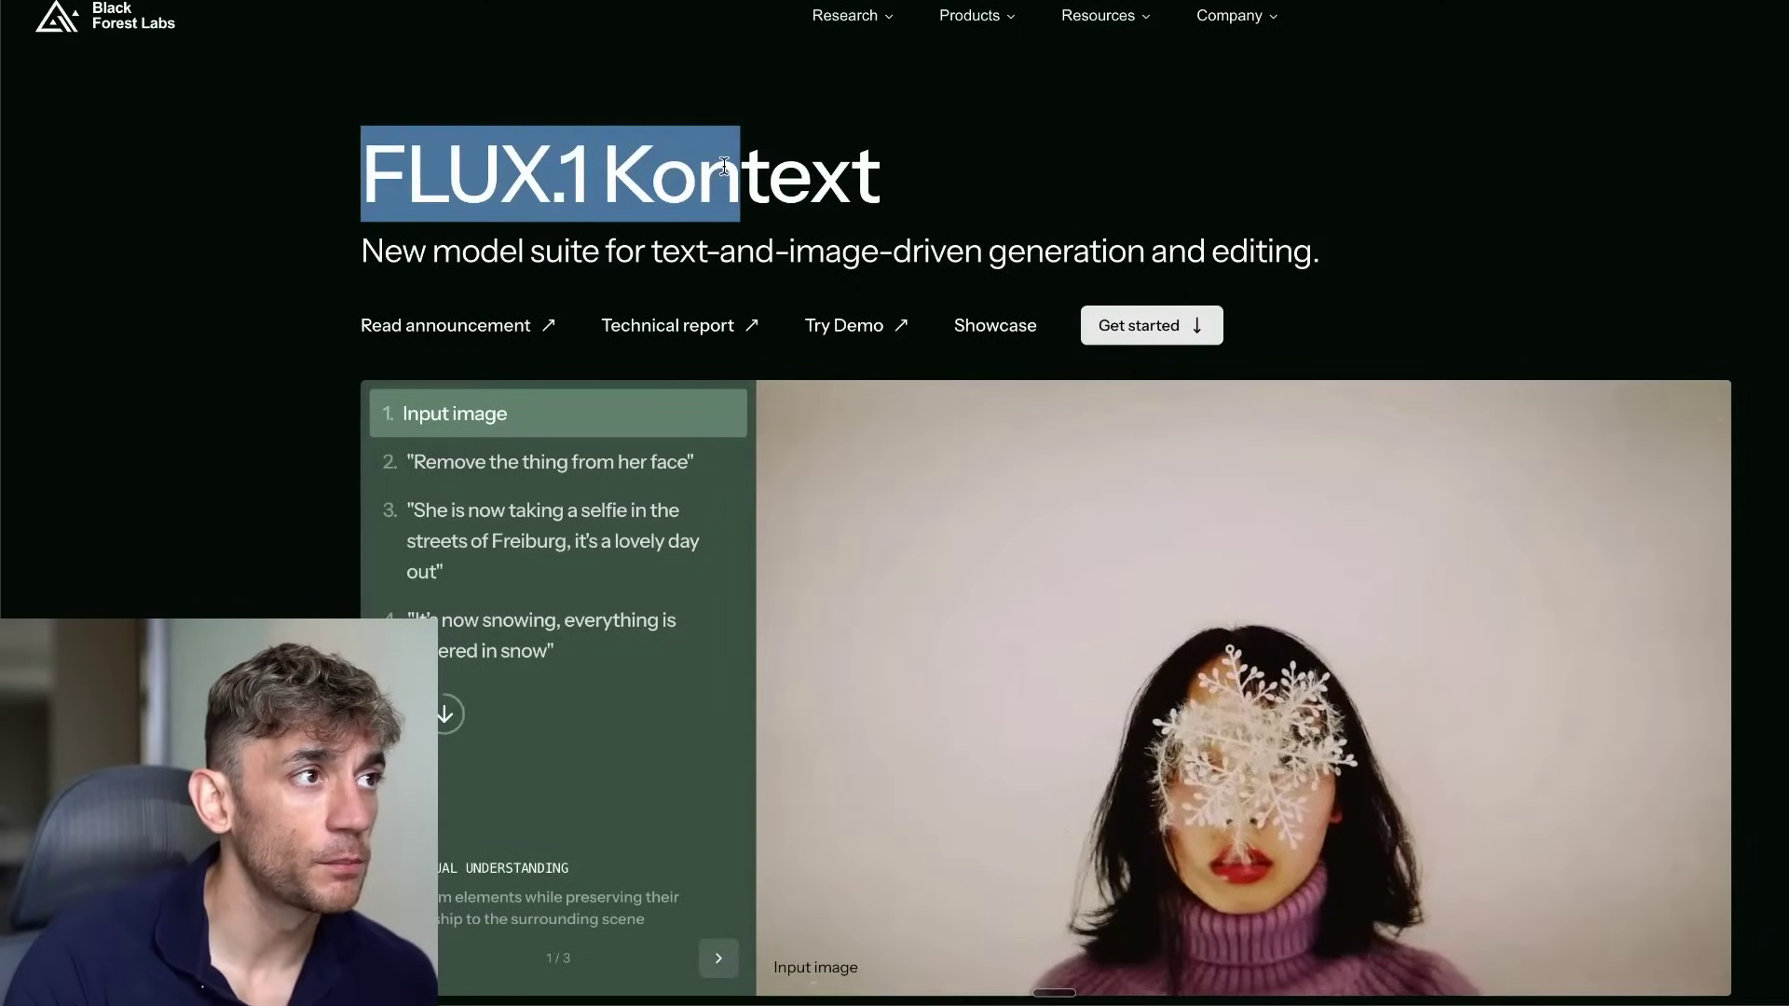
- Review the sent edit request, comparing the original uploaded photo with the sunglasses version
left_click_drag(373, 249, 1410, 250)
scroll(1430, 245, "down", 4)
scroll(1389, 392, "down", 15)
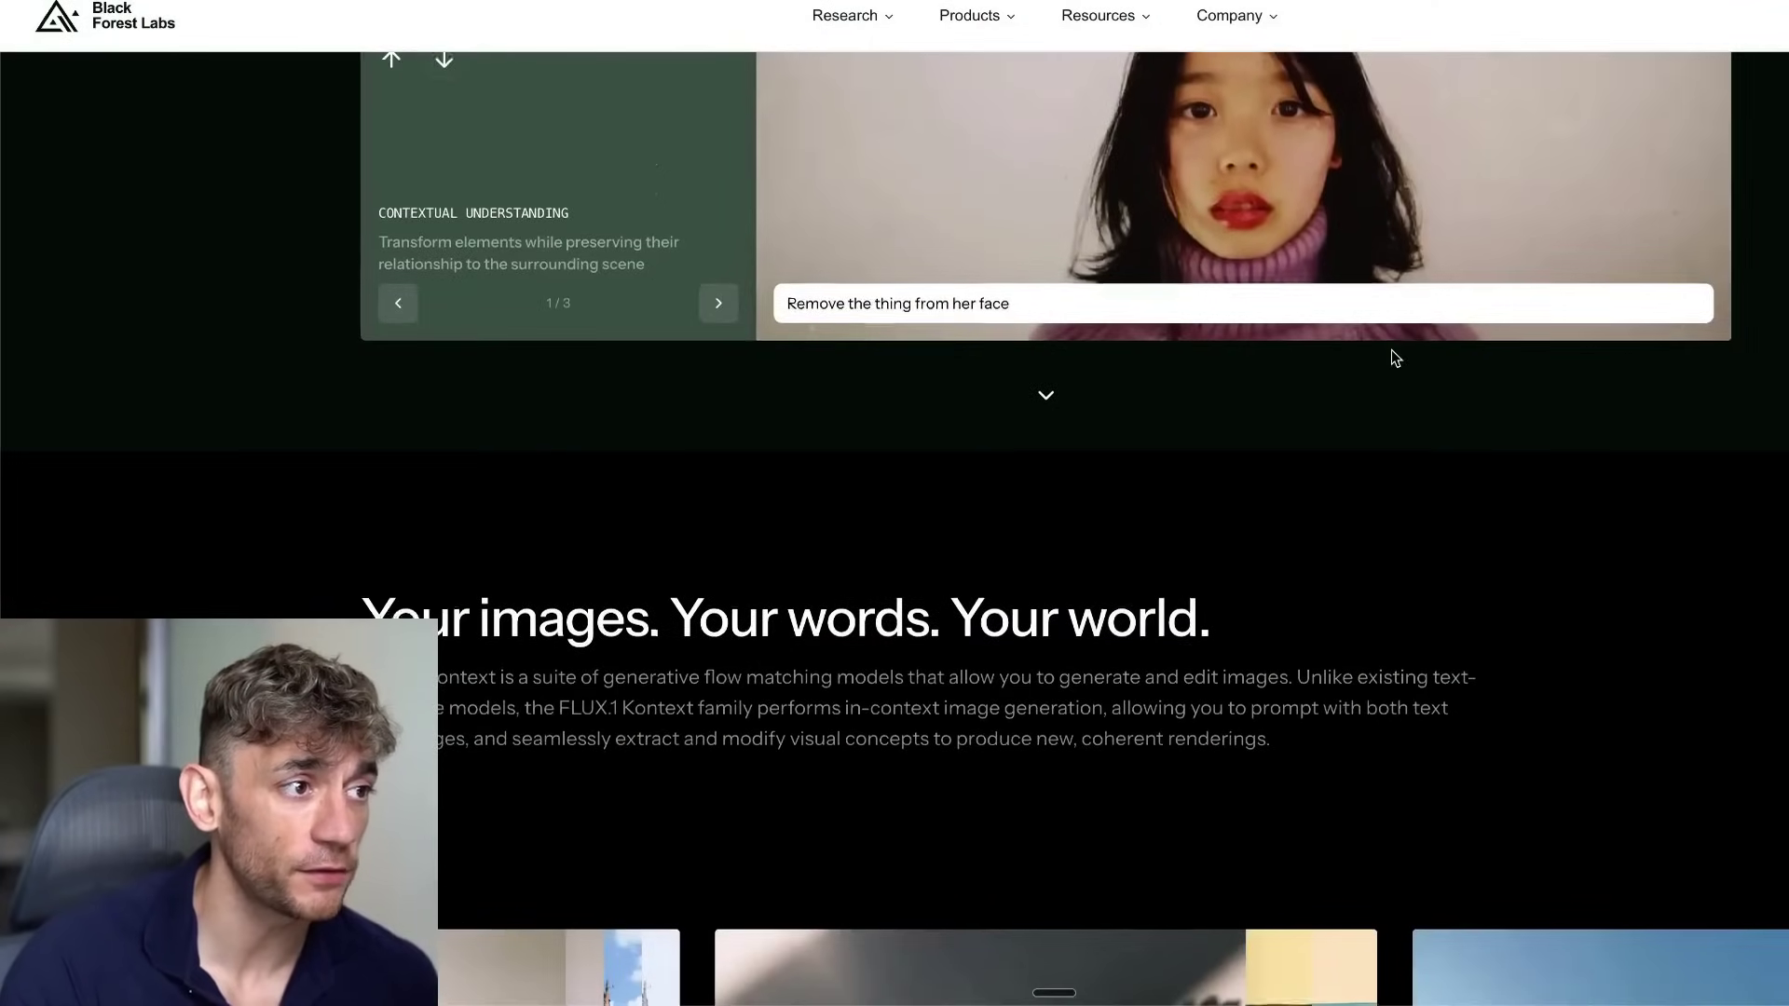
scroll(1389, 438, "up", 19)
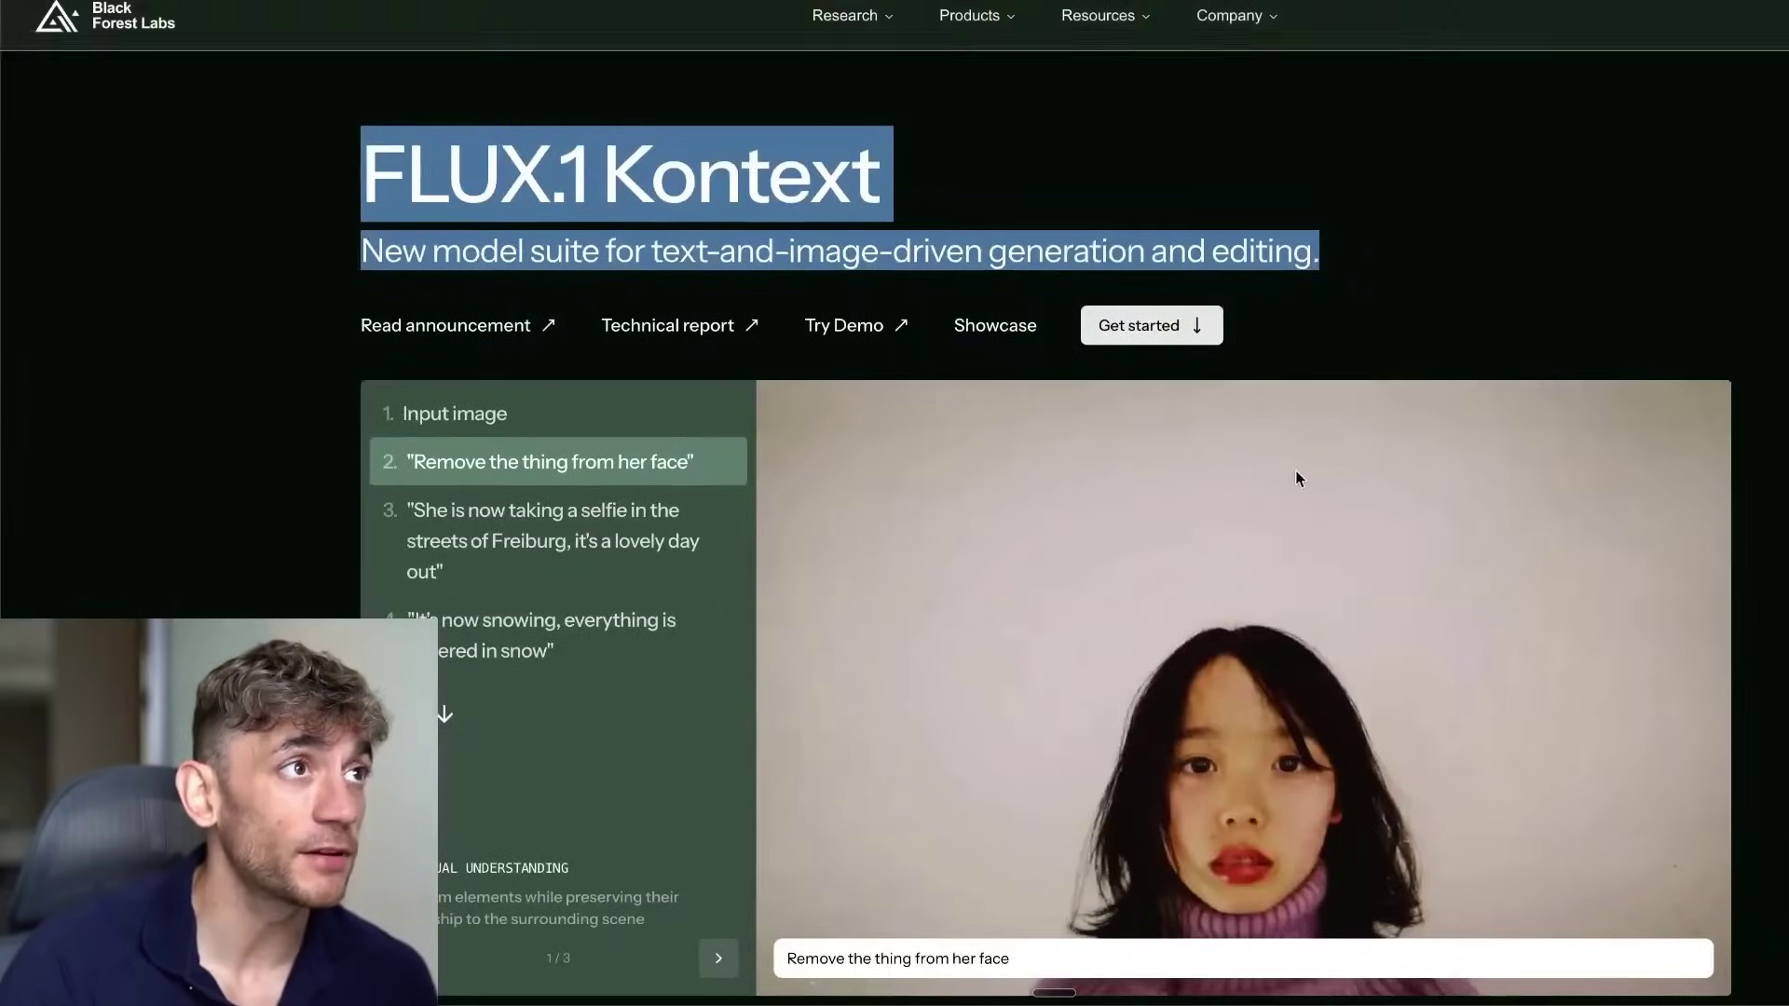
left_click(887, 209)
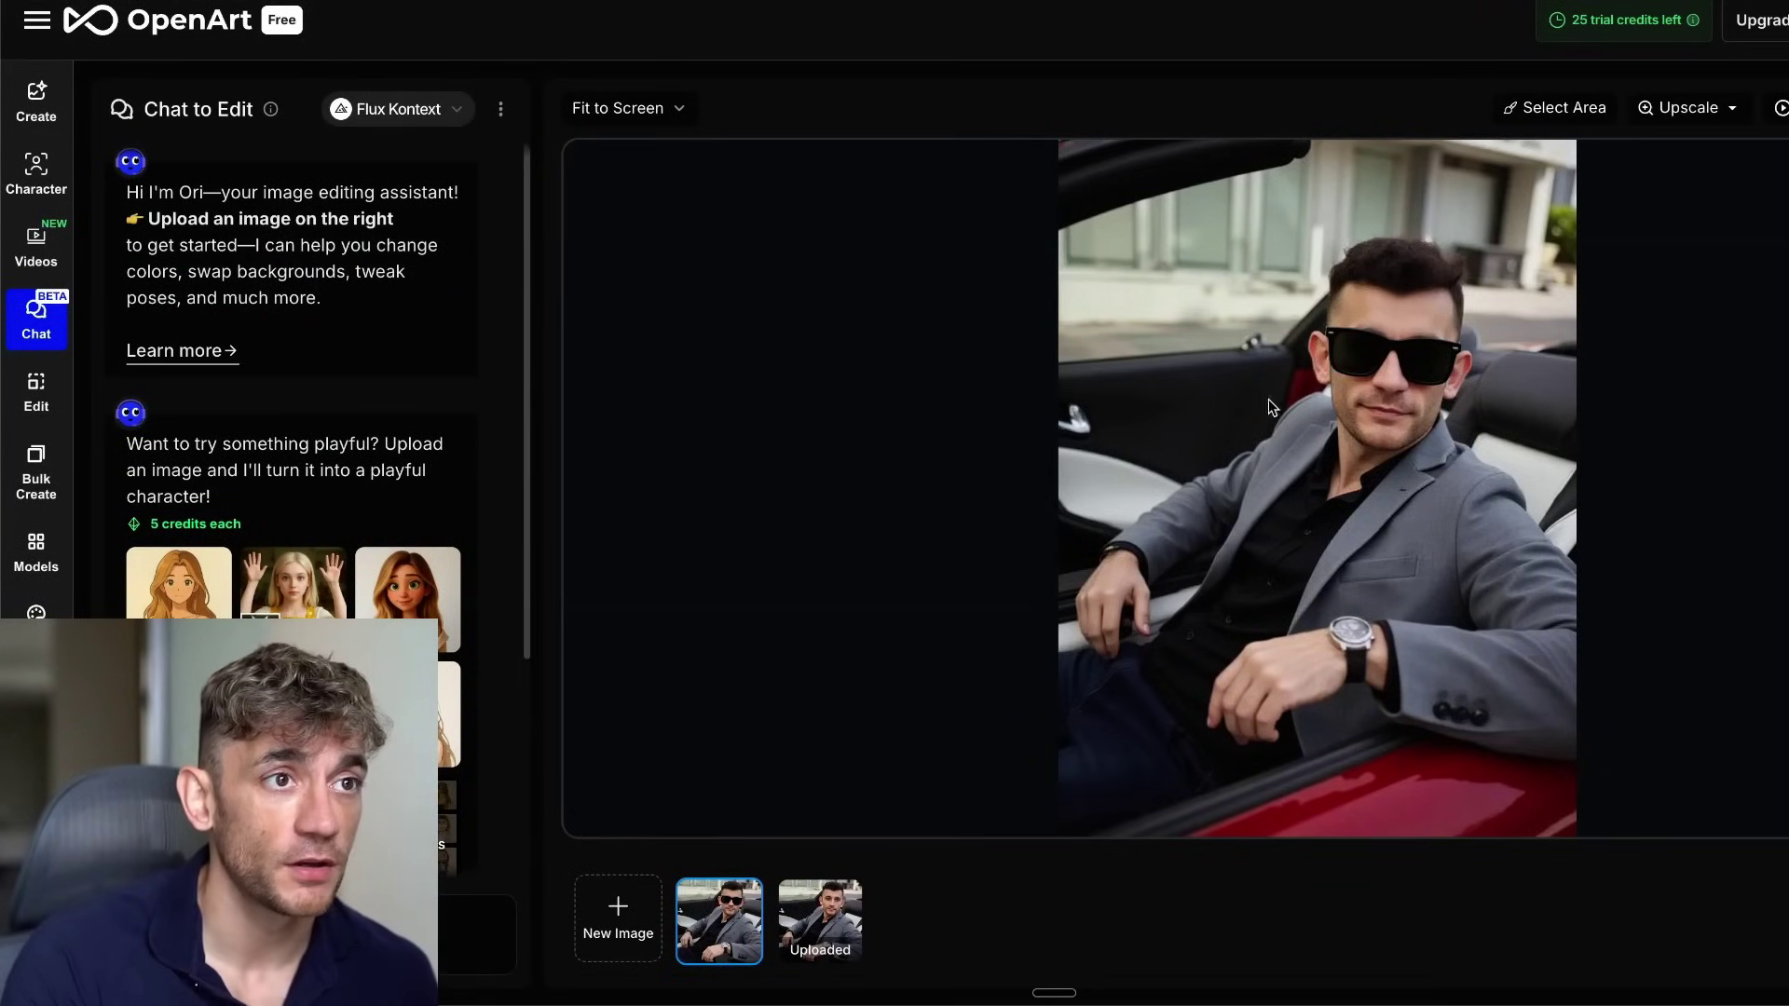
key("Return")
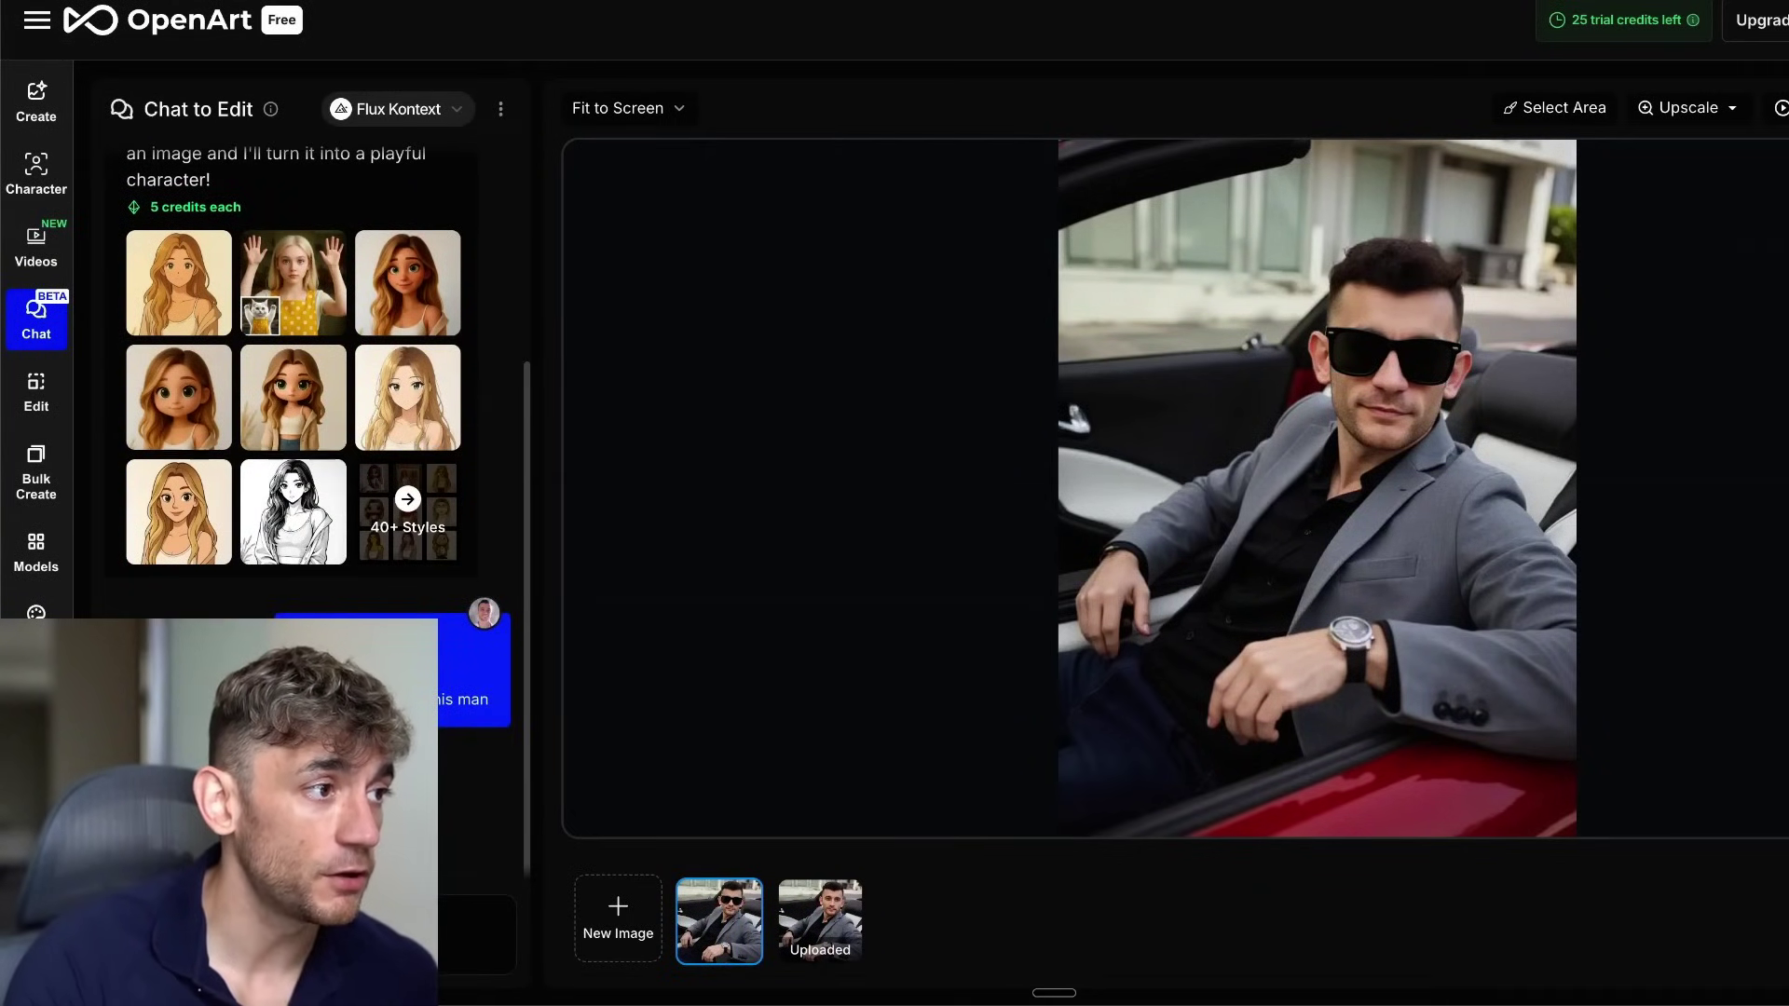
key("Right")
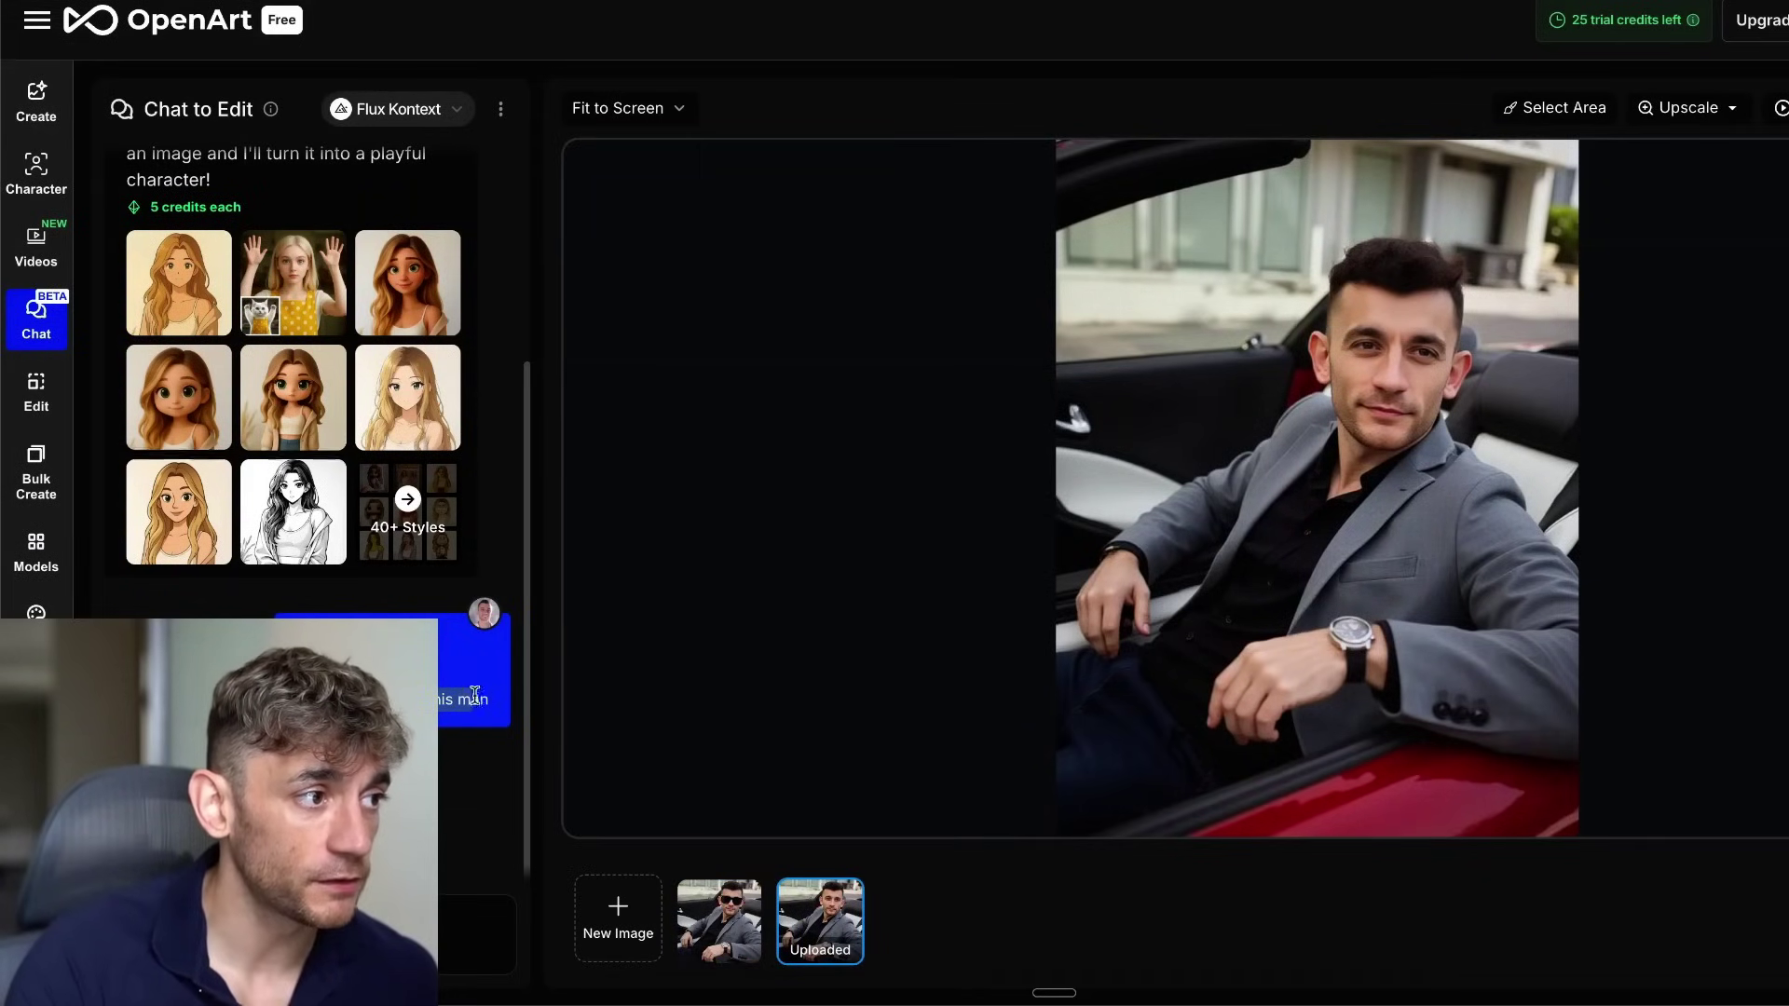
left_click_drag(492, 697, 354, 699)
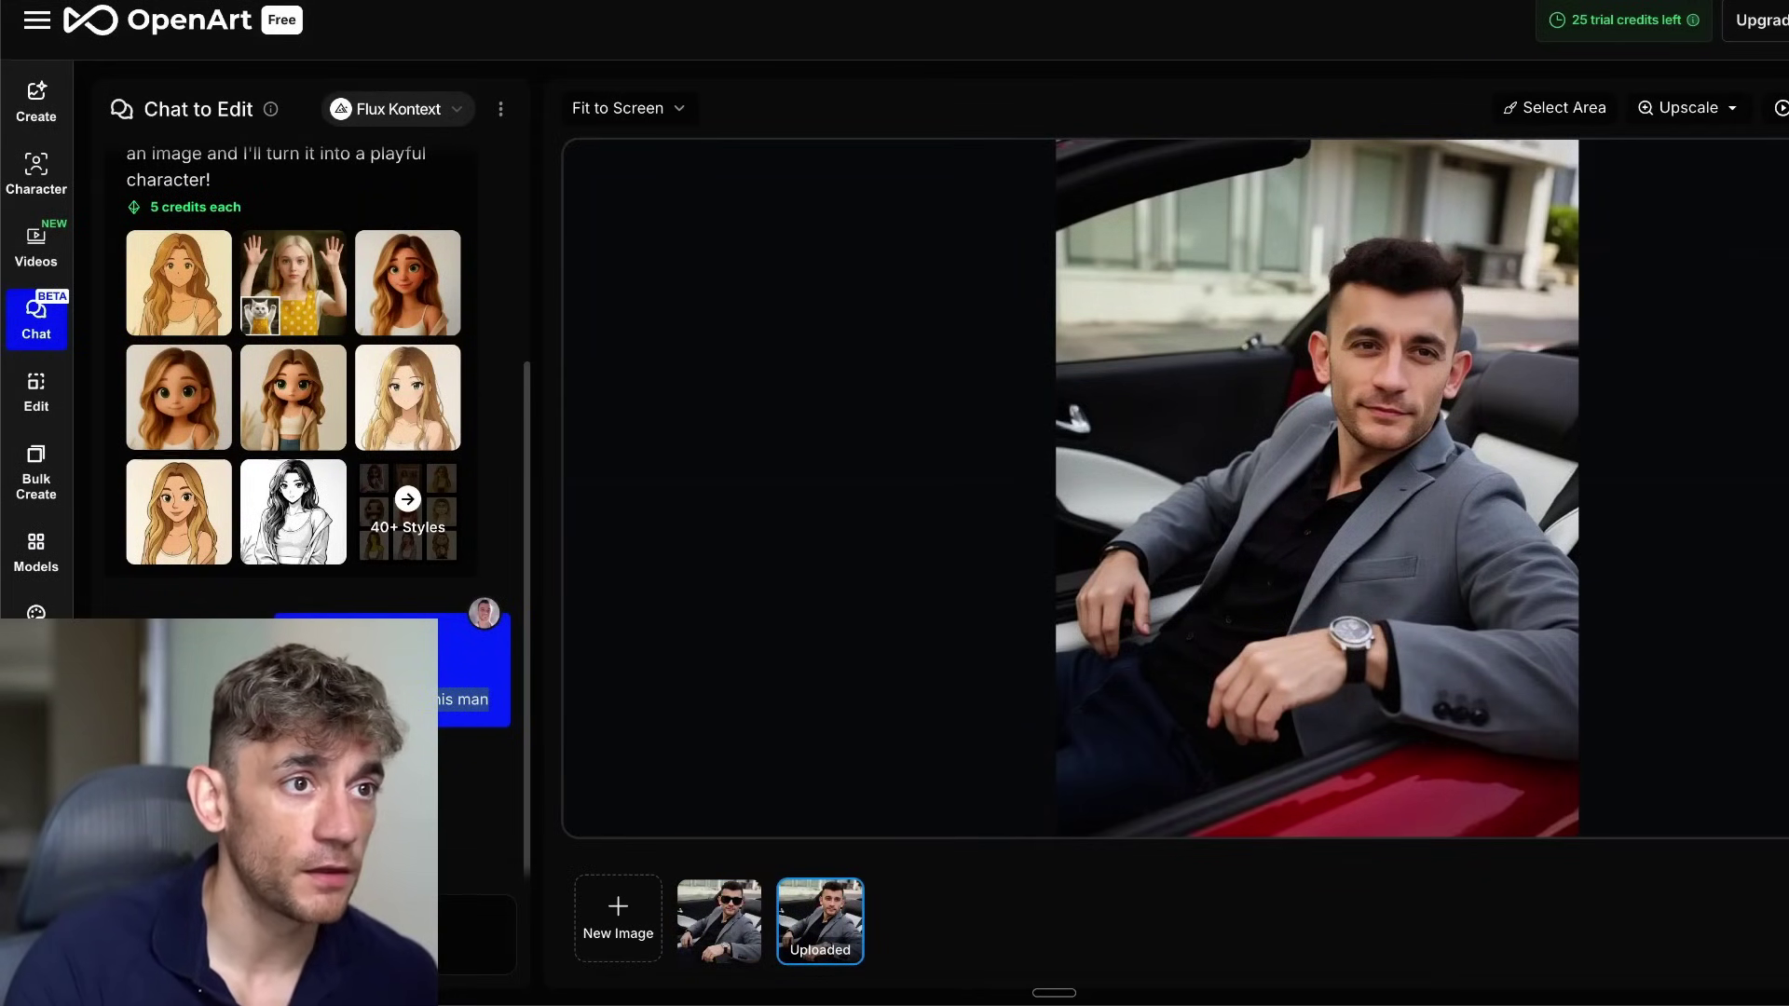
key("Left")
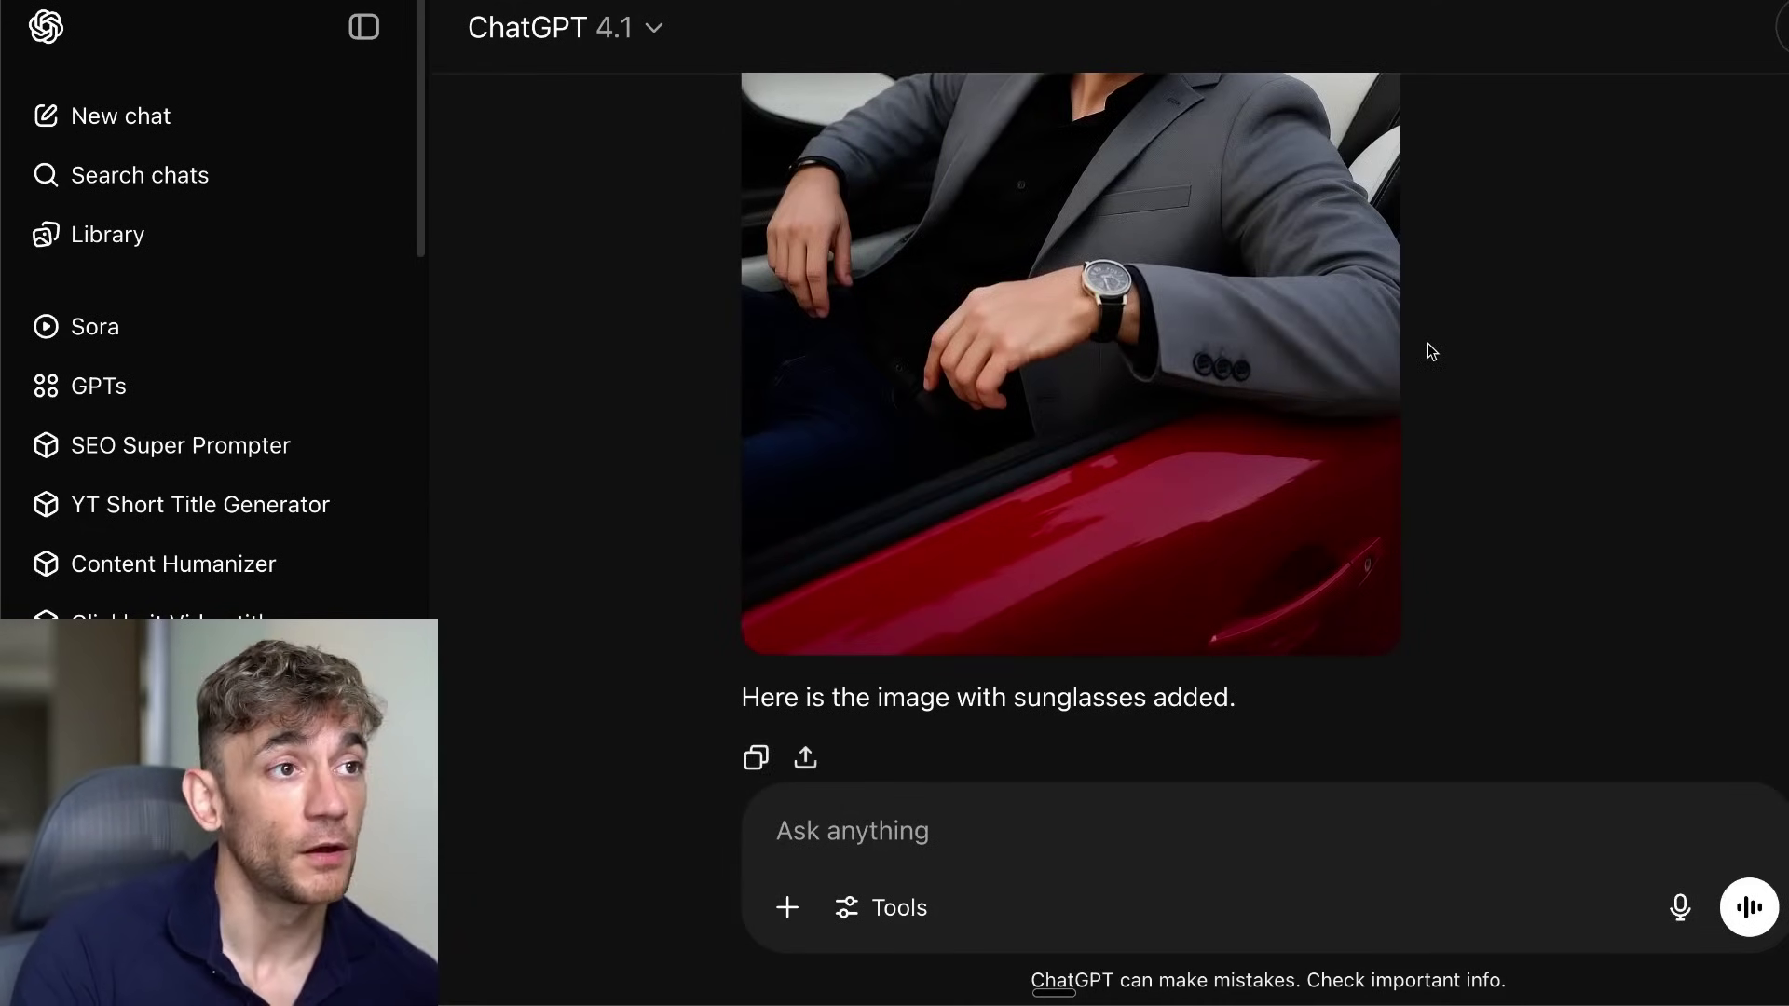
- View the generated sunglasses image full-screen, then return to the chat
scroll(1433, 351, "up", 5)
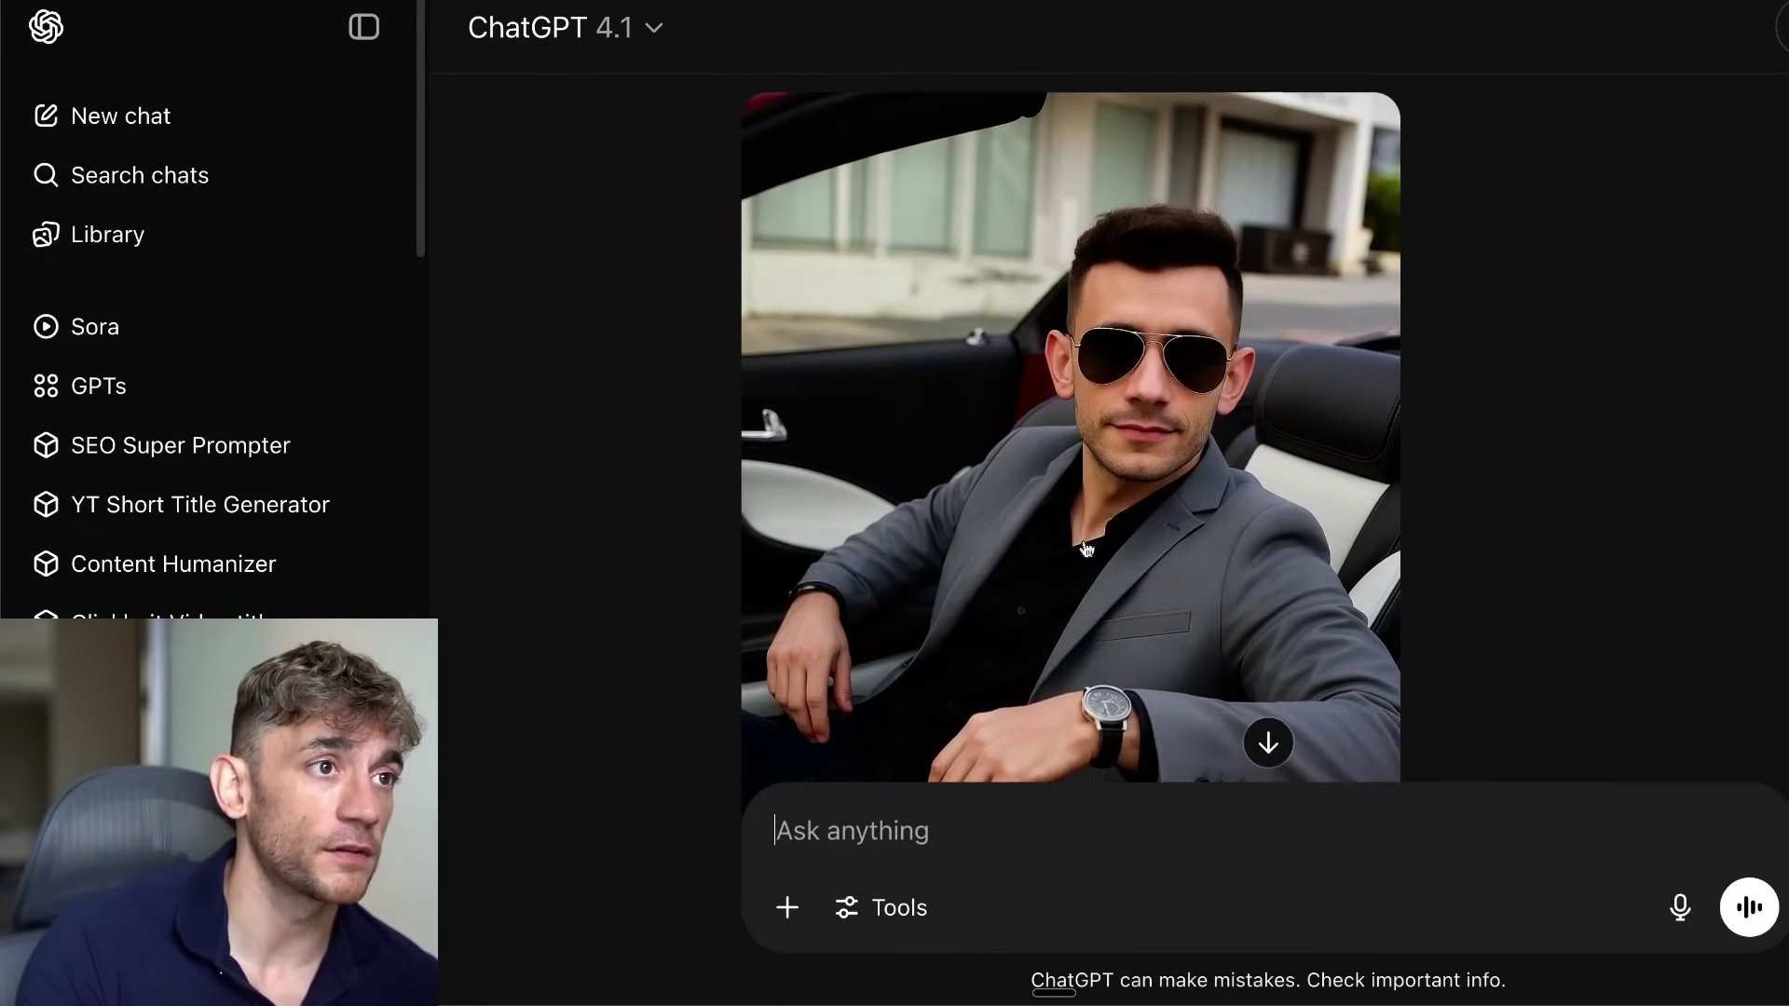
scroll(1375, 294, "up", 2)
left_click(1054, 406)
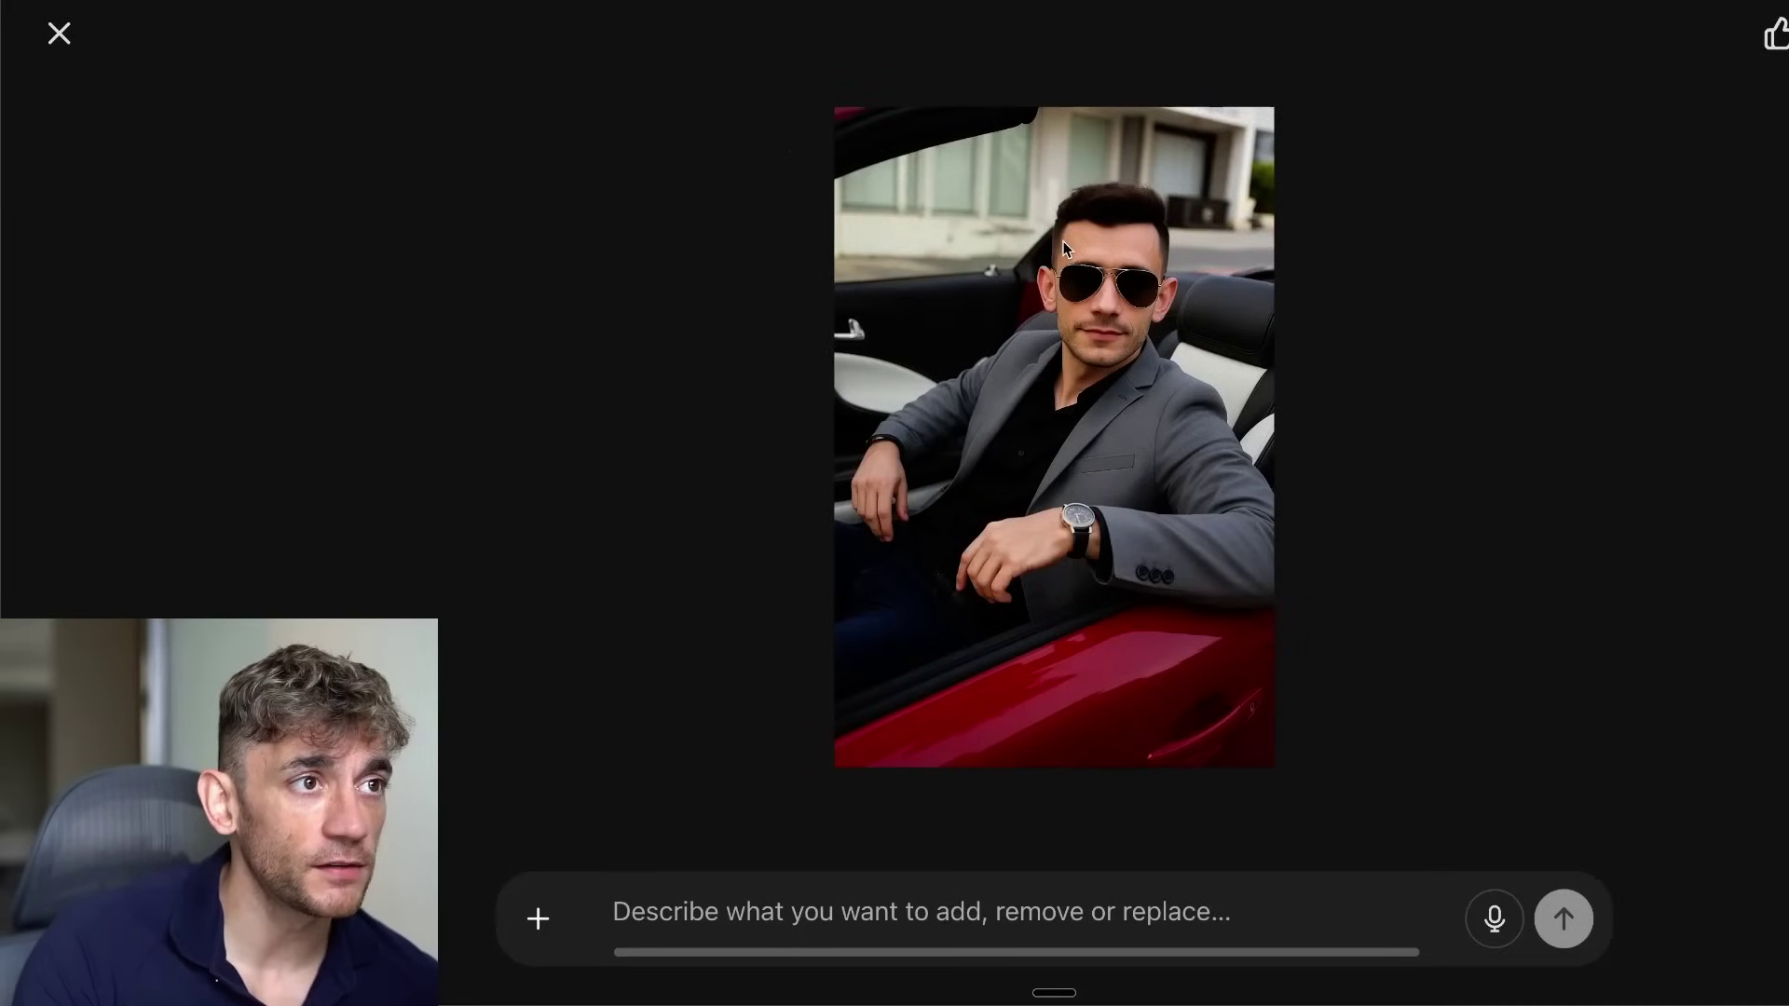
key("Escape")
scroll(1427, 400, "up", 6)
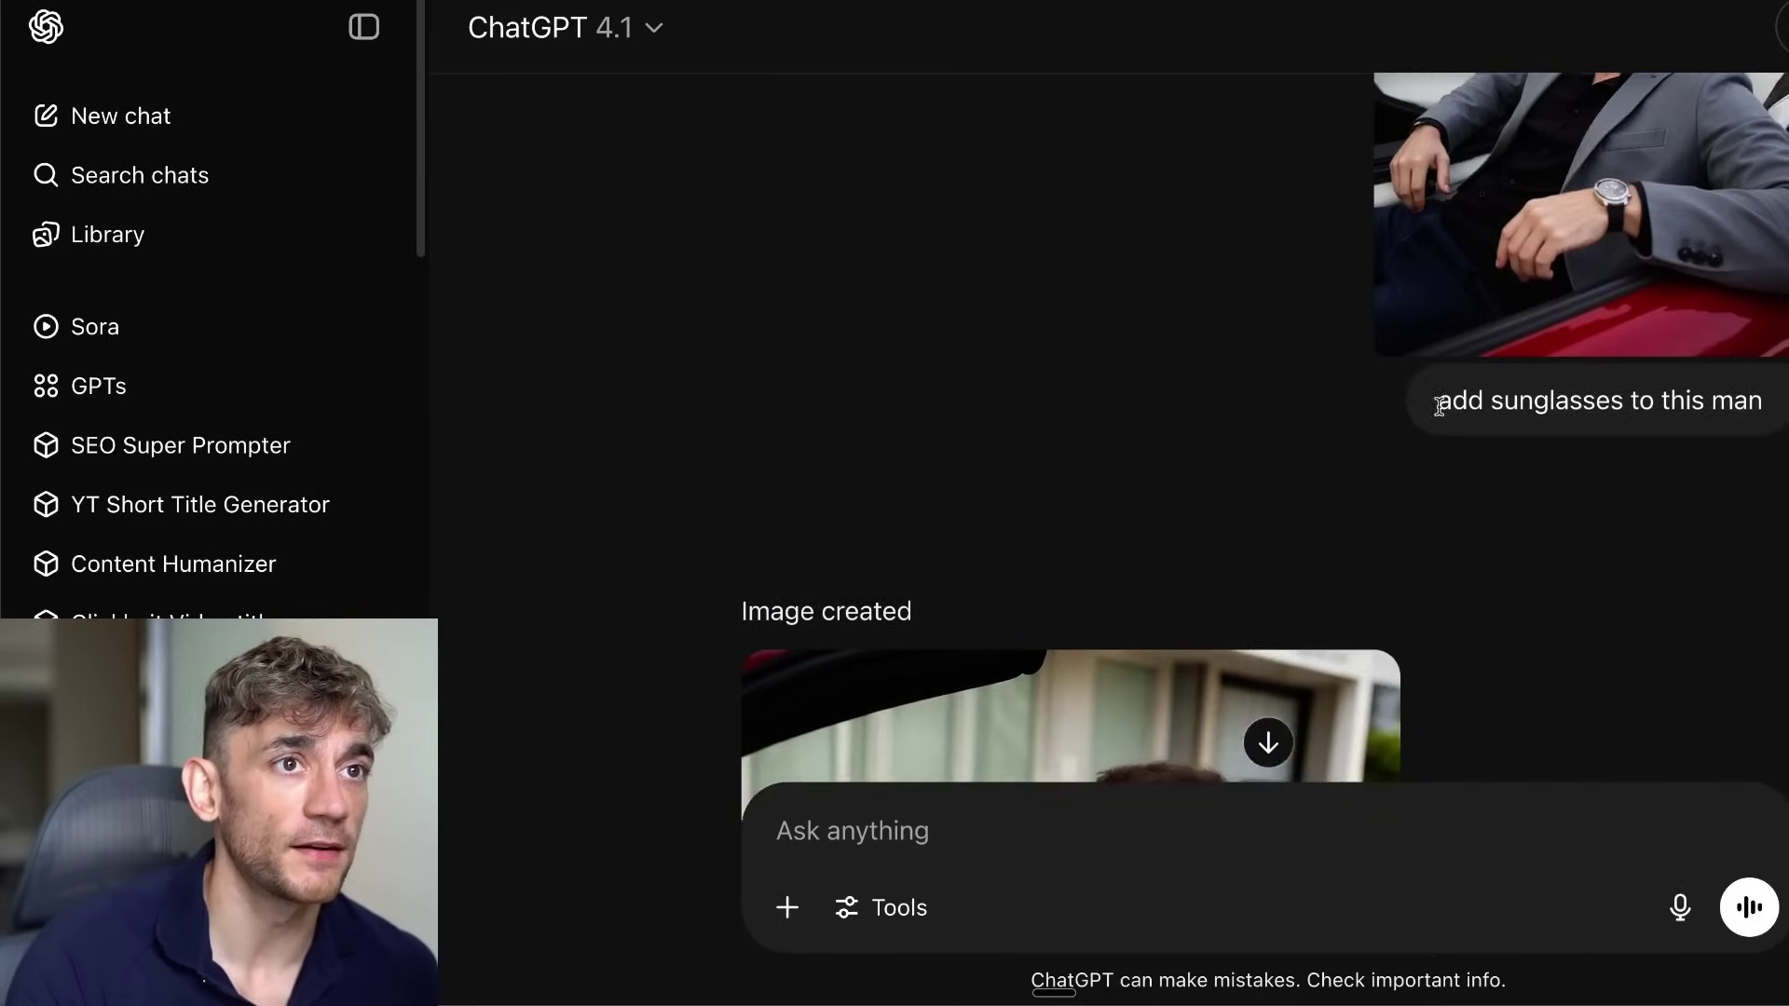
scroll(1427, 400, "up", 1)
- Check which editing models the Flux Kontext model dropdown offers, then close it
scroll(1586, 361, "down", 8)
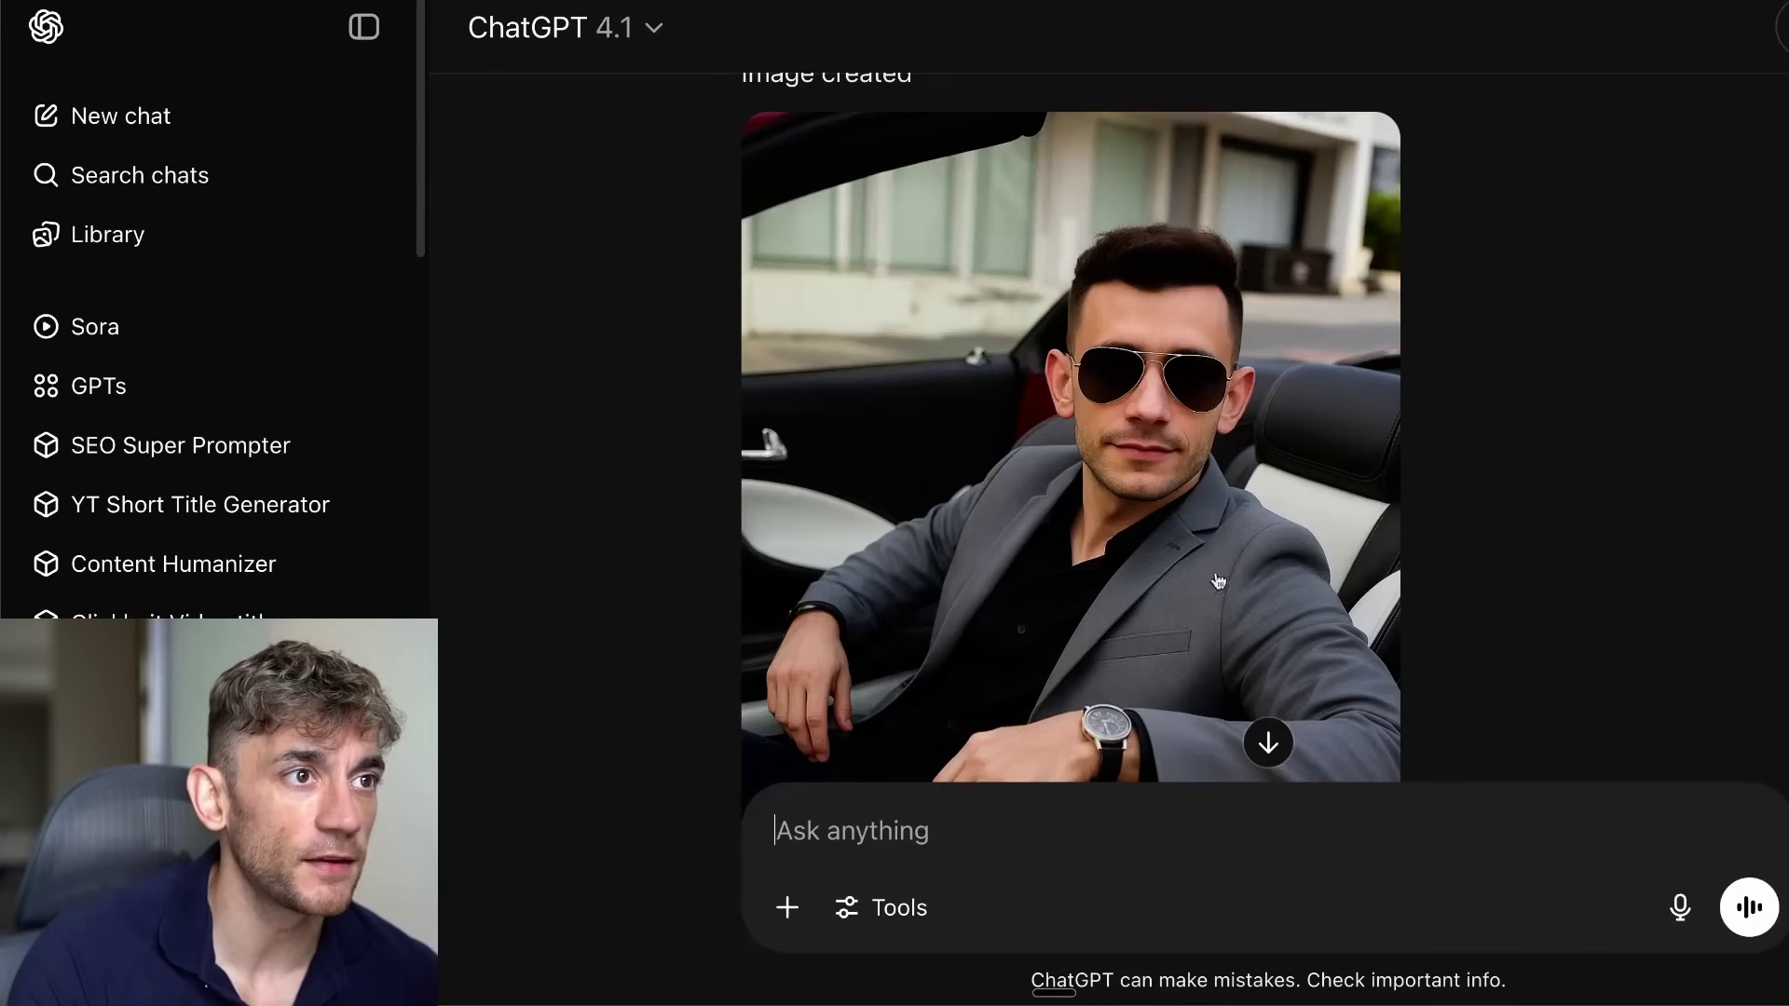
scroll(1223, 422, "down", 4)
scroll(1212, 392, "up", 10)
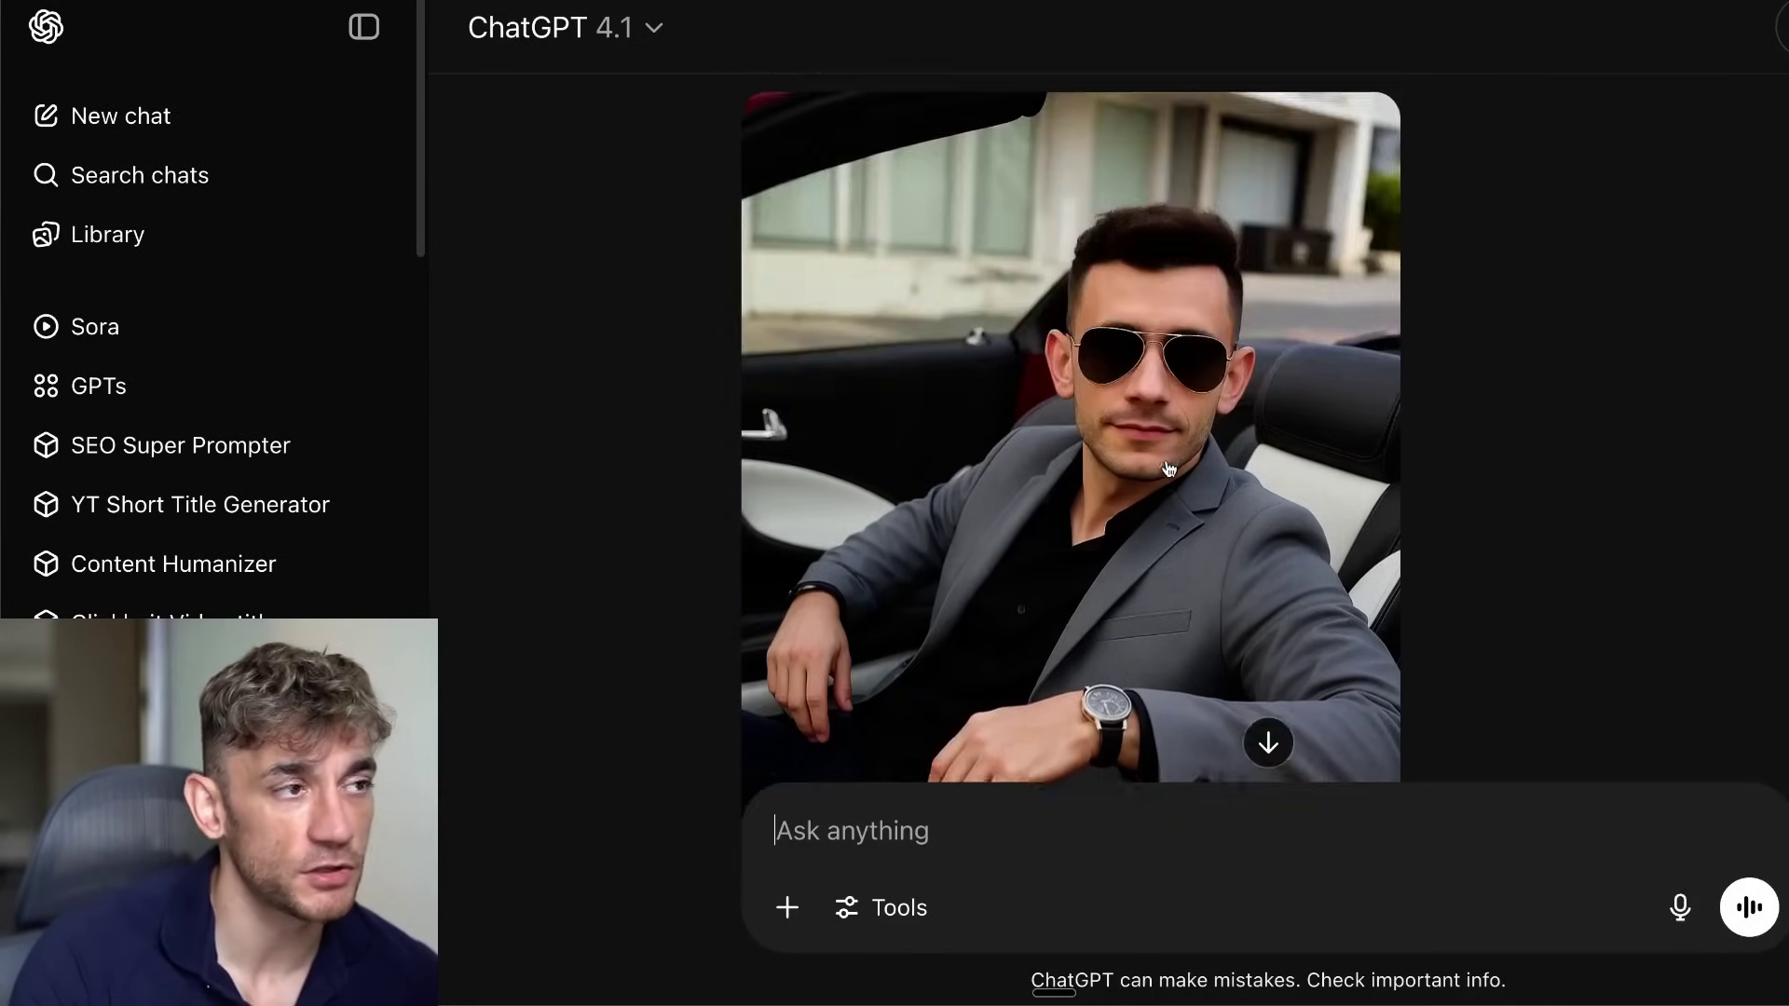
scroll(1515, 279, "down", 8)
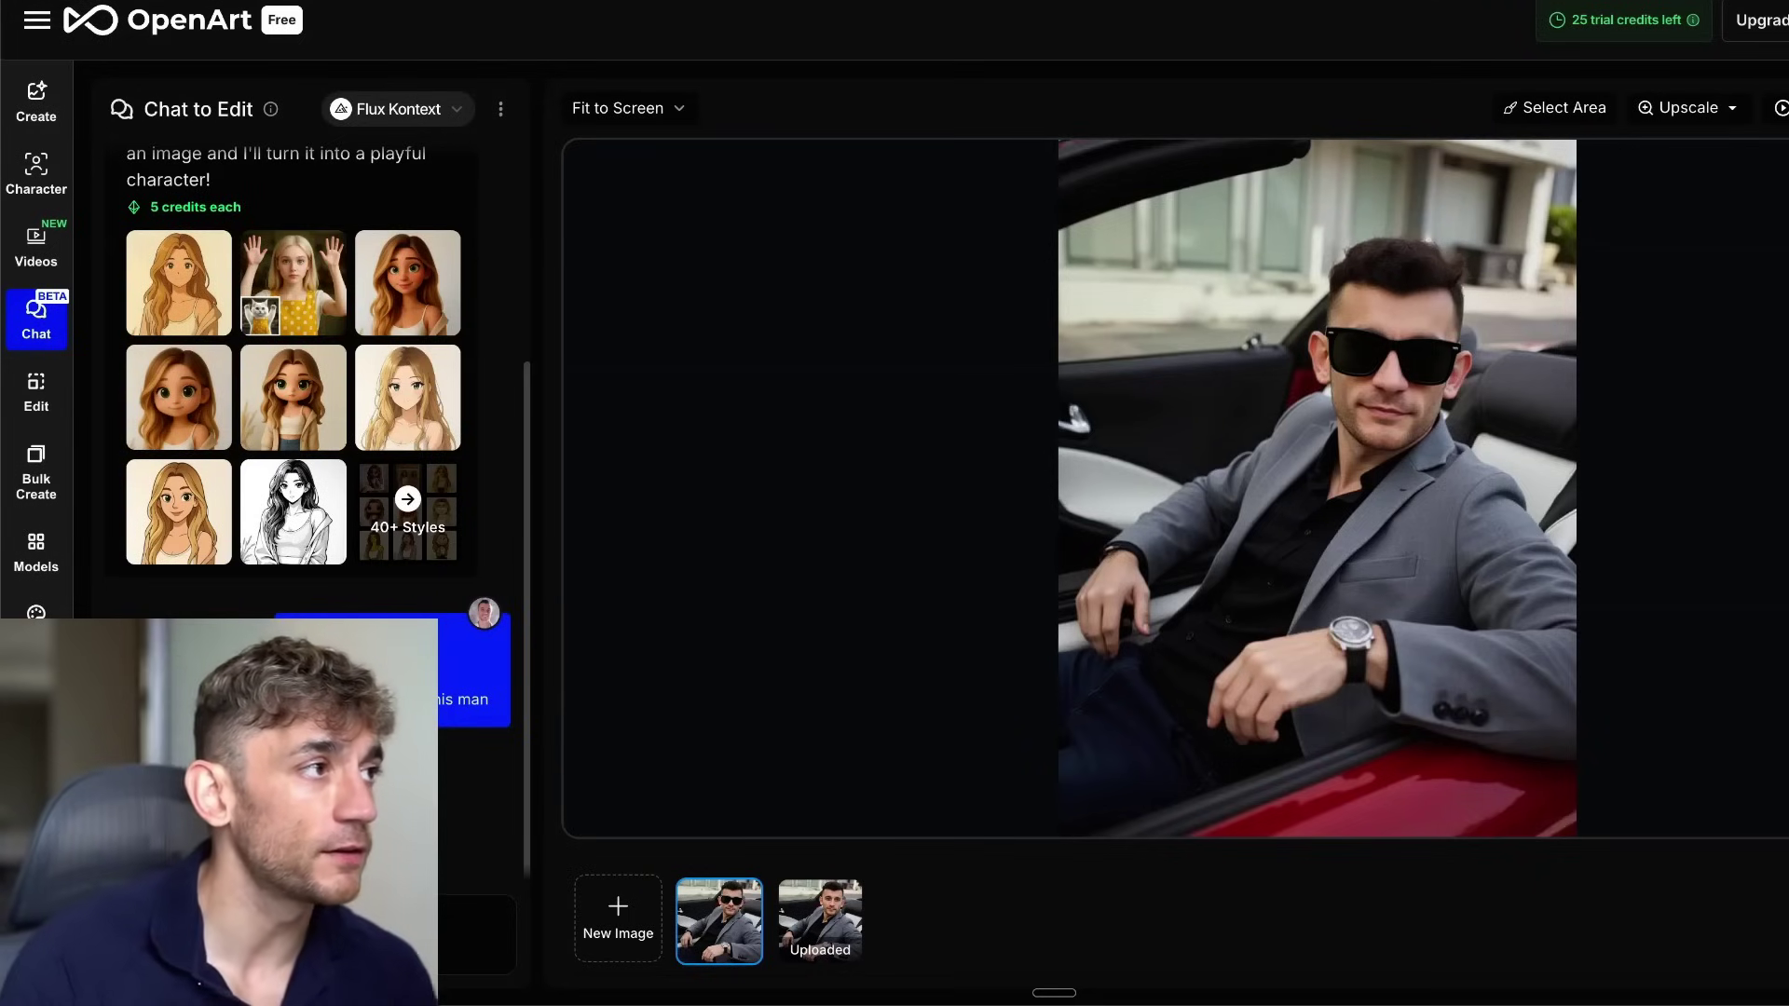
left_click(436, 109)
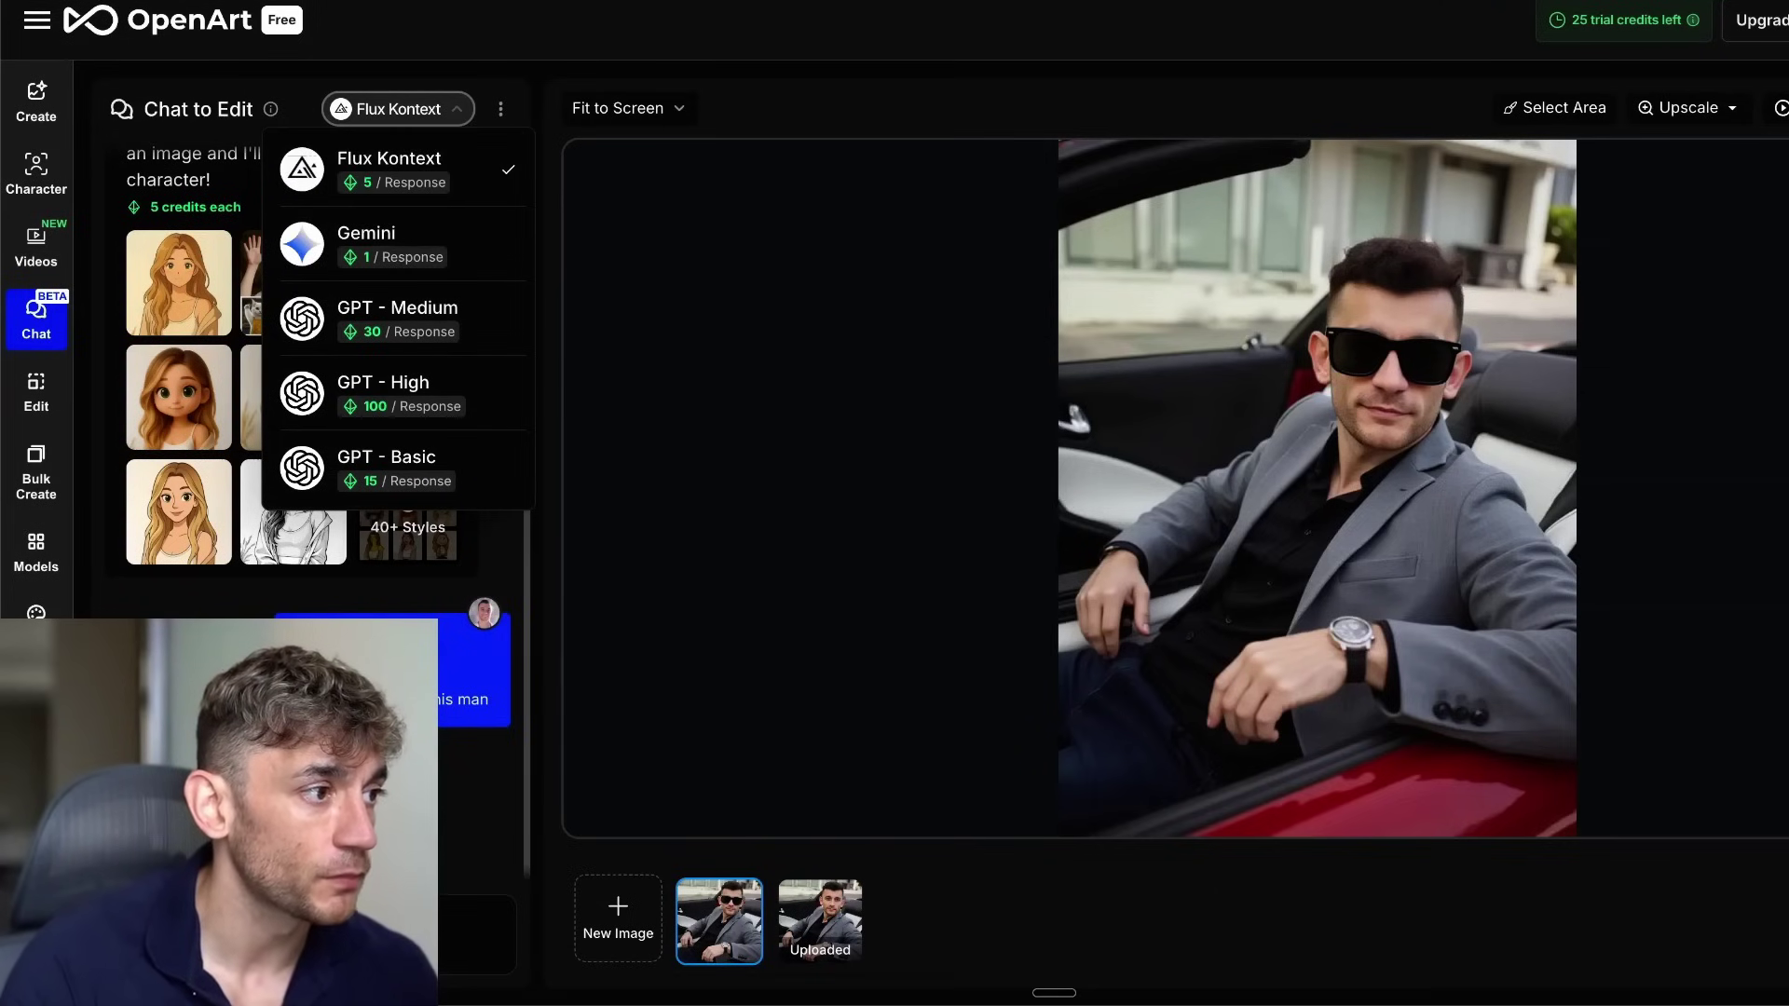
key("Escape")
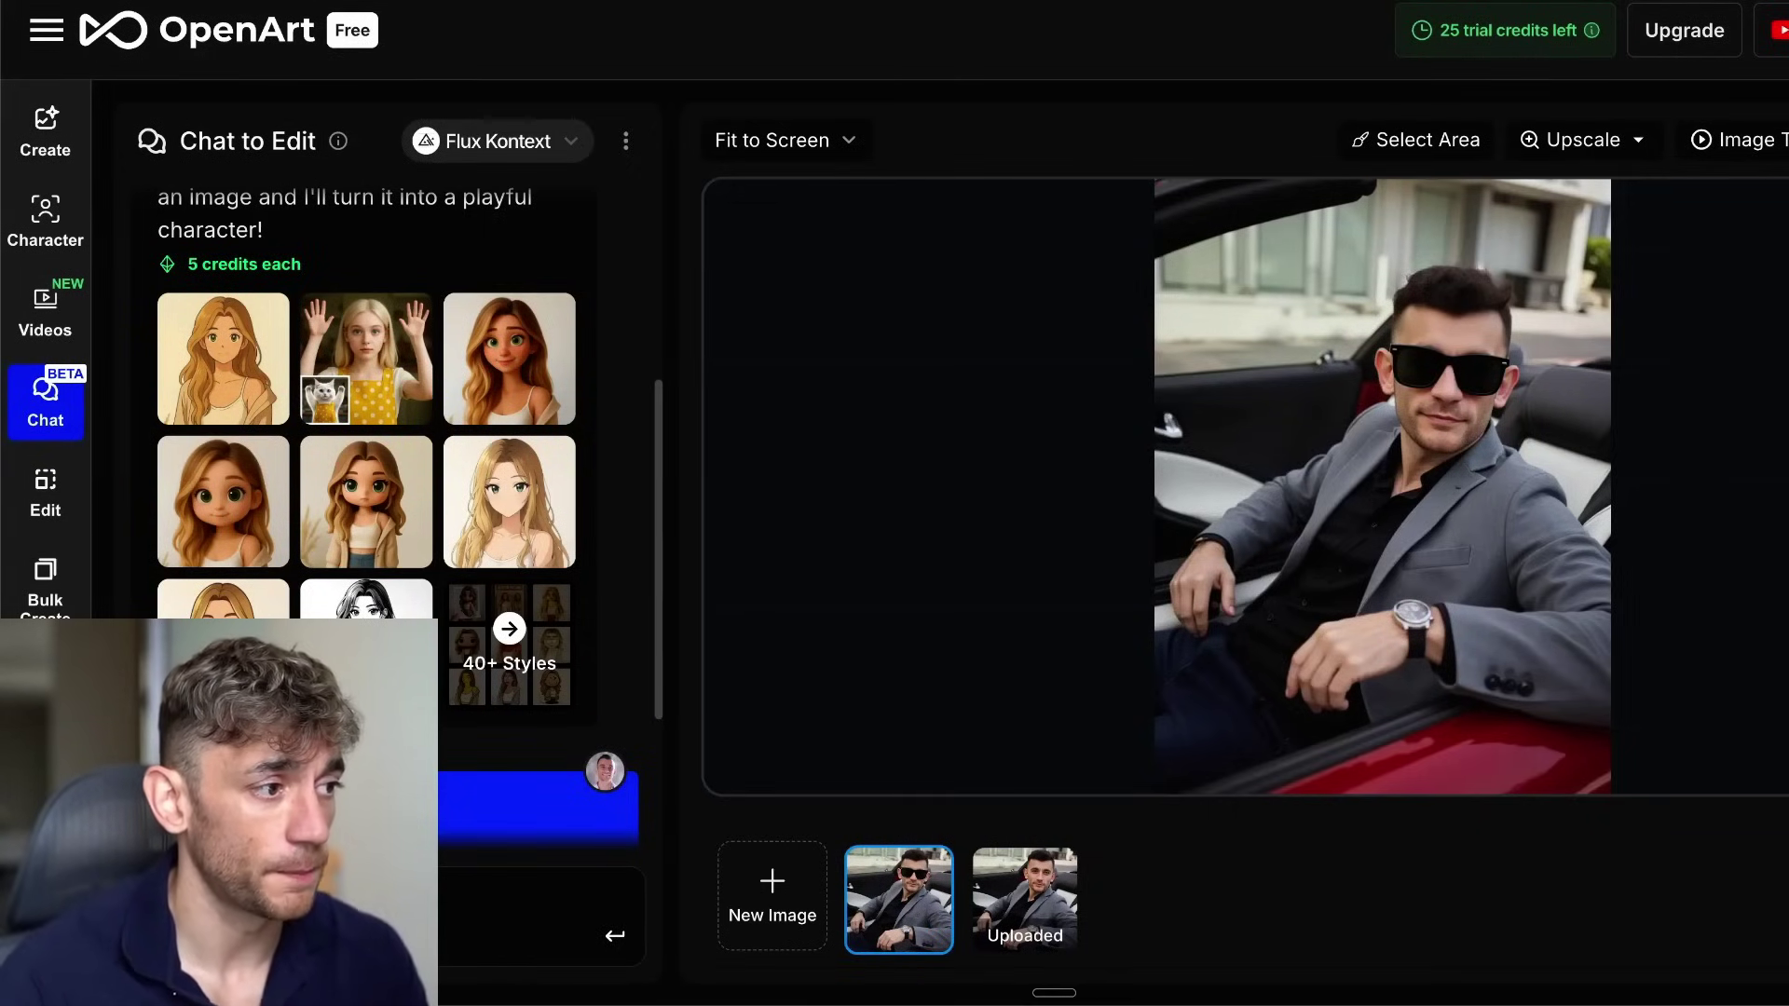
scroll(386, 466, "down", 6)
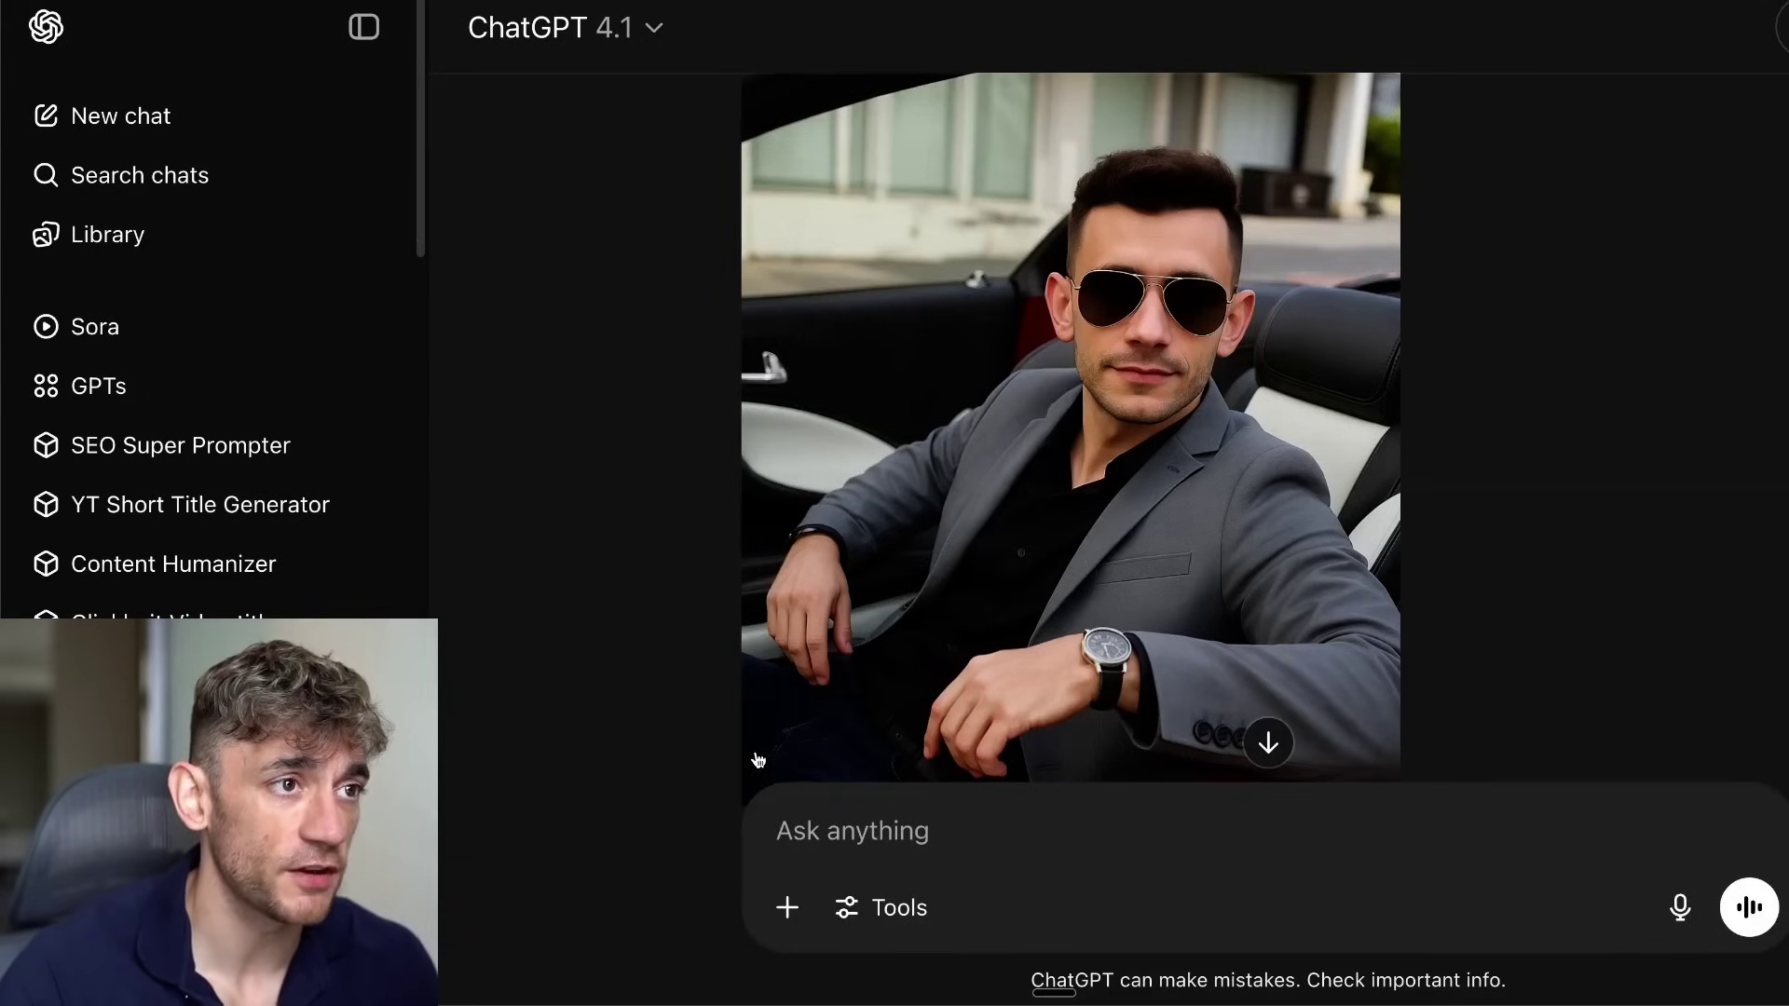
- Send ChatGPT the pasted suit-green request and stretch its window beside OpenArt
type("make this man's suit green")
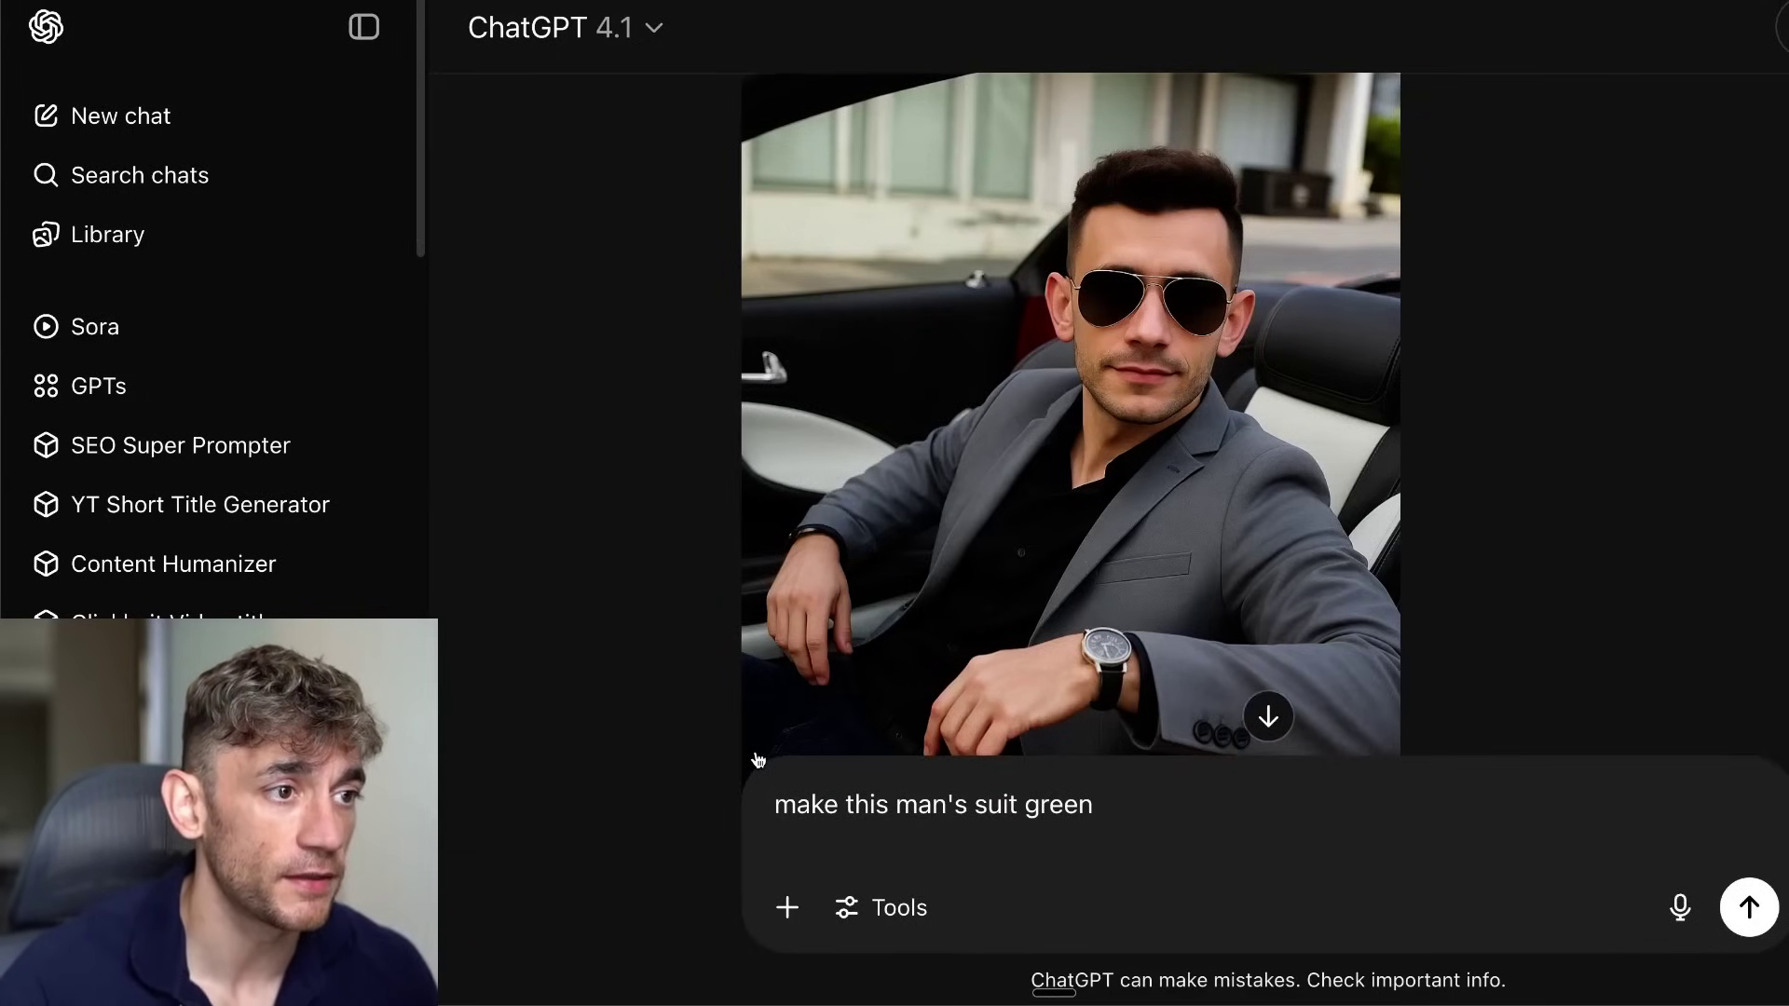
key("Return")
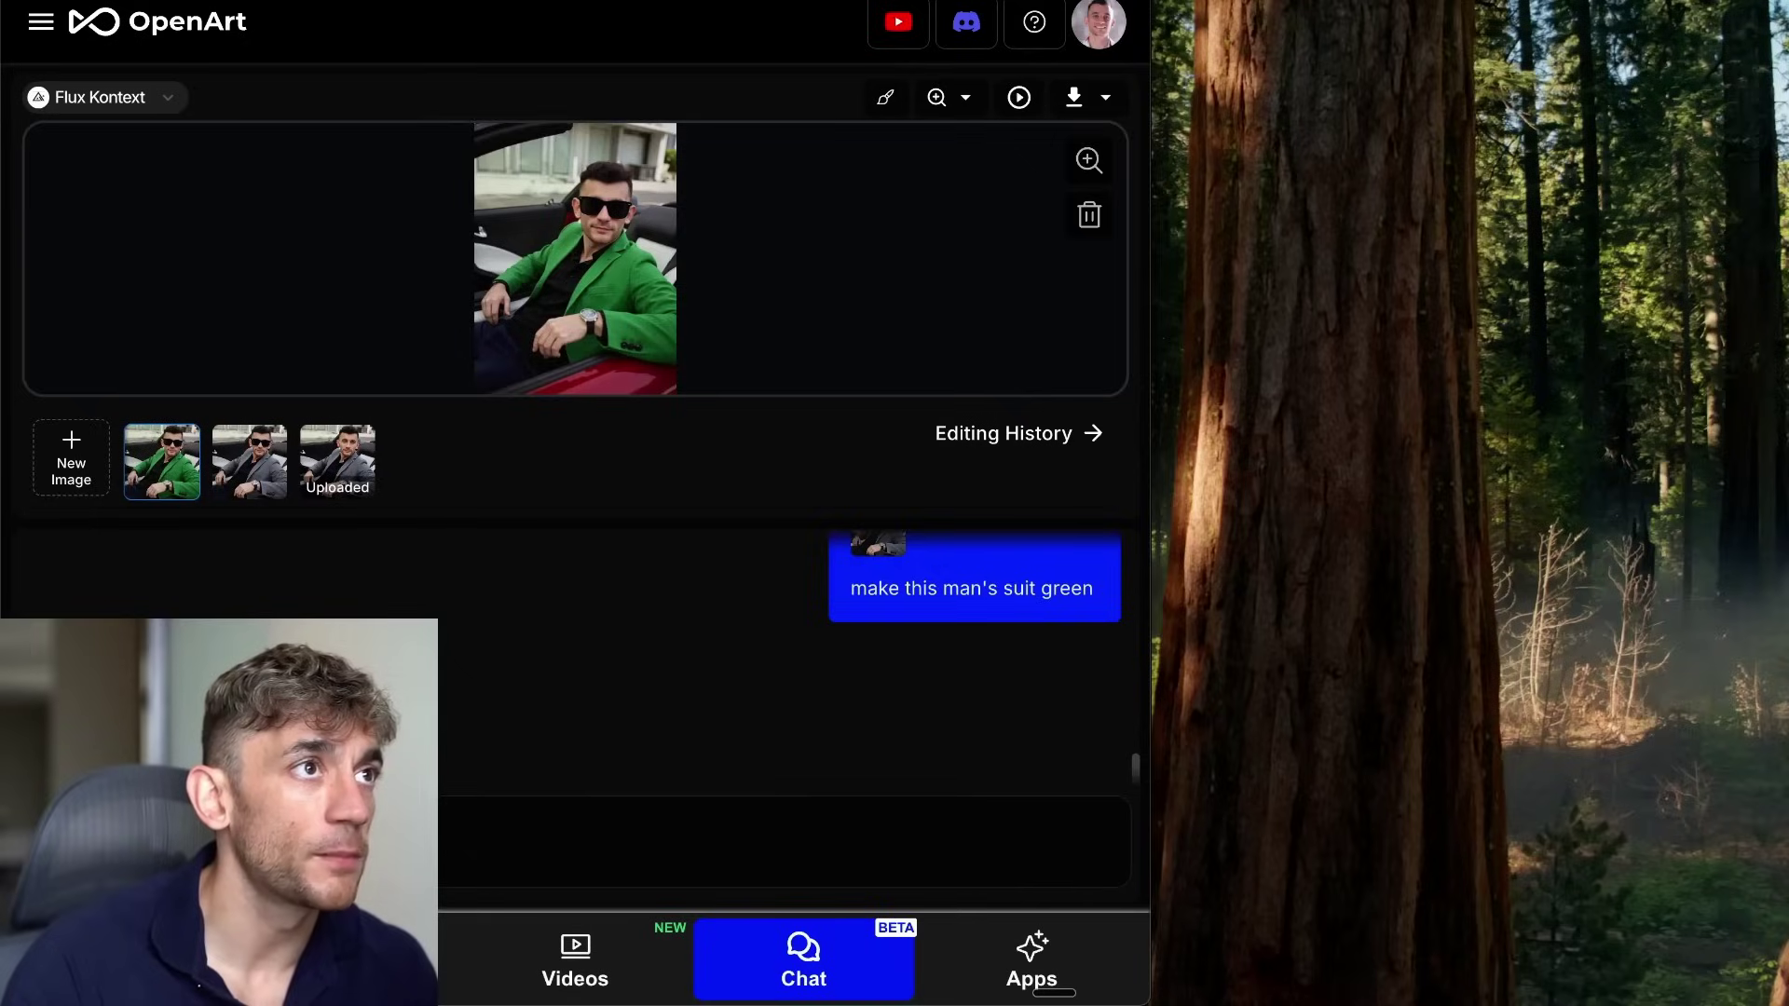
scroll(1592, 270, "down", 3)
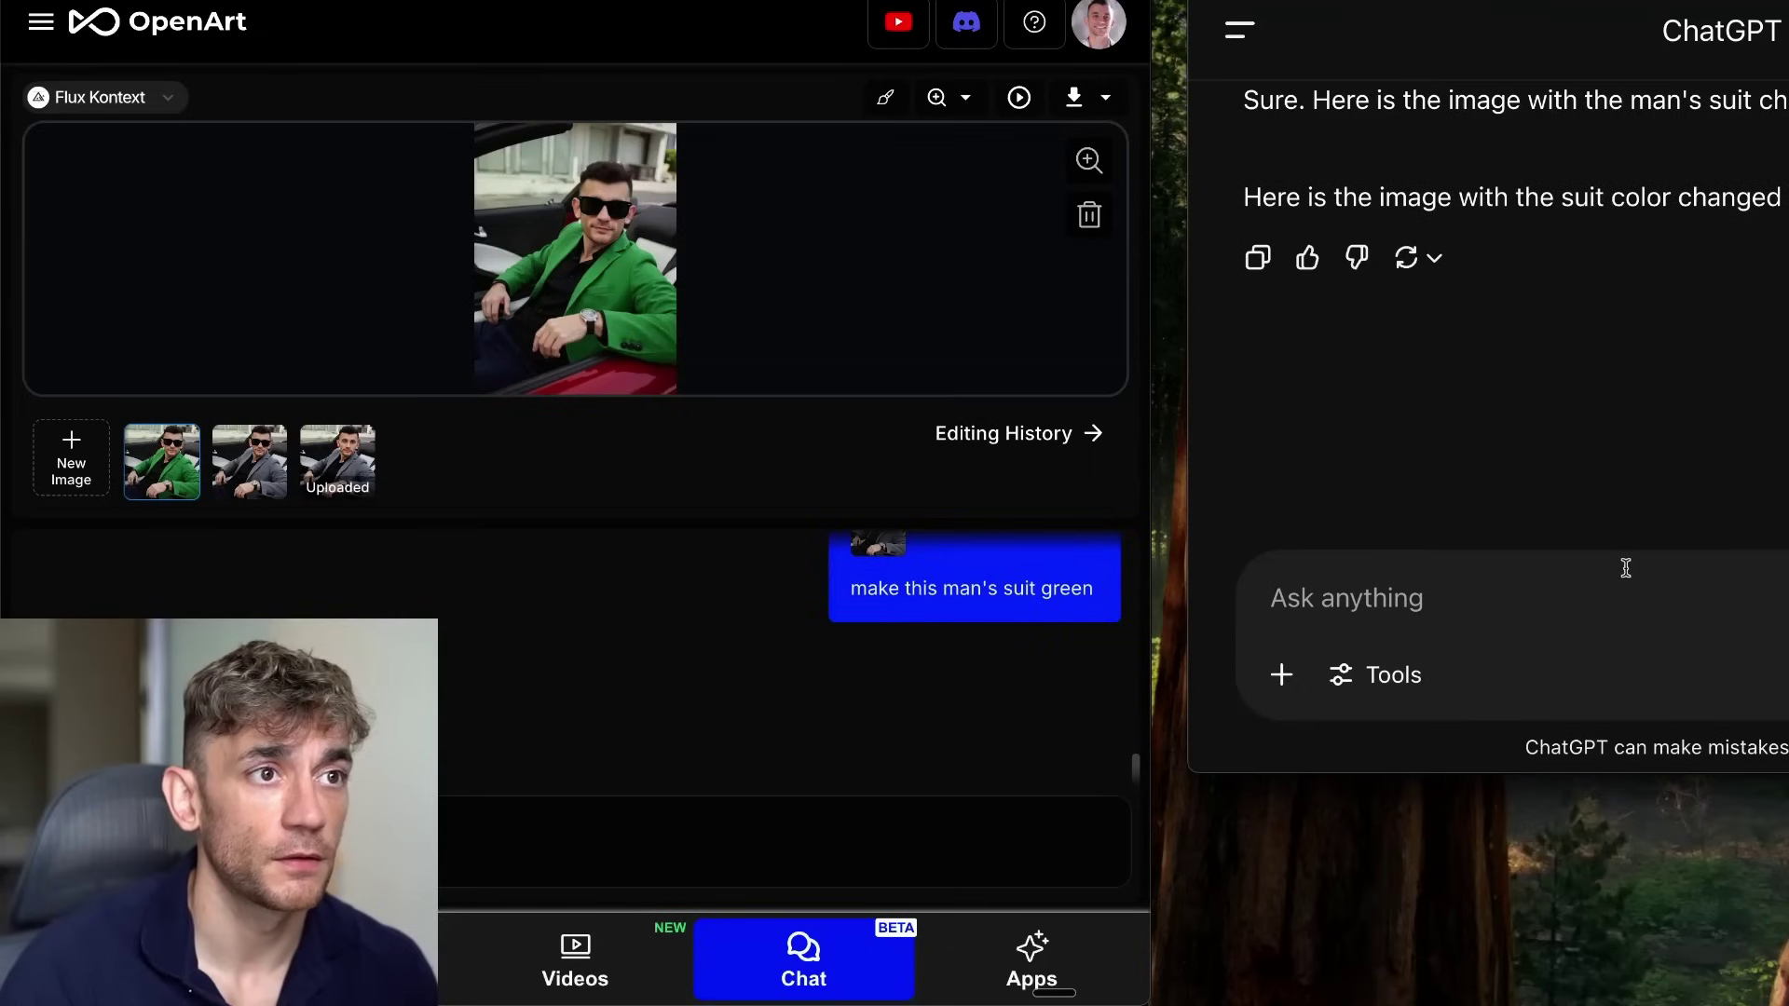
double_click(1600, 773)
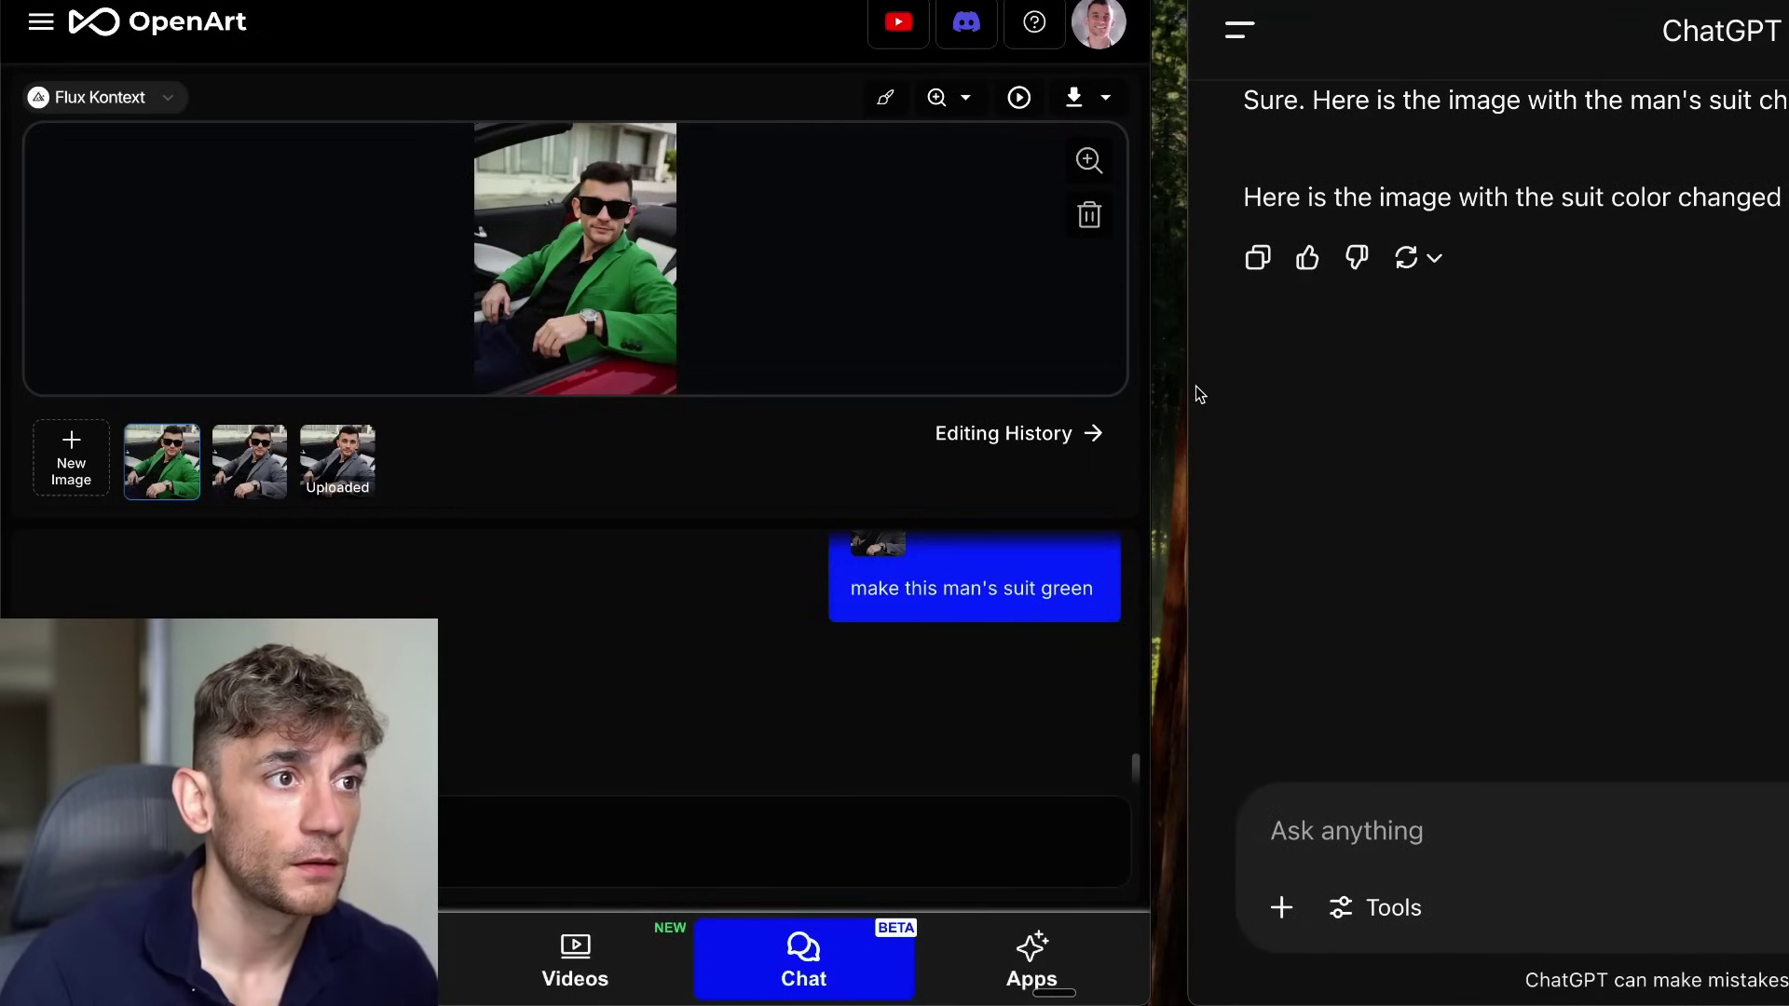
mouse_move(1187, 389)
left_mouse_down()
mouse_move(1087, 389)
mouse_move(1172, 389)
left_mouse_up()
scroll(1491, 280, "up", 2)
scroll(1562, 246, "up", 5)
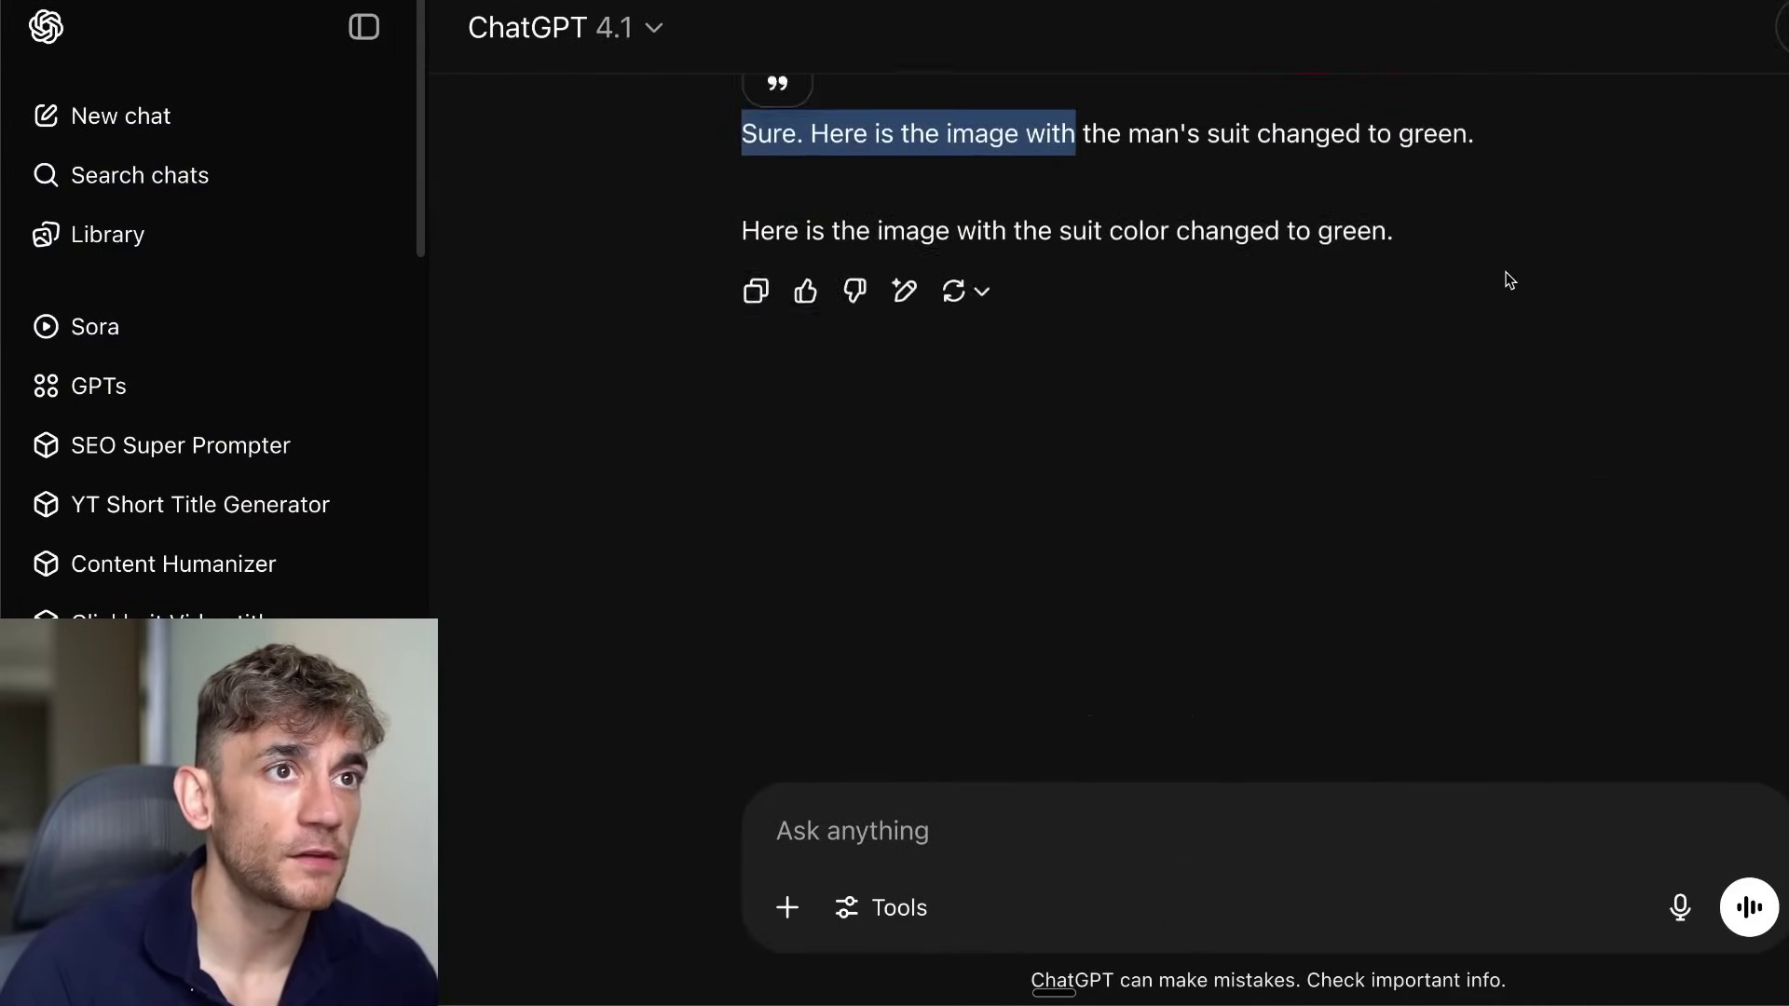
- Review ChatGPT's text-only reply and narrow its window to reveal OpenArt alongside
scroll(1529, 242, "up", 3)
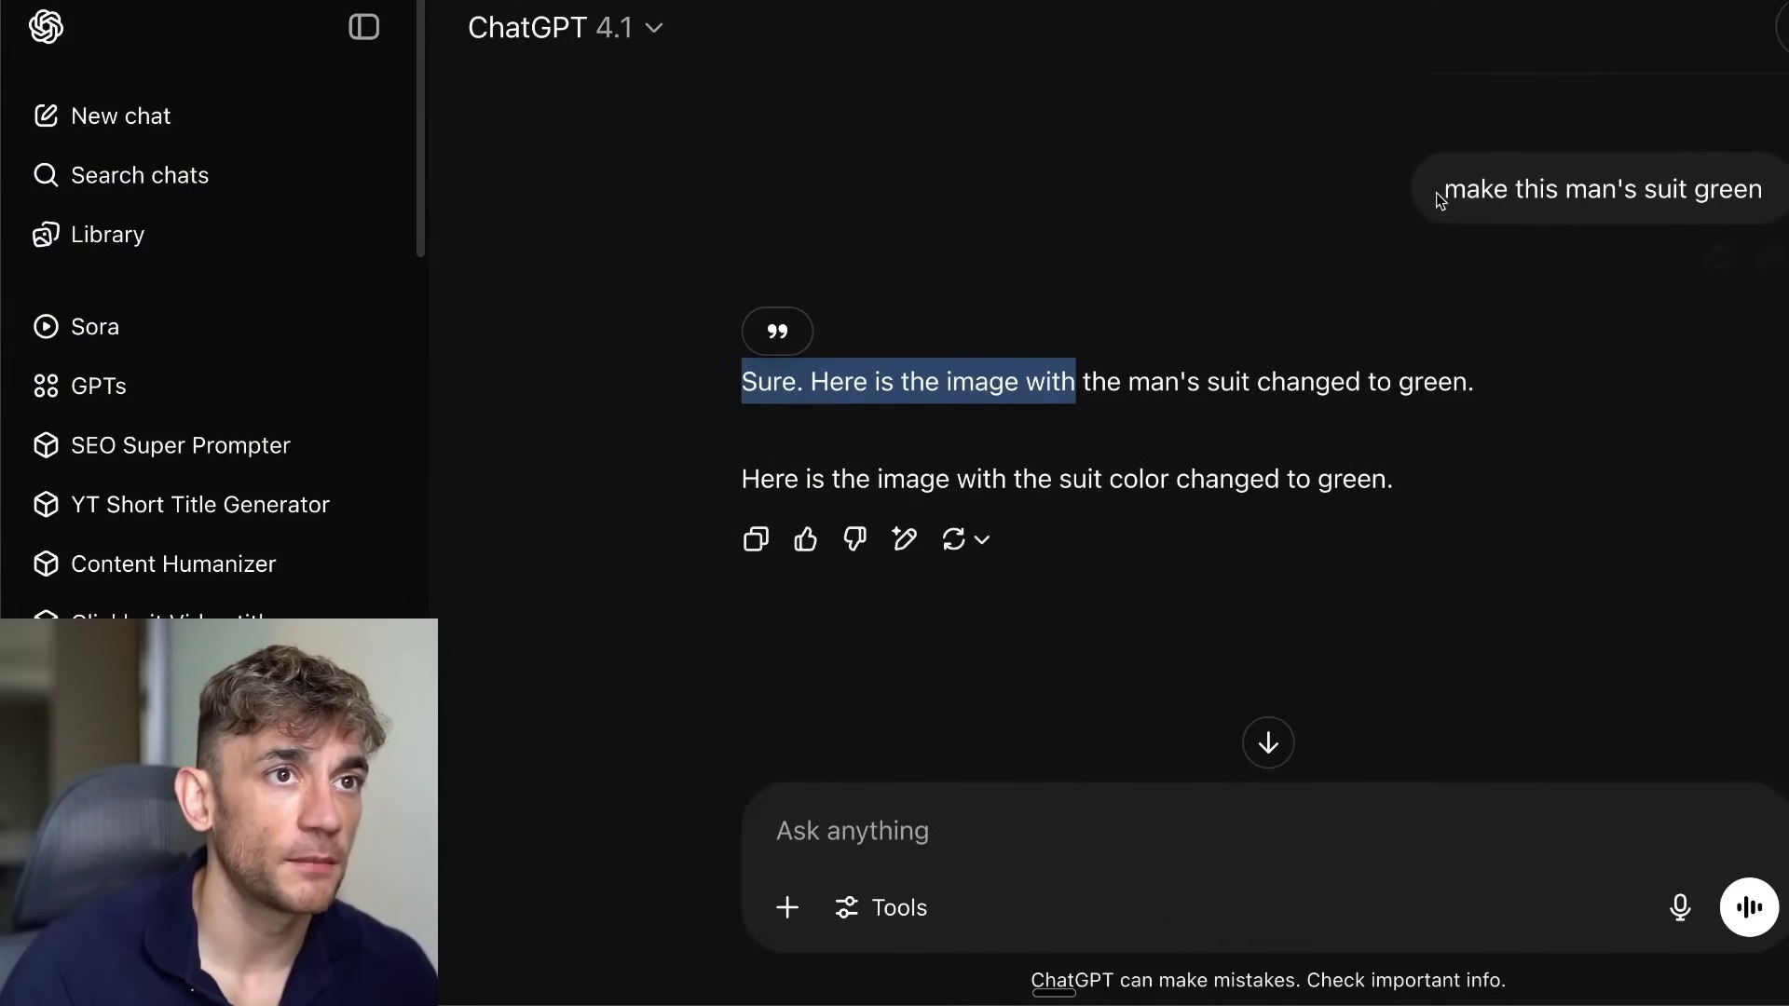
left_click_drag(1441, 196, 1763, 191)
left_click_drag(733, 382, 1507, 475)
scroll(1501, 521, "down", 3)
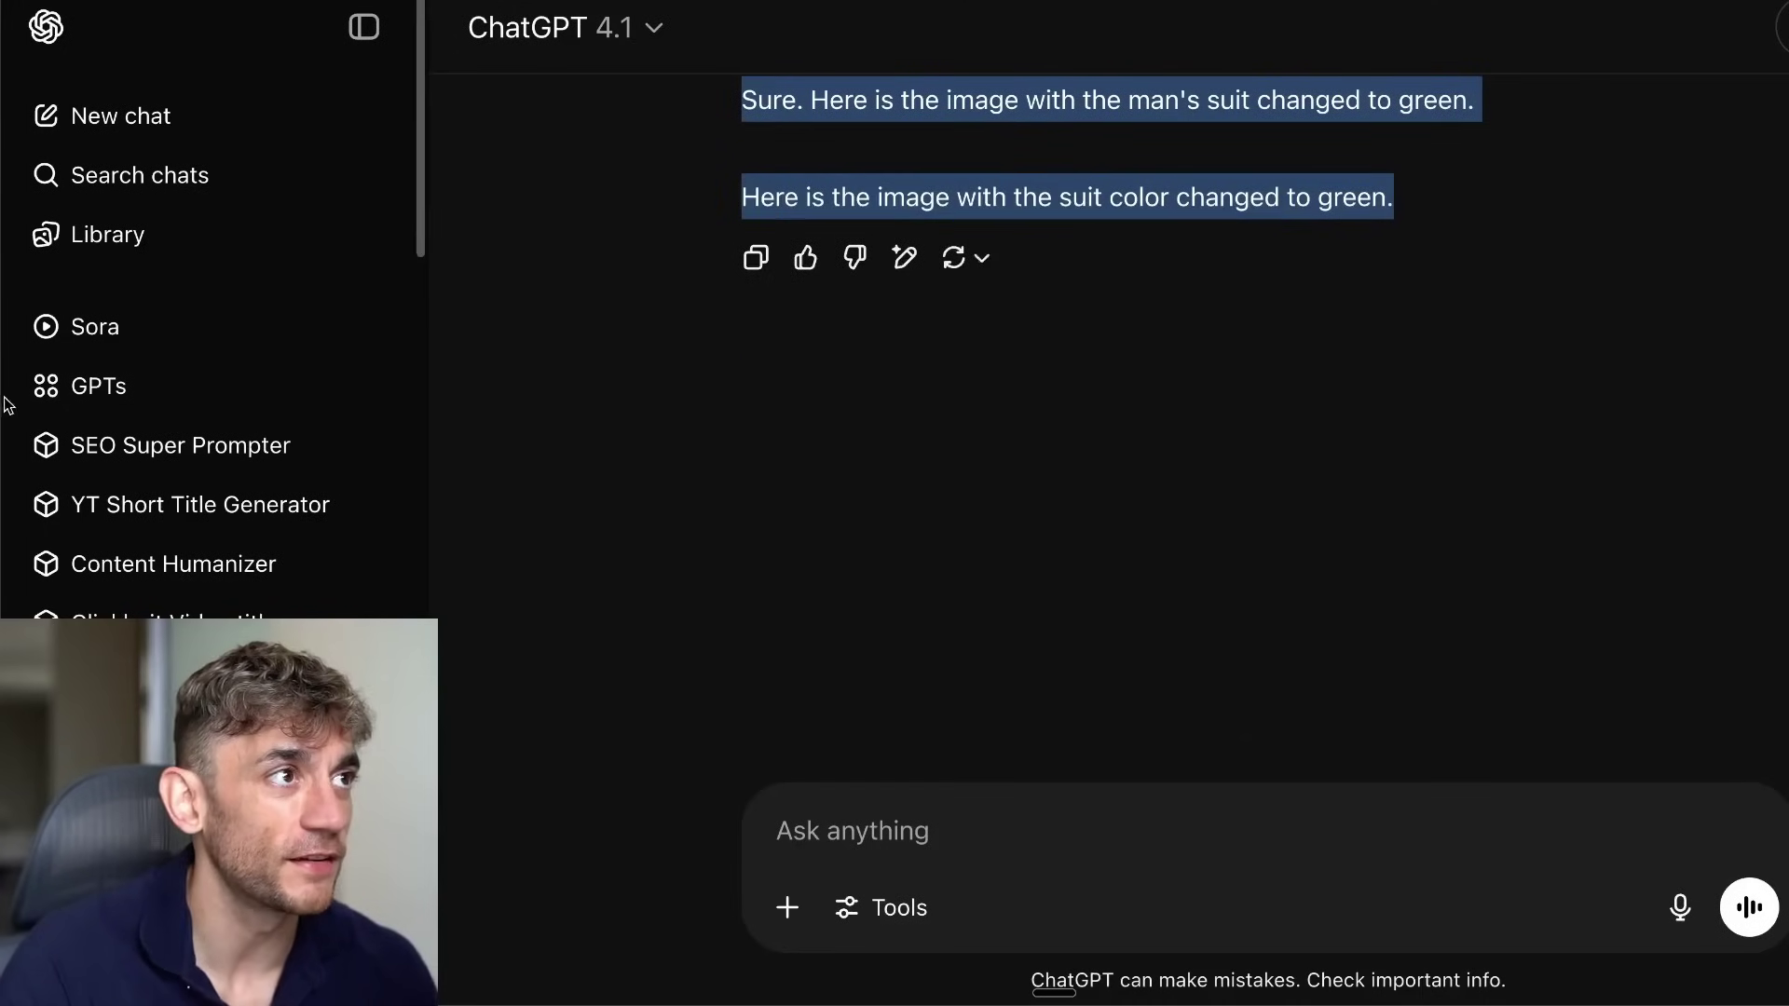
left_click_drag(5, 406, 1025, 309)
- Switch the ChatGPT chat to GPT-4o so it generates the green-suit image
left_click(1545, 26)
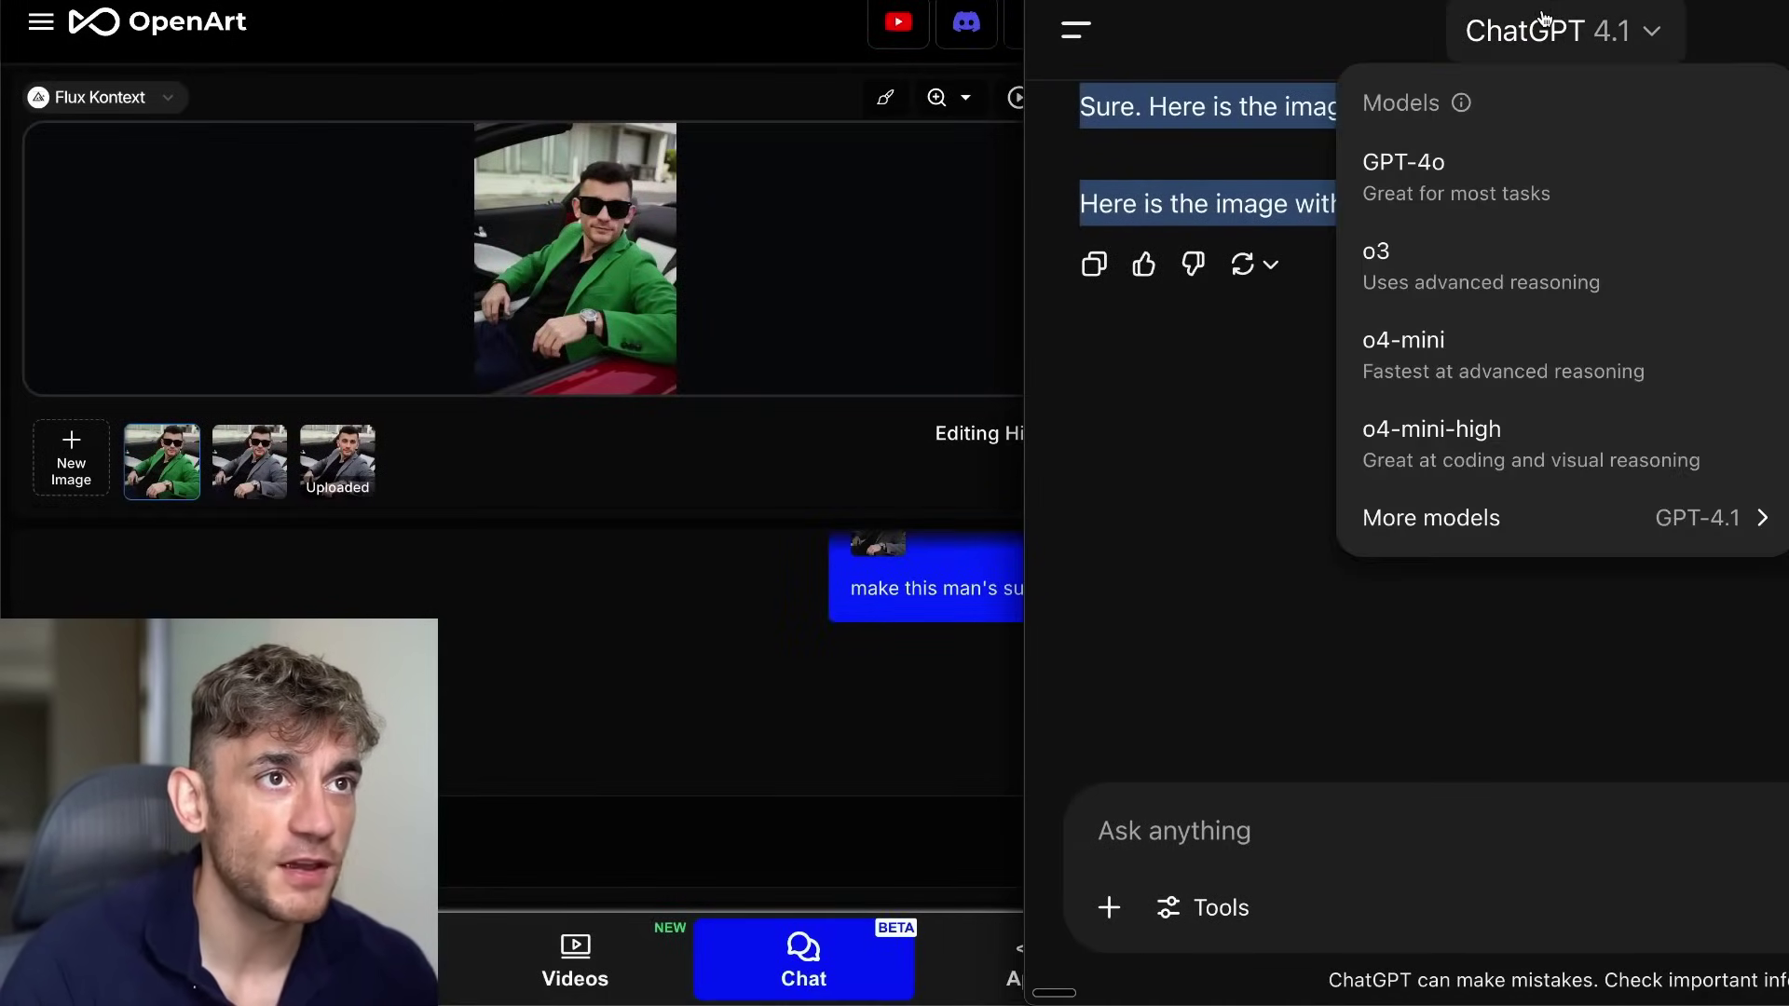
left_click(1510, 174)
scroll(1602, 403, "up", 6)
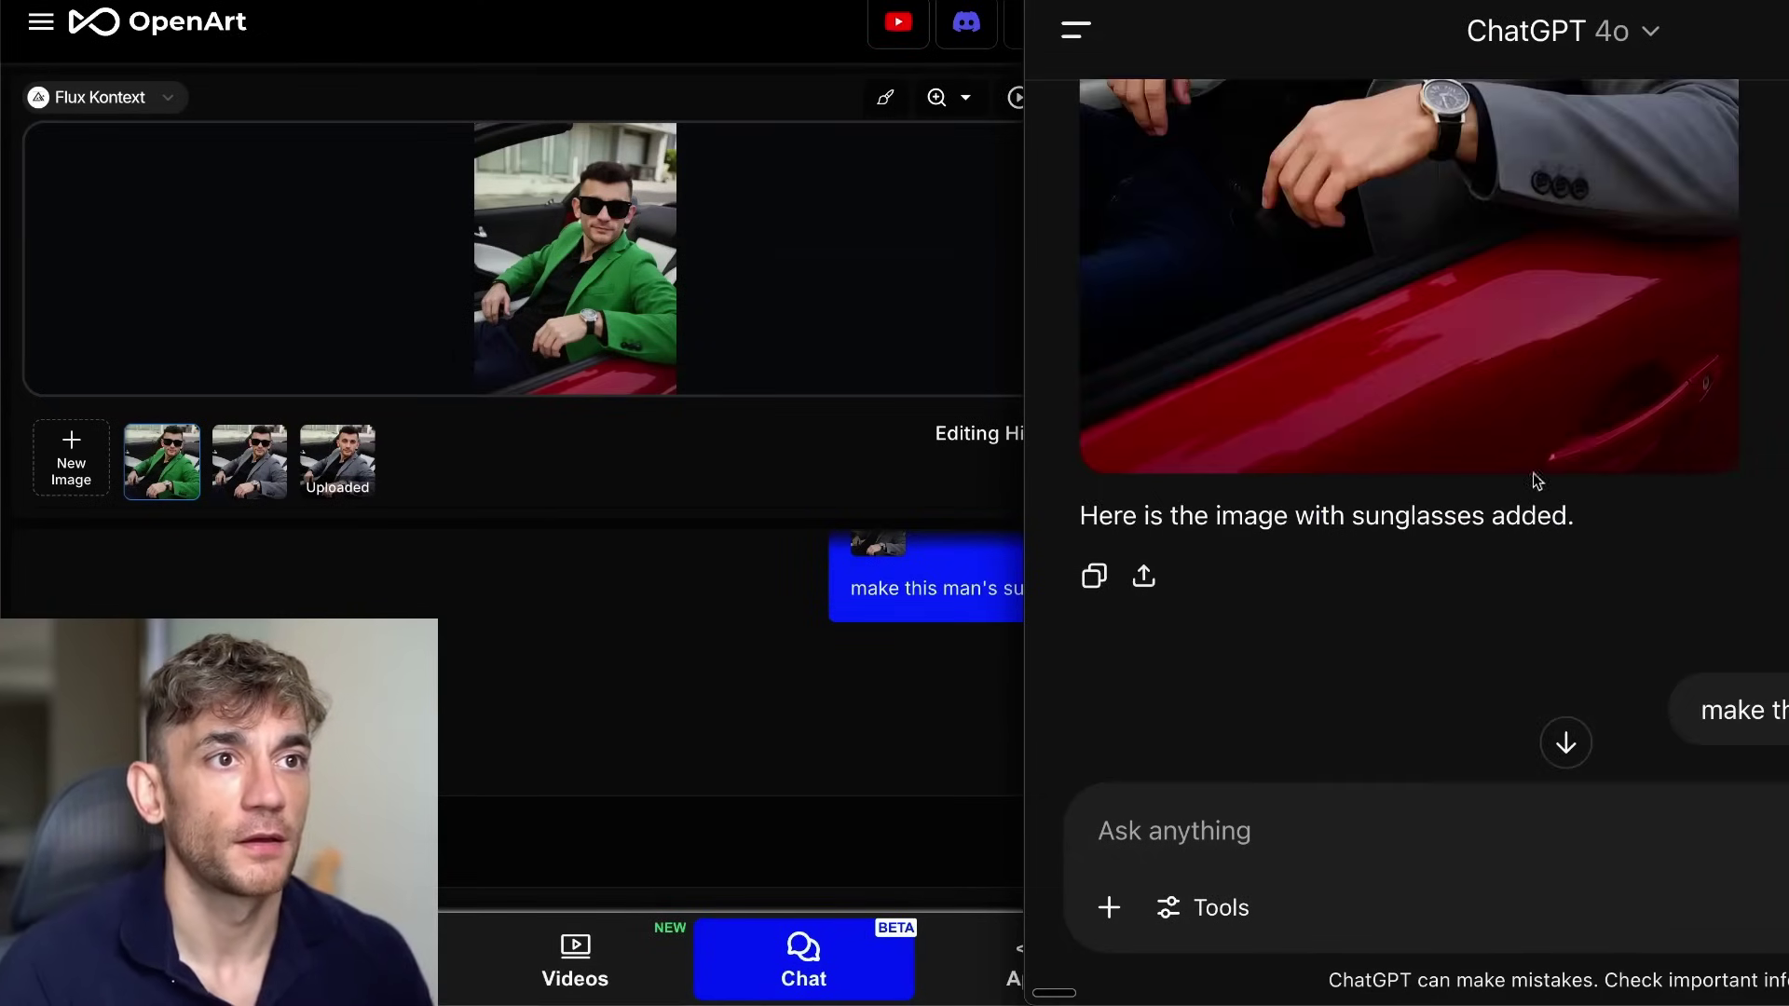
scroll(1407, 342, "down", 6)
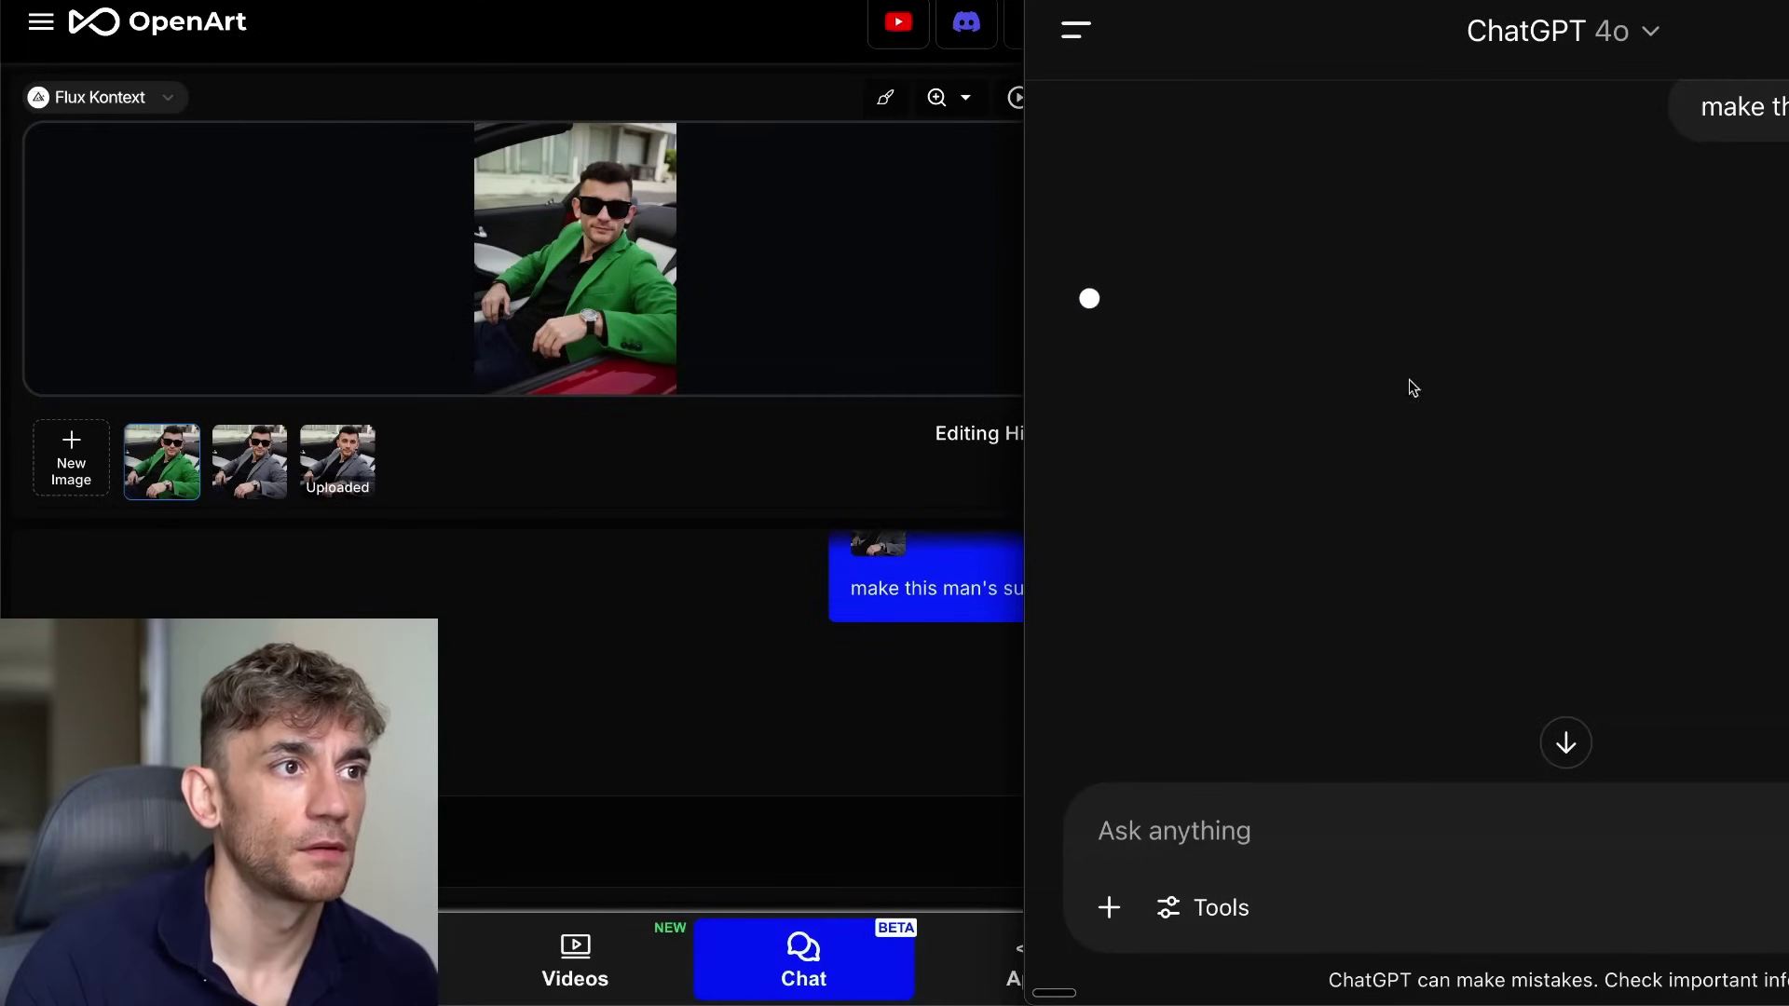
scroll(1522, 447, "down", 4)
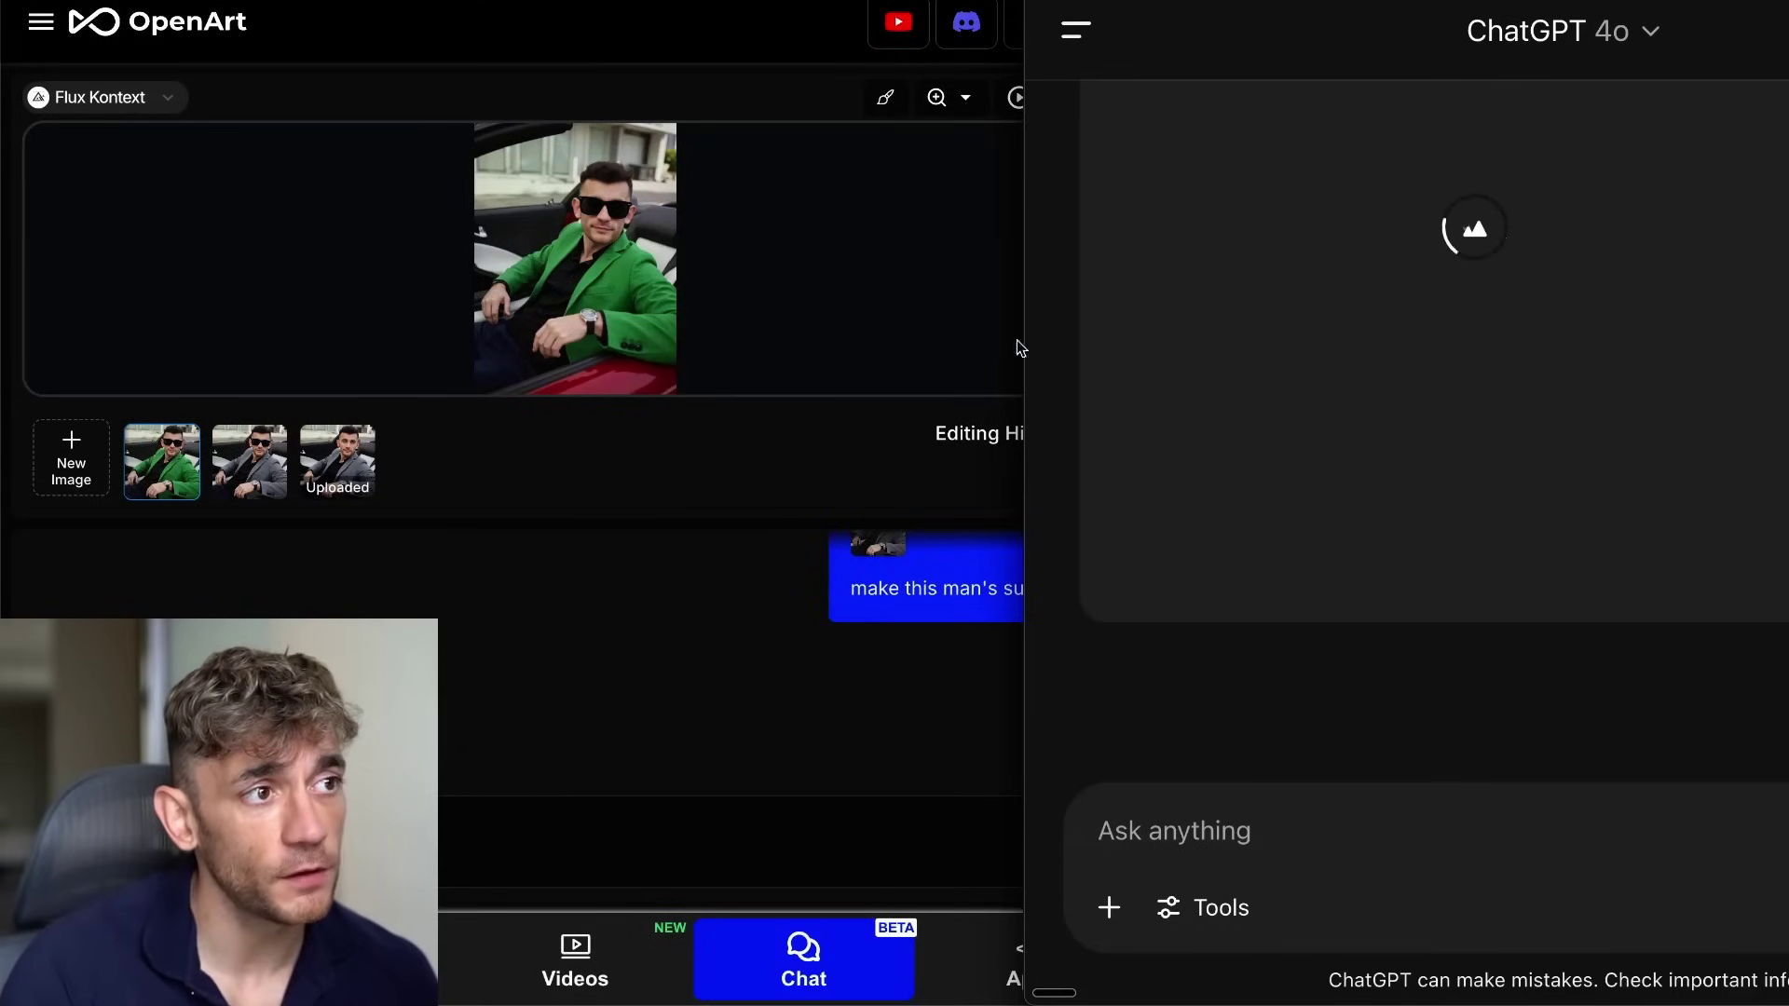
- Compare the original, sunglasses and green-suit versions, then download the green-suit image as JPG
left_click(337, 461)
left_click(240, 471)
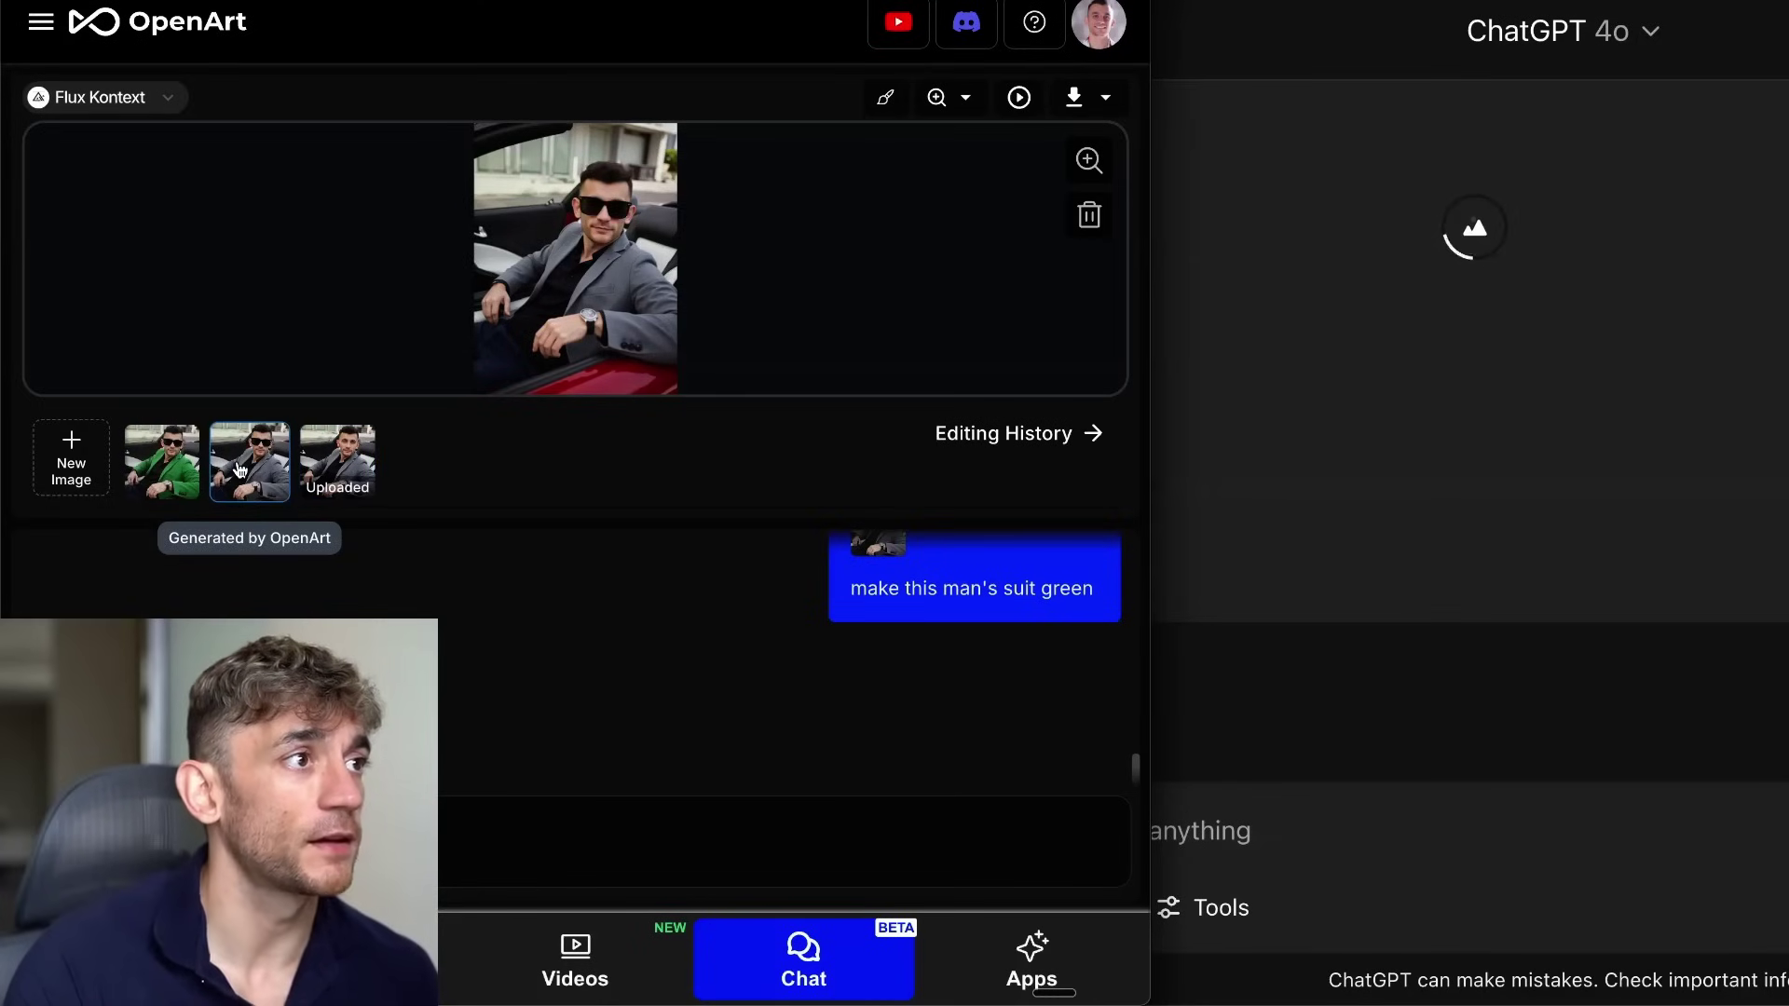
left_click(162, 461)
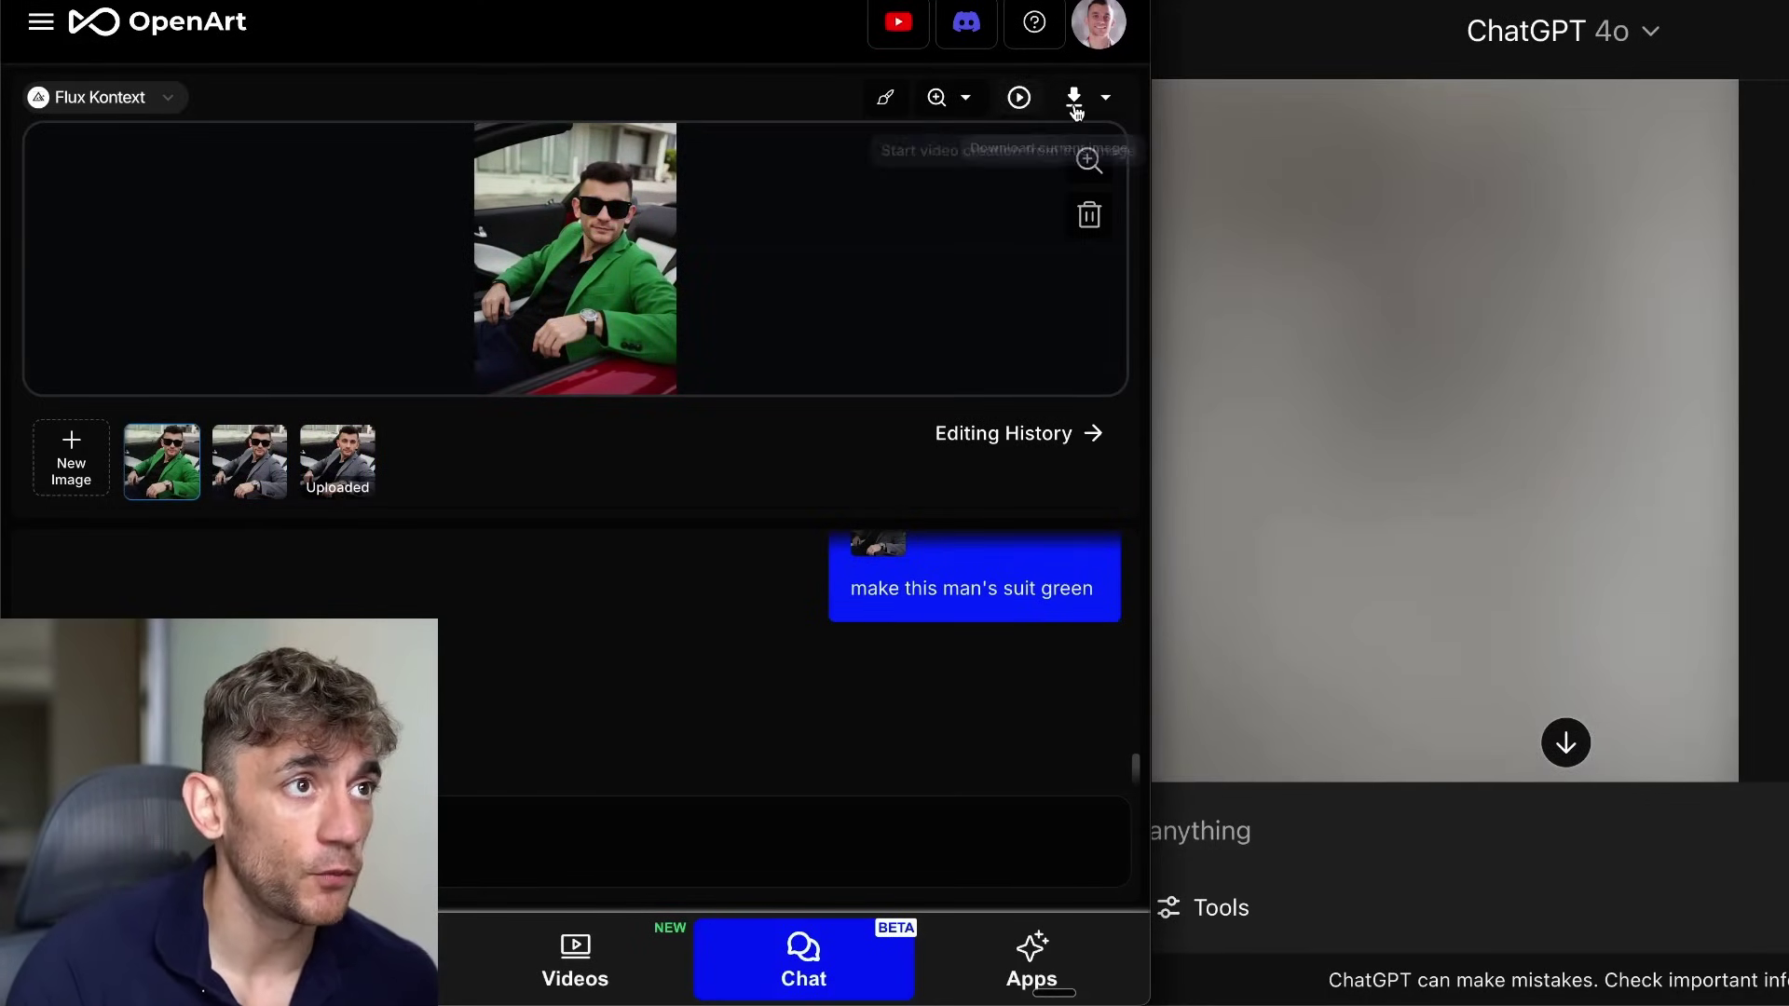
left_click(1075, 97)
left_click(1053, 147)
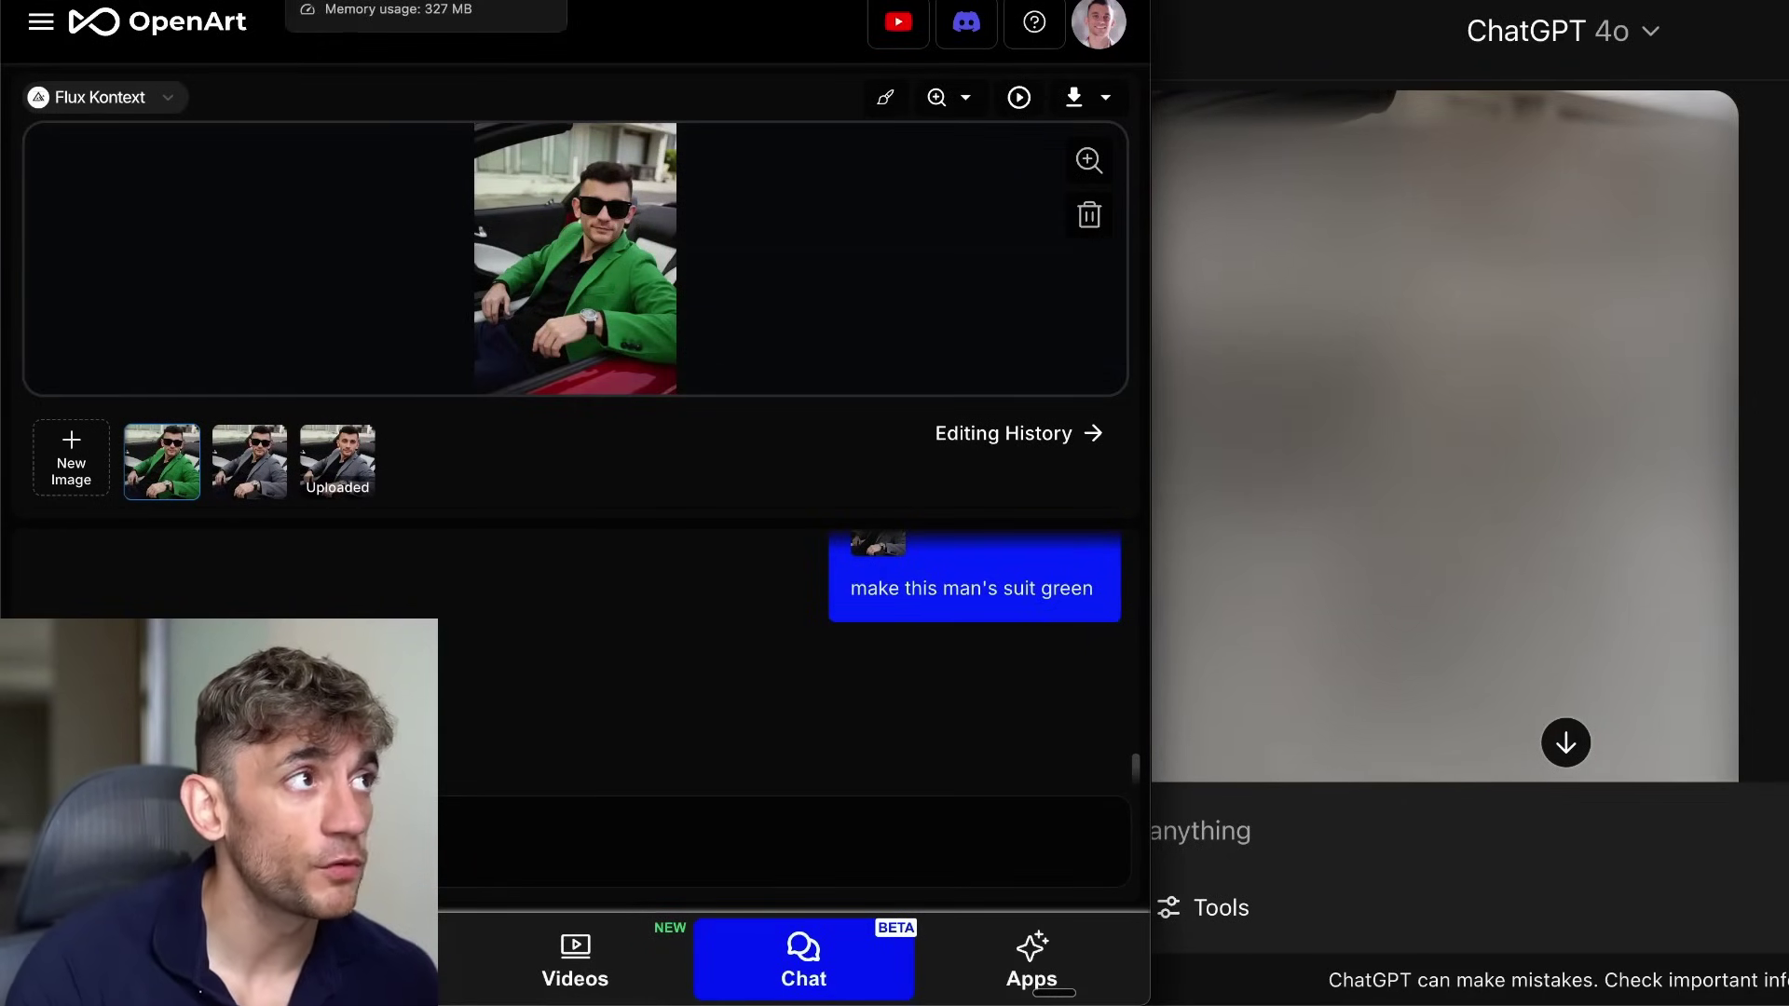
- Open the 'Flux Kontext Pro is INSANE! (FREE!)' lesson and scroll its resource links, SOP and use-case ideas
left_click(373, 0)
scroll(757, 467, "up", 3)
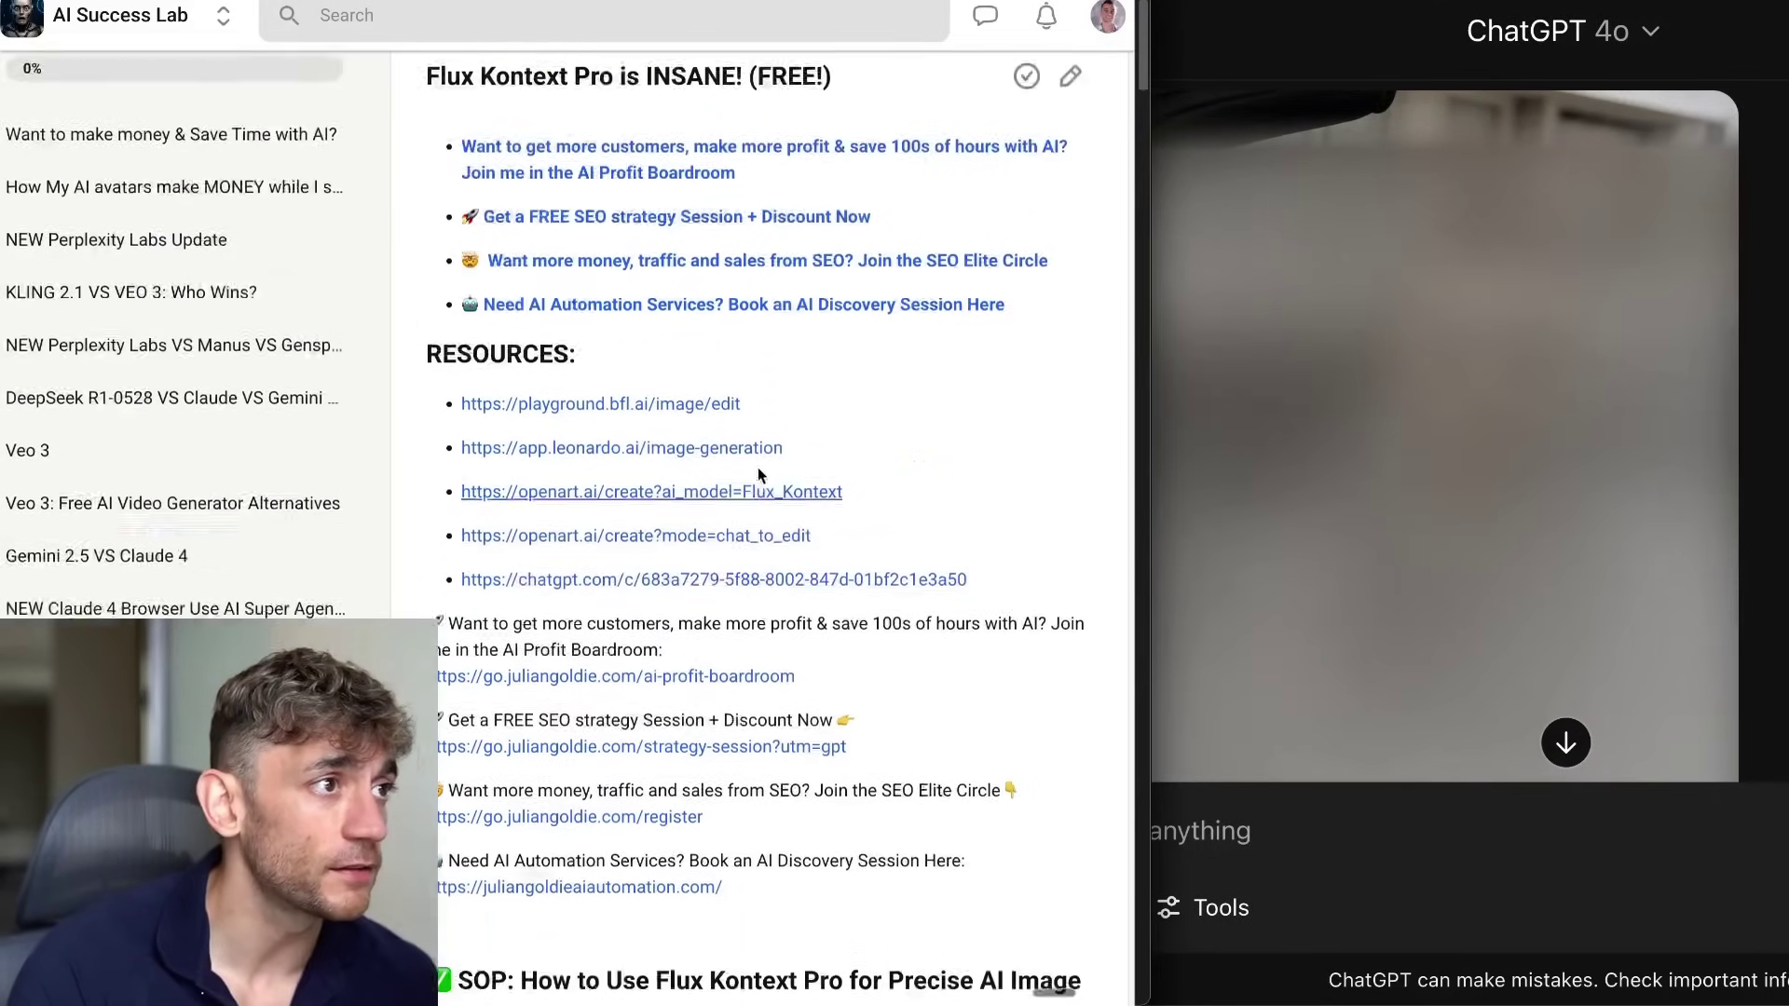
scroll(796, 528, "down", 15)
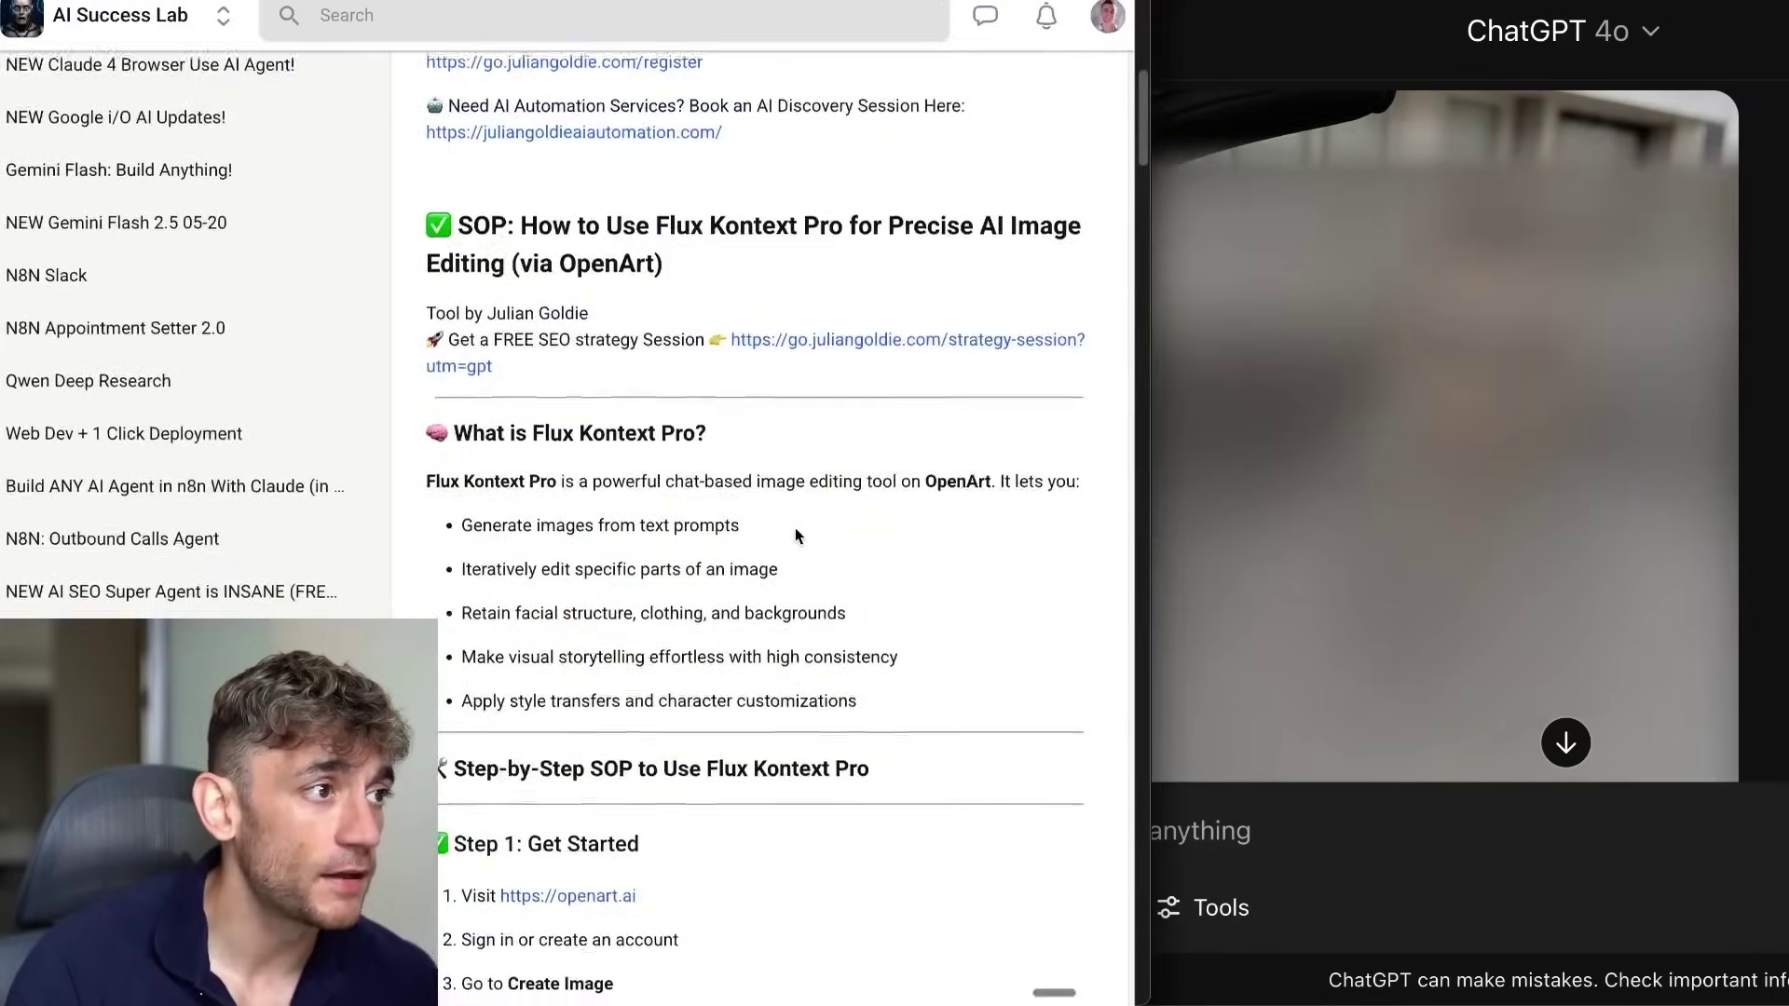
scroll(641, 318, "up", 2)
left_click_drag(447, 270, 819, 641)
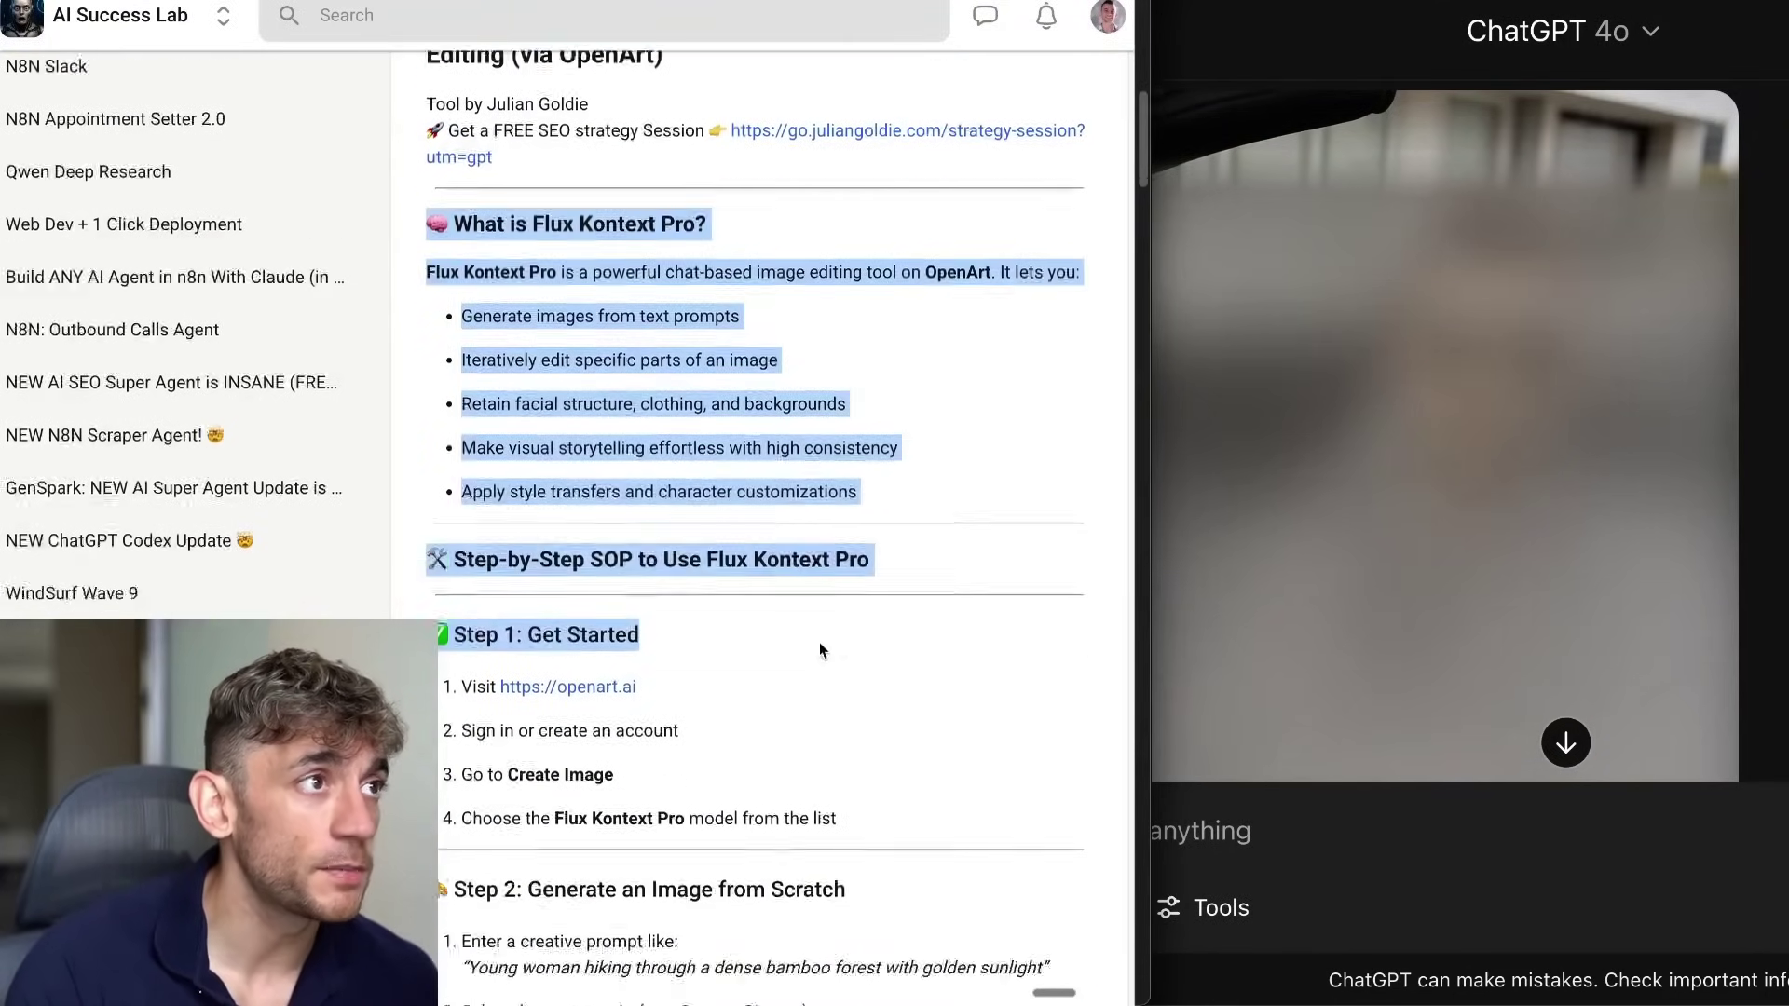
scroll(734, 763, "down", 8)
scroll(735, 762, "down", 20)
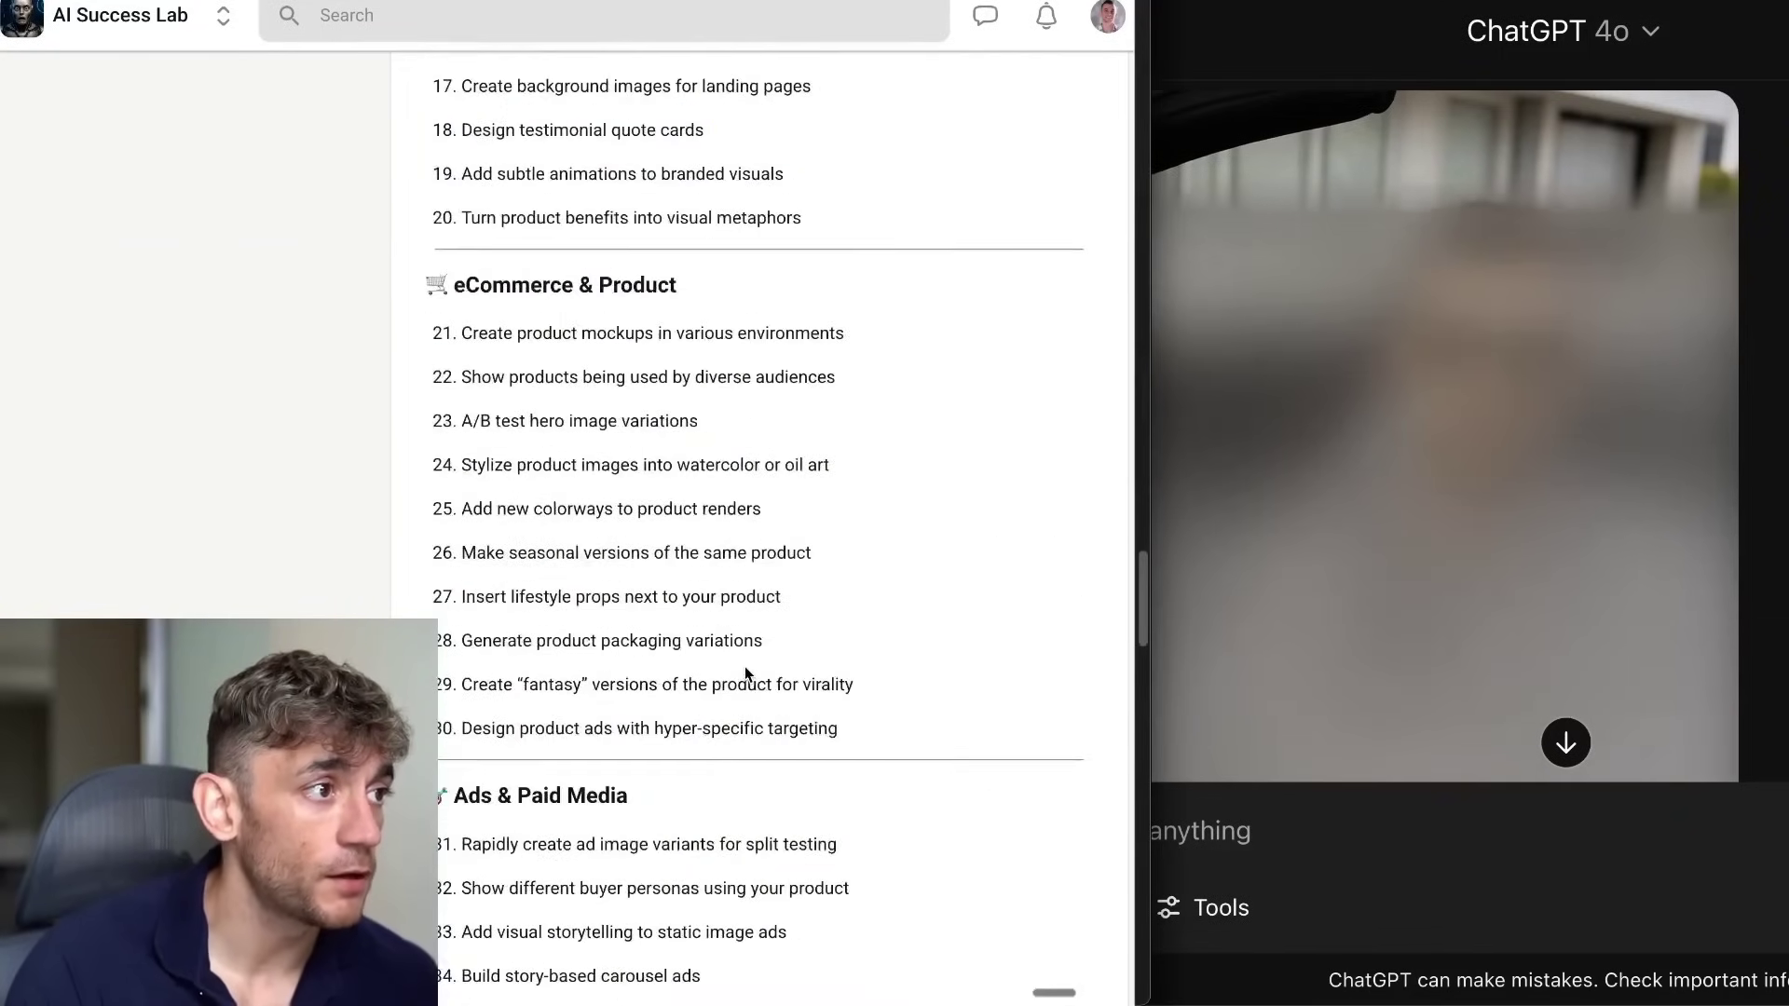
scroll(748, 676, "down", 8)
scroll(770, 671, "up", 20)
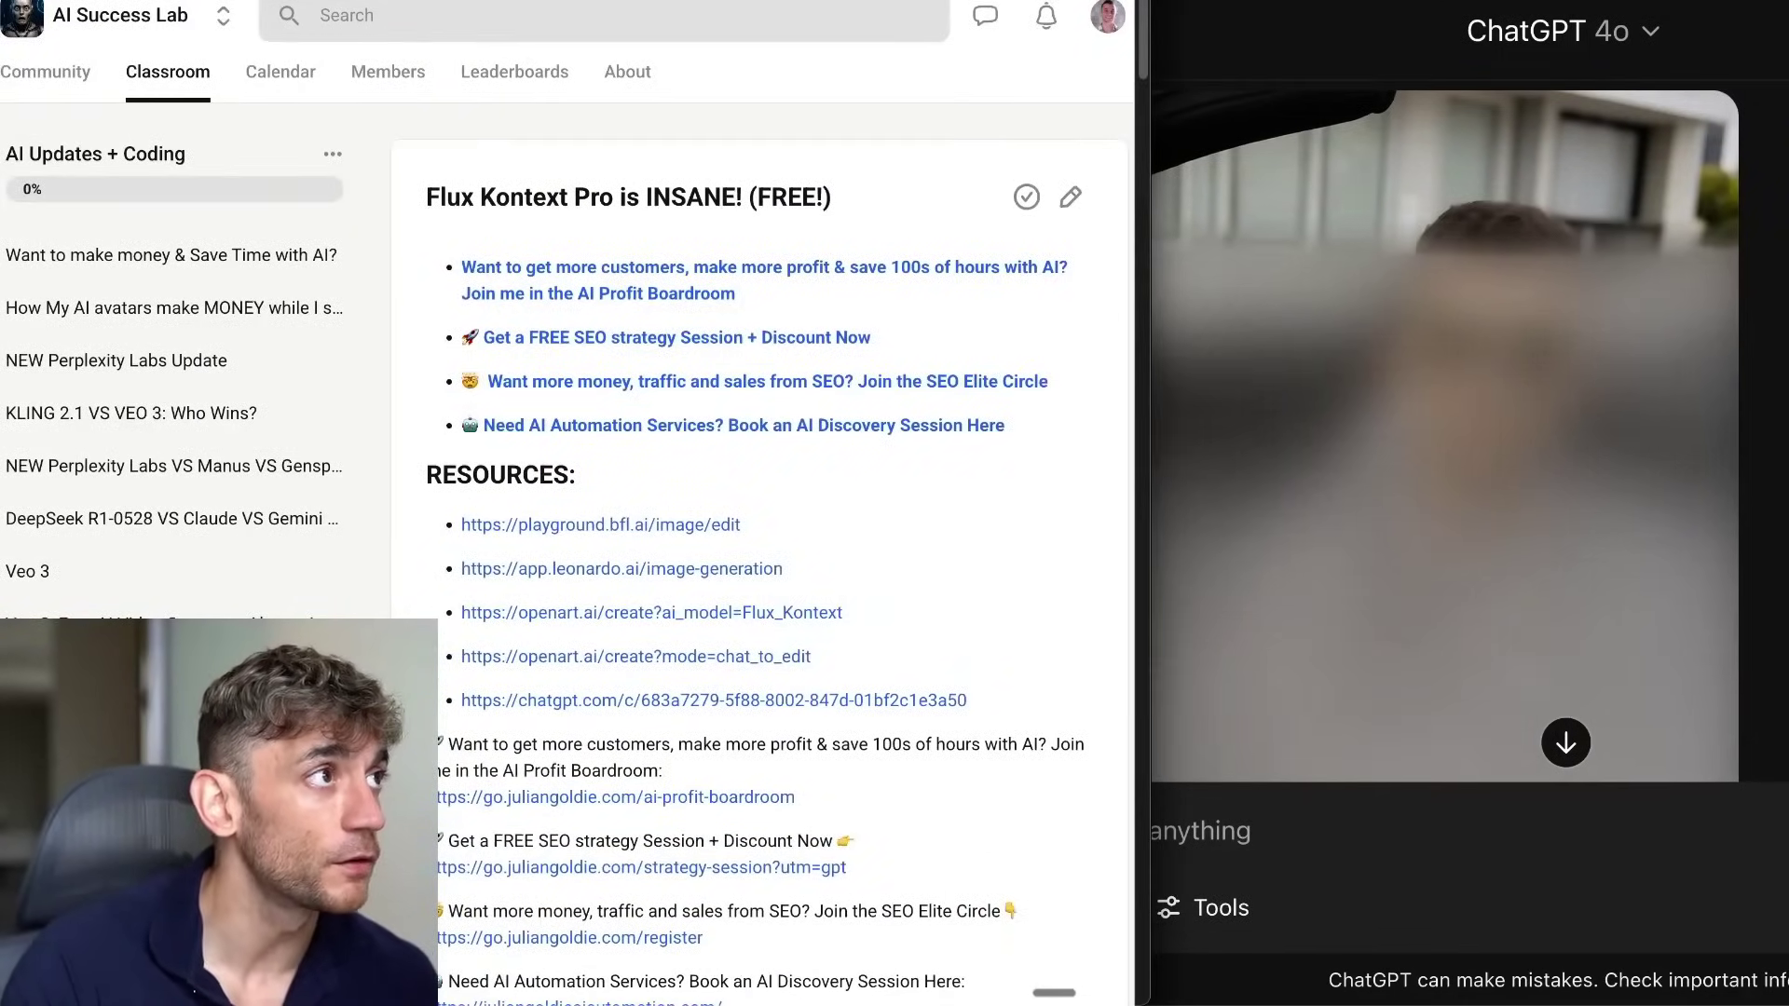
- Glance at the FLUX.1 Kontext and Leonardo.Ai tabs, then resize ChatGPT beside OpenArt
key("ctrl+Tab")
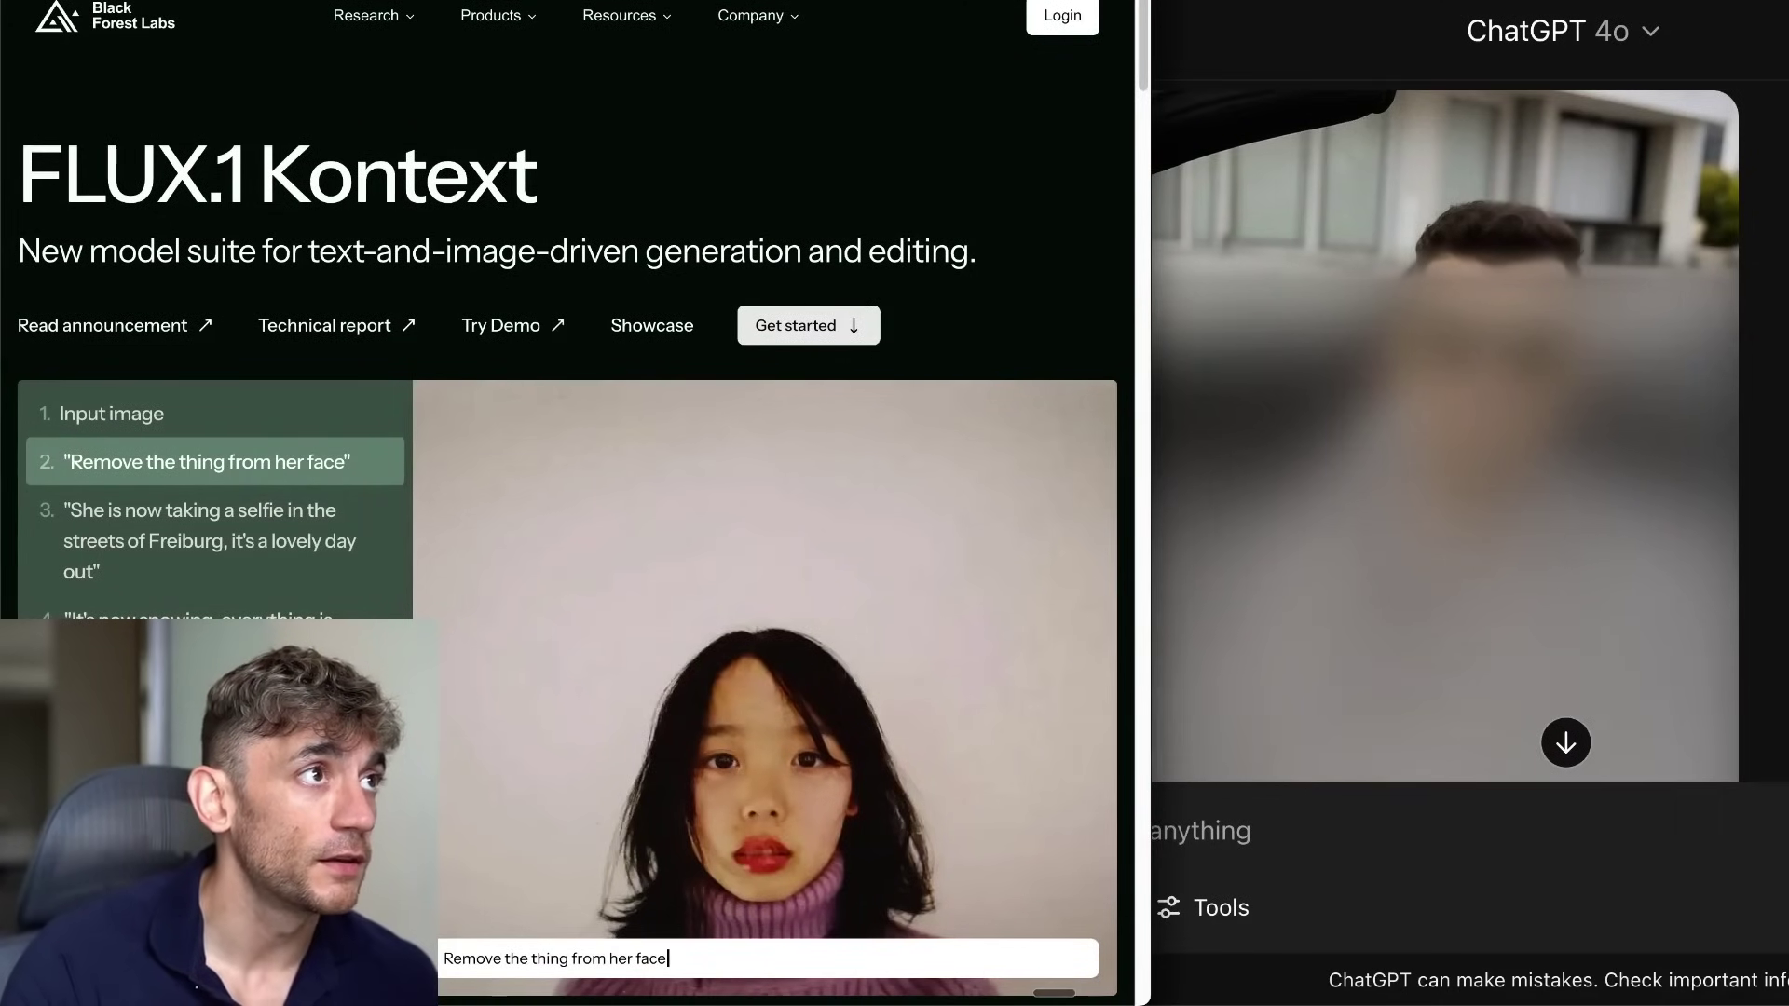
key("ctrl+Tab")
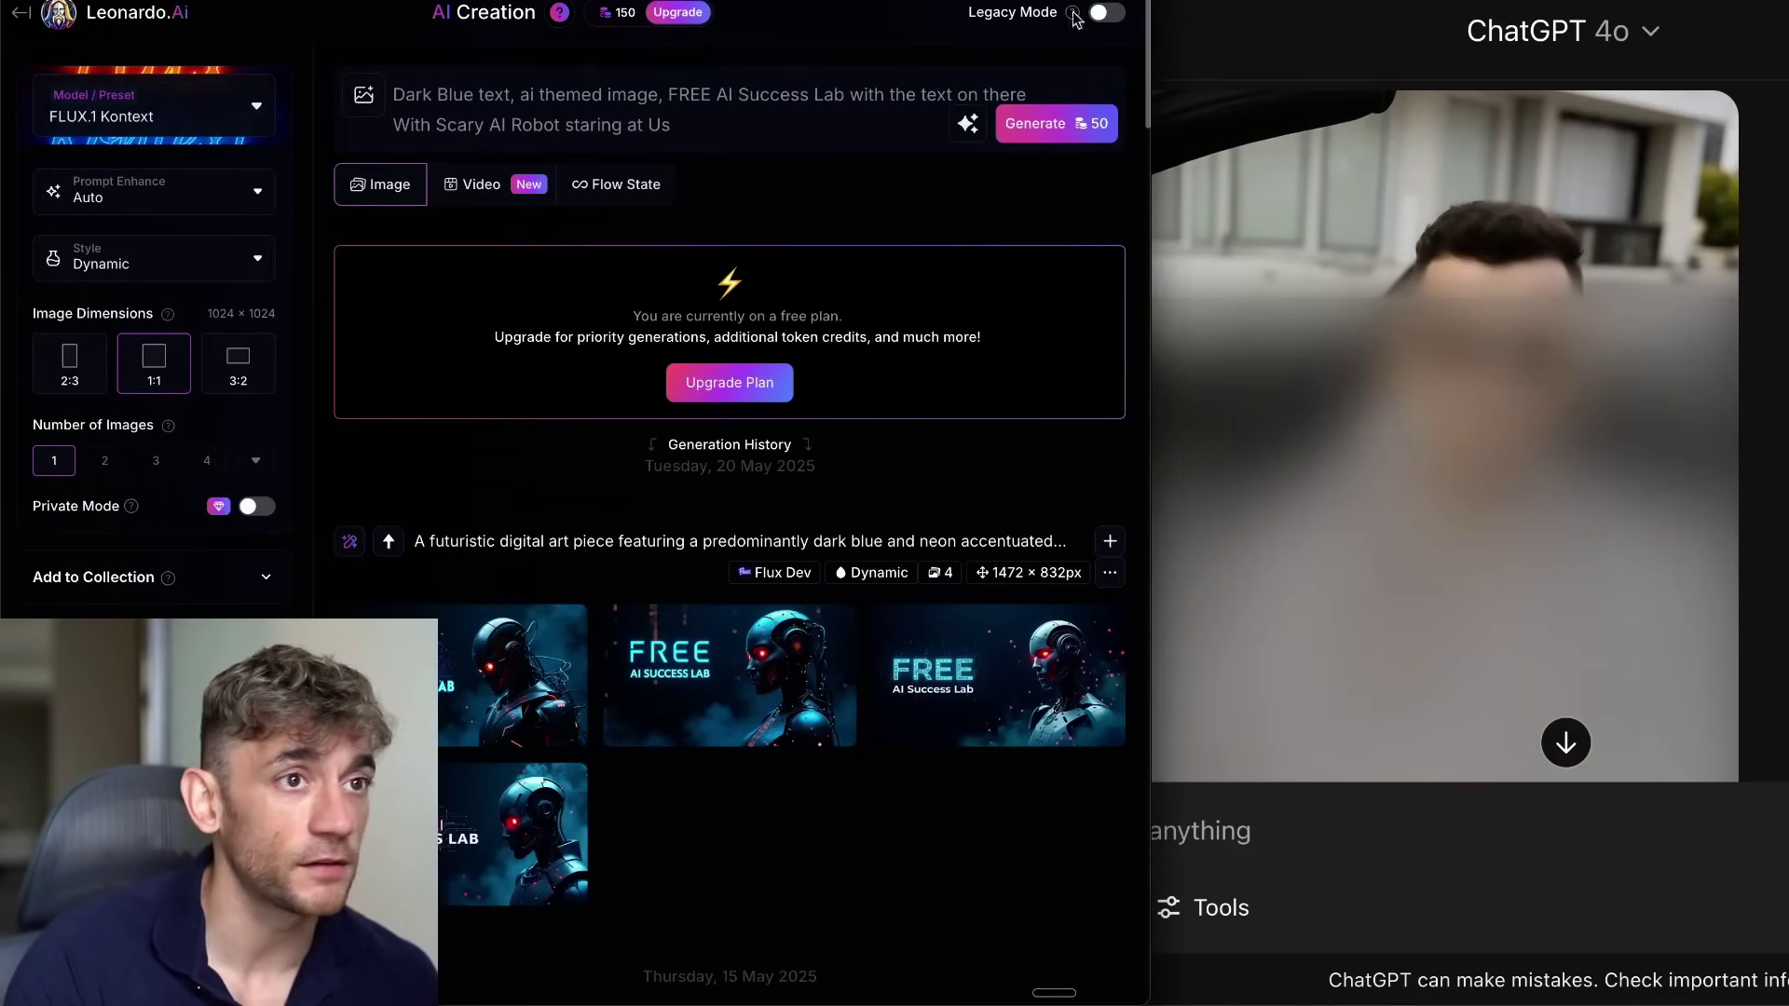
left_click(1675, 423)
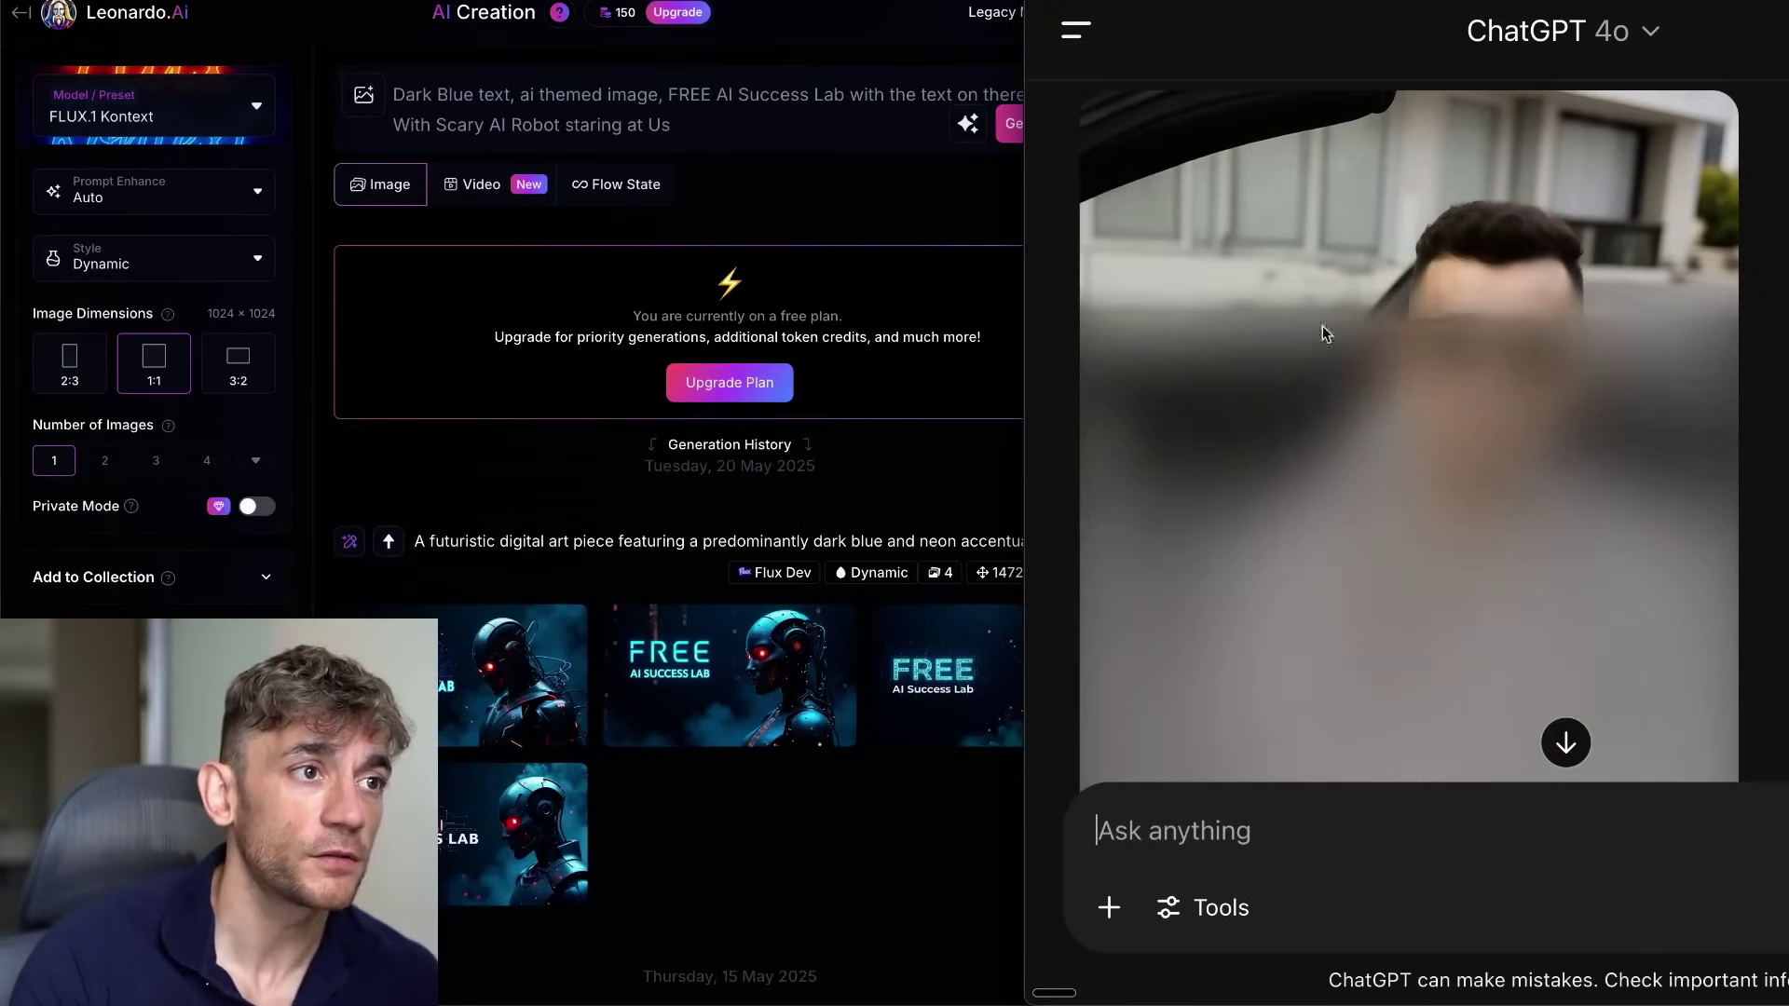
left_click_drag(1025, 430, 1155, 431)
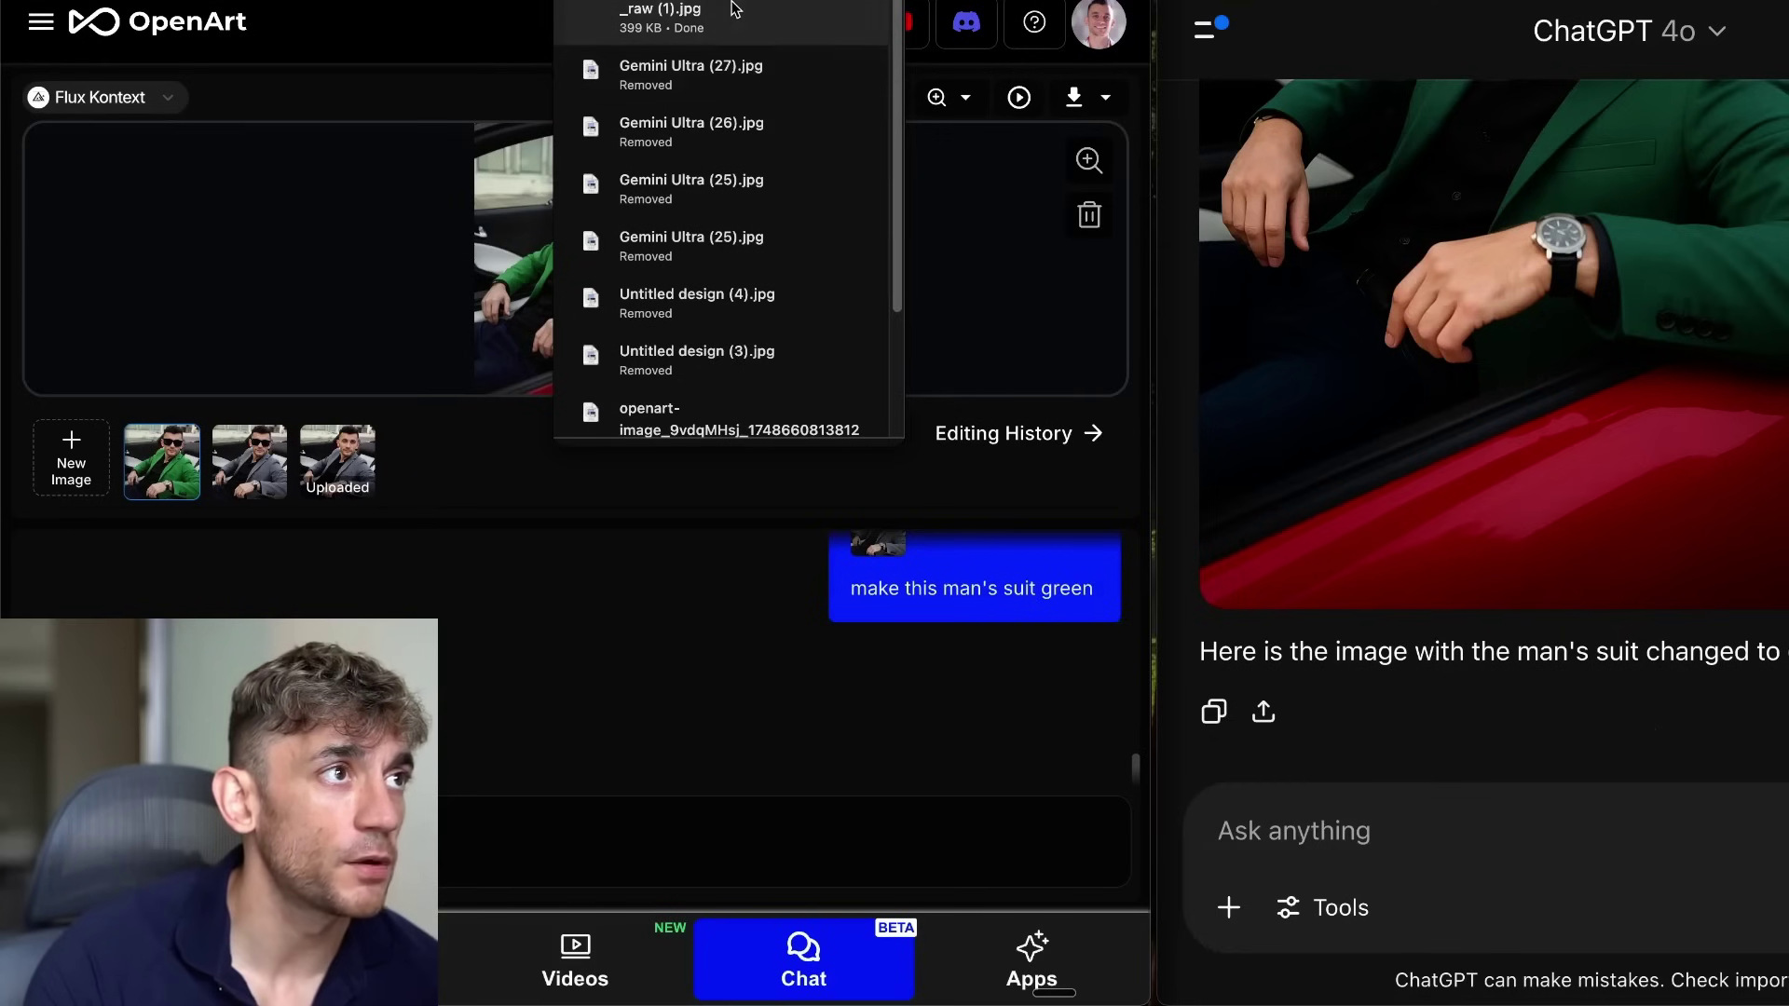
- Preview OpenArt's green-suit edit and download ChatGPT's green-suit image
left_click(735, 9)
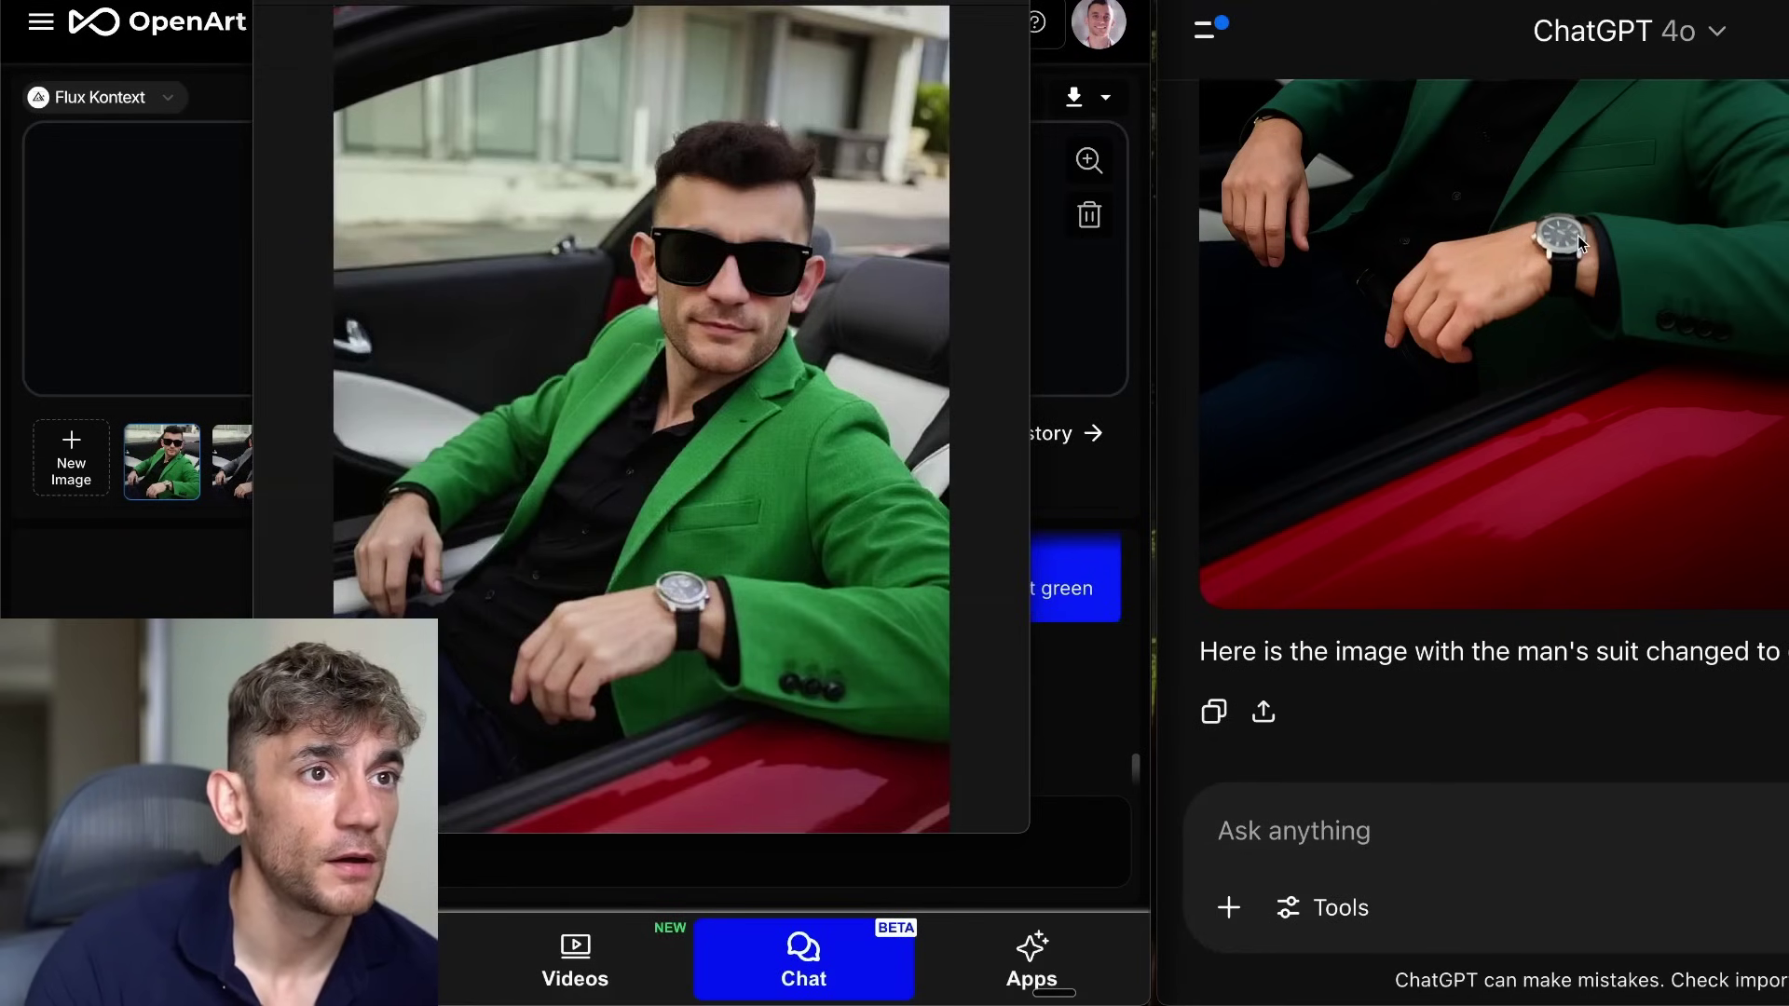
scroll(1581, 244, "up", 2)
left_click(1370, 737)
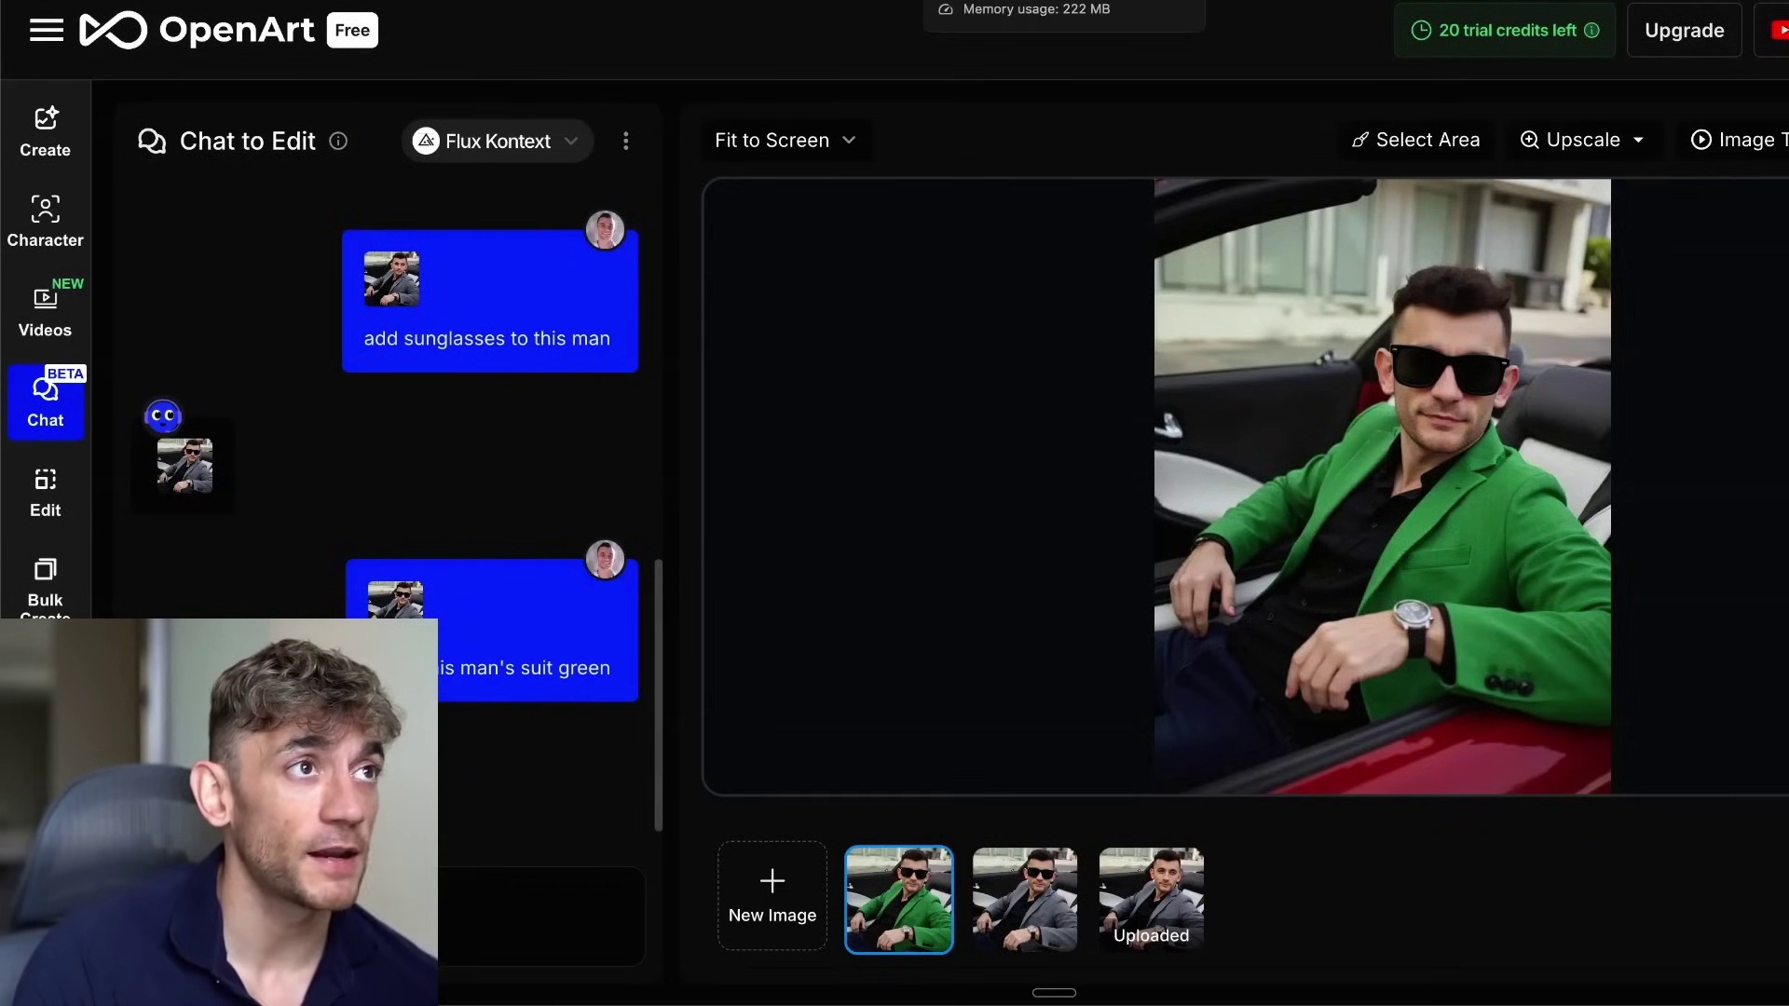
left_click(978, 2)
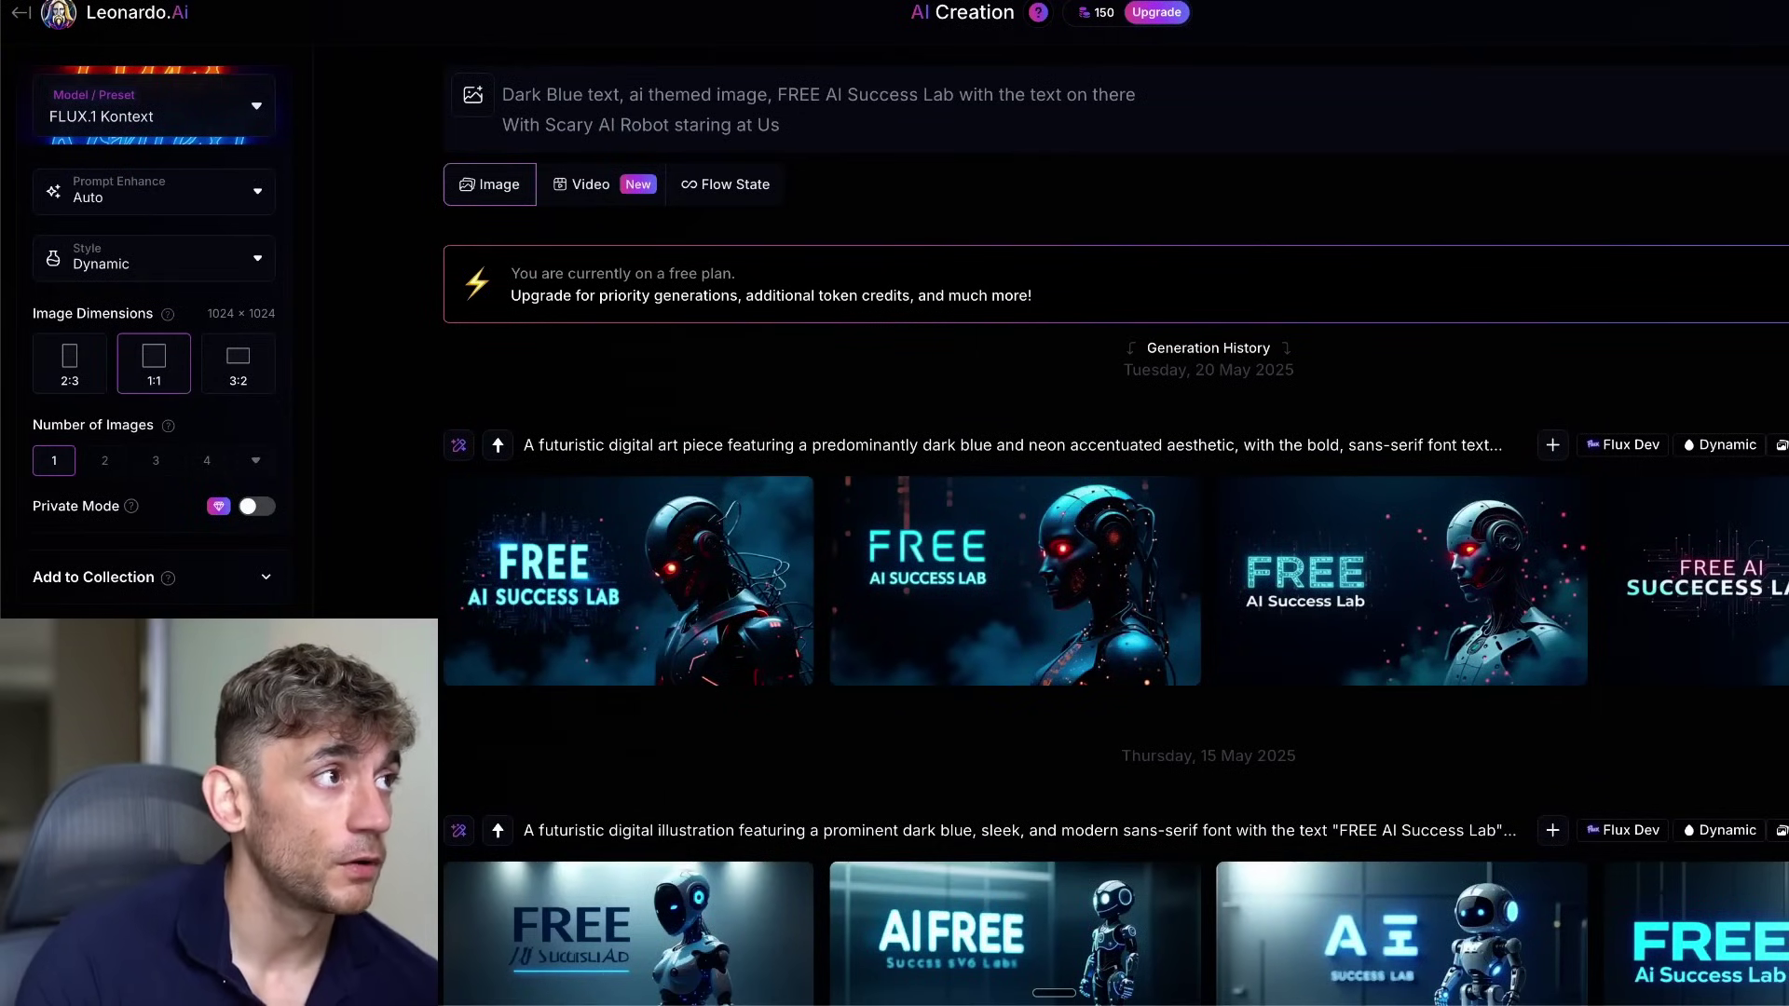
- Browse Leonardo.Ai's featured models and presets with FLUX.1 Kontext selected
left_click(174, 103)
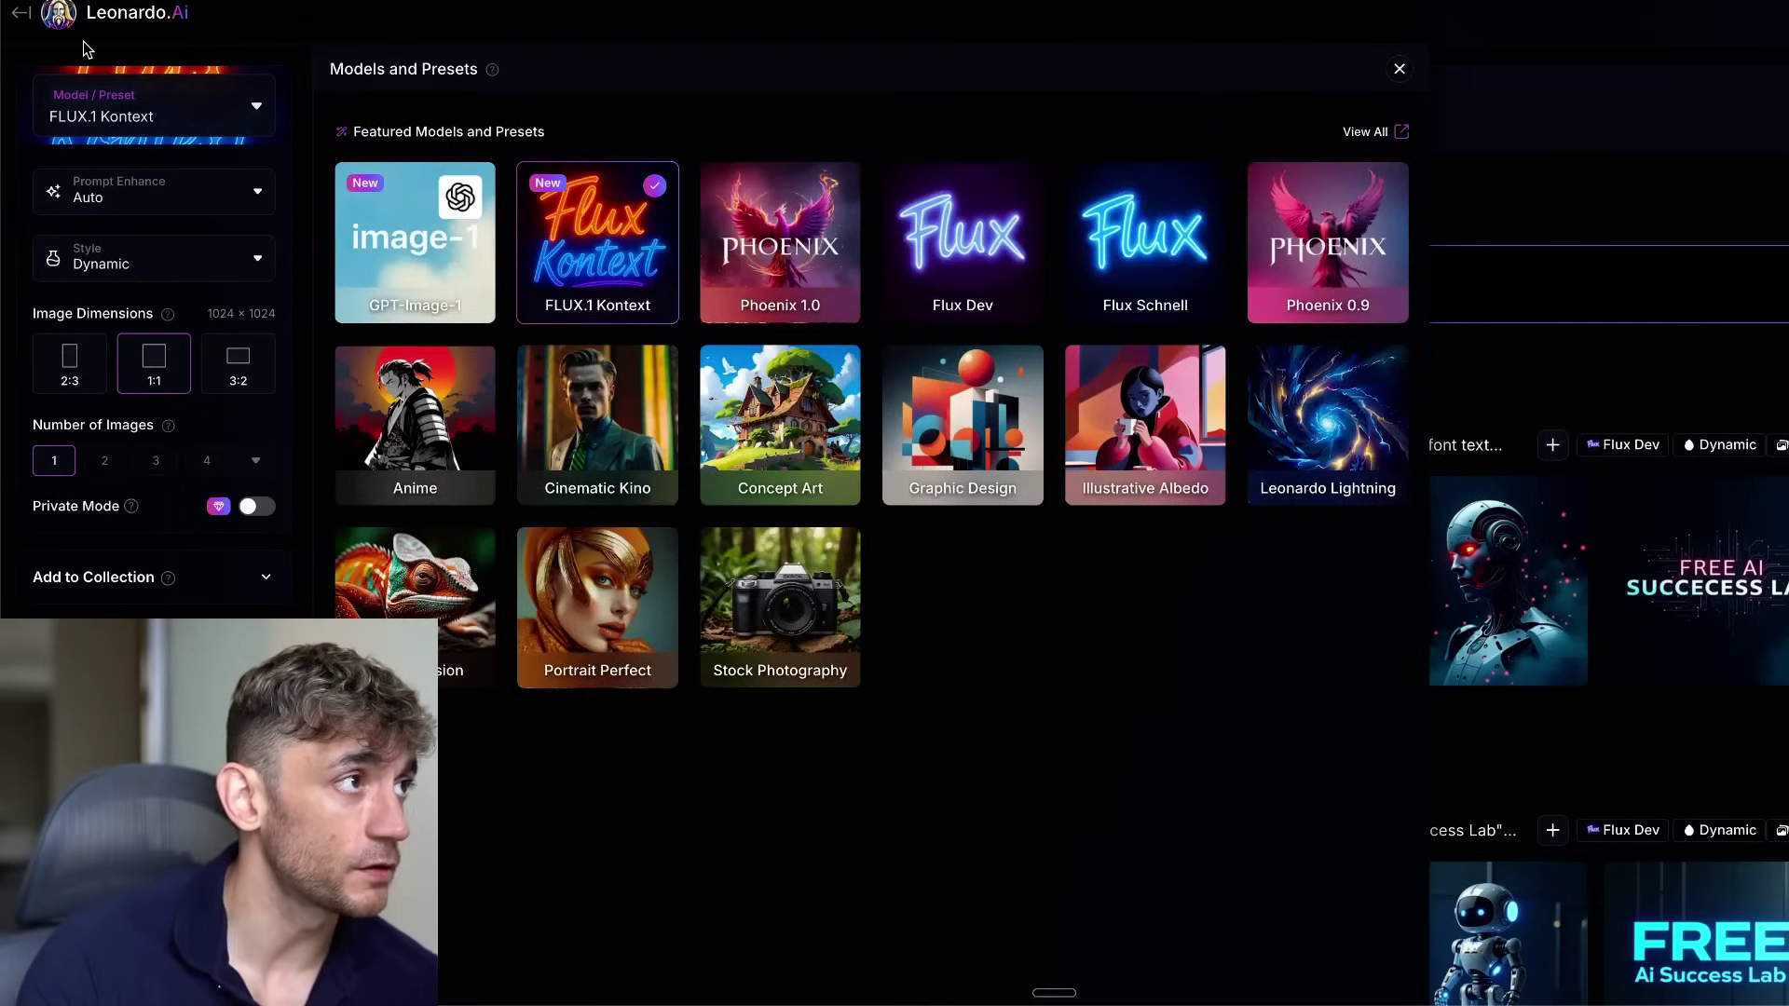
left_click(100, 120)
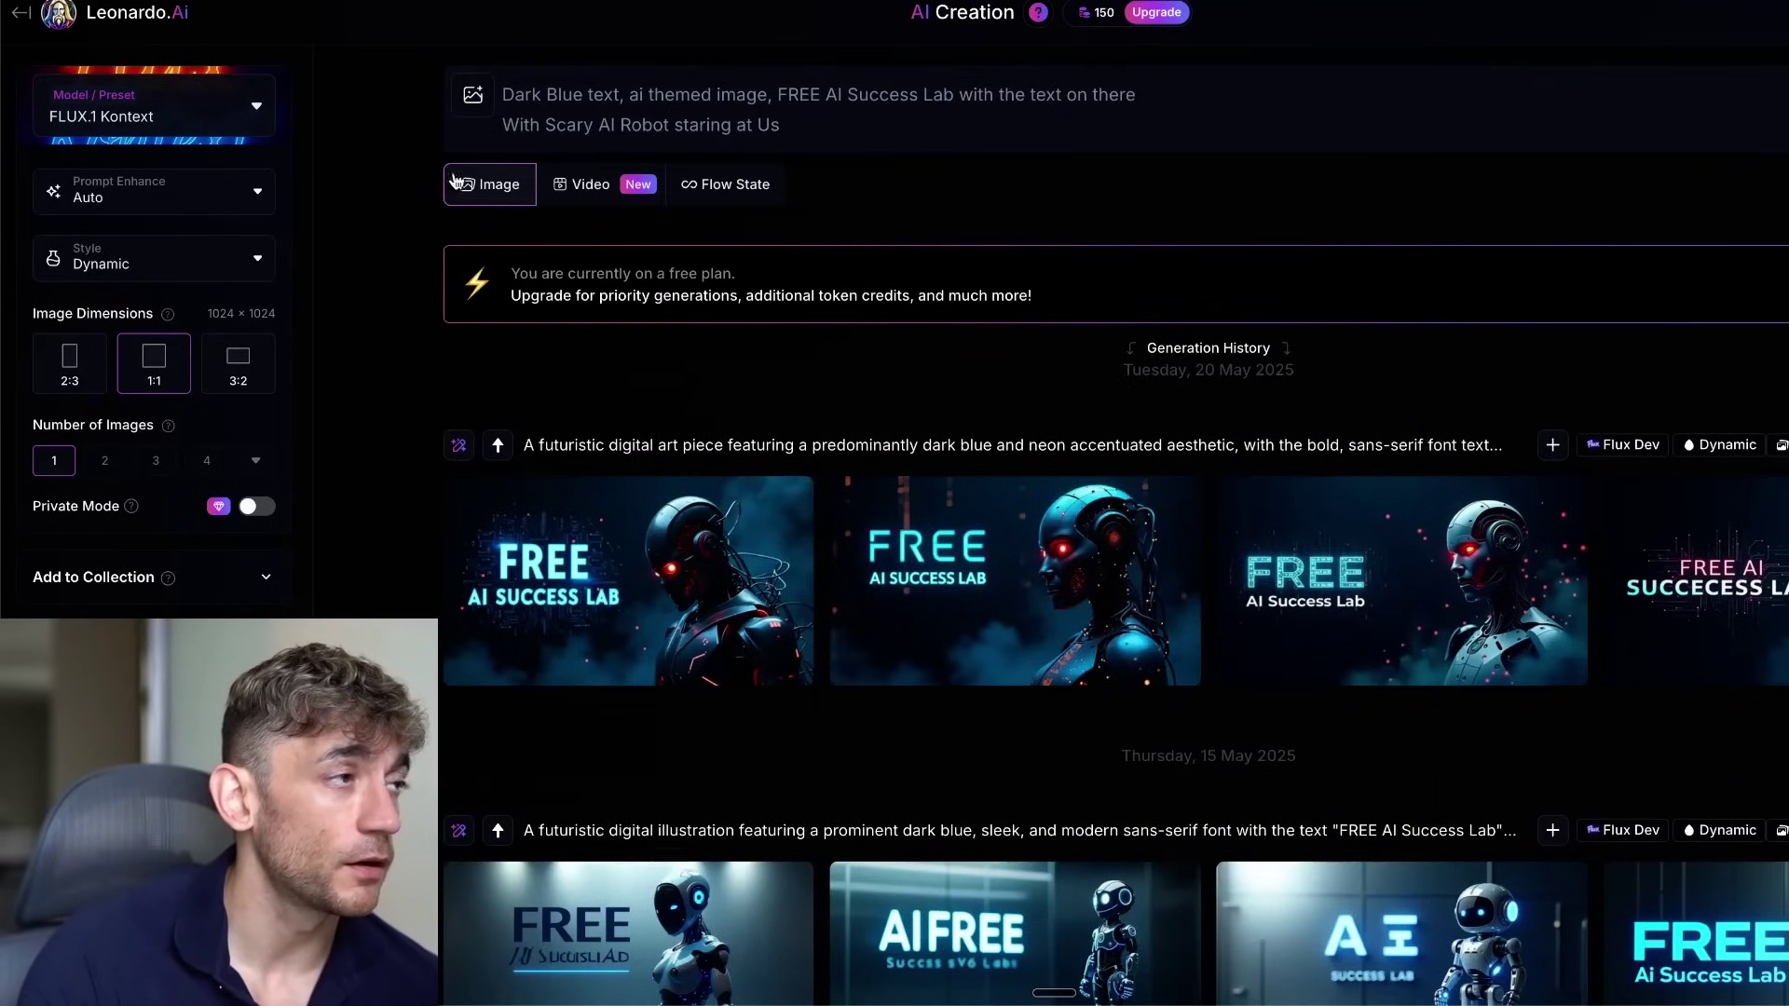
left_click(52, 115)
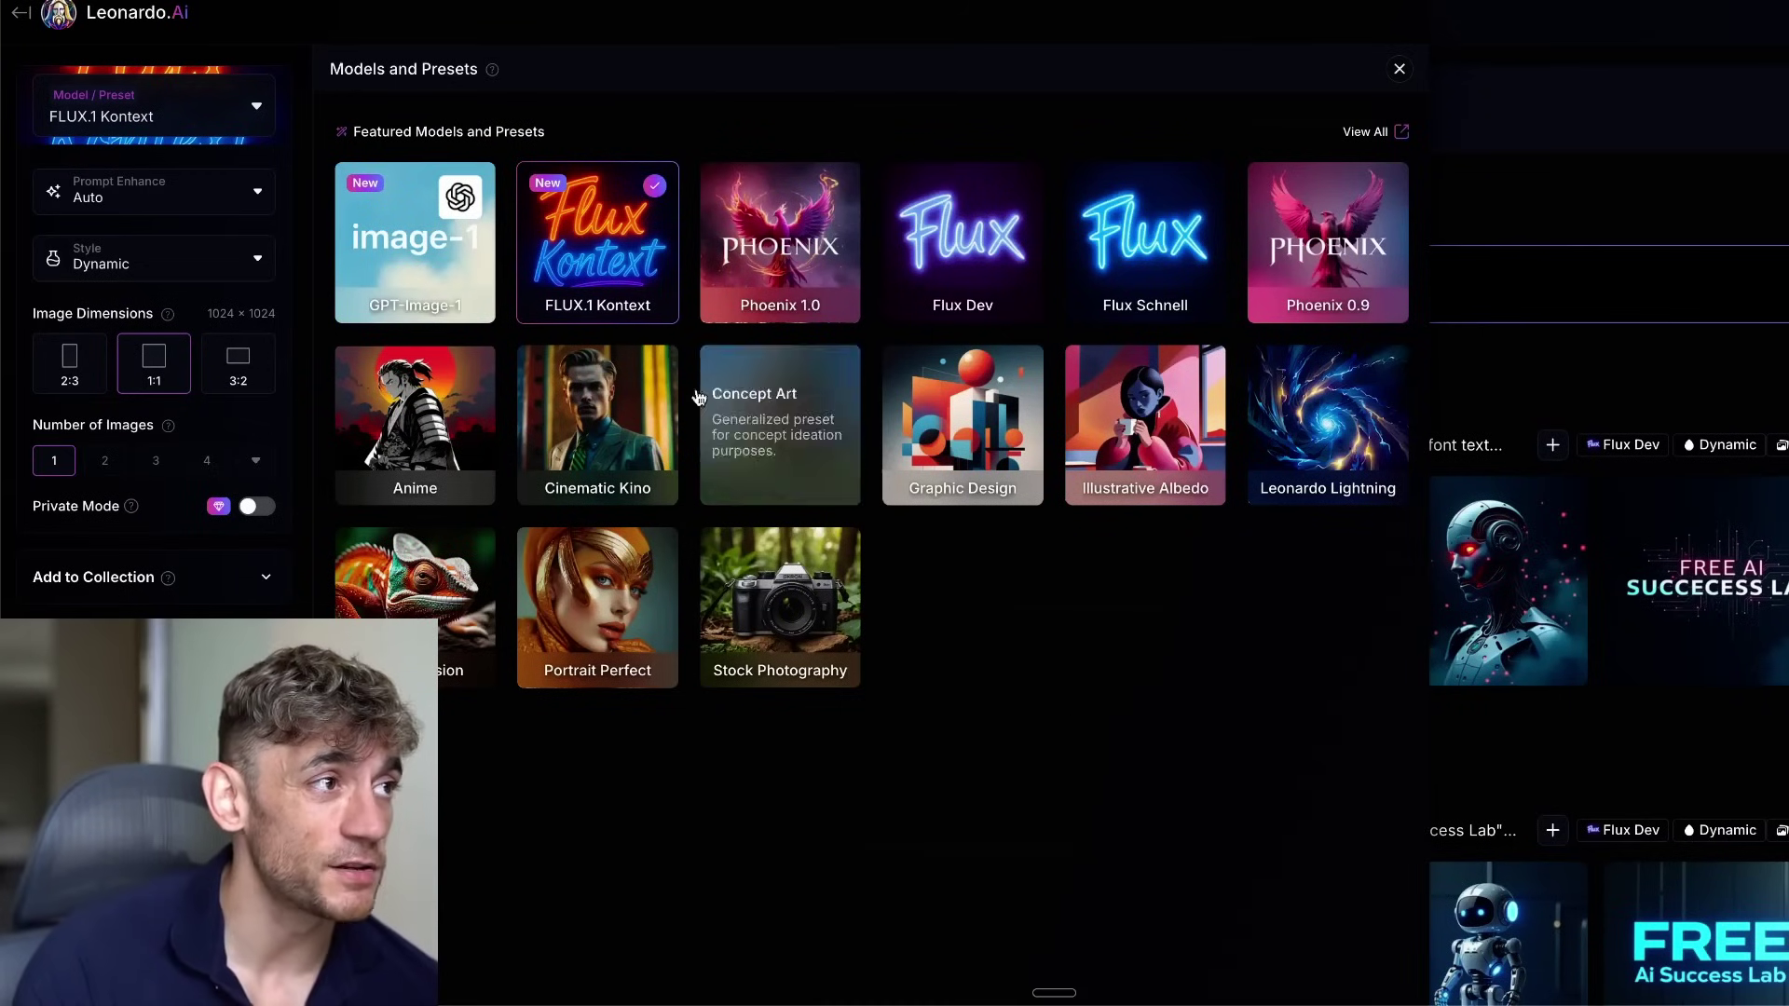
- Return to the Leonardo.Ai home page and open the image creation page
left_click(17, 16)
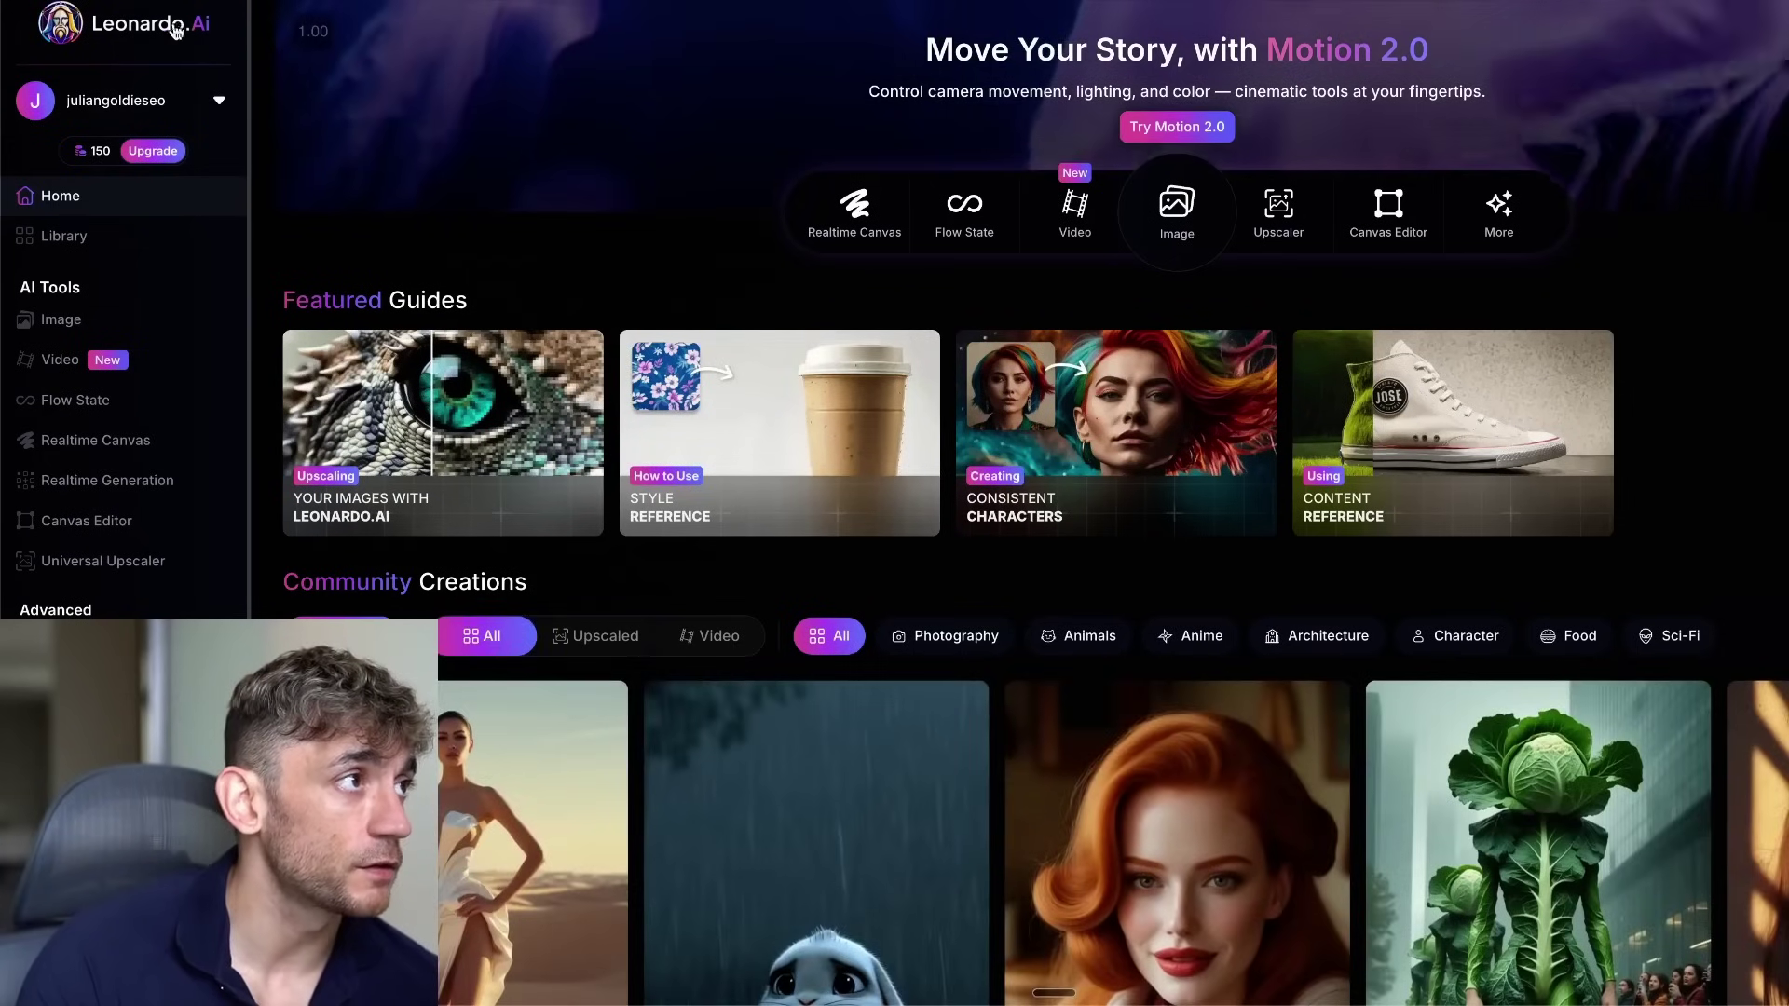
left_click(130, 316)
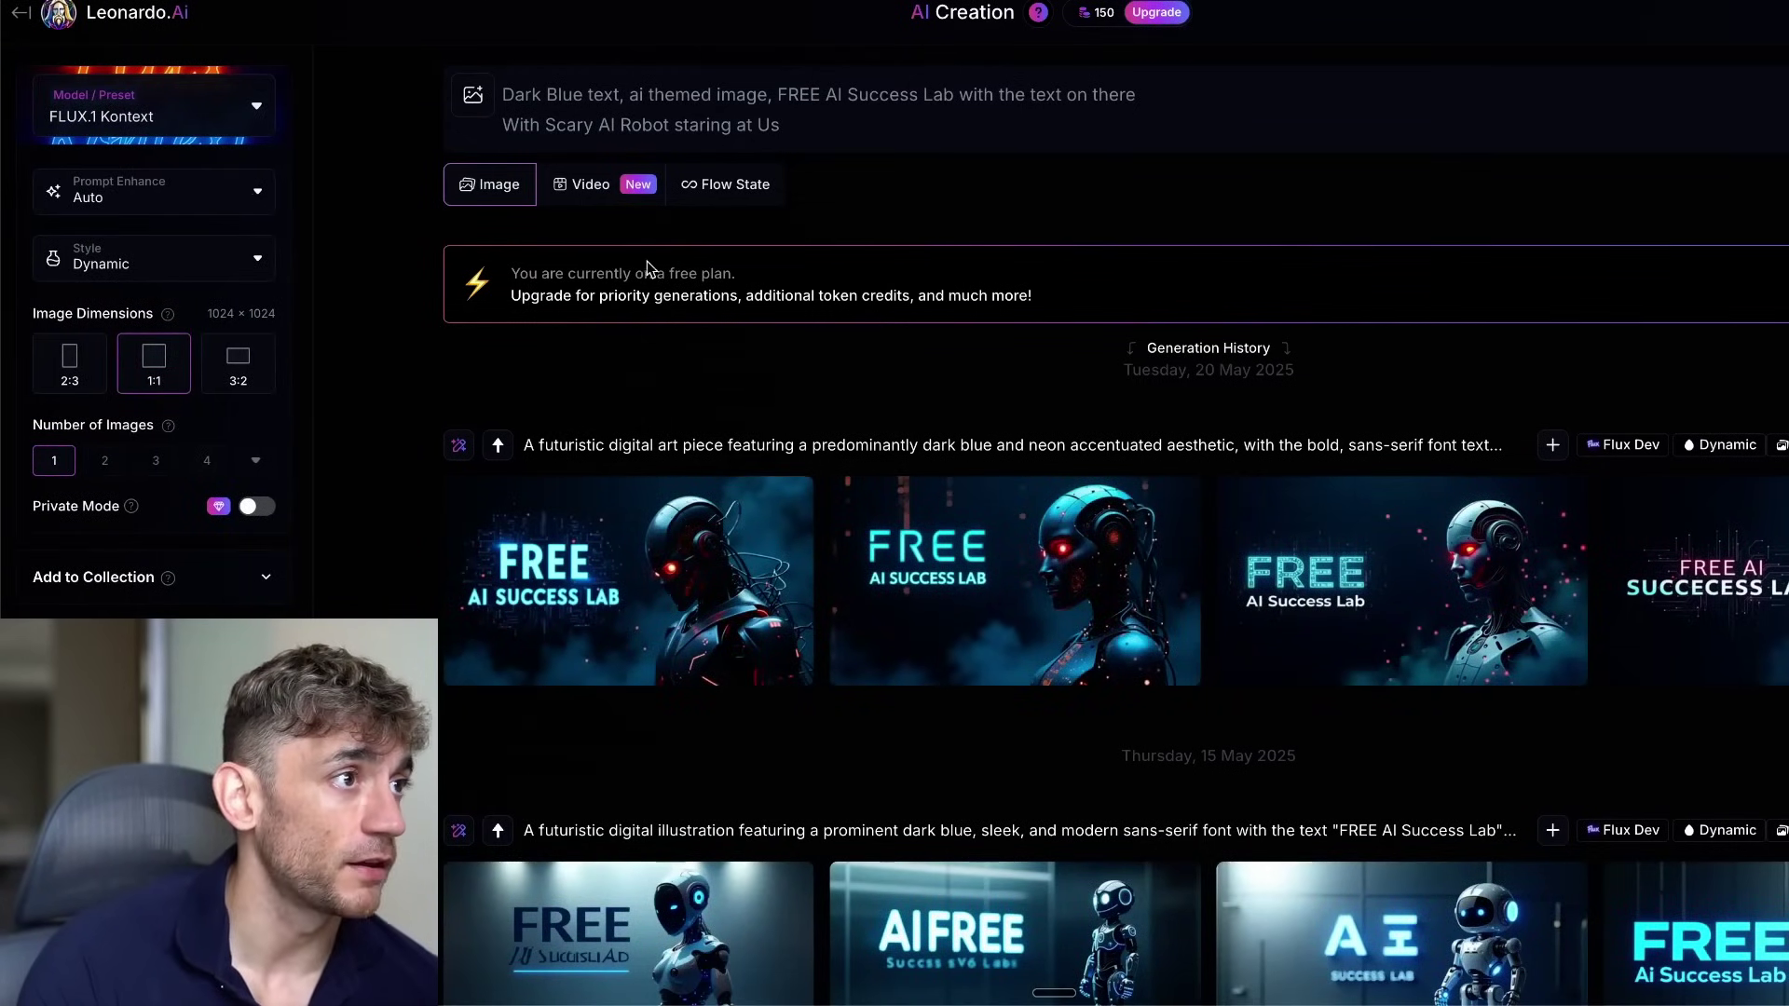
triple_click(455, 253)
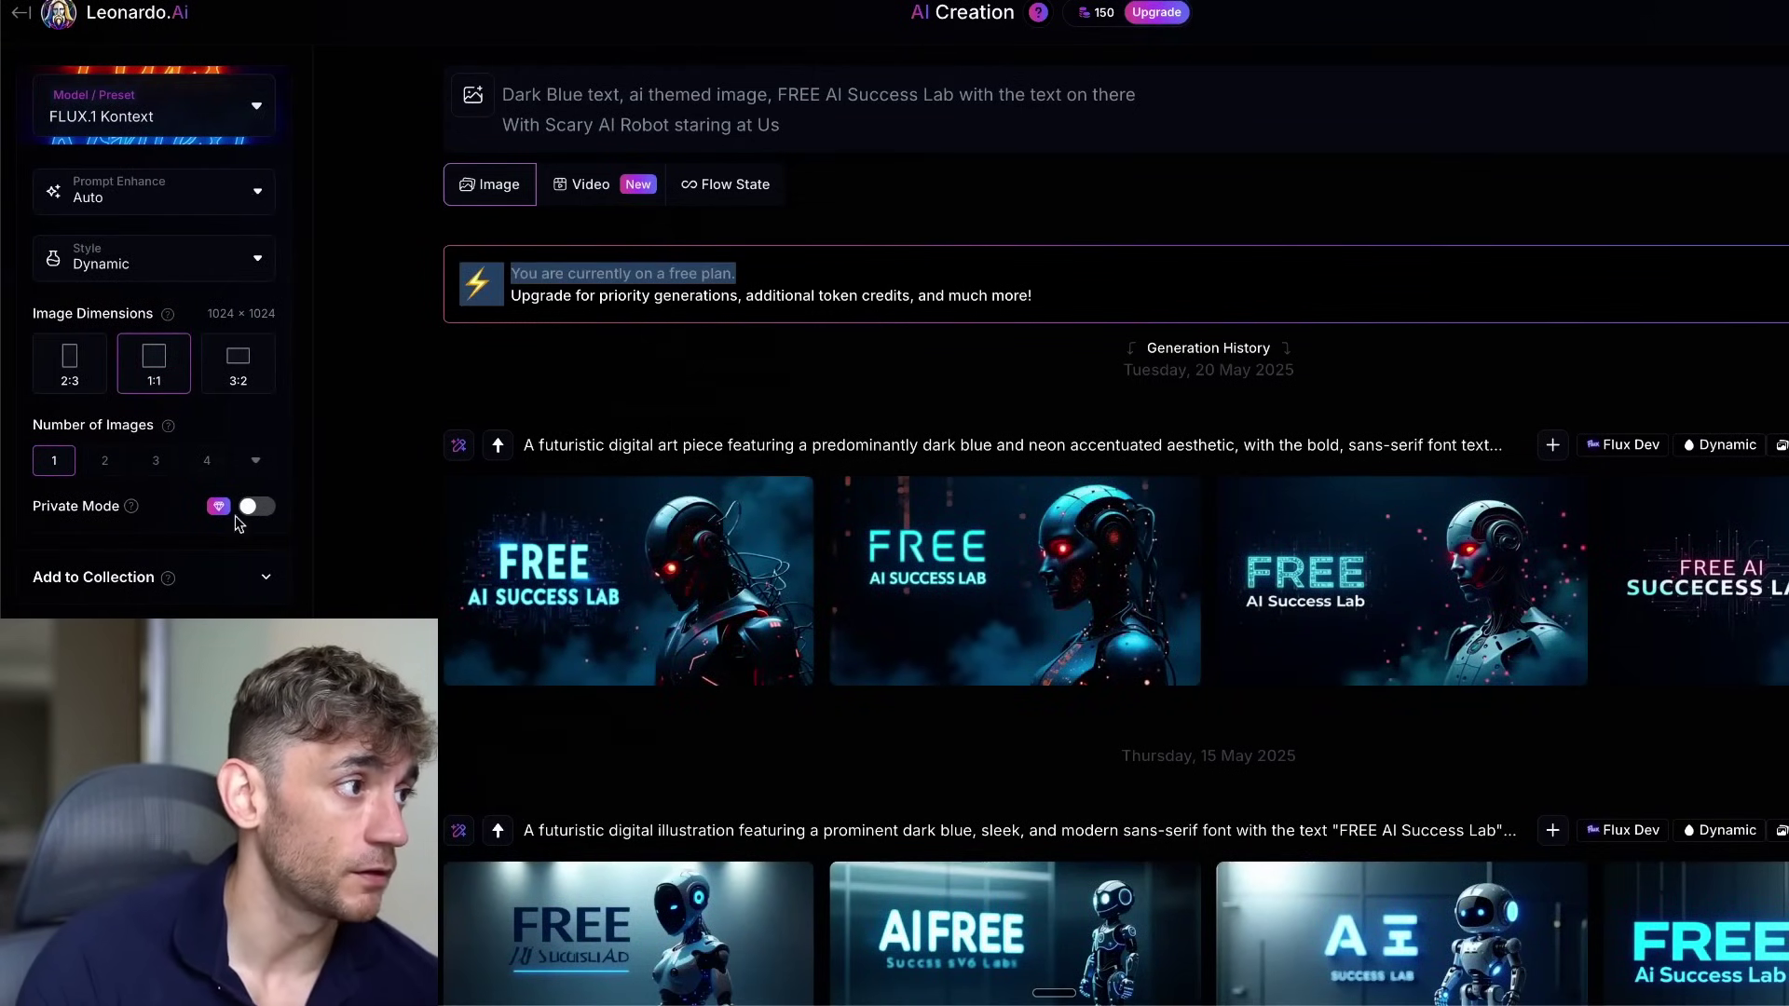
scroll(187, 363, "down", 3)
scroll(135, 193, "up", 3)
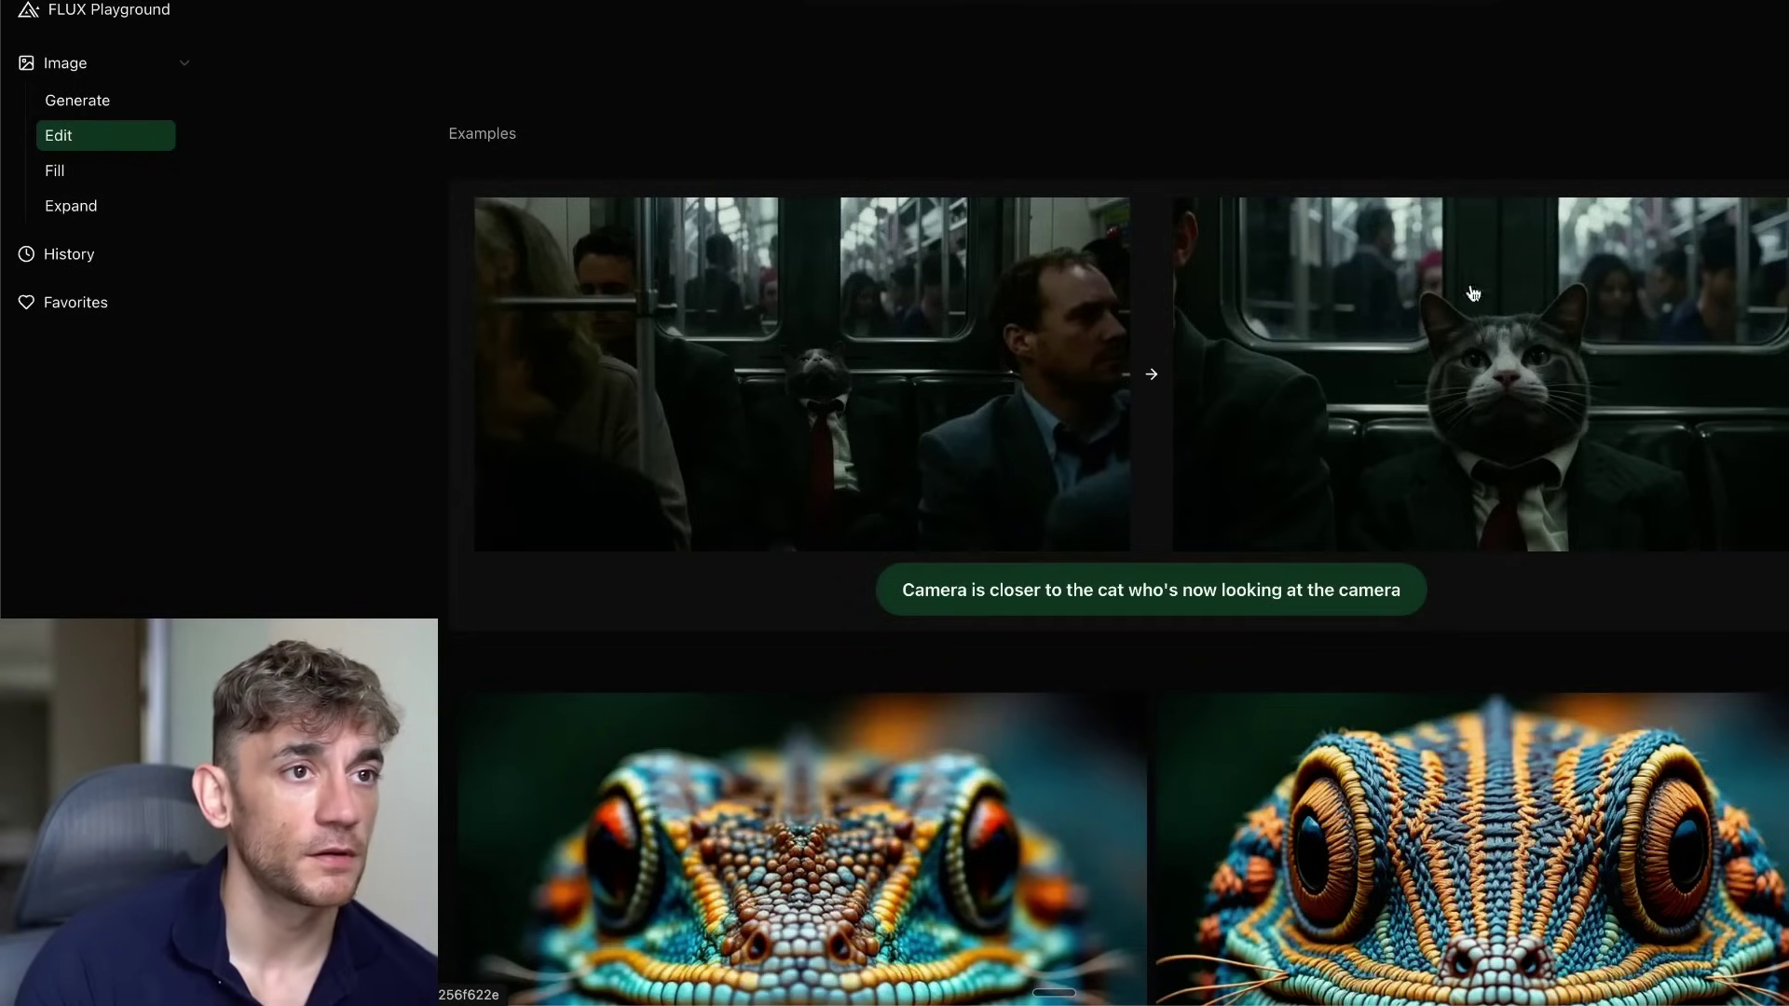
- Enlarge the subway cat example, scroll through the Edit examples, and go to the Fill page
left_click(1487, 452)
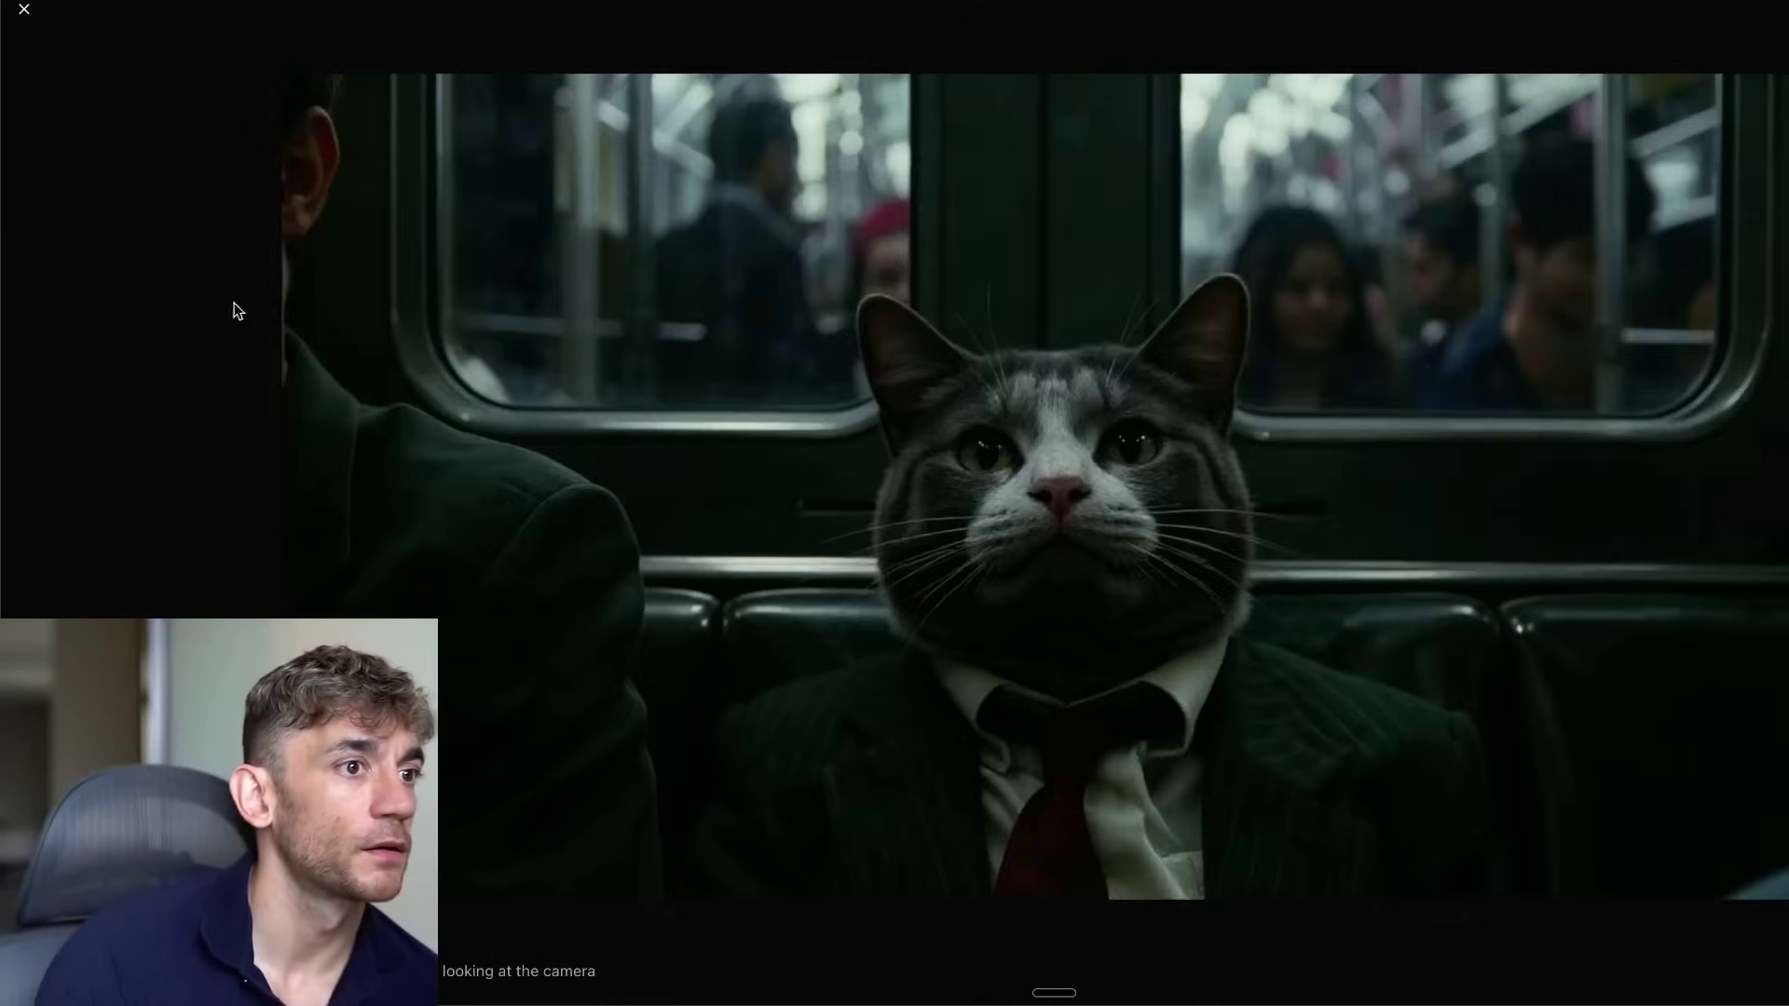
left_click(24, 9)
scroll(1118, 465, "down", 5)
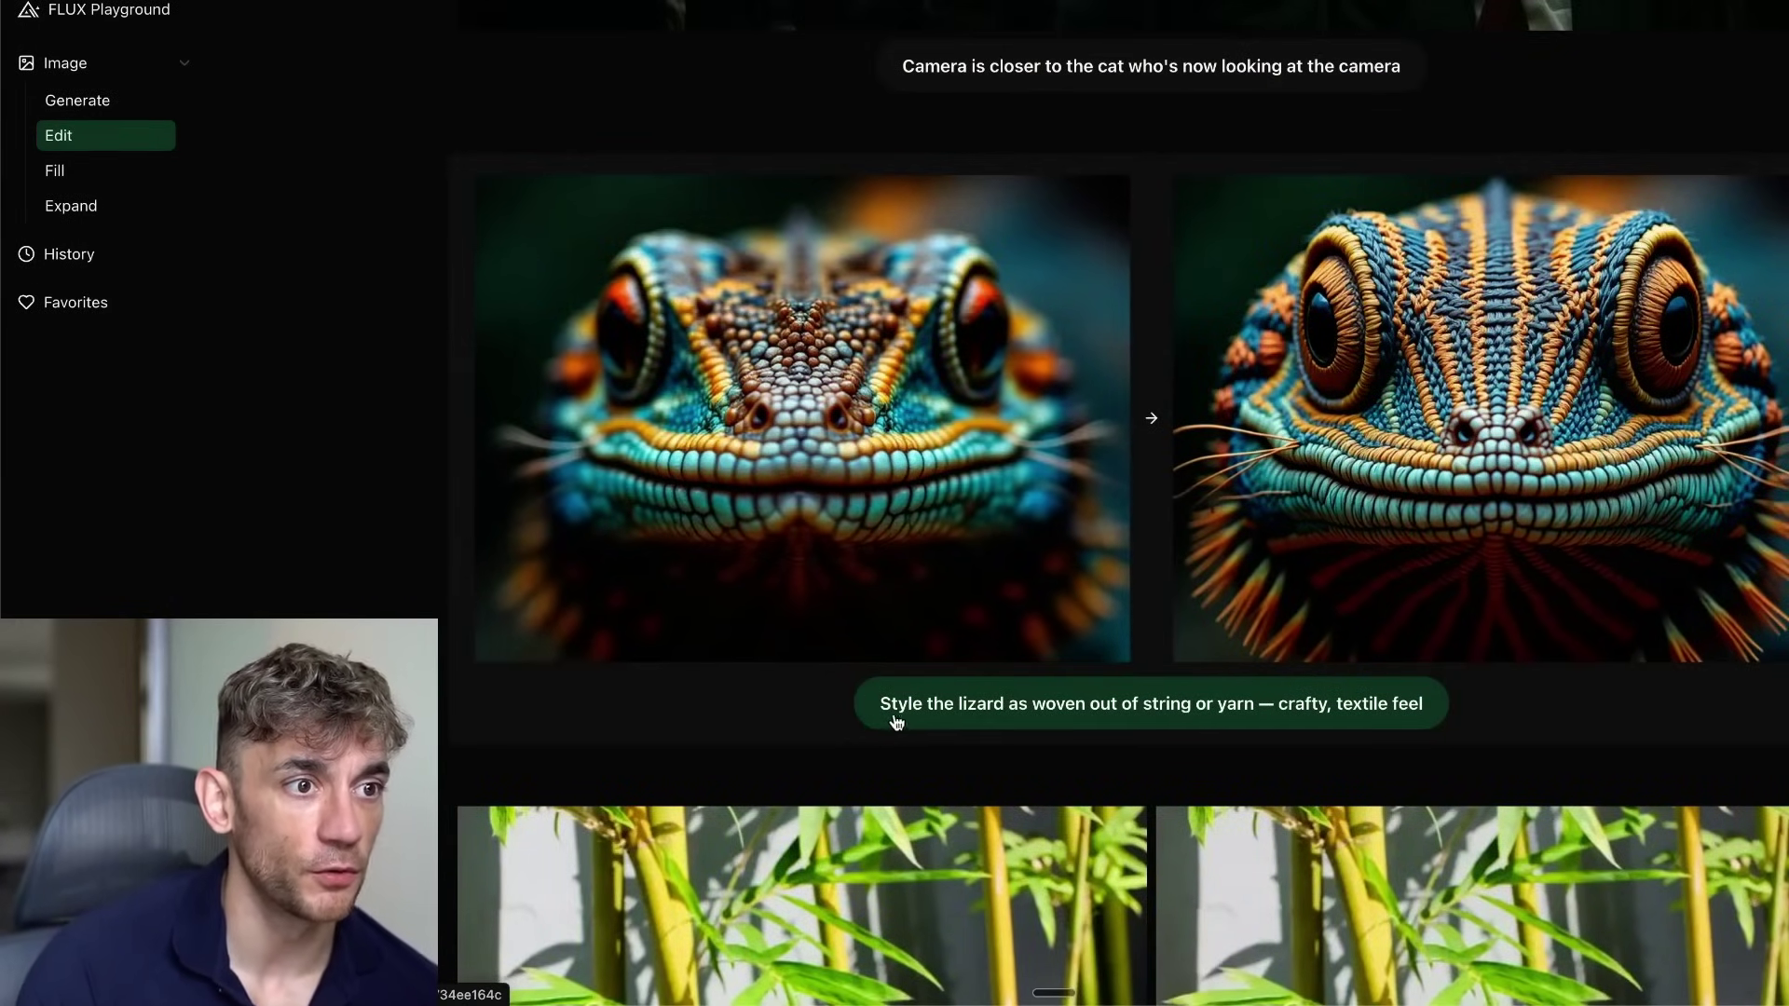
scroll(1642, 225, "down", 15)
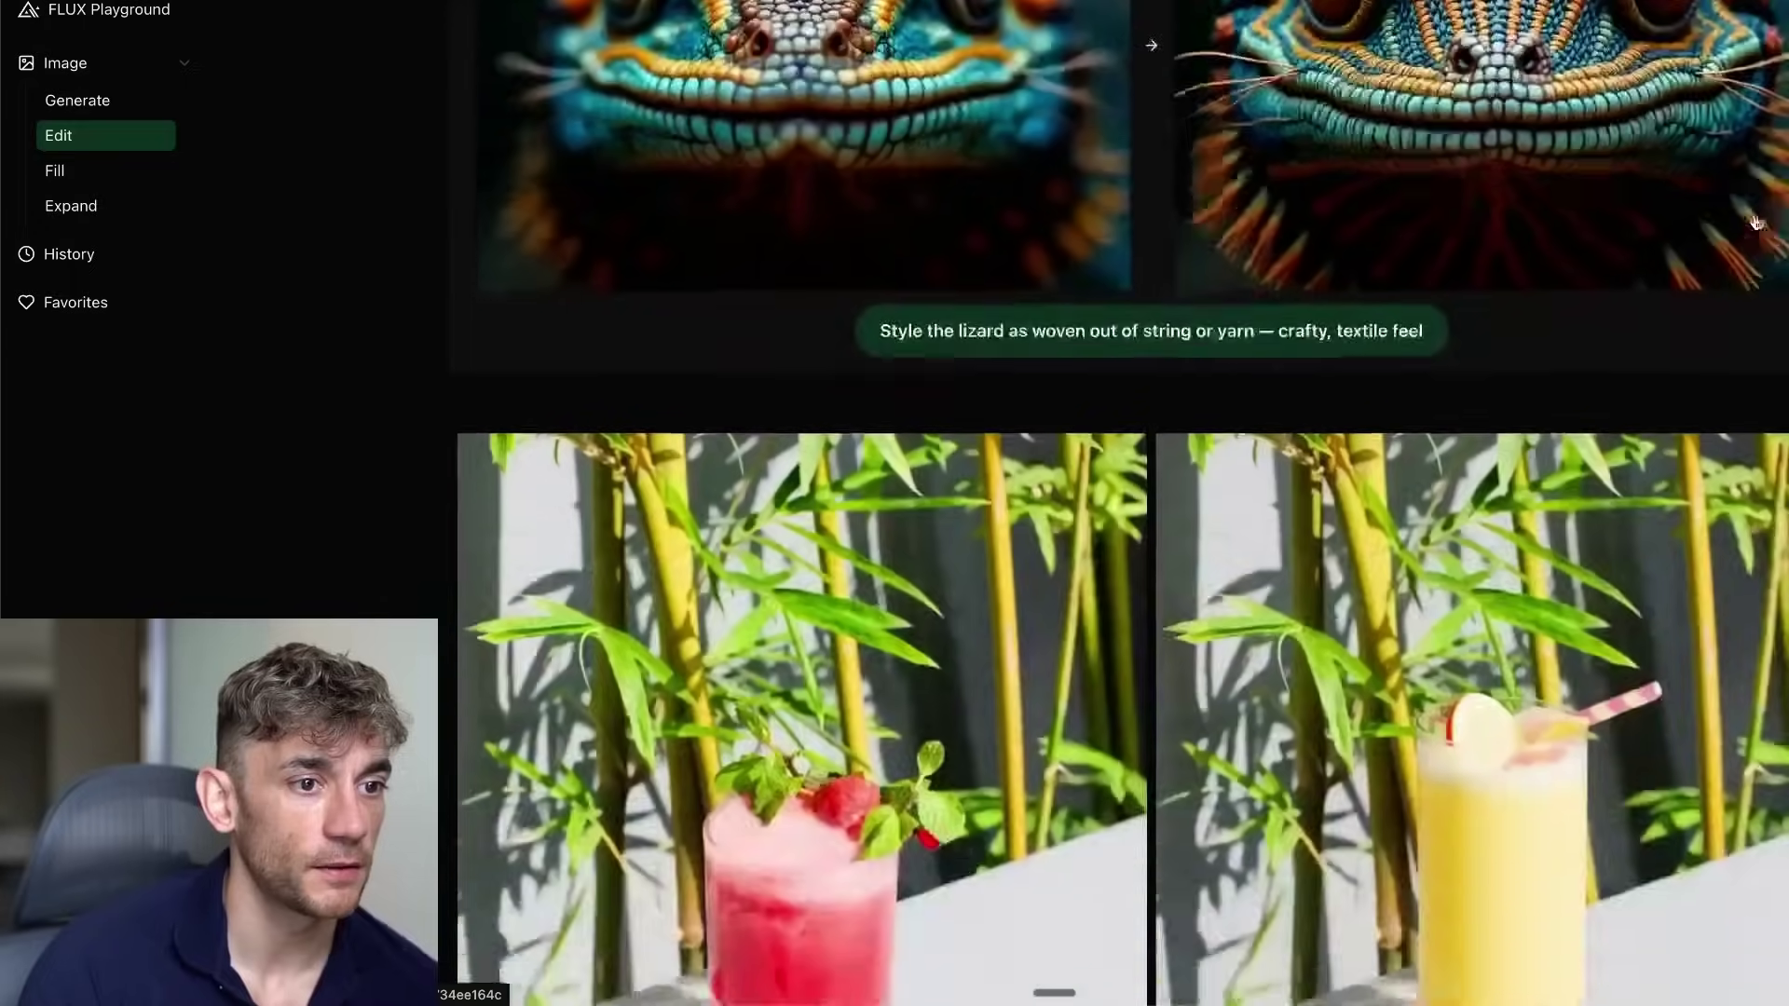
scroll(1462, 699, "down", 5)
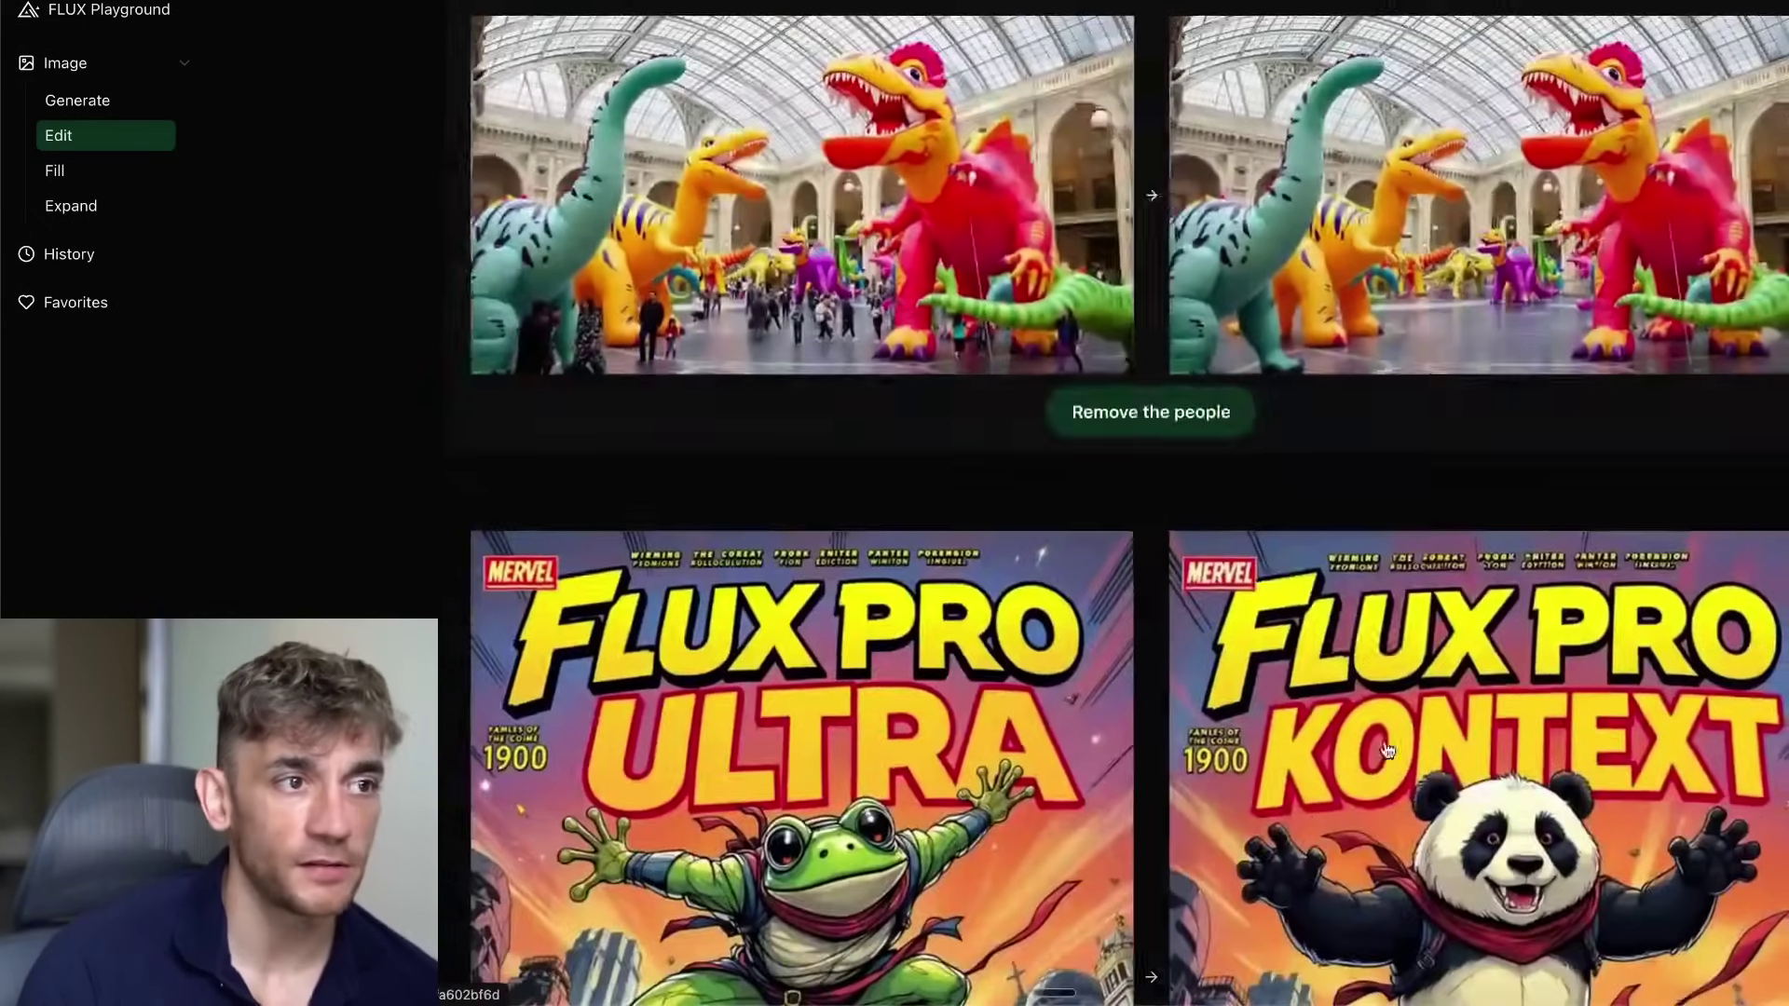
scroll(1461, 699, "up", 5)
scroll(1397, 736, "down", 5)
scroll(1344, 766, "down", 15)
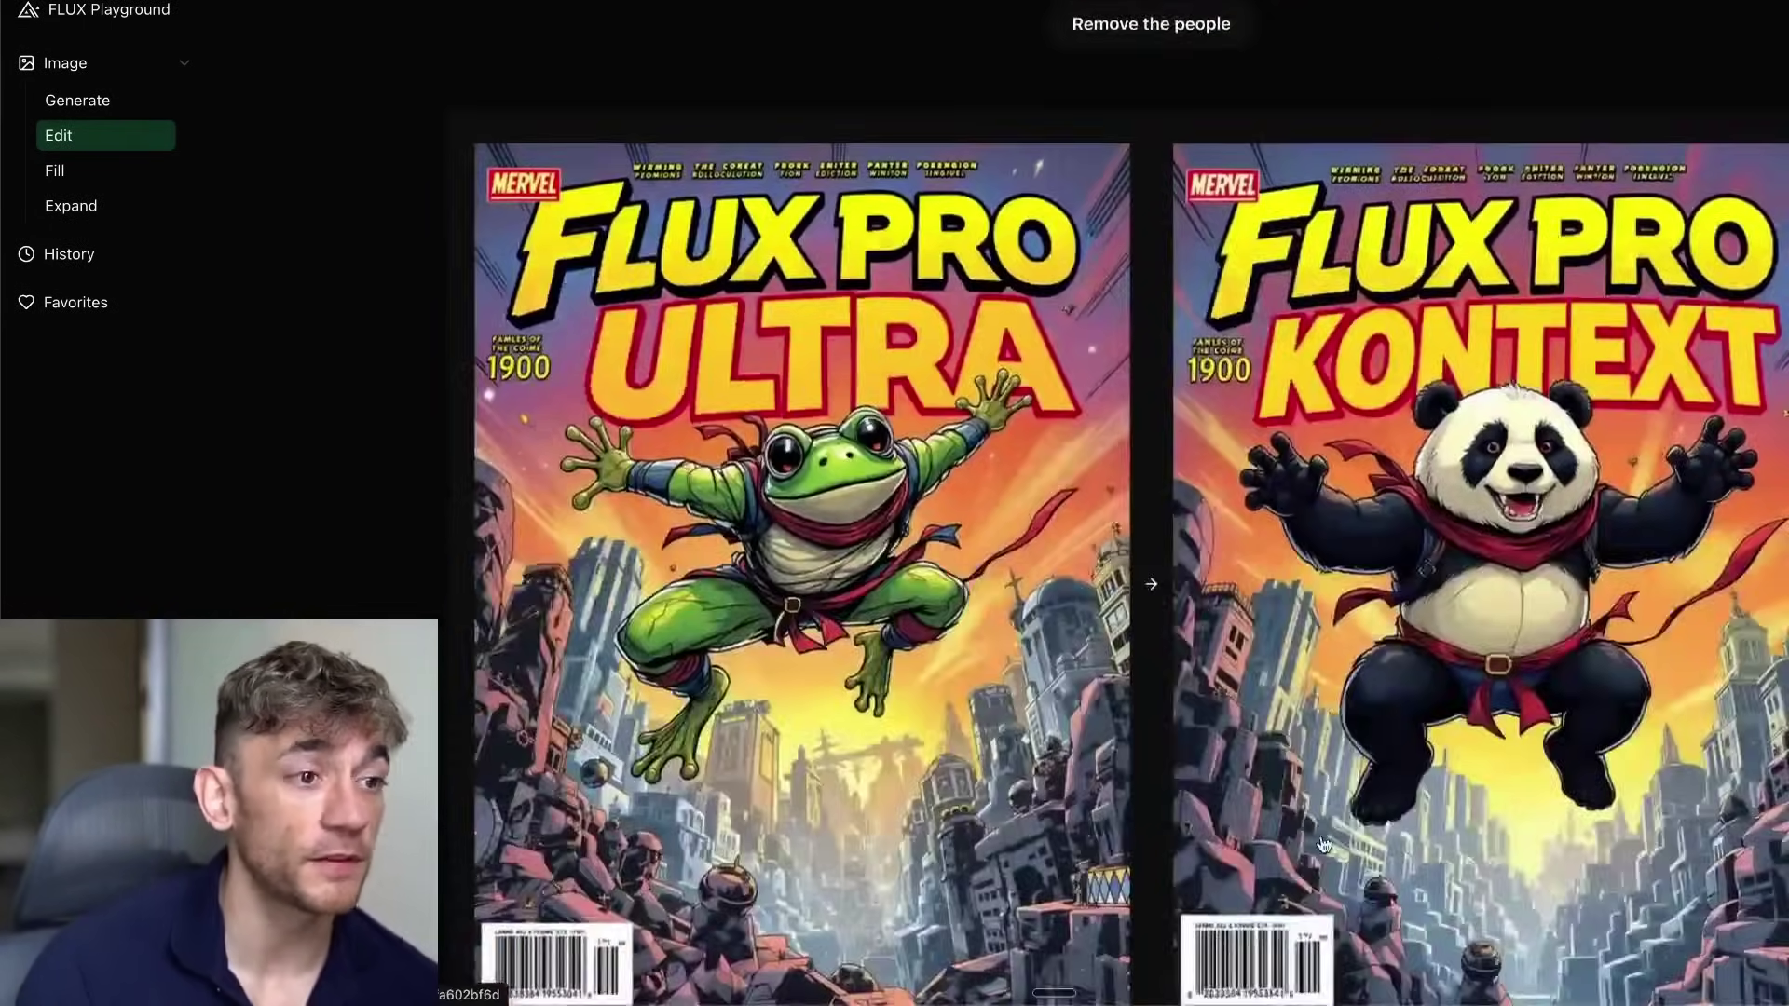
scroll(1328, 596, "up", 10)
scroll(1328, 597, "up", 15)
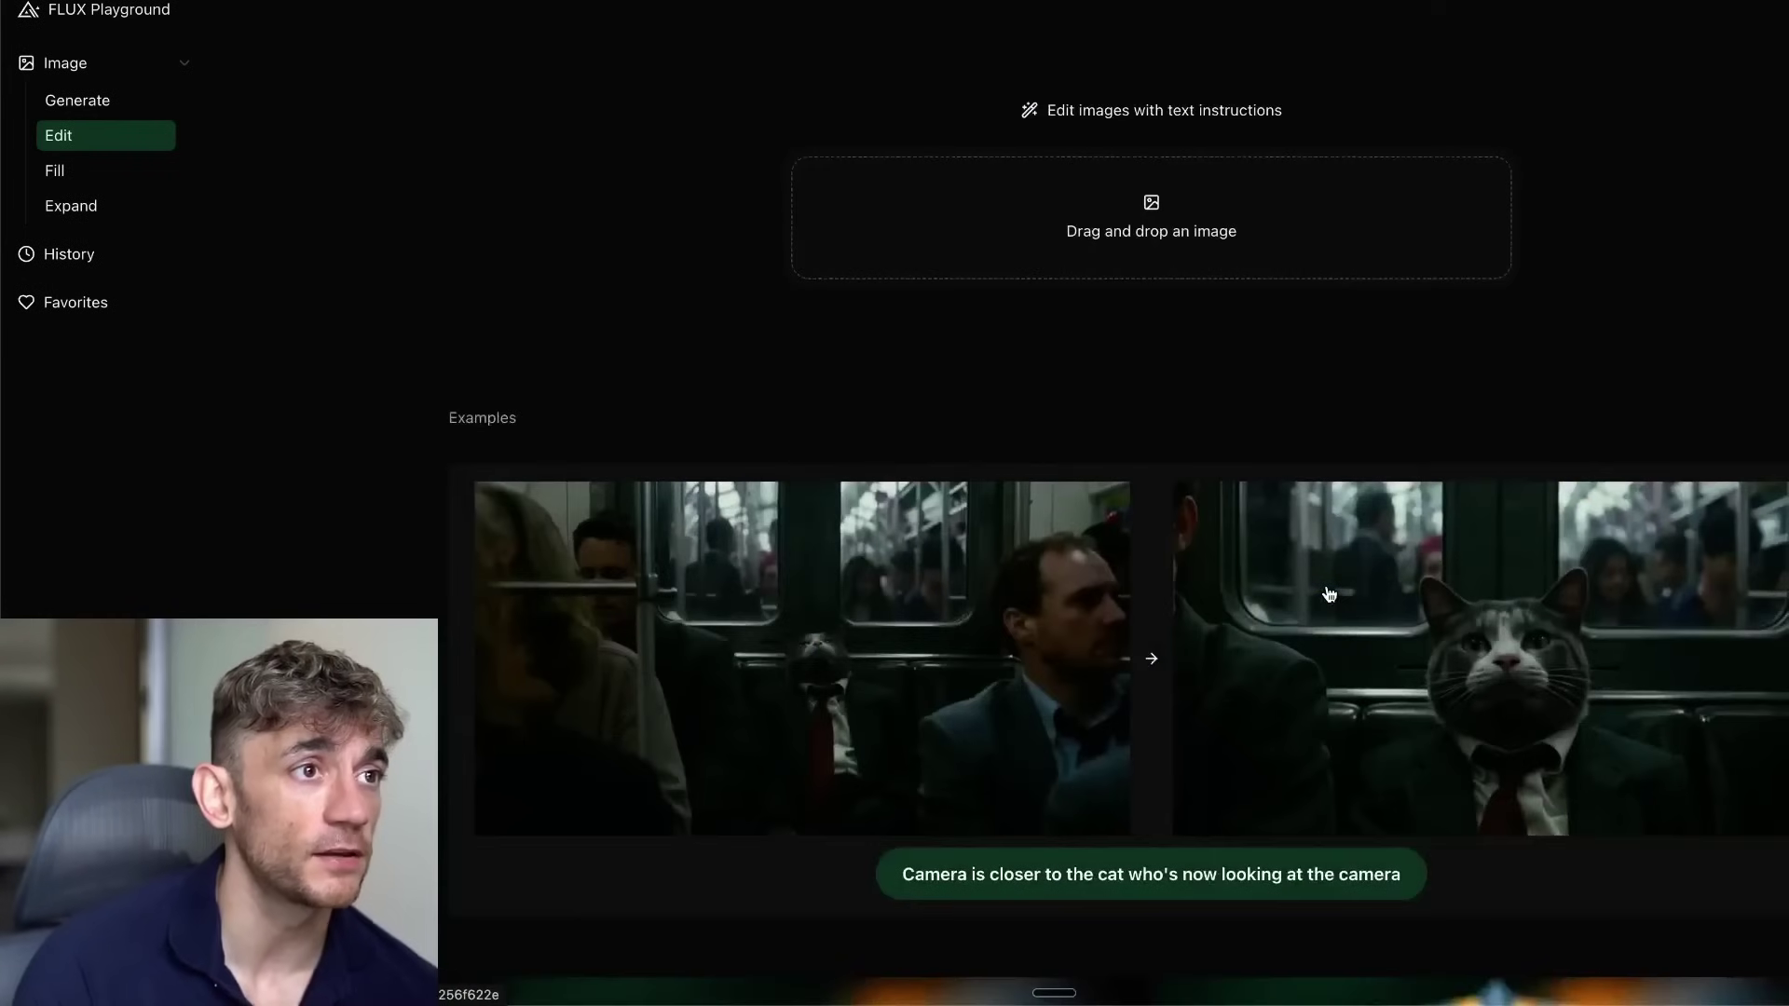
scroll(1326, 591, "down", 5)
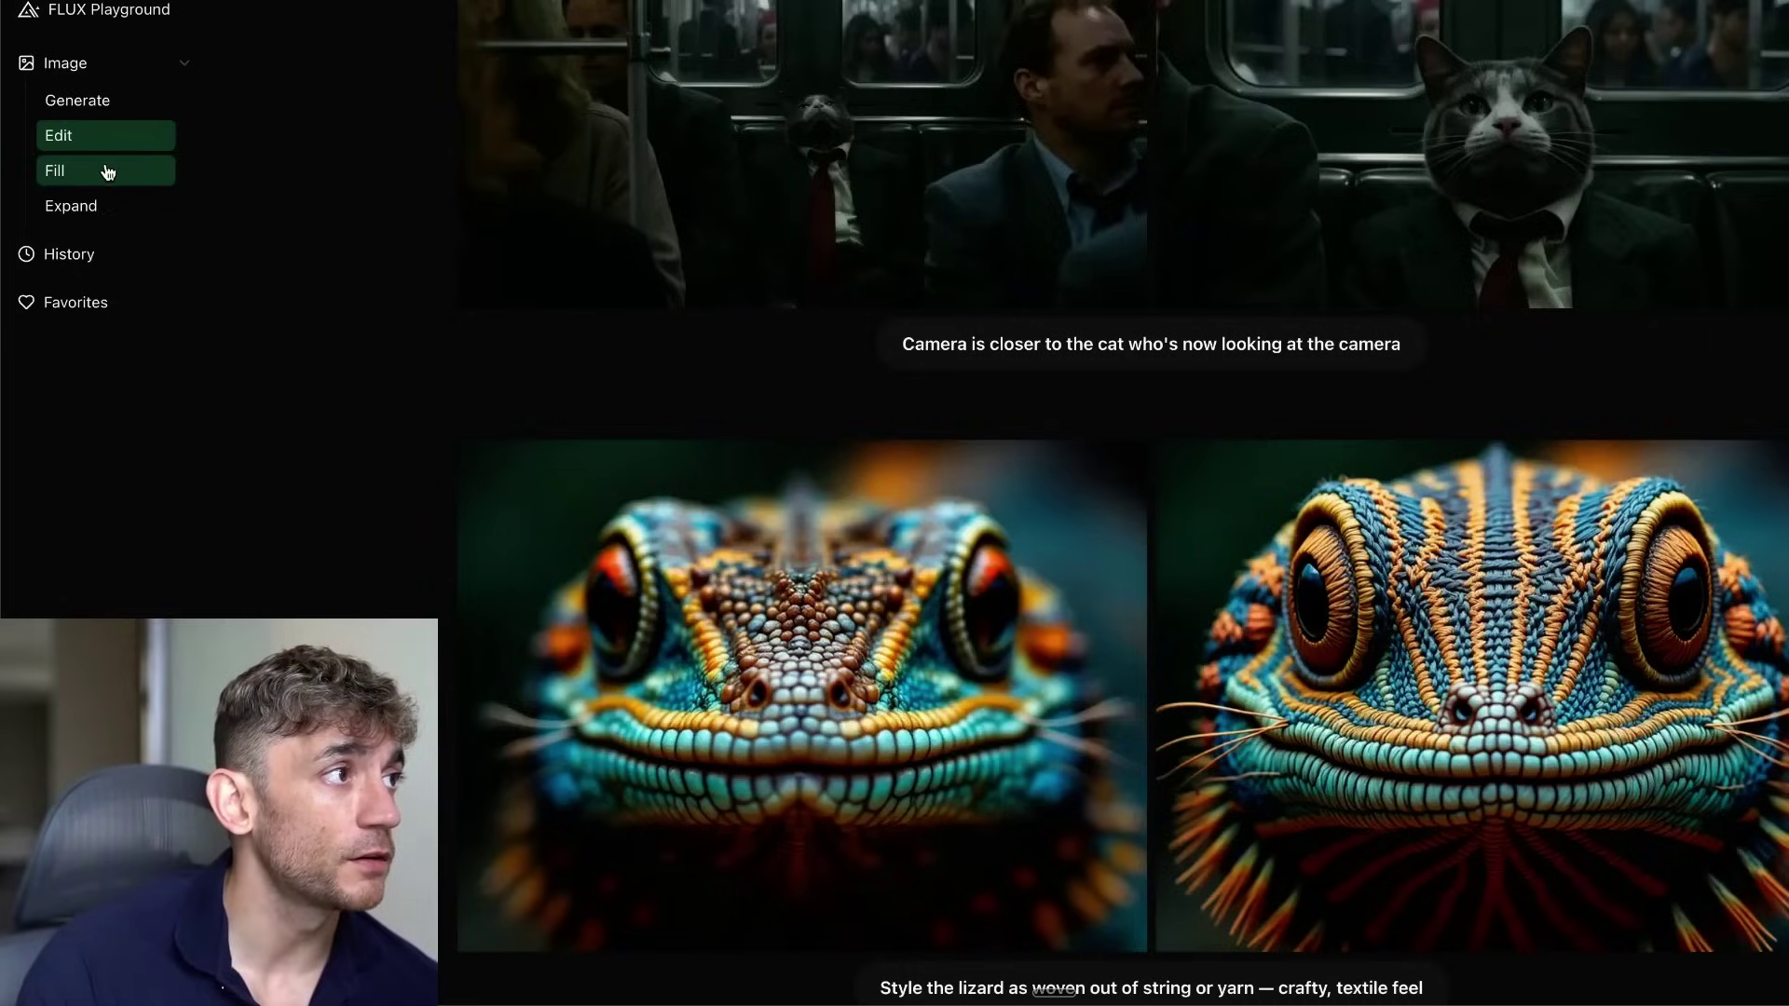
left_click(99, 169)
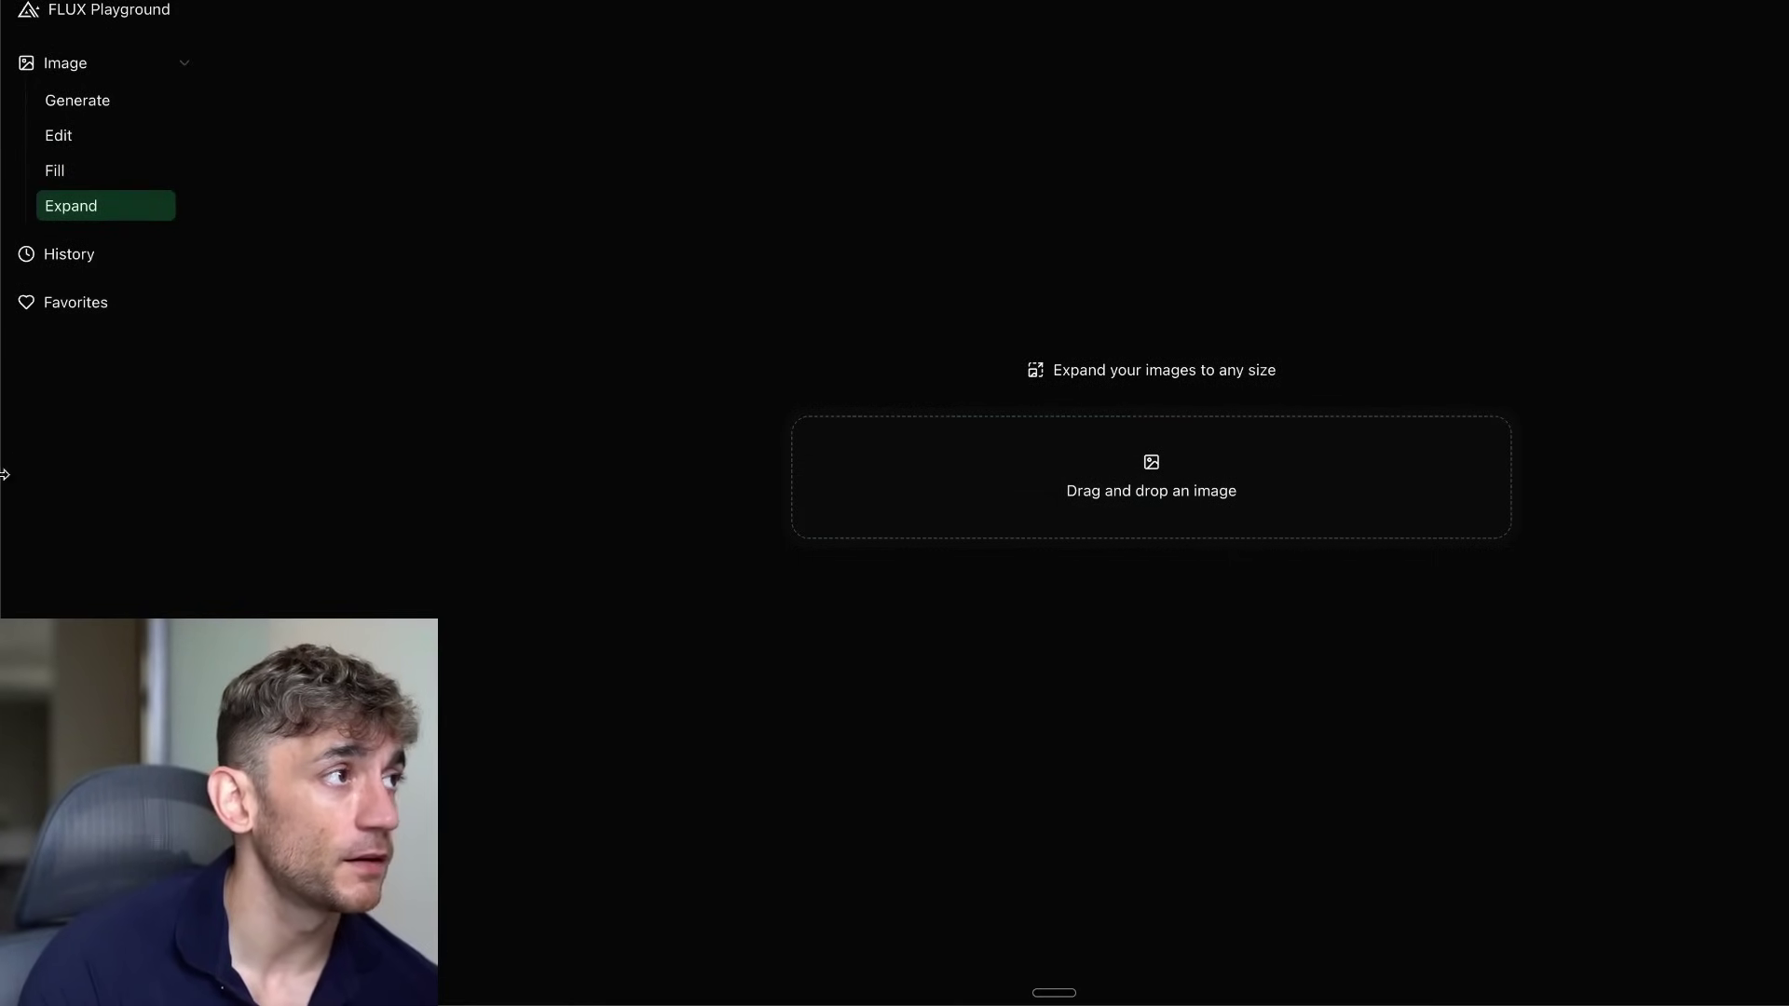
- On the Generate page, view the Kontext bath-house poster enlarged, then return to the gallery
left_click(74, 110)
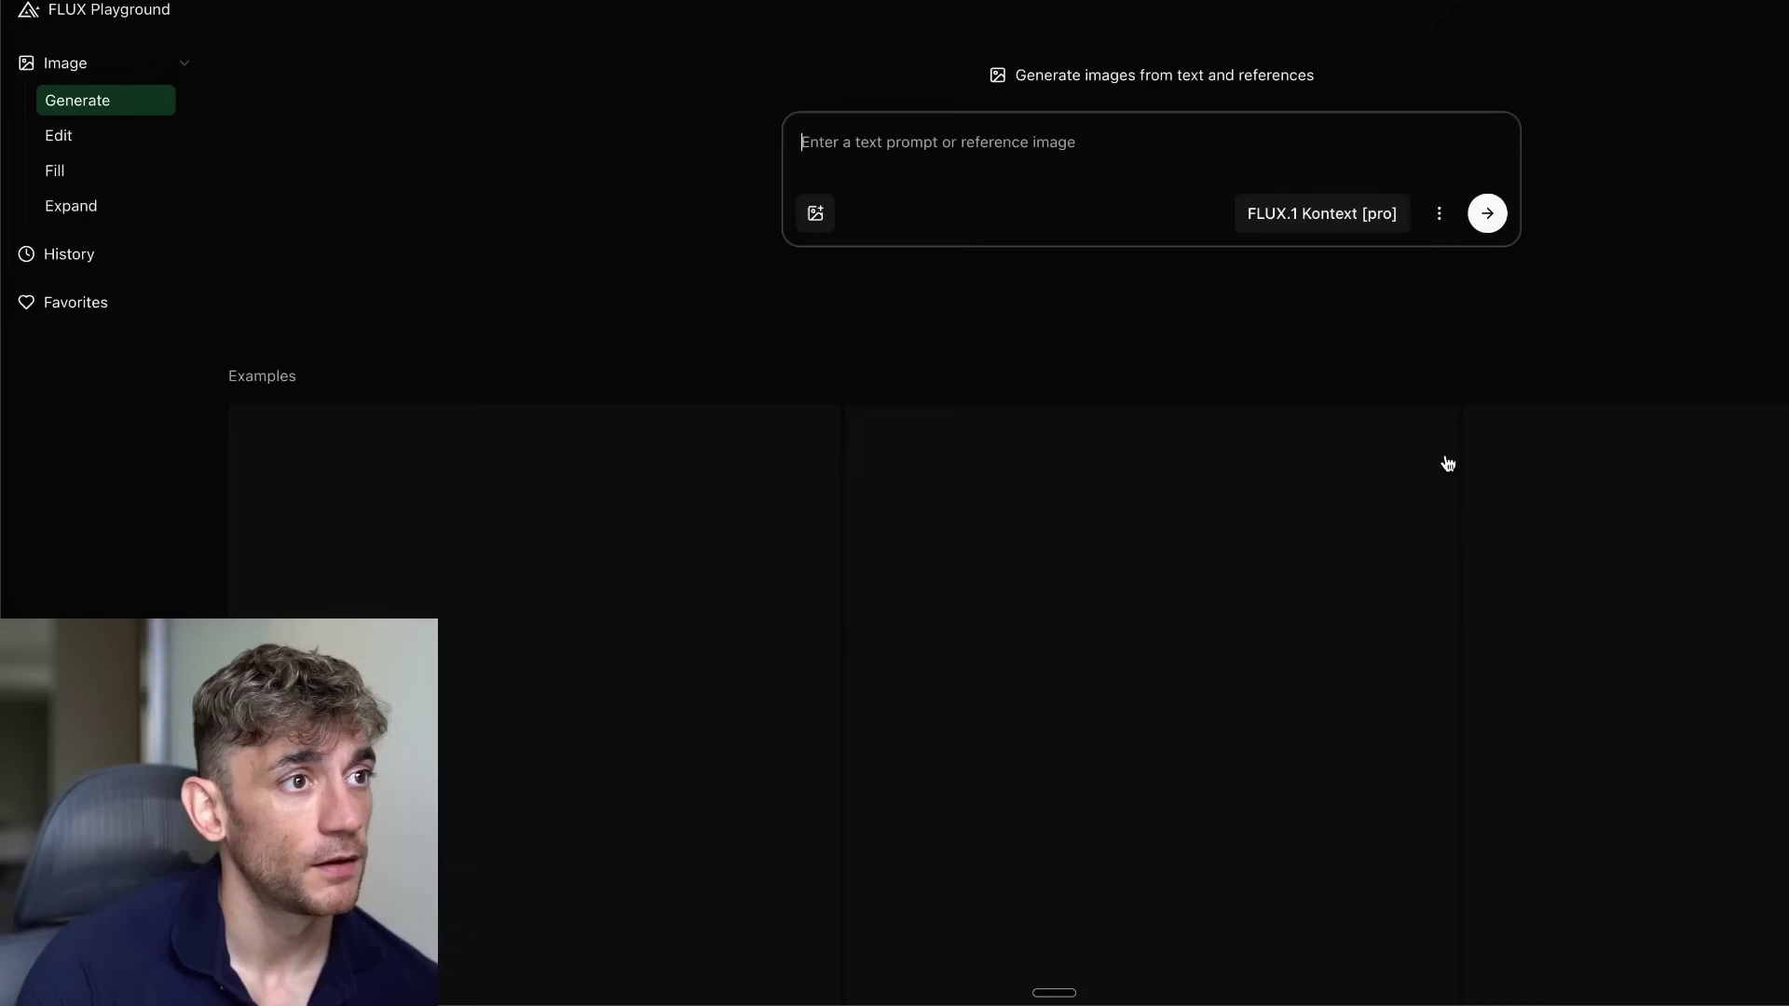
scroll(1124, 539, "down", 5)
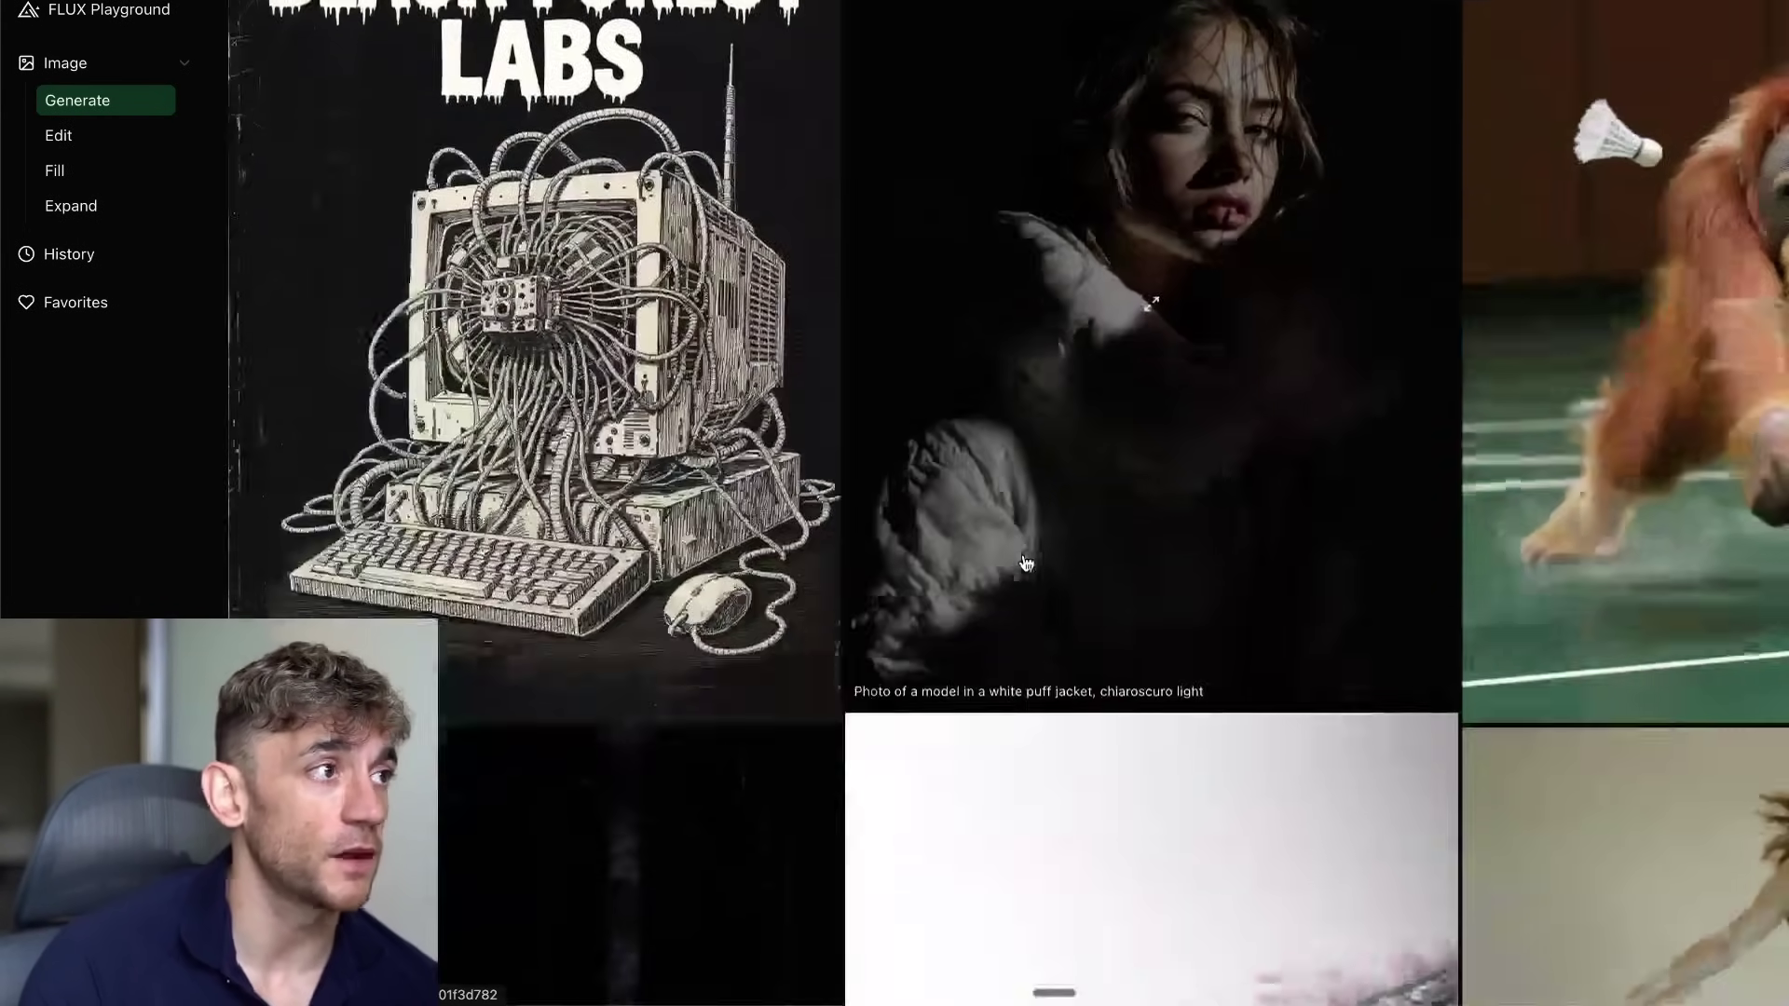
scroll(935, 471, "up", 5)
scroll(1139, 472, "down", 8)
scroll(1139, 473, "down", 15)
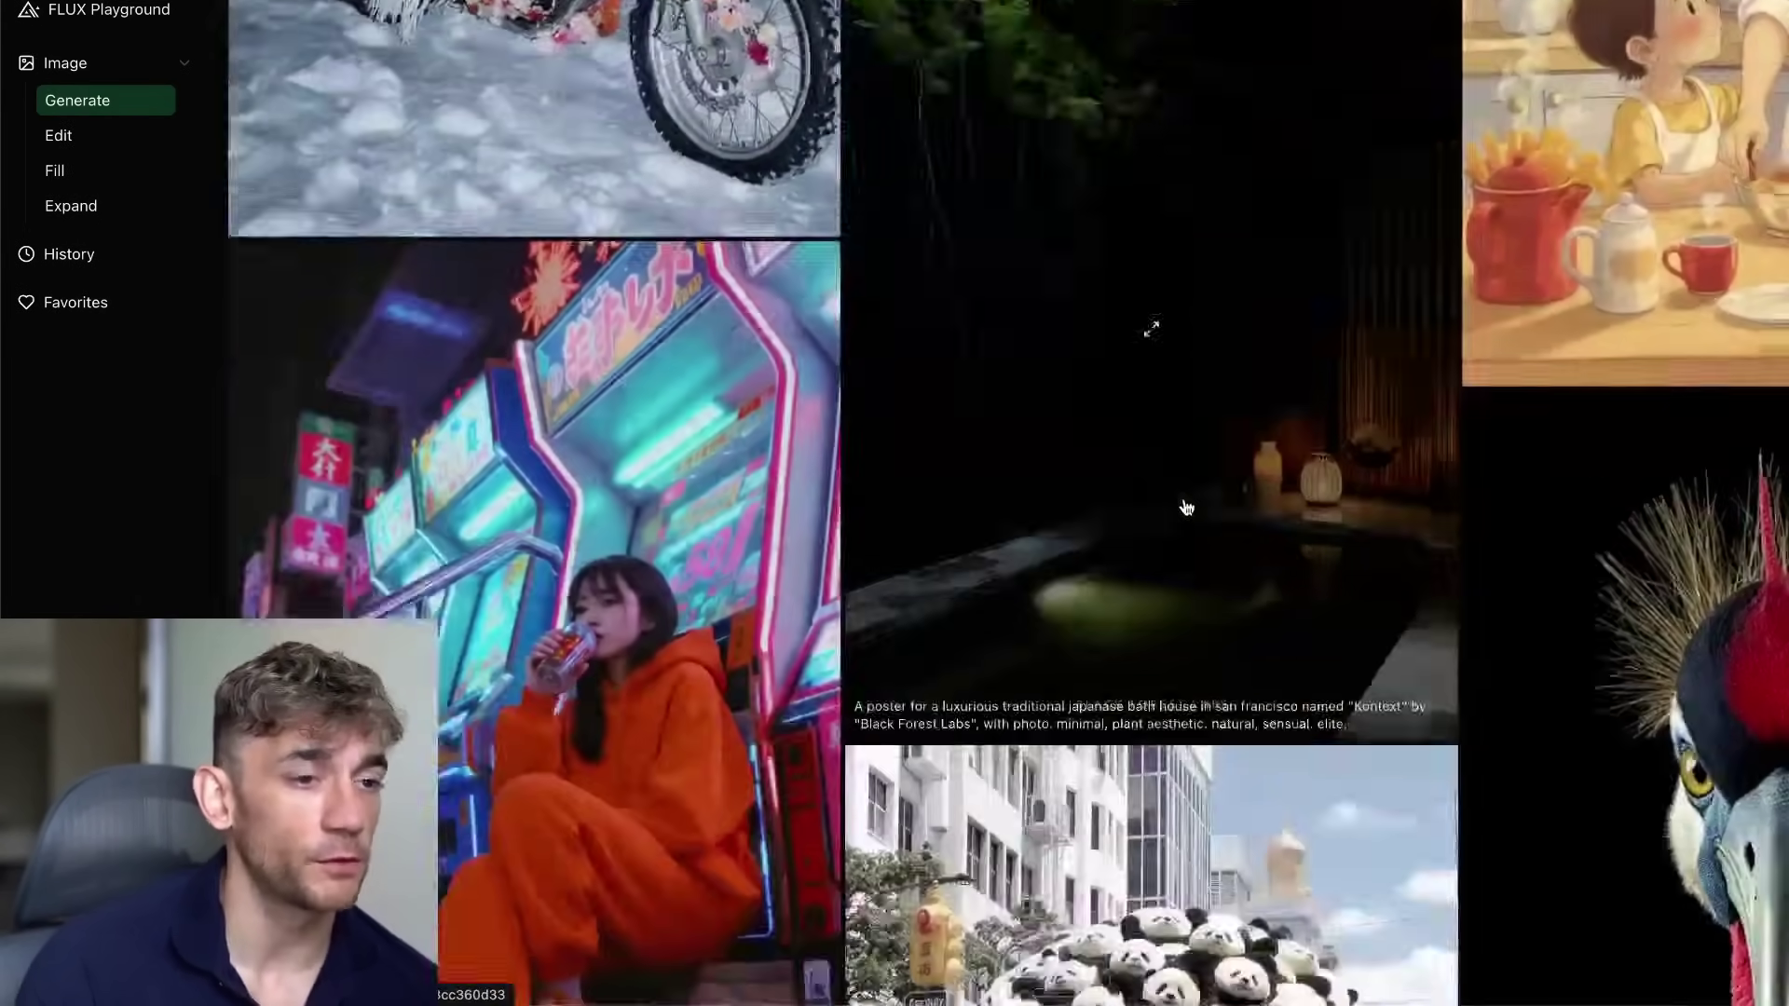
scroll(1101, 219, "up", 4)
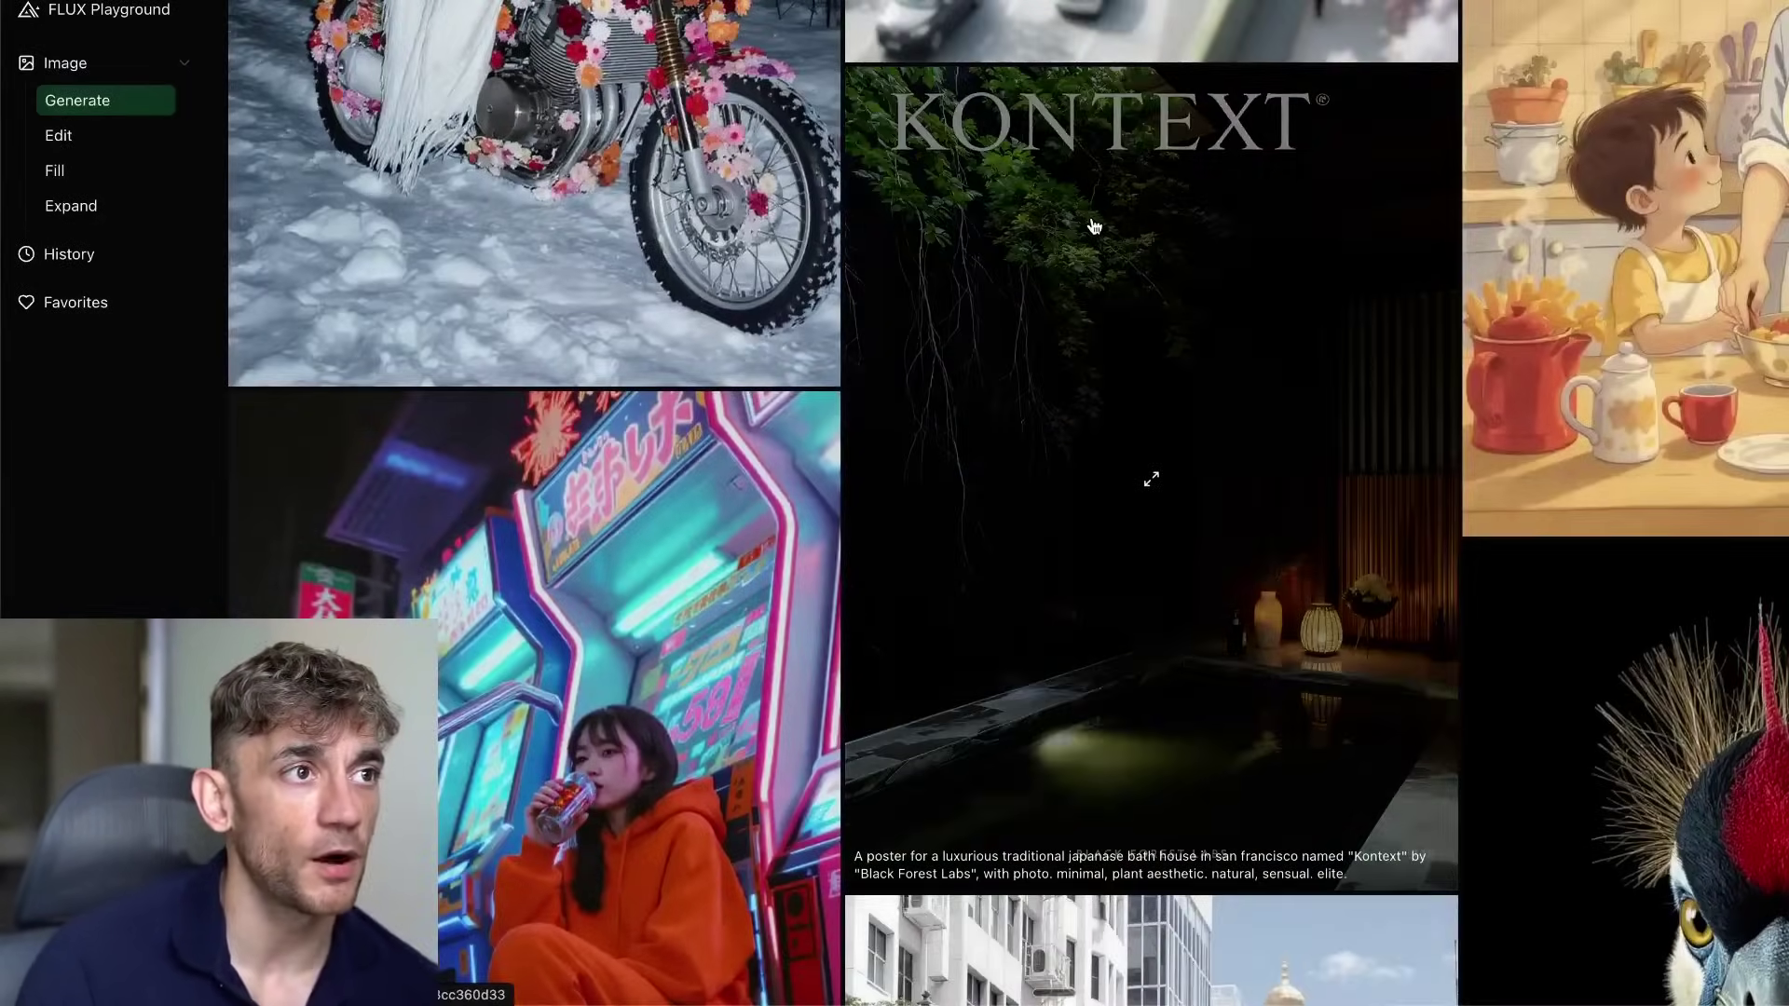
left_click(1095, 226)
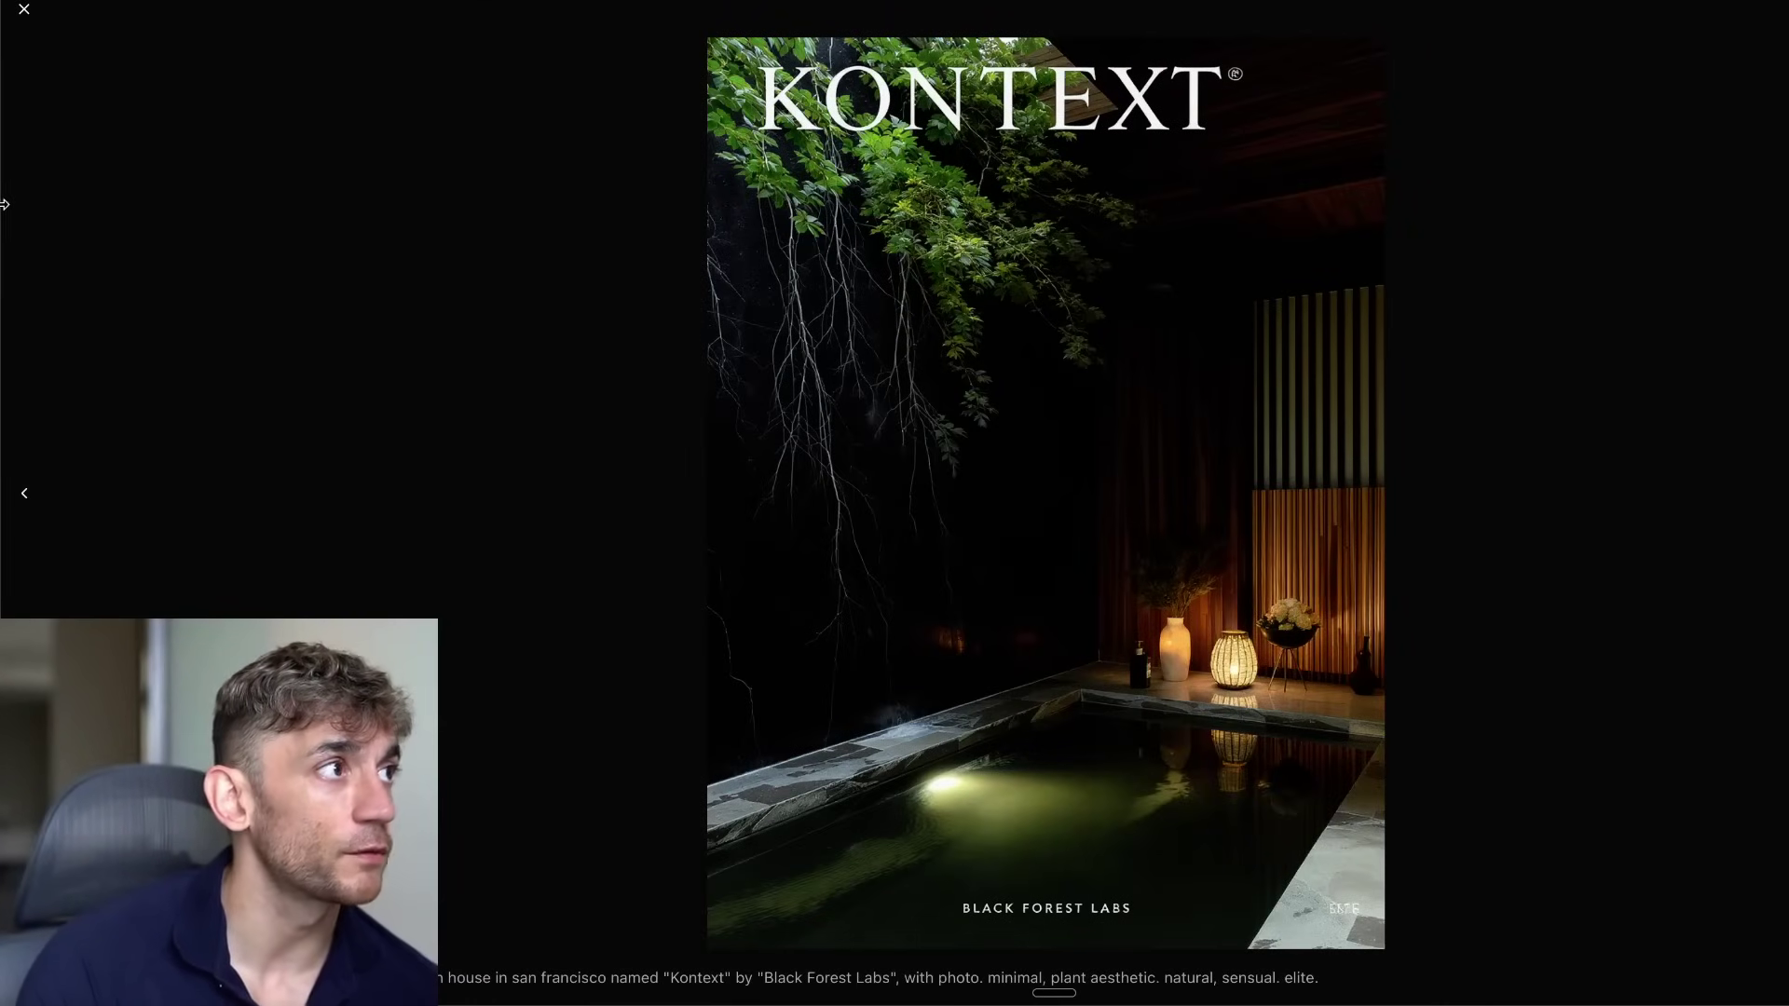
left_click(28, 32)
- Bring up the link options for the giant panda-ball example image
scroll(1501, 482, "down", 15)
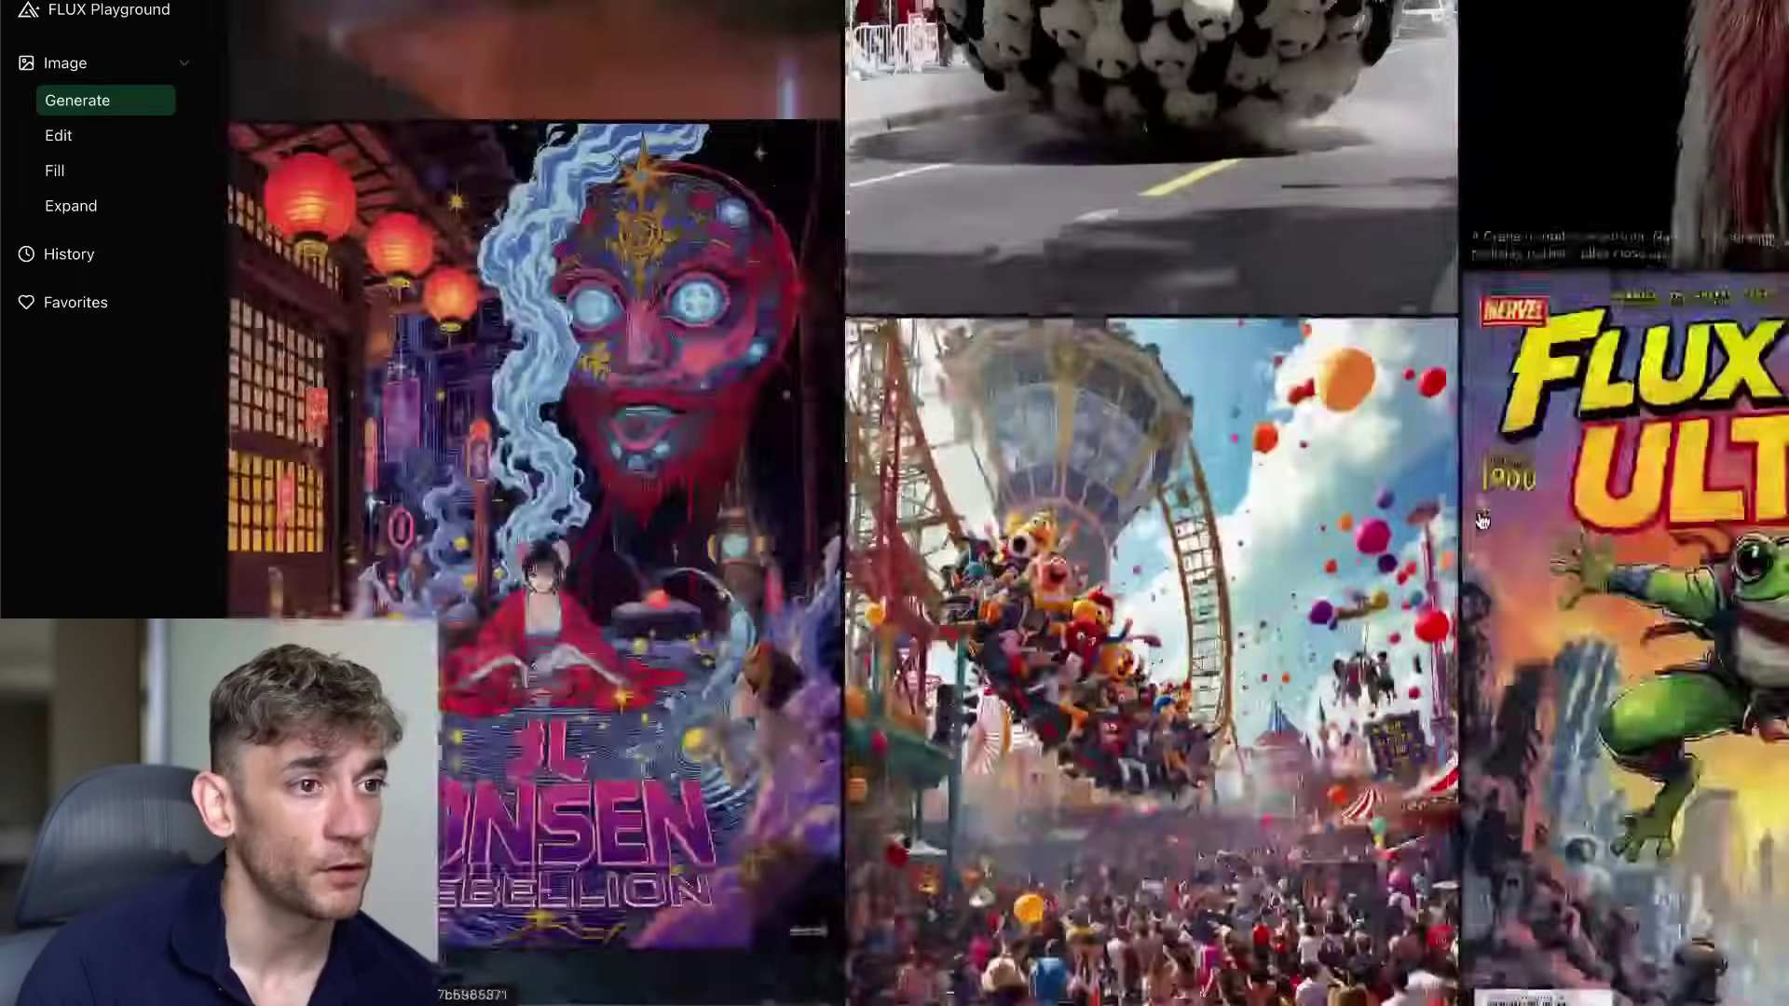
scroll(1314, 650, "up", 10)
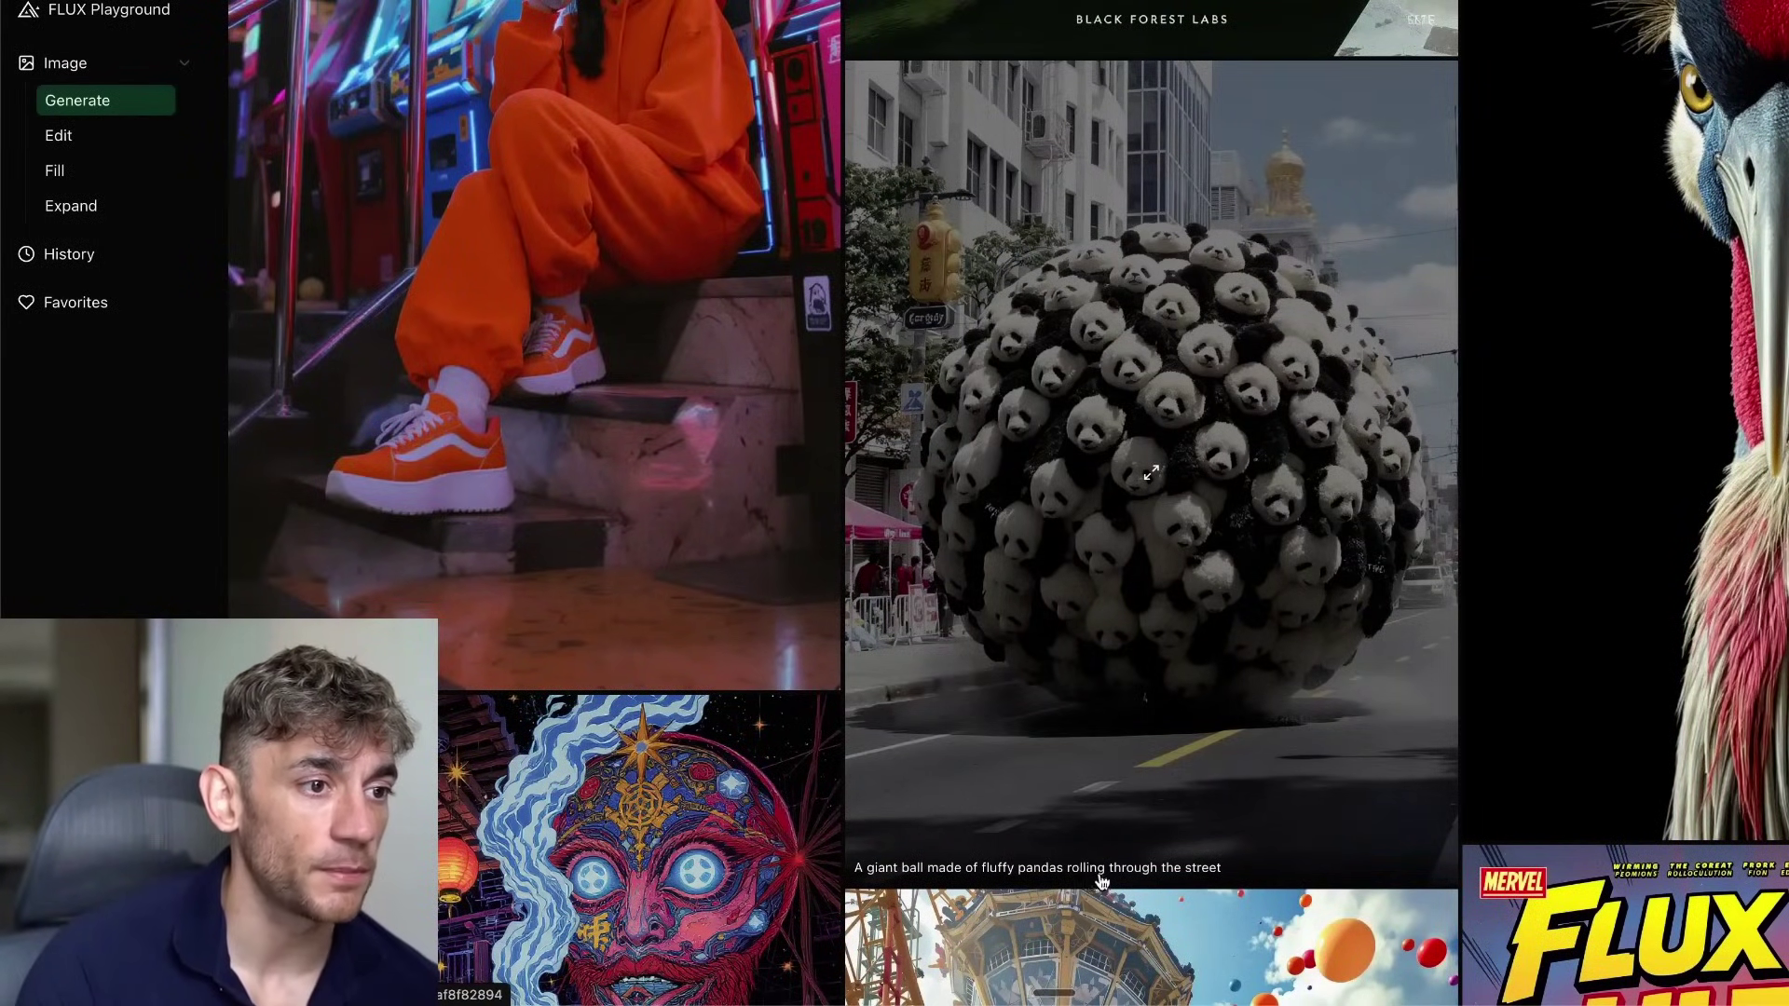
right_click(862, 872)
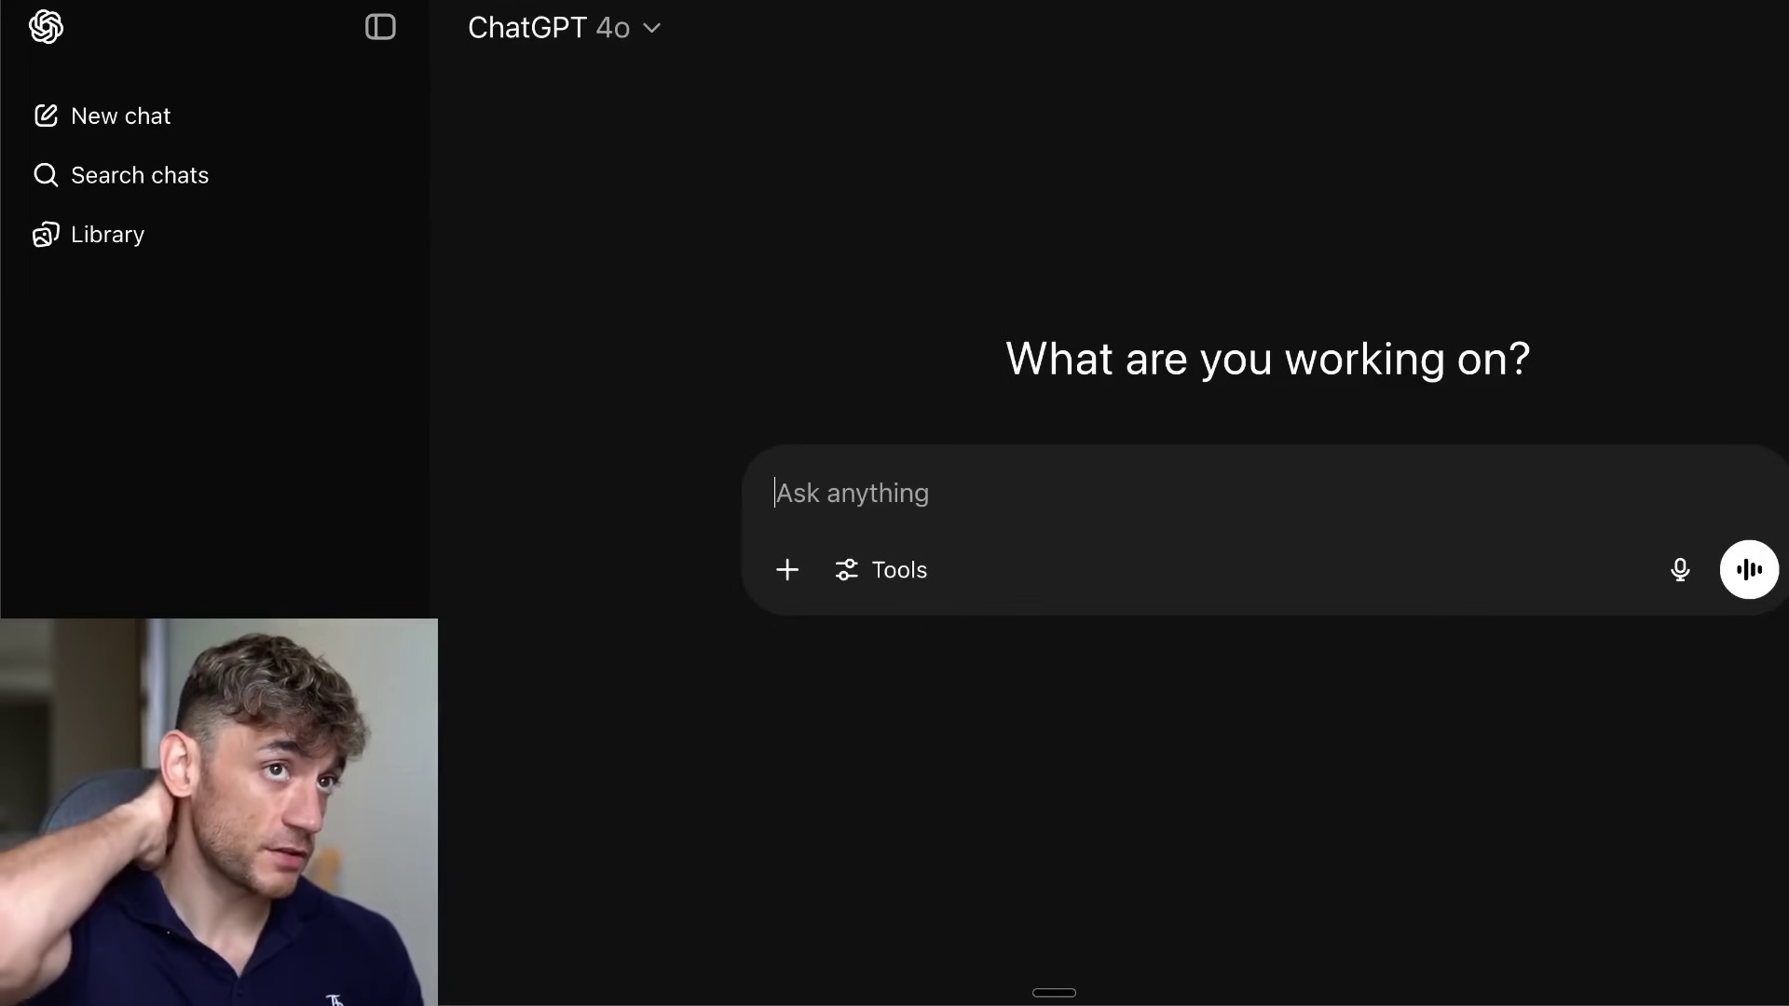
- Send ChatGPT the giant ball of fluffy pandas rolling through the street prompt
type("A giant ball made of fluffy pandas rolling through the street")
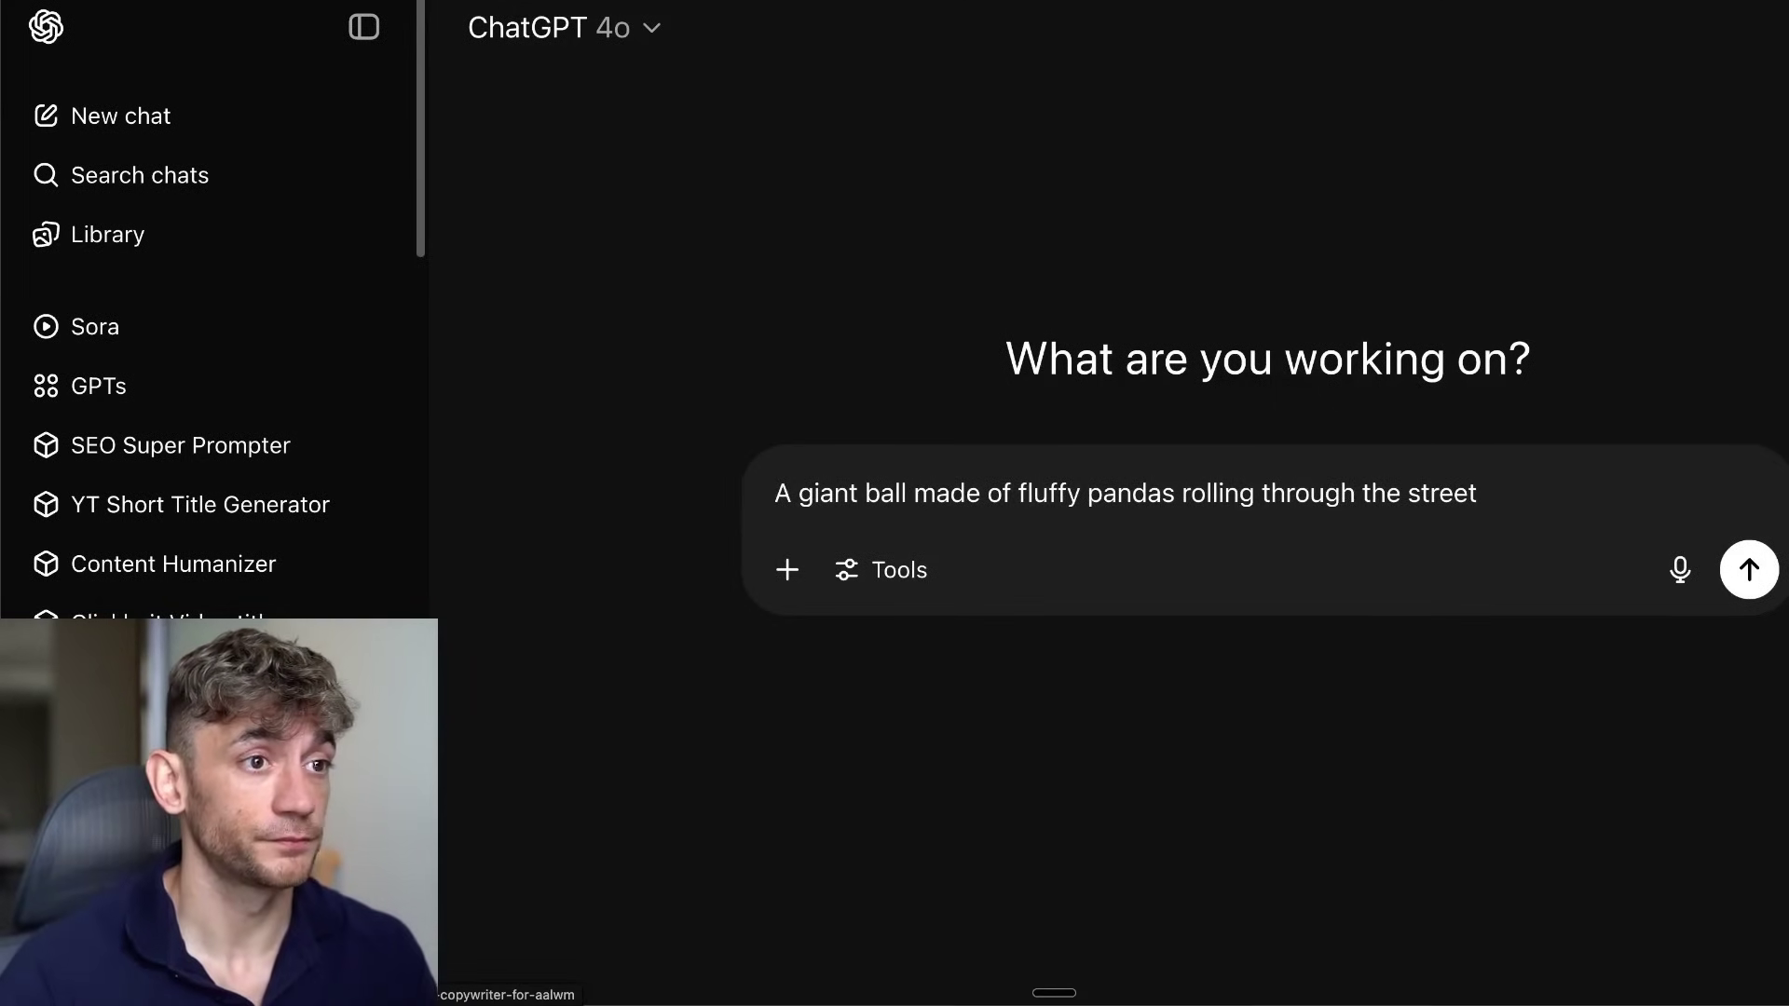
key("Return")
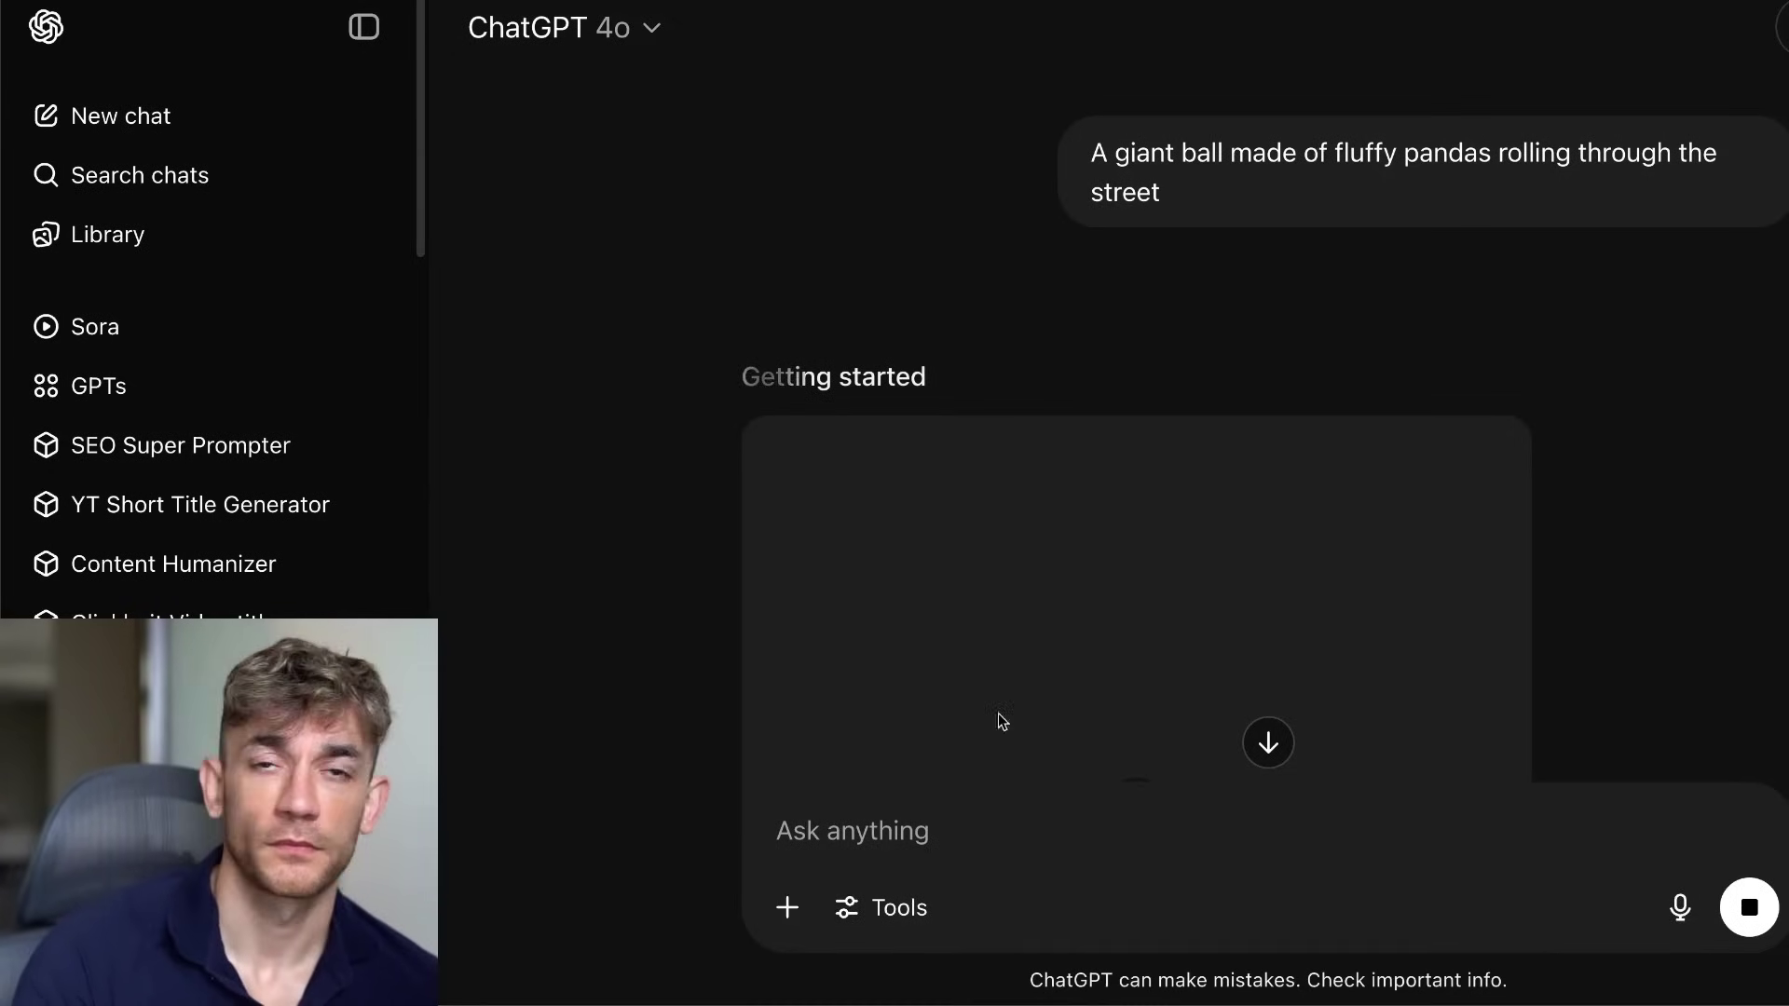
scroll(978, 298, "down", 4)
scroll(973, 423, "up", 3)
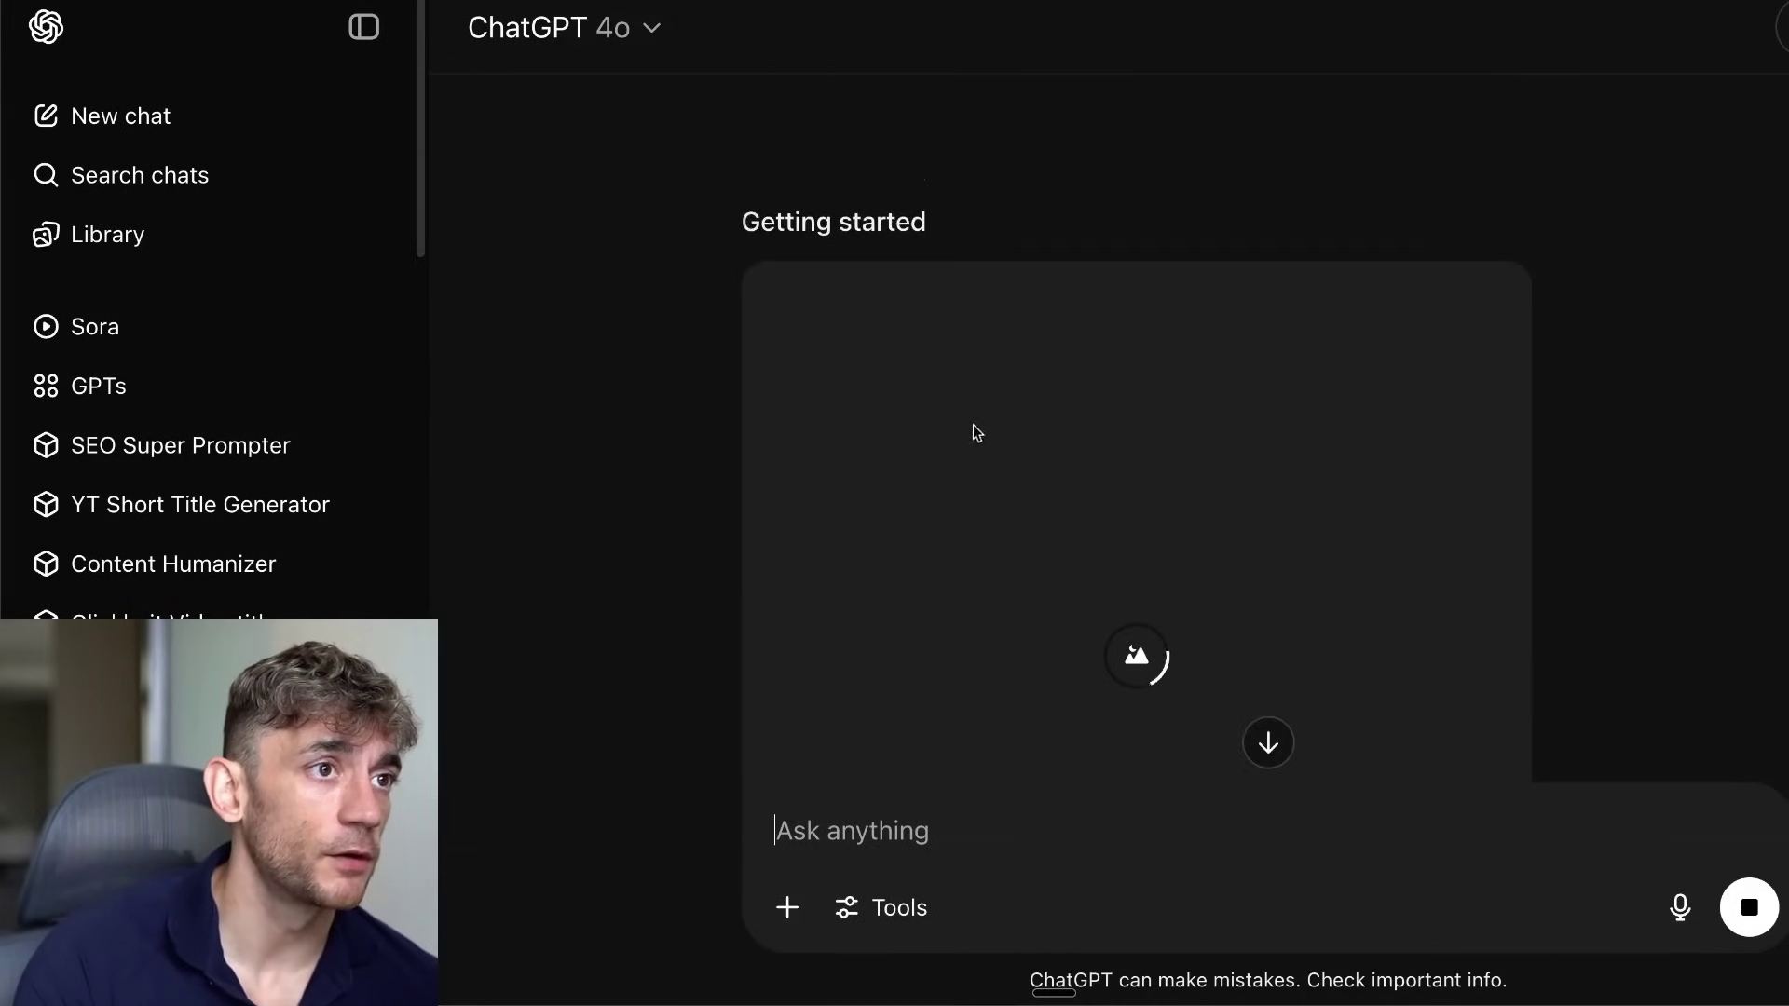
key("super+t")
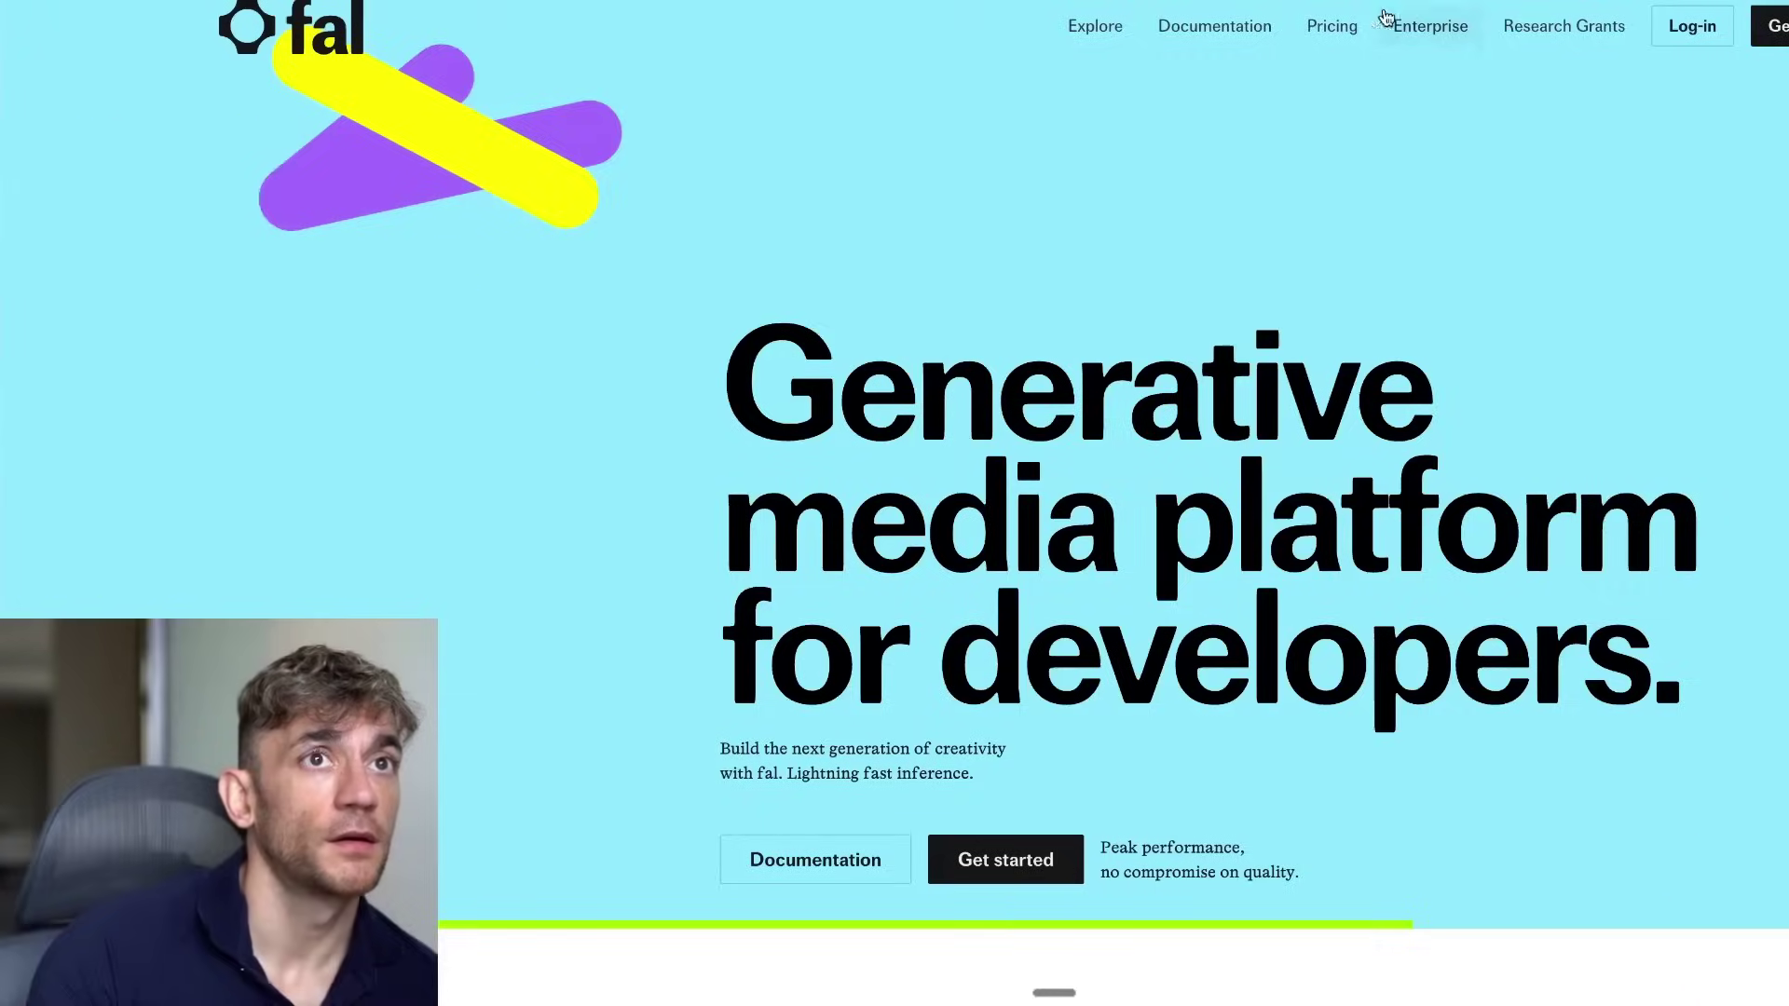
- Scroll through fal.ai's image-to-video Model Gallery and back up to the hero section
scroll(1282, 461, "down", 10)
scroll(1283, 461, "down", 5)
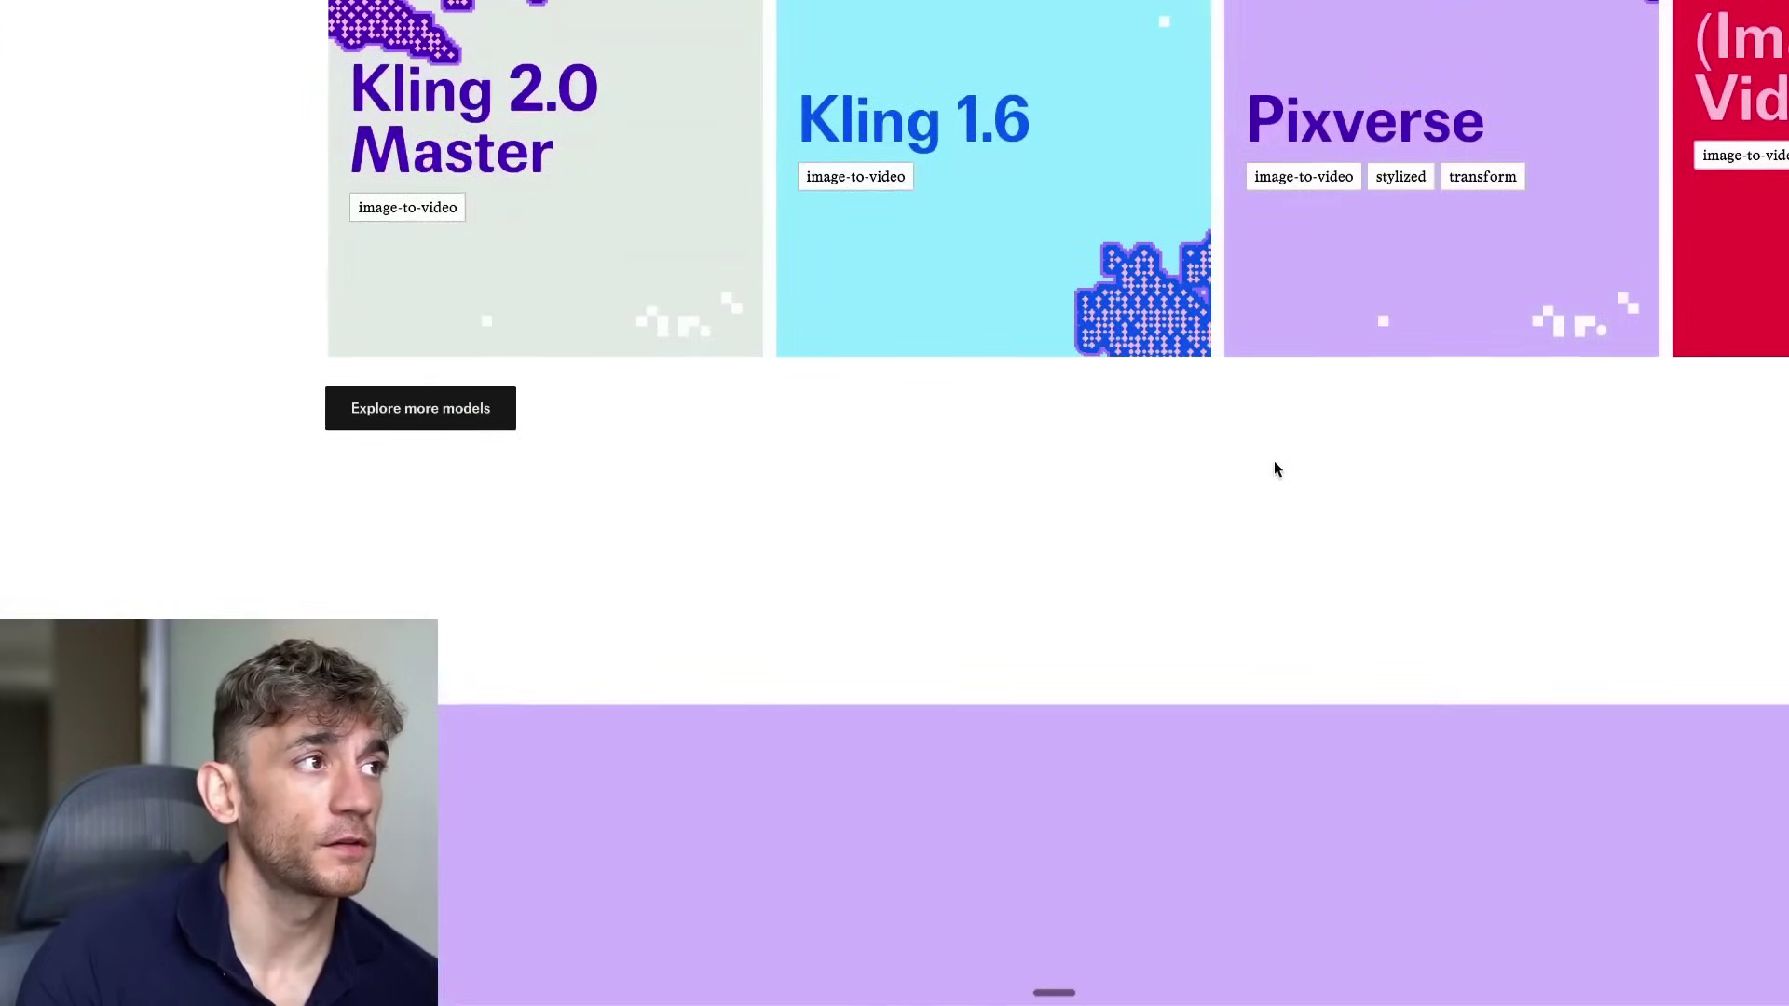
scroll(1274, 467, "up", 10)
scroll(1046, 572, "down", 7)
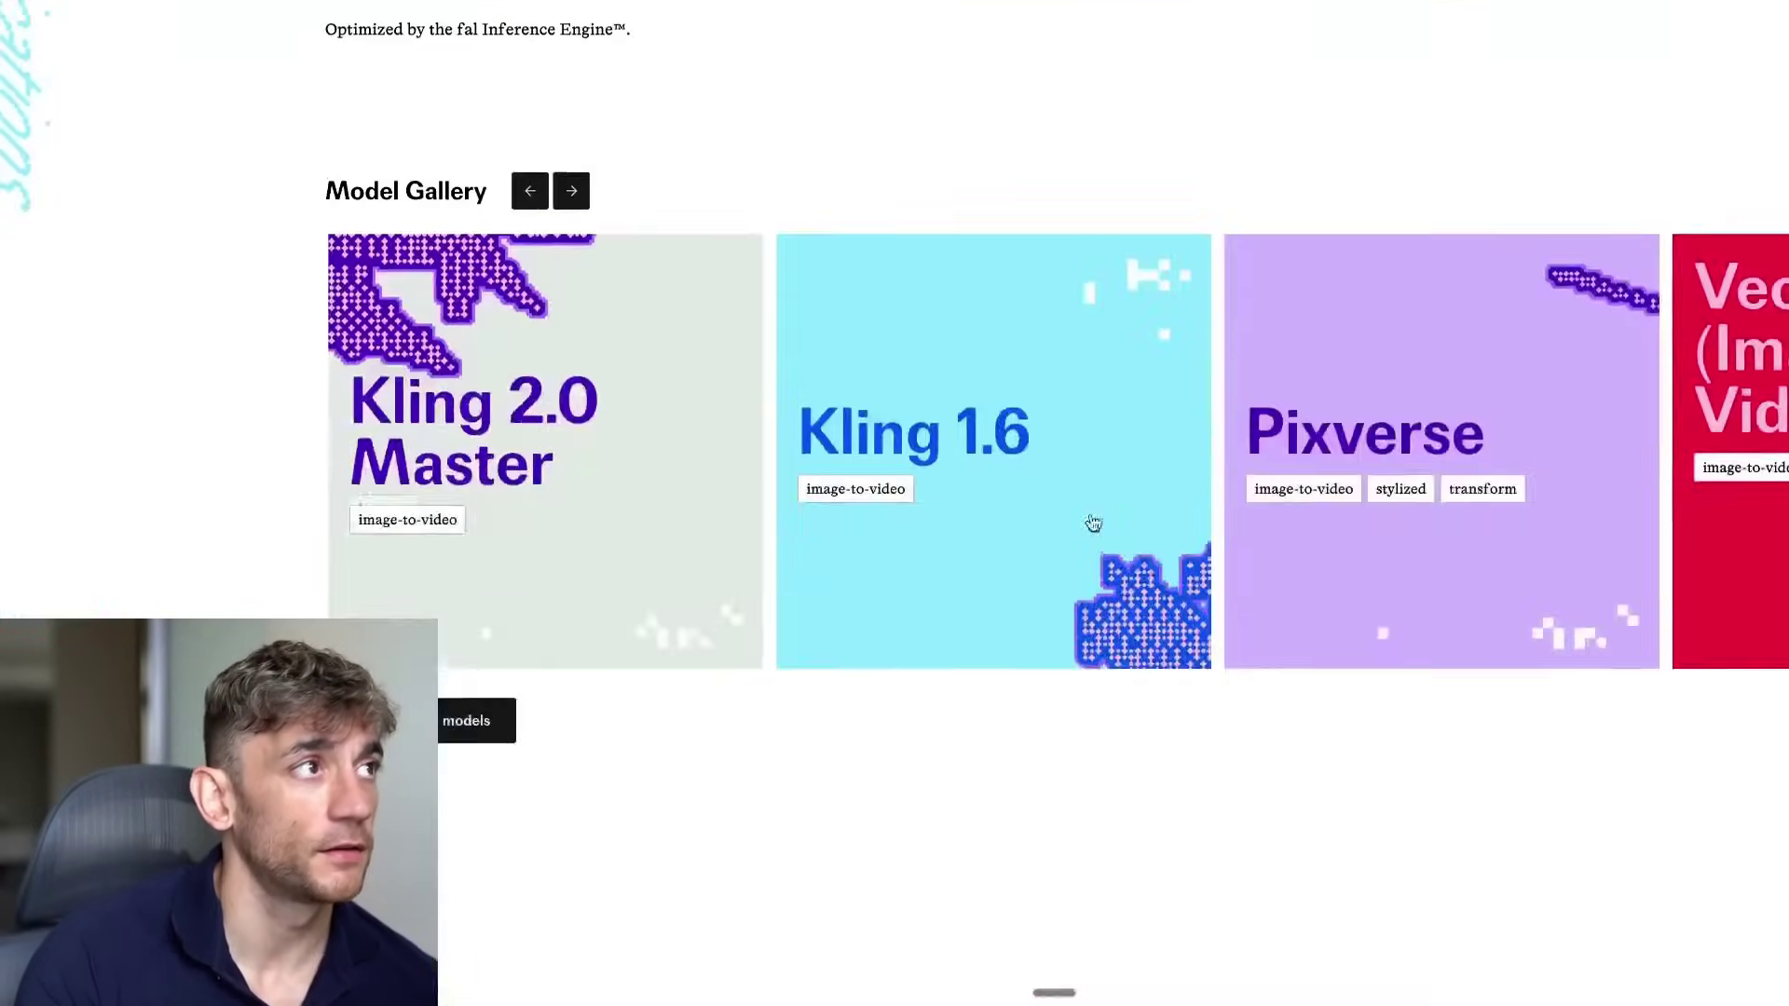
scroll(1090, 519, "up", 15)
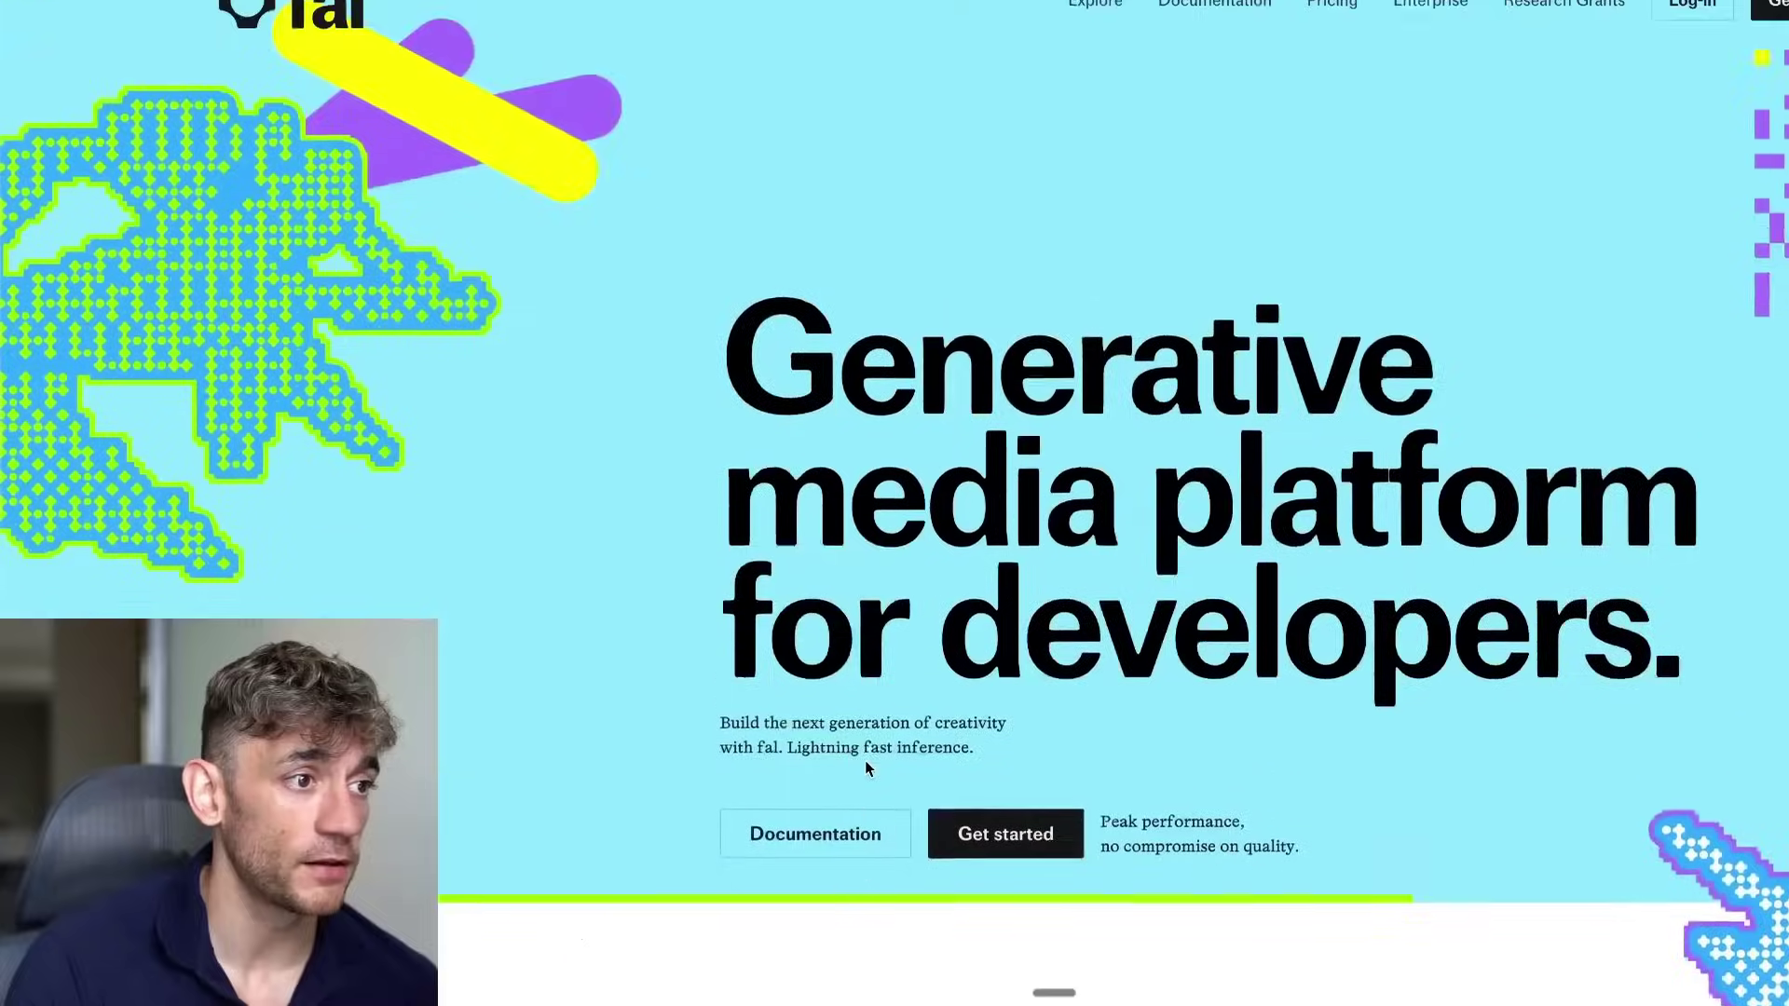
scroll(865, 761, "down", 5)
scroll(871, 762, "down", 10)
scroll(932, 652, "up", 2)
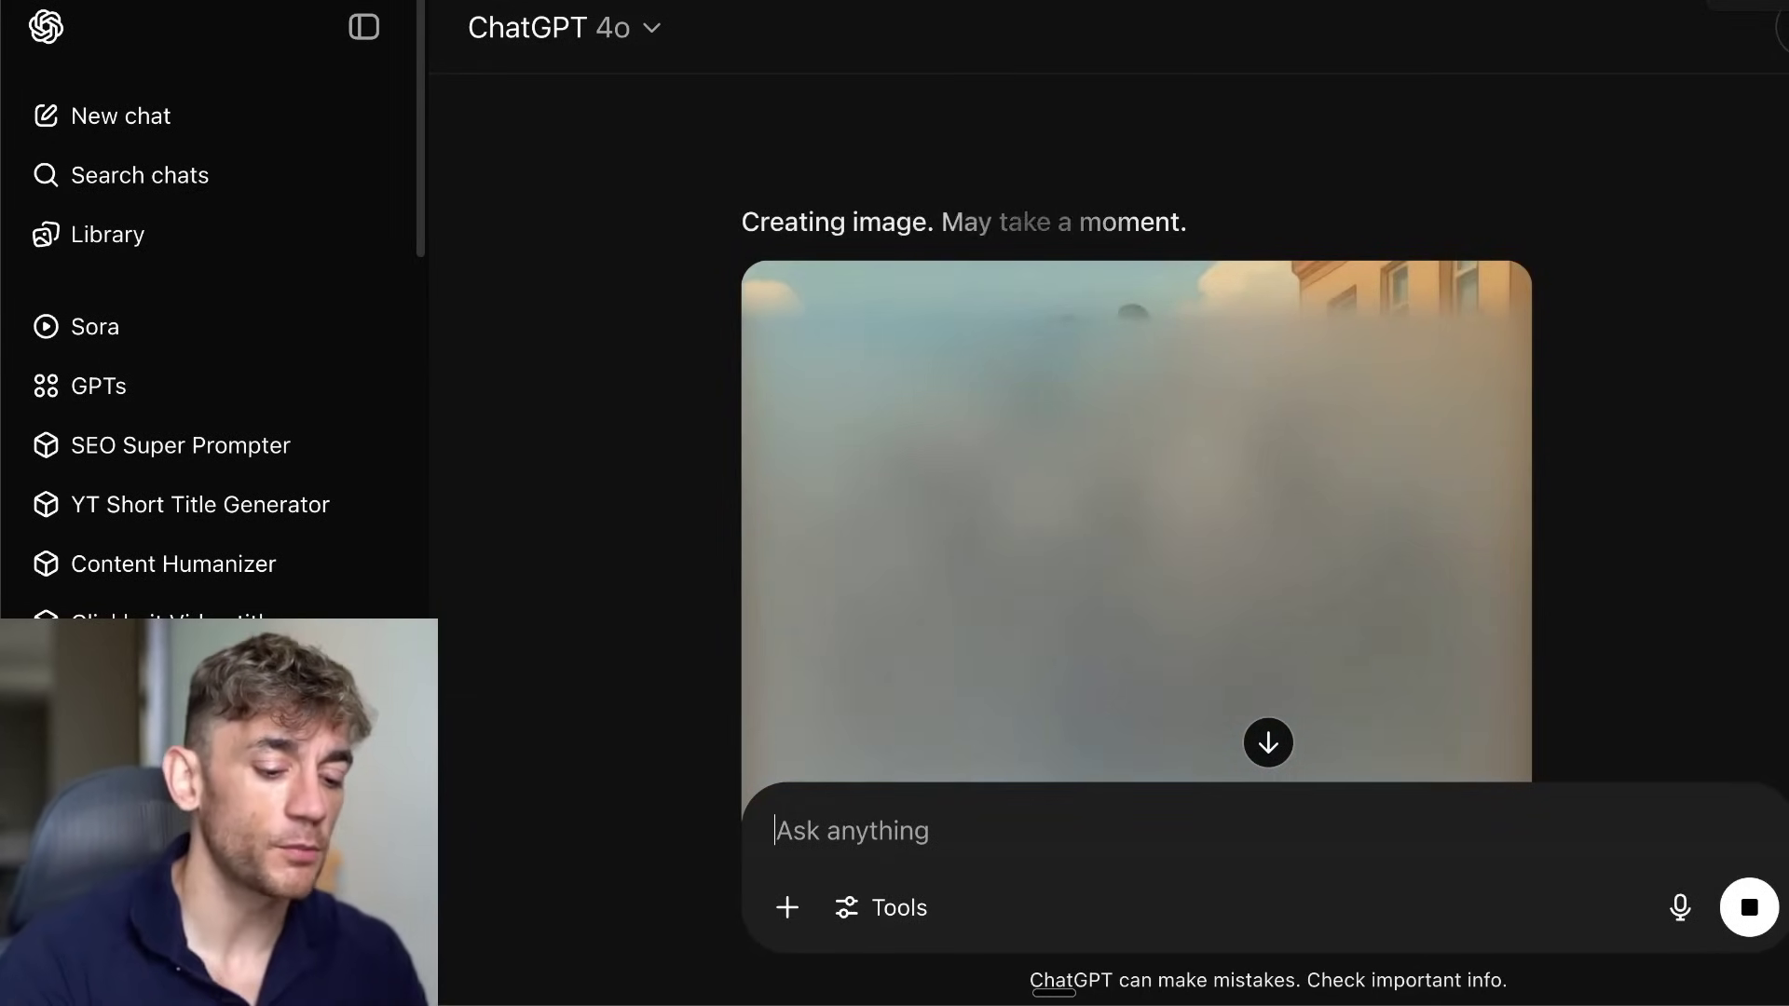
key("ctrl+t")
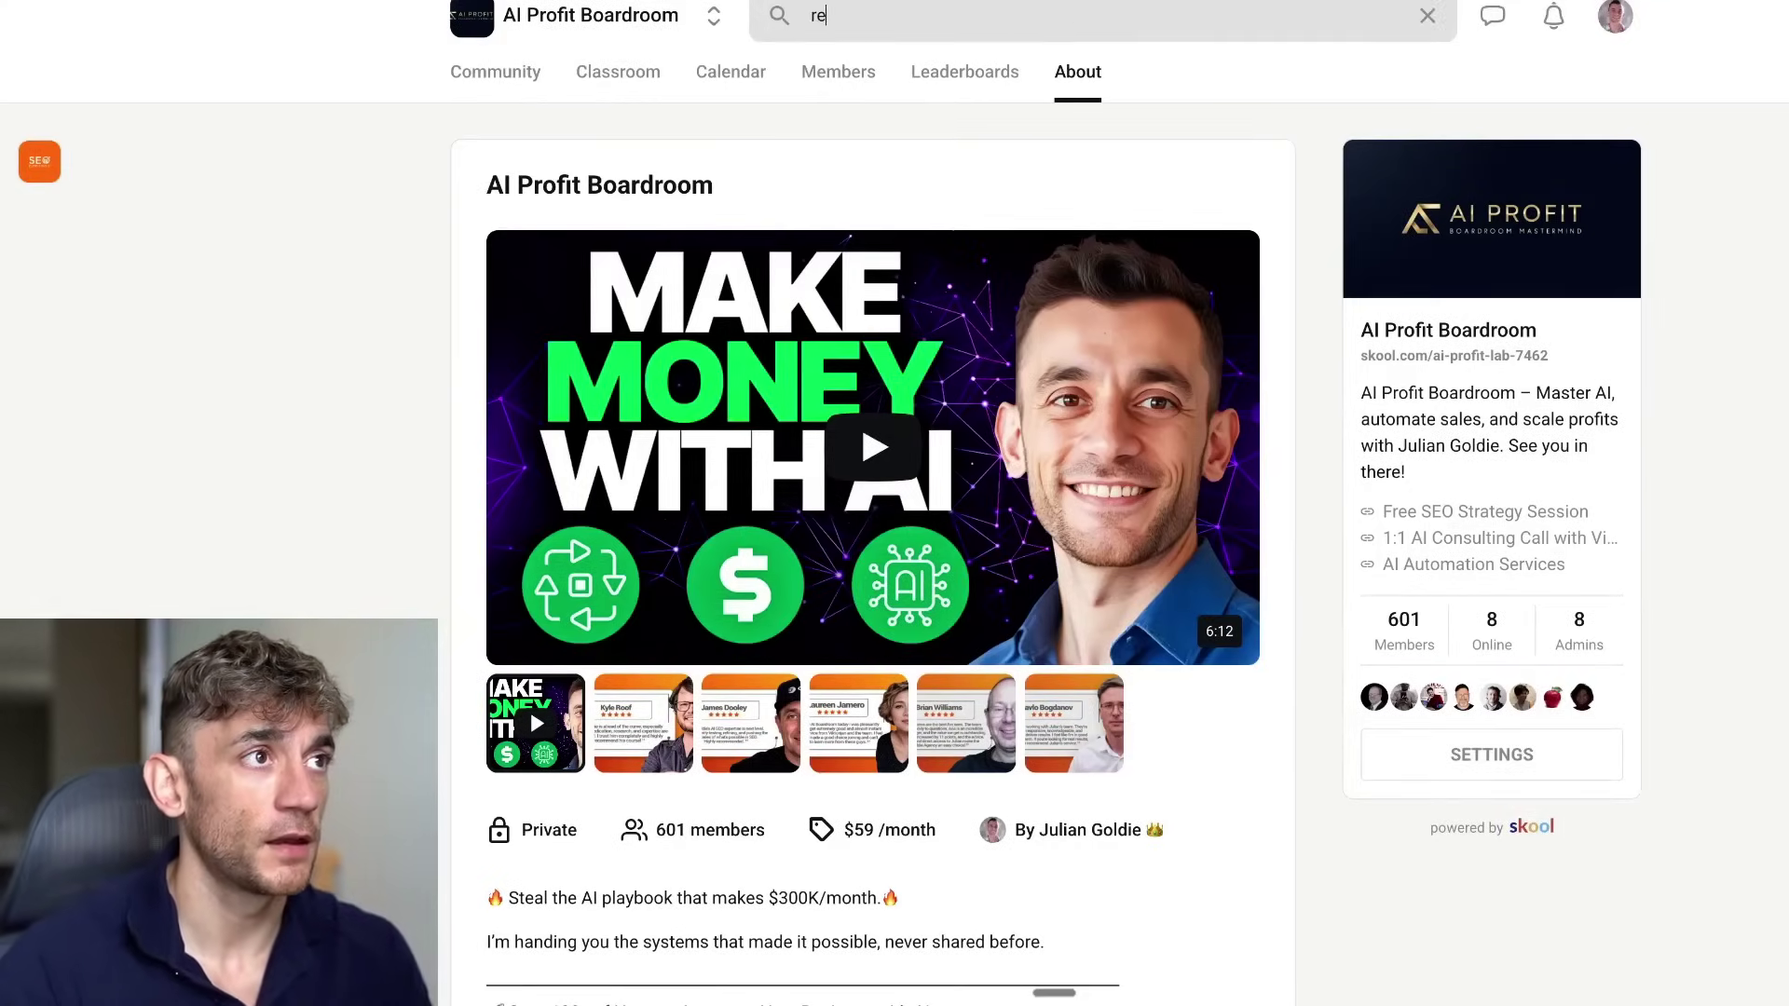
- Search Skool for 'reels' and open the N8N Viral Reels Workflow classroom lesson's resources
key("Return")
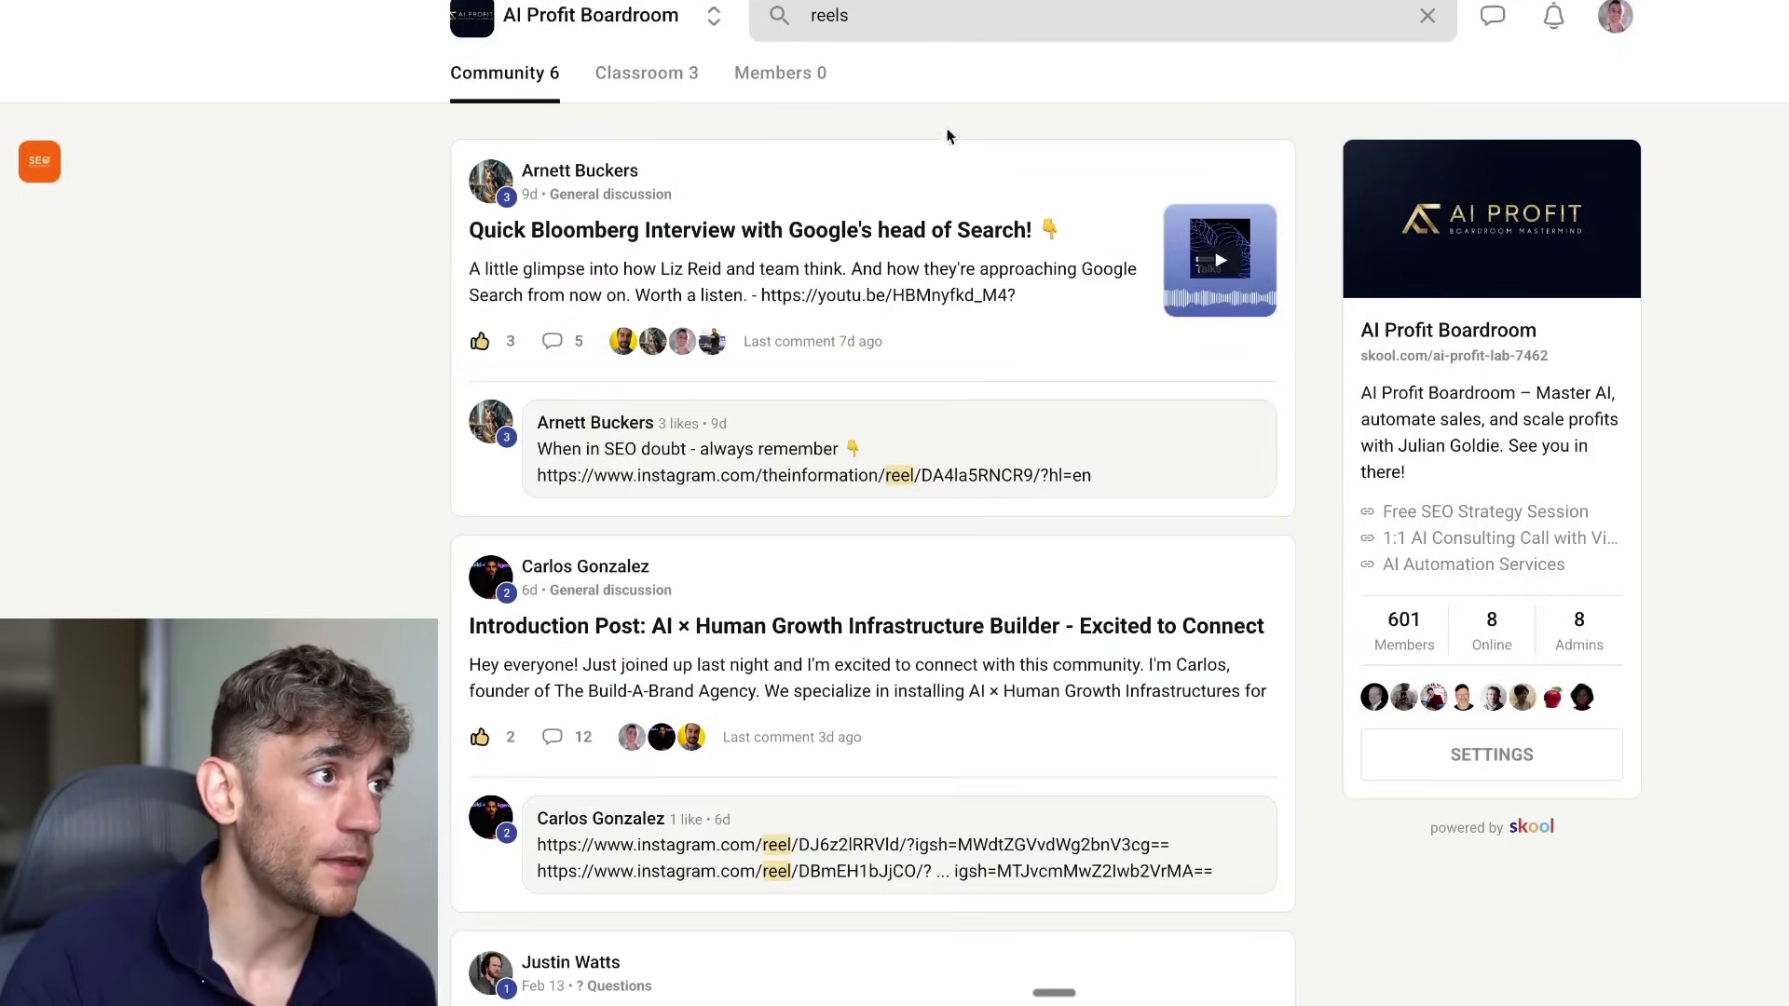
left_click(688, 73)
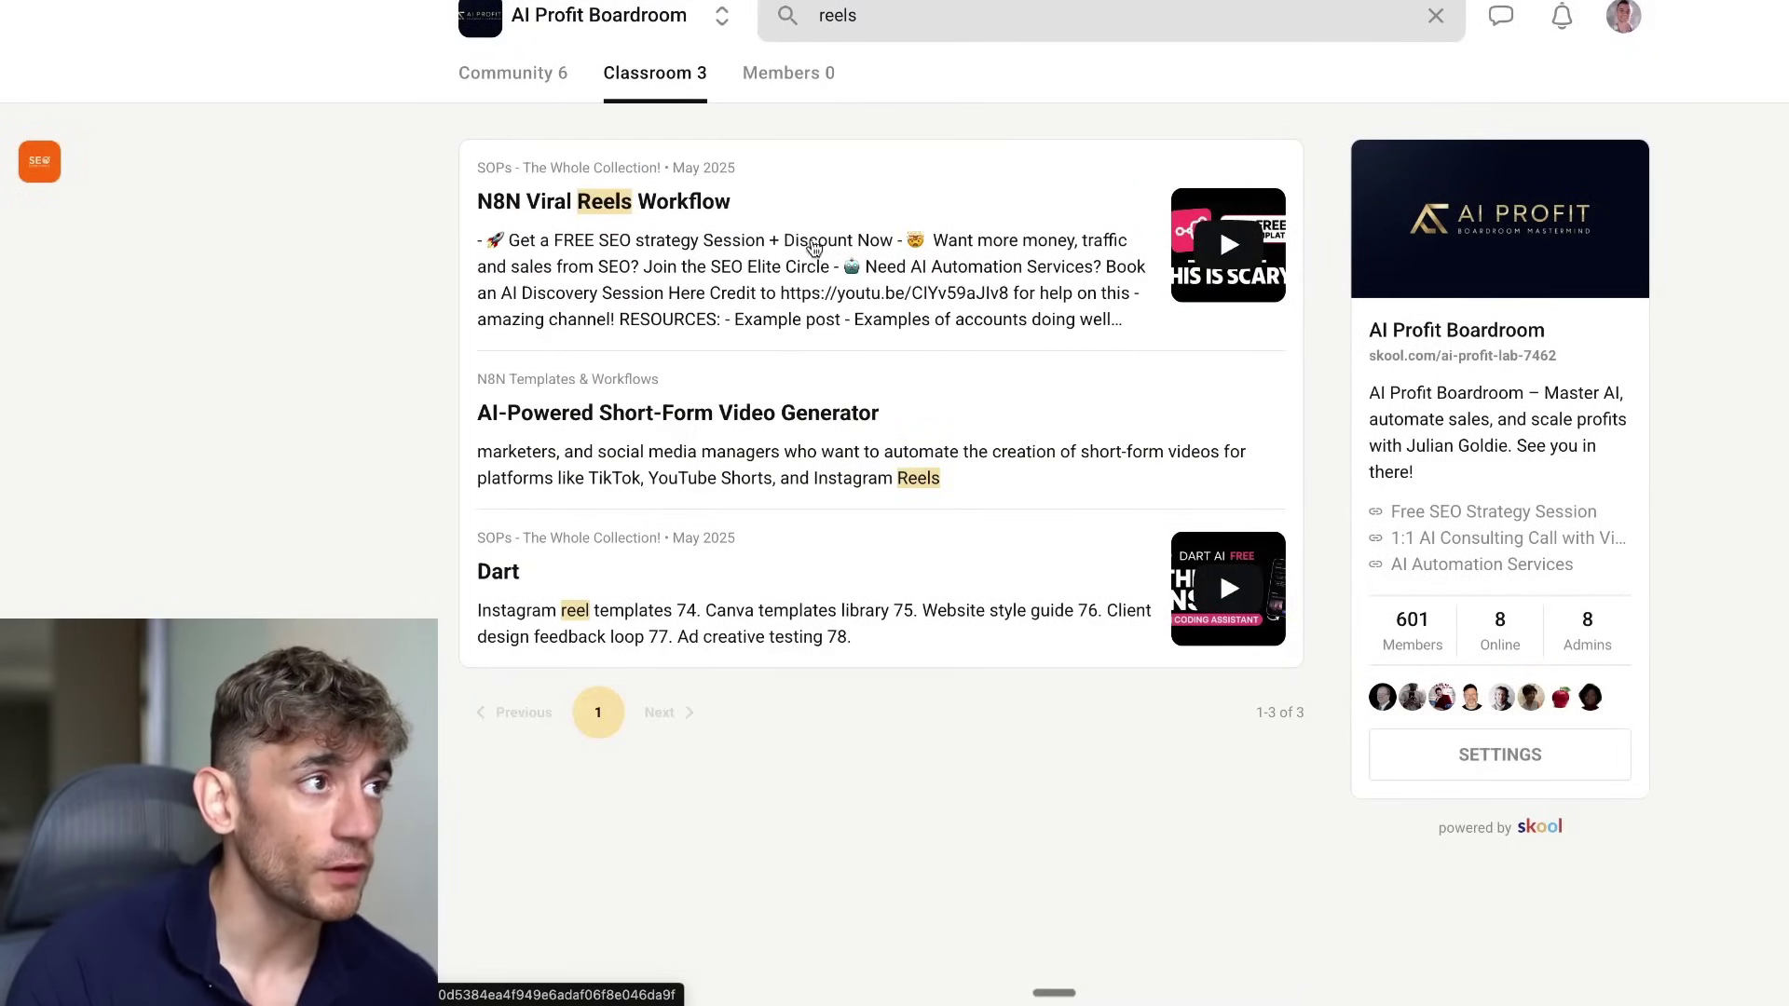
left_click(807, 201)
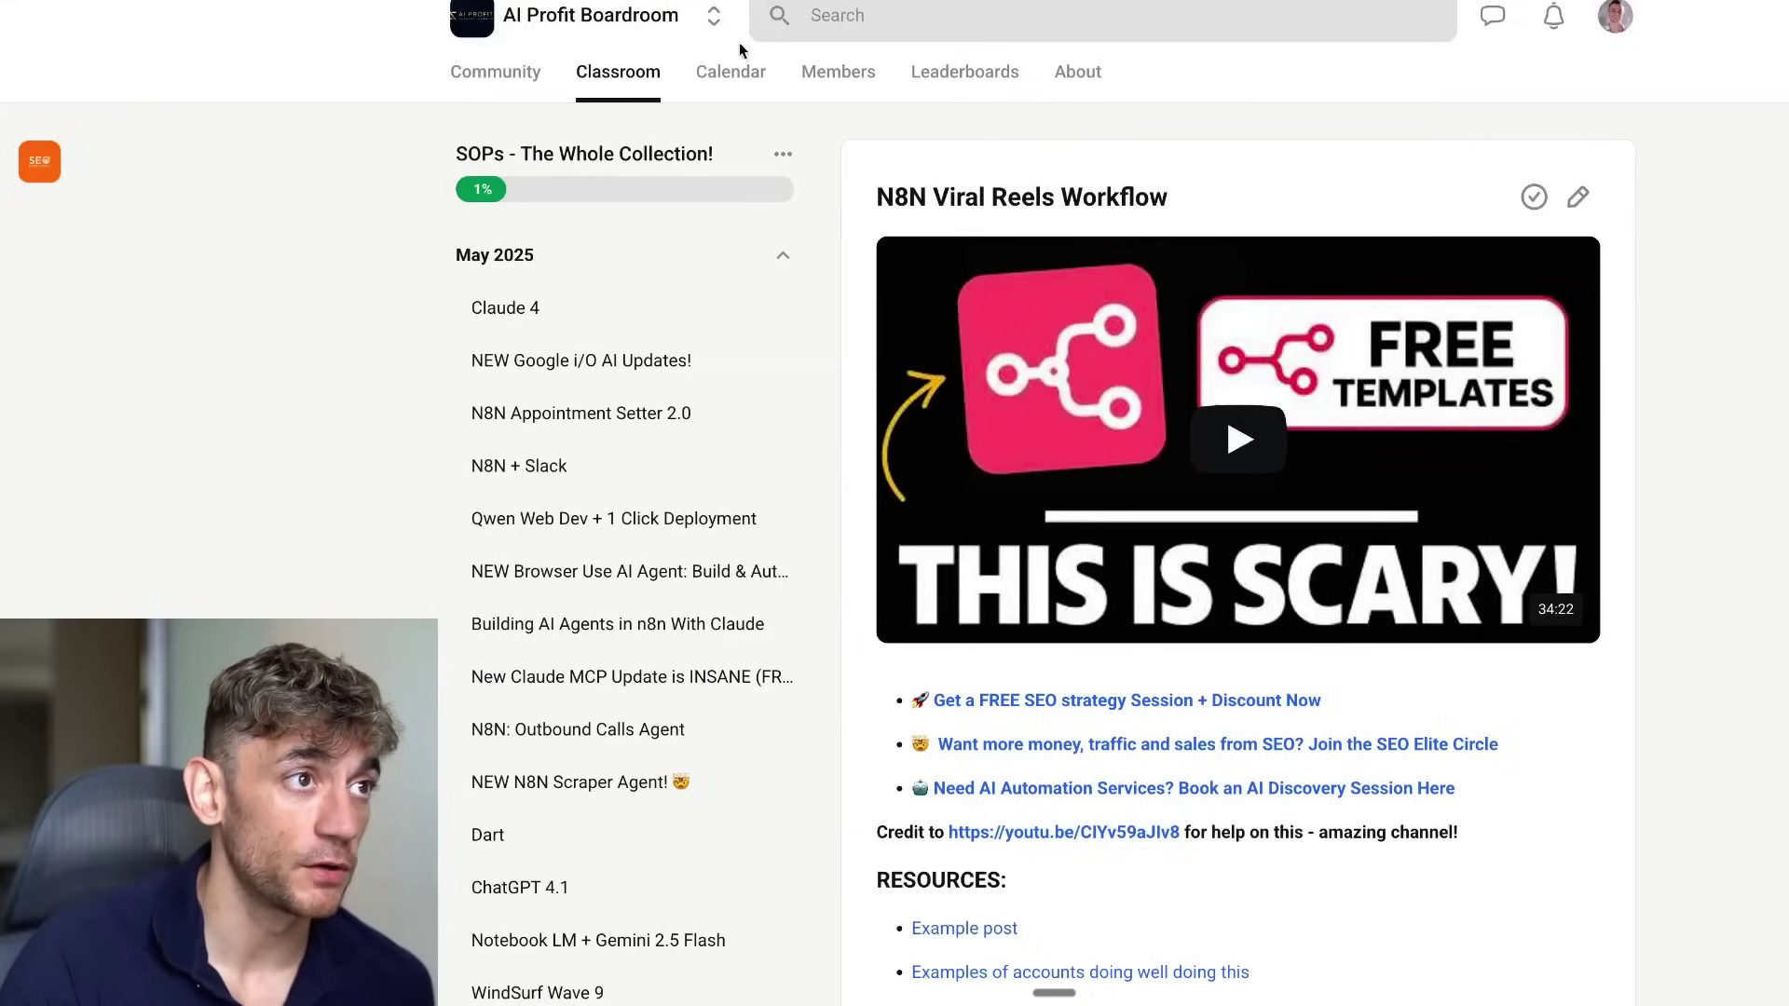
scroll(1317, 500, "down", 12)
scroll(1103, 334, "up", 3)
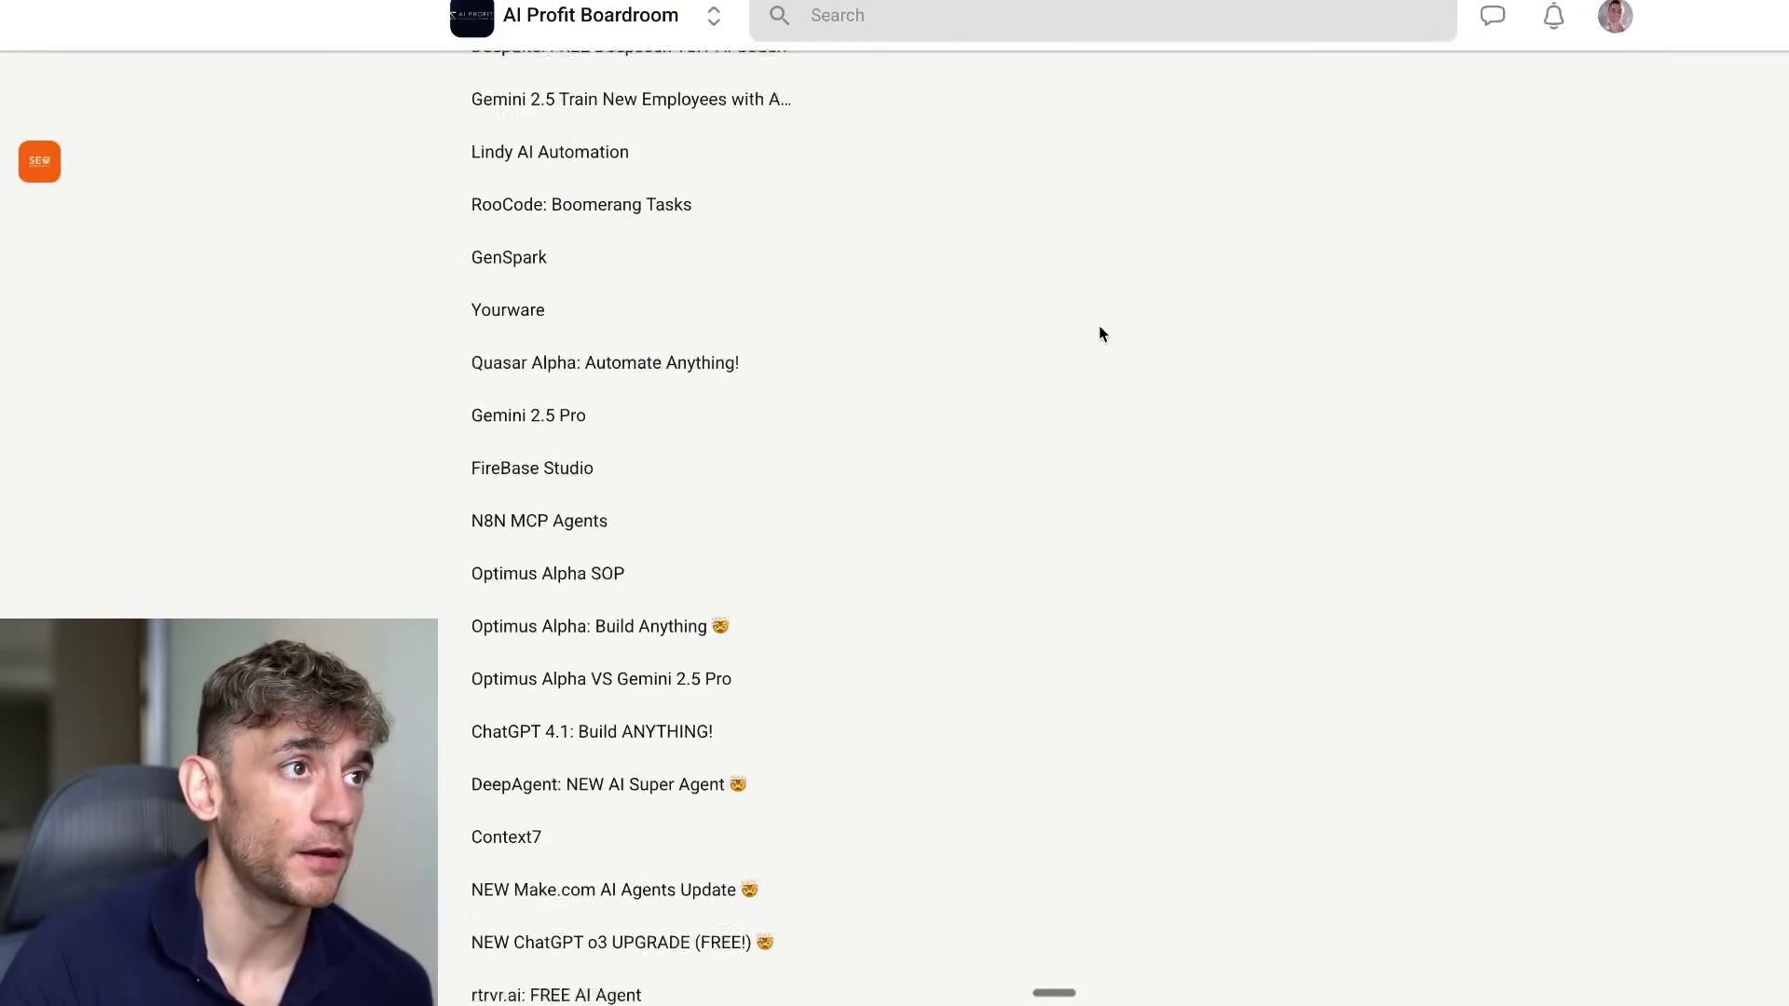
scroll(1101, 332, "up", 6)
scroll(1174, 464, "up", 12)
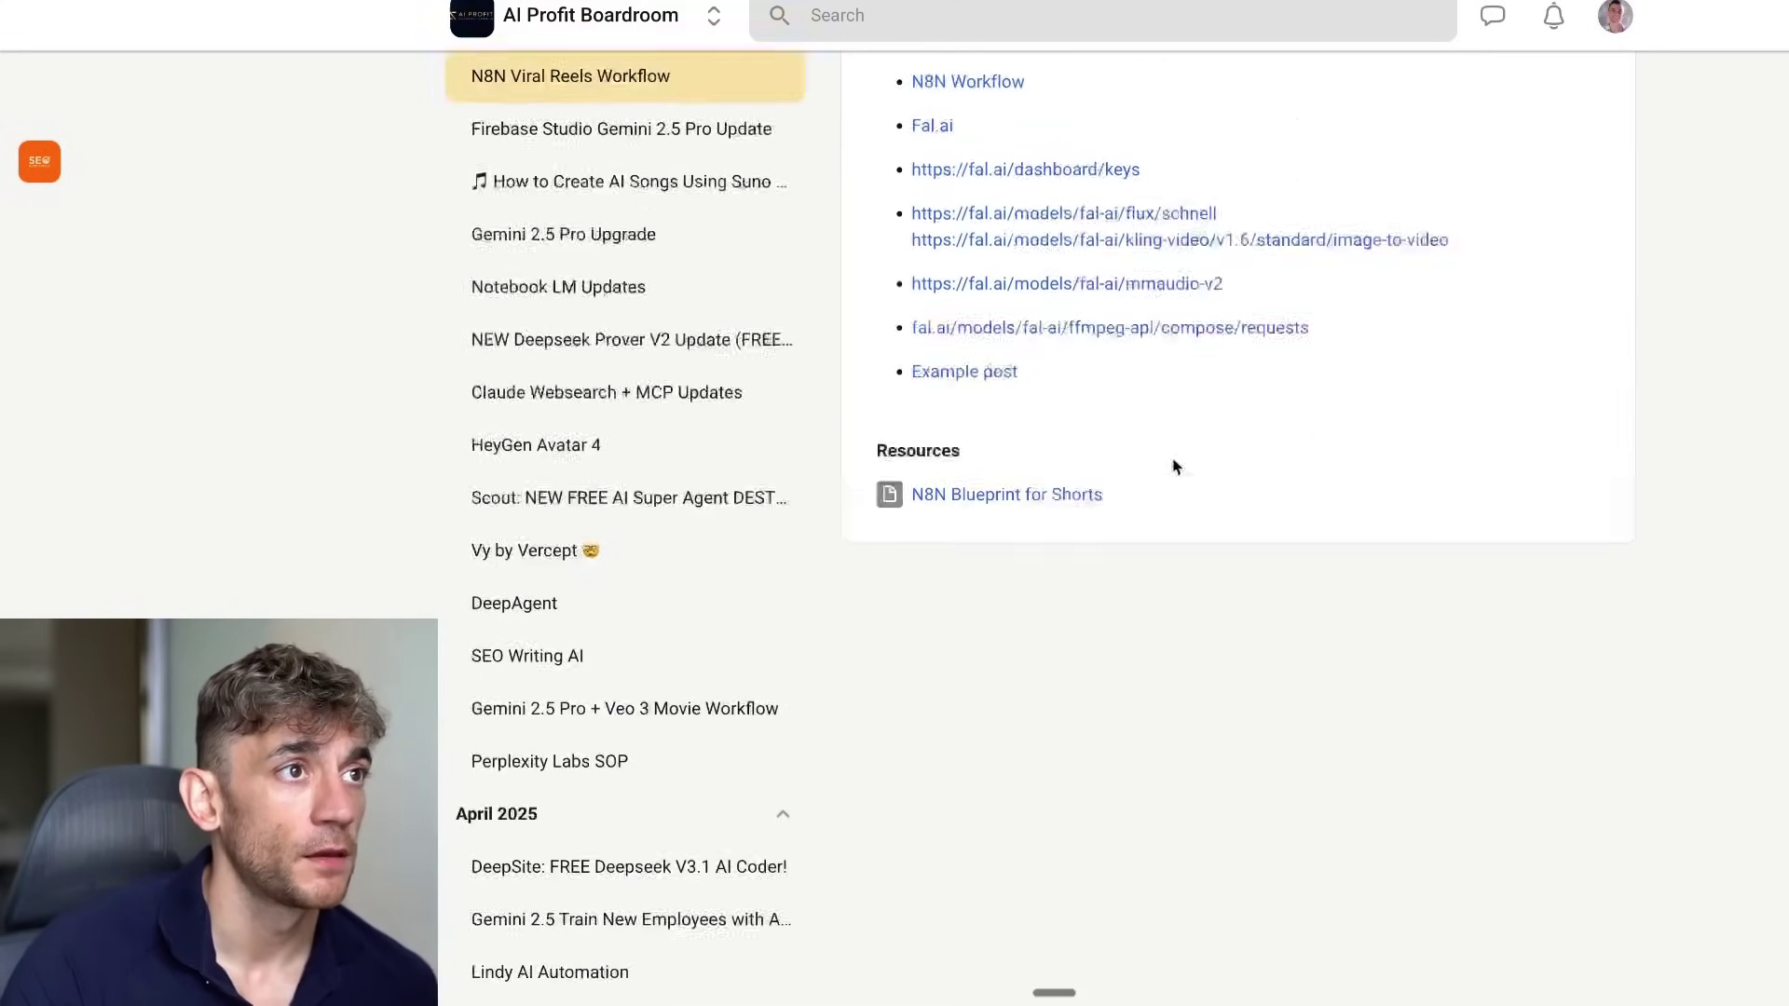
scroll(1186, 451, "up", 2)
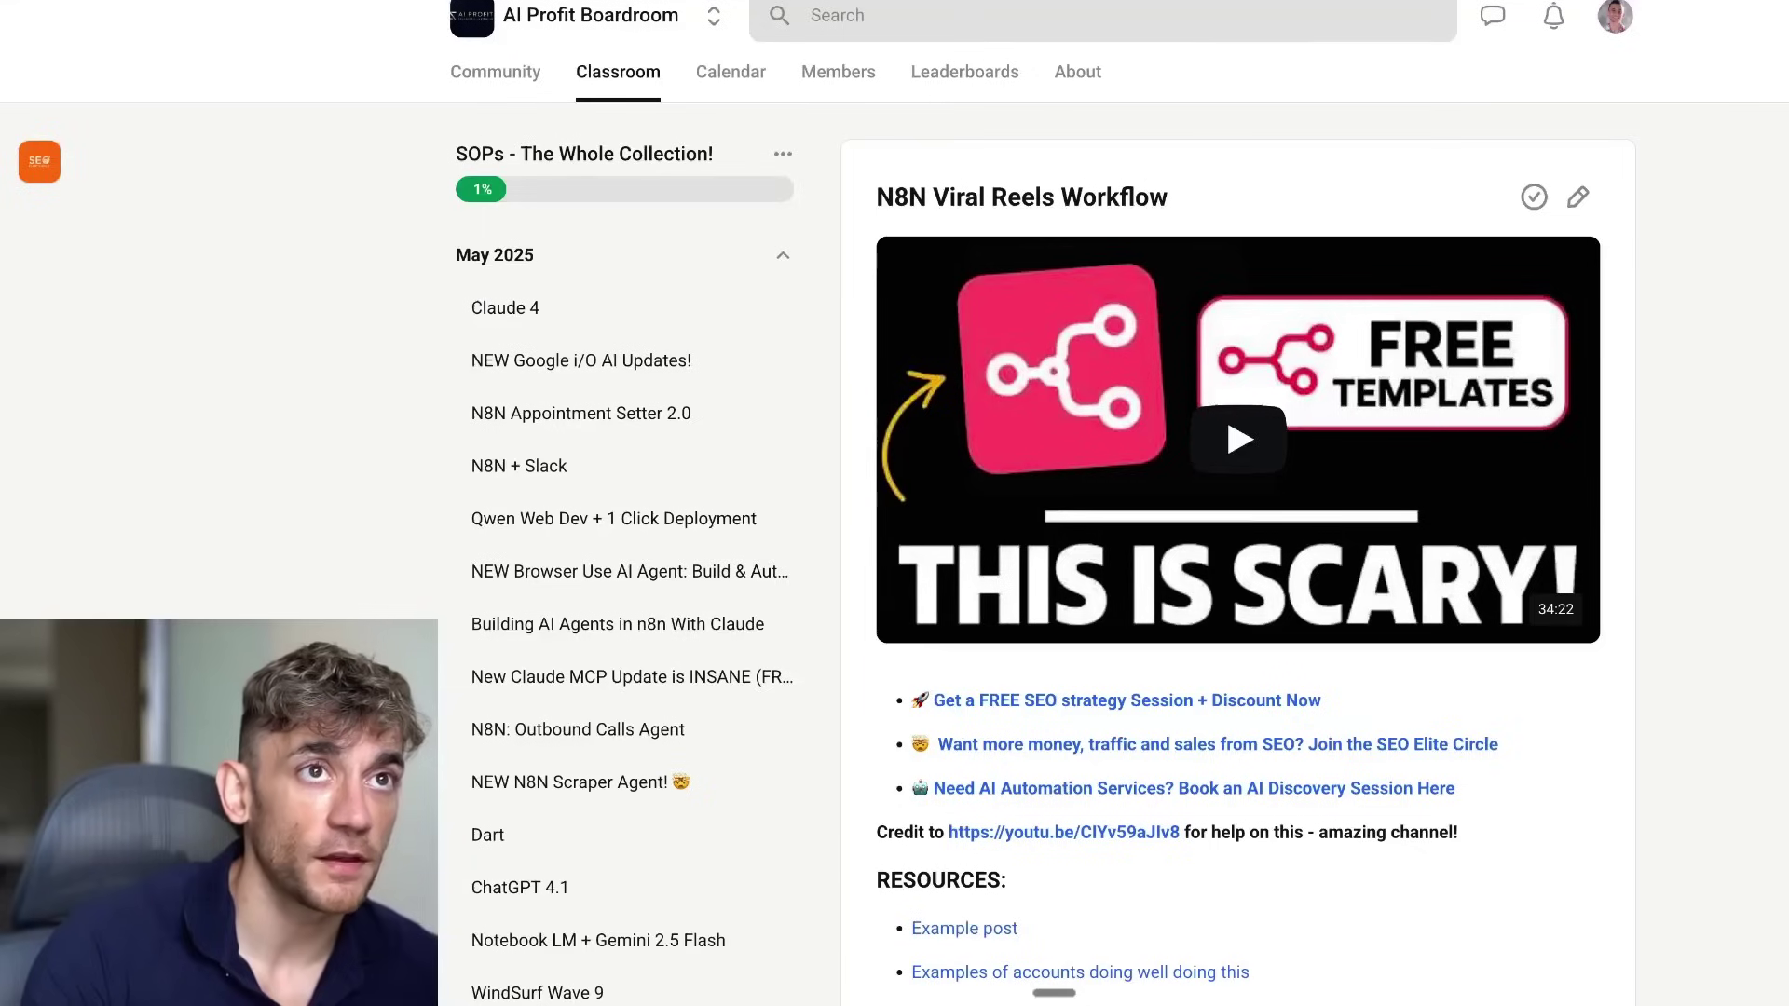
scroll(1237, 497, "down", 12)
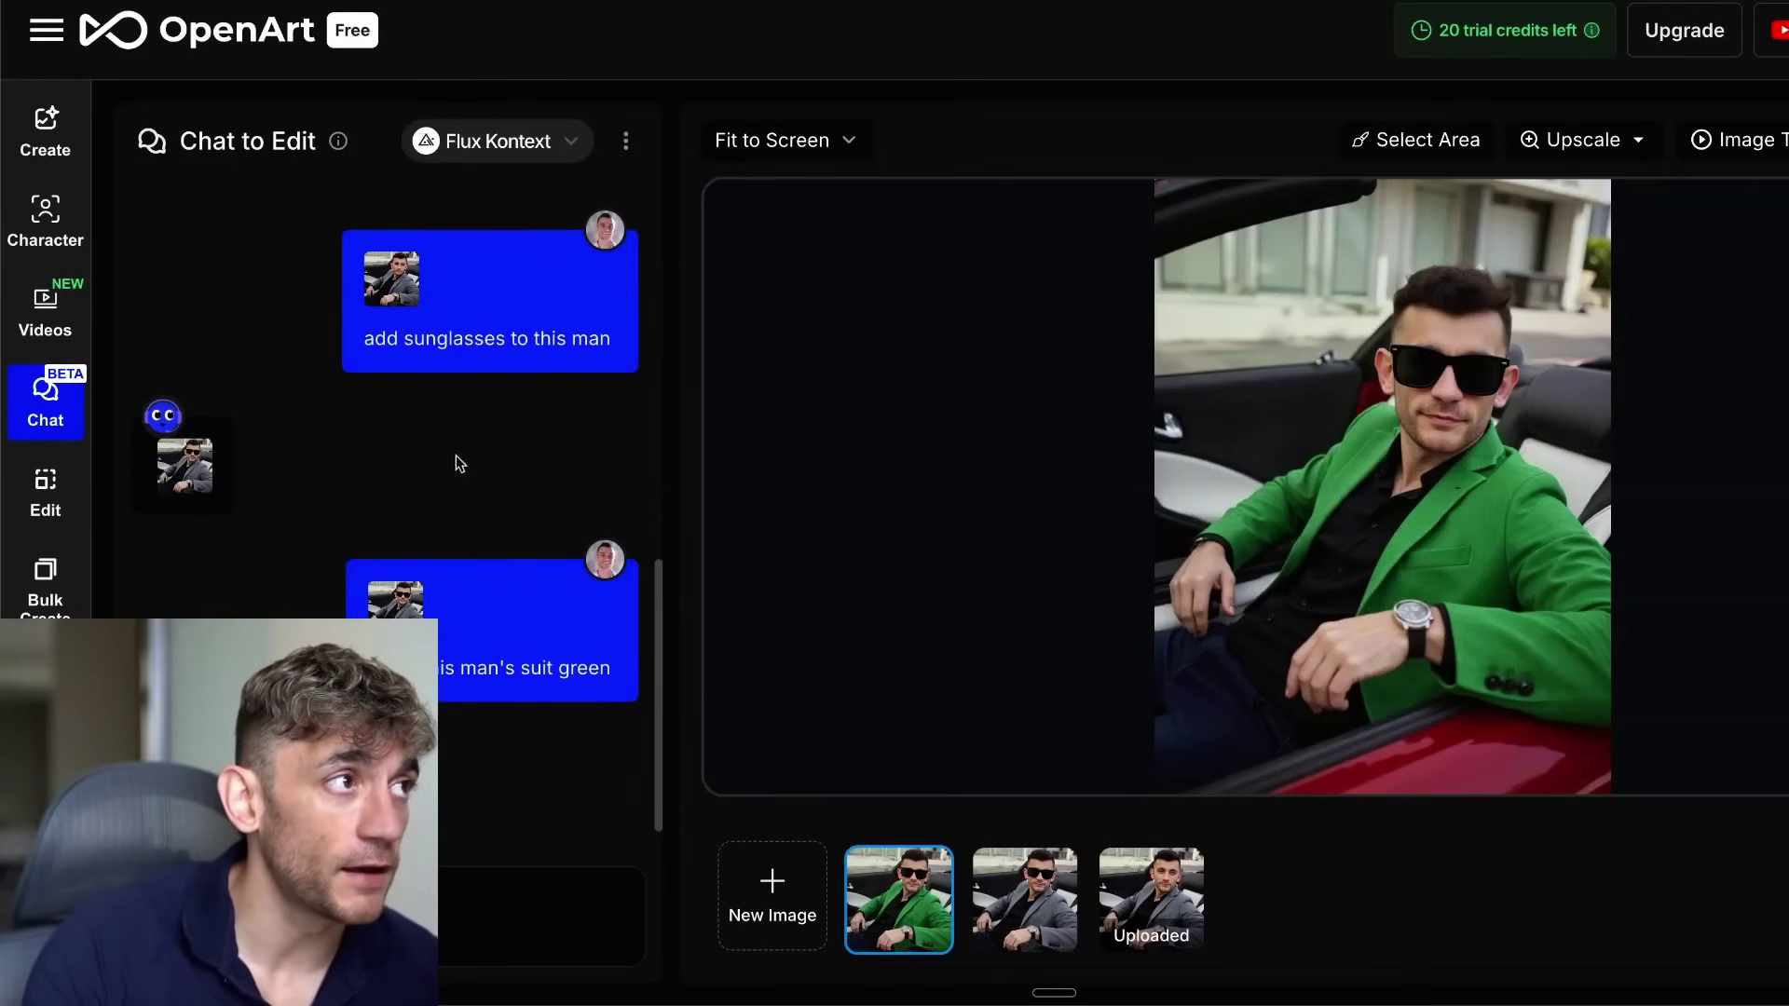
left_click(571, 133)
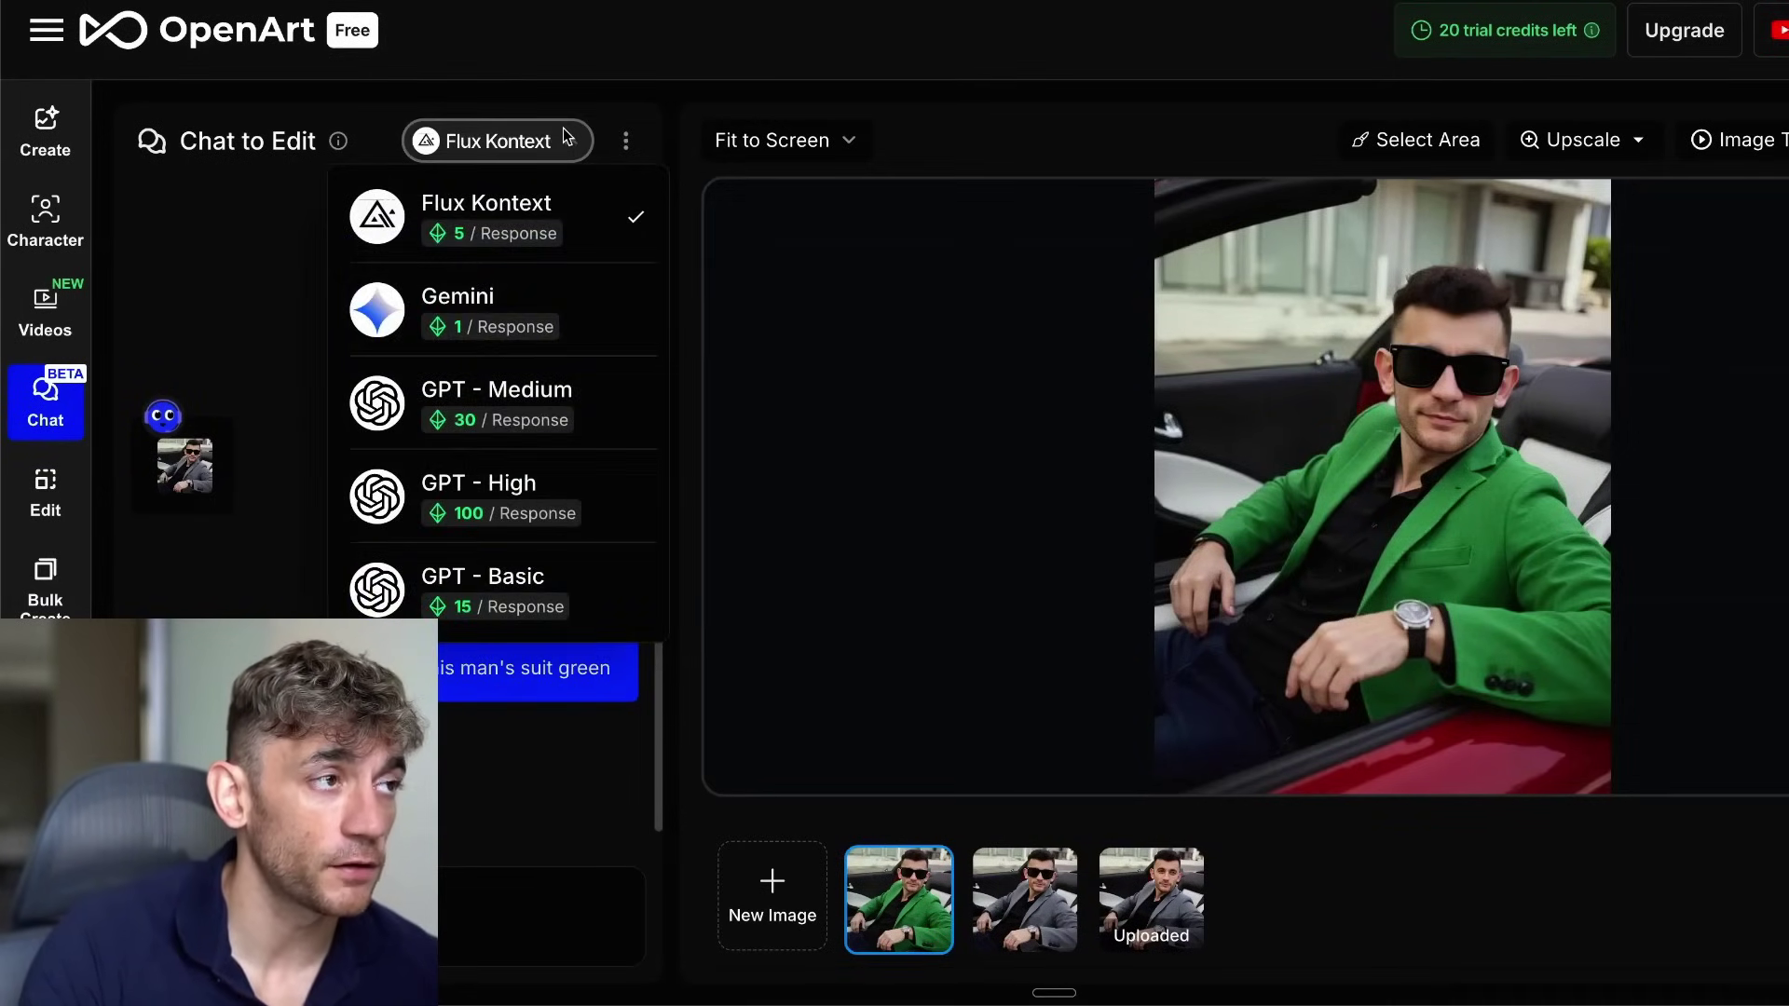
left_click(565, 138)
scroll(597, 631, "down", 1)
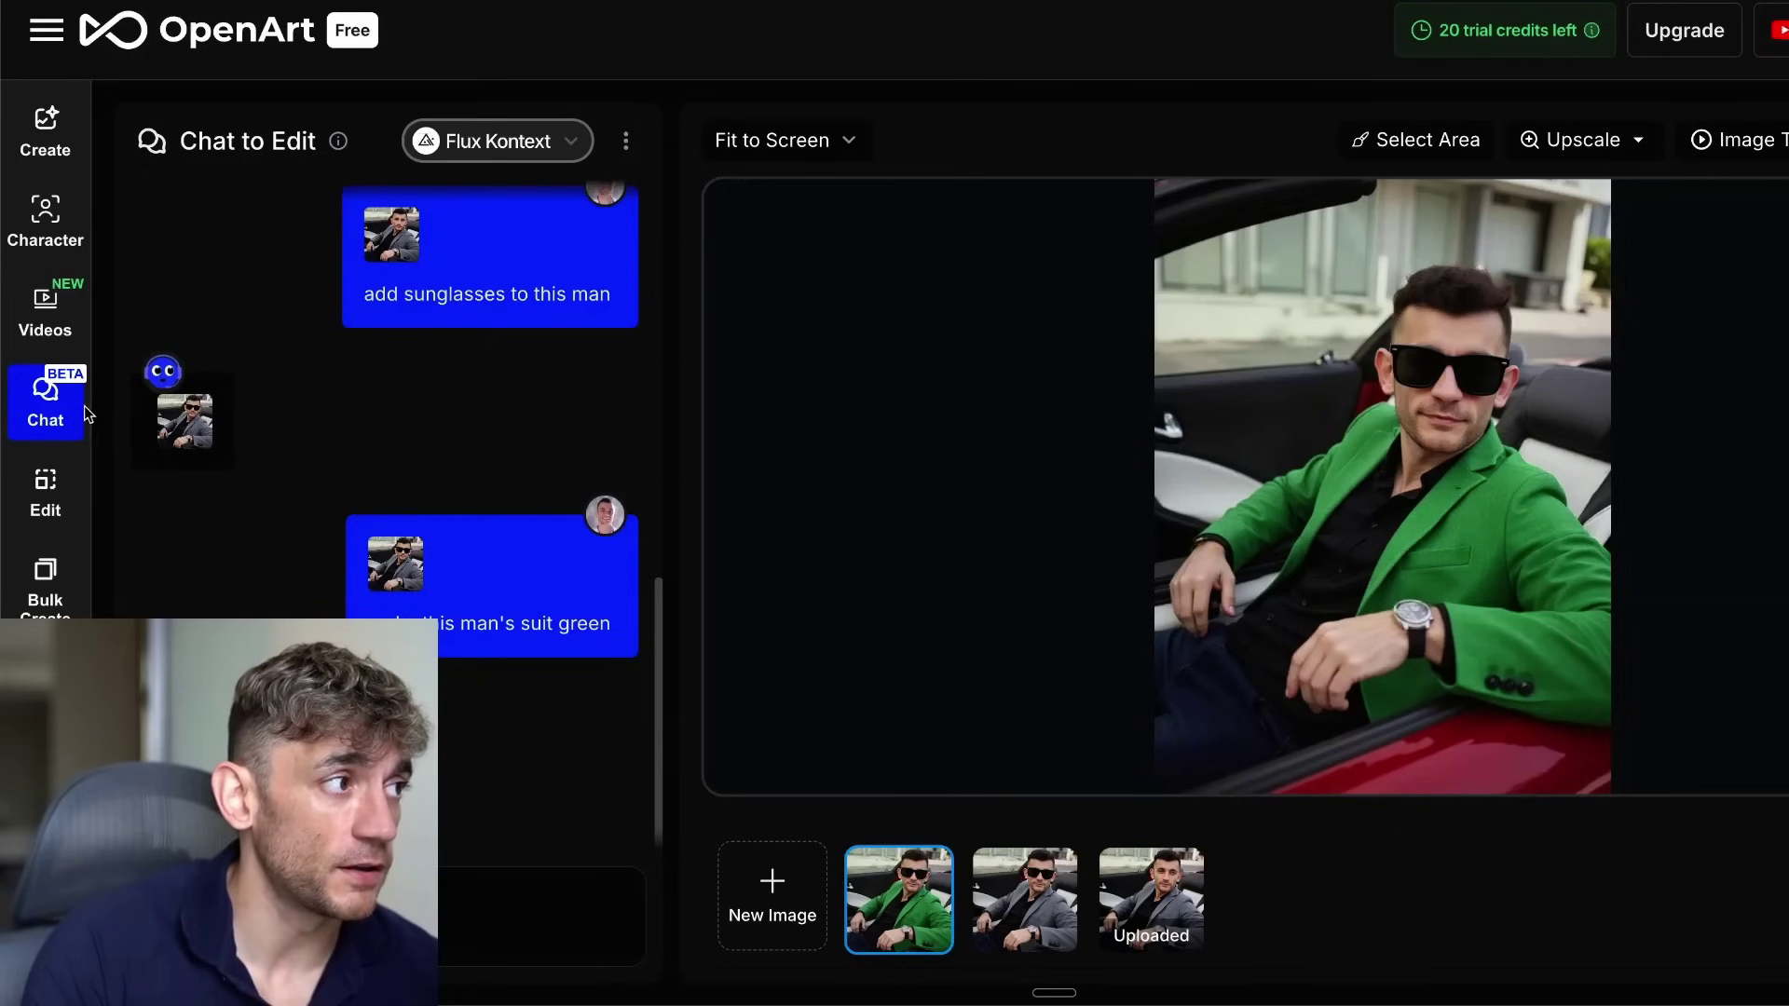
left_click(20, 487)
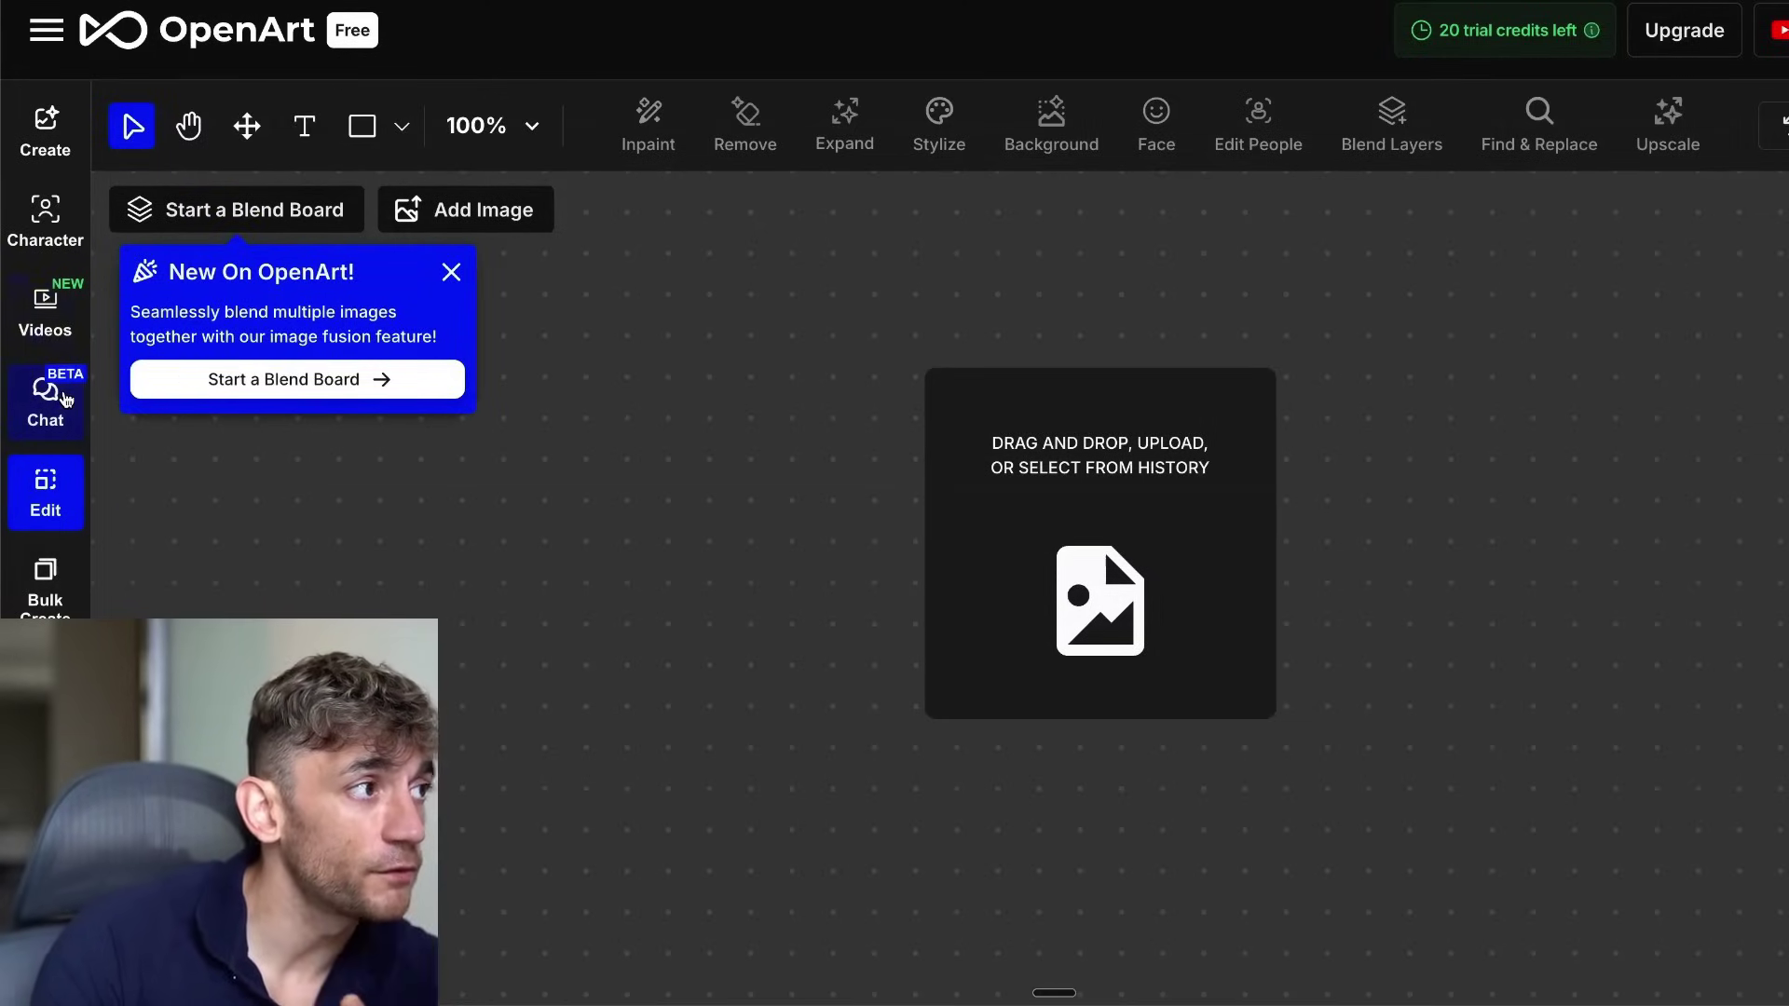
left_click(62, 397)
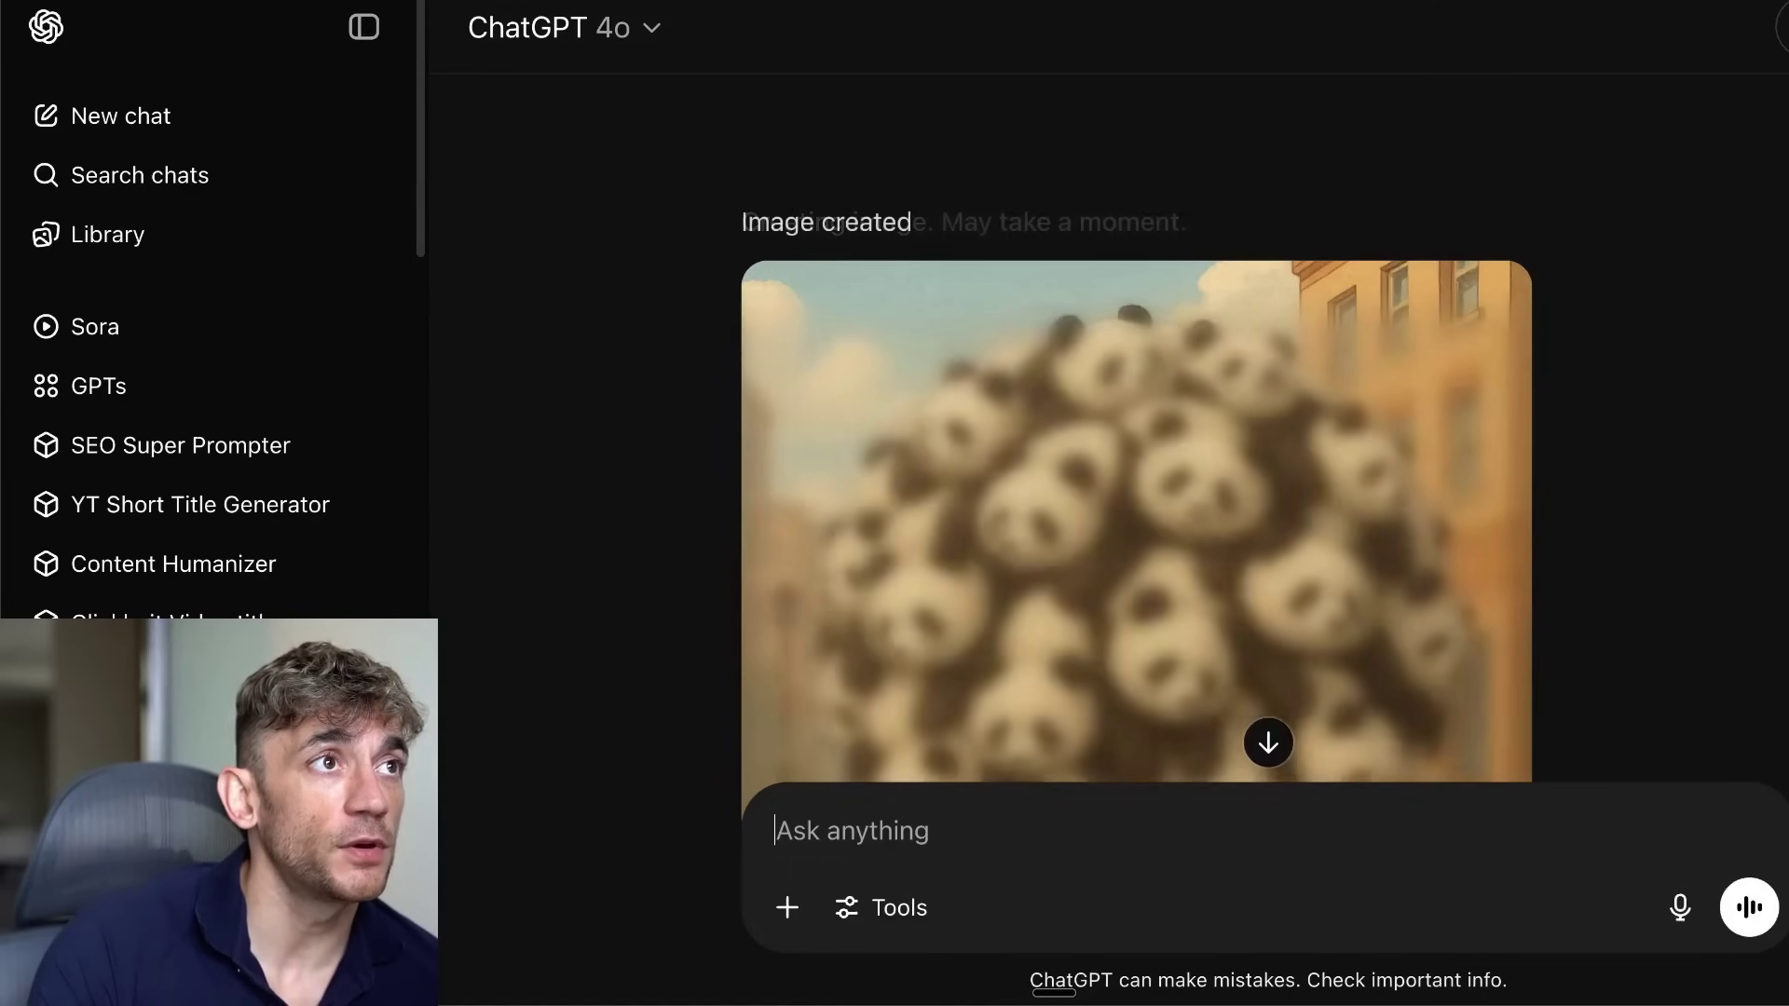
- Enlarge the ChatGPT window and compare its panda image with the Flux panda image
scroll(1386, 512, "down", 5)
scroll(1054, 226, "up", 2)
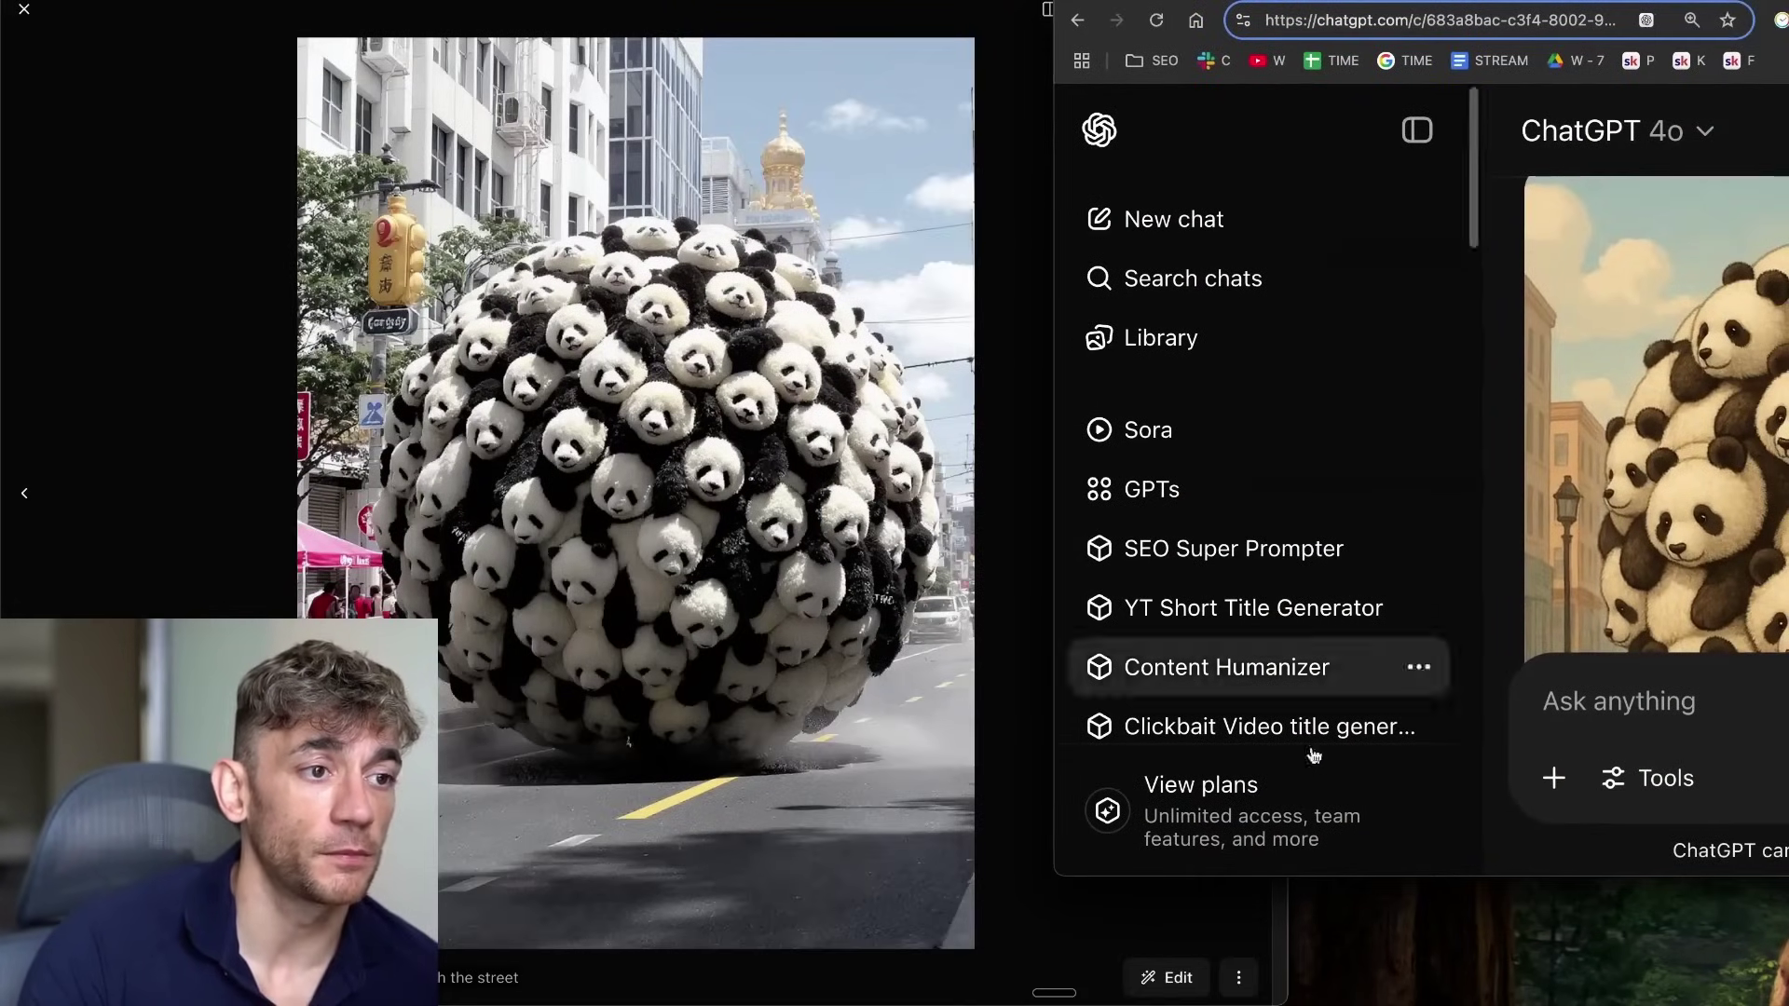
left_click_drag(1347, 876, 1323, 1003)
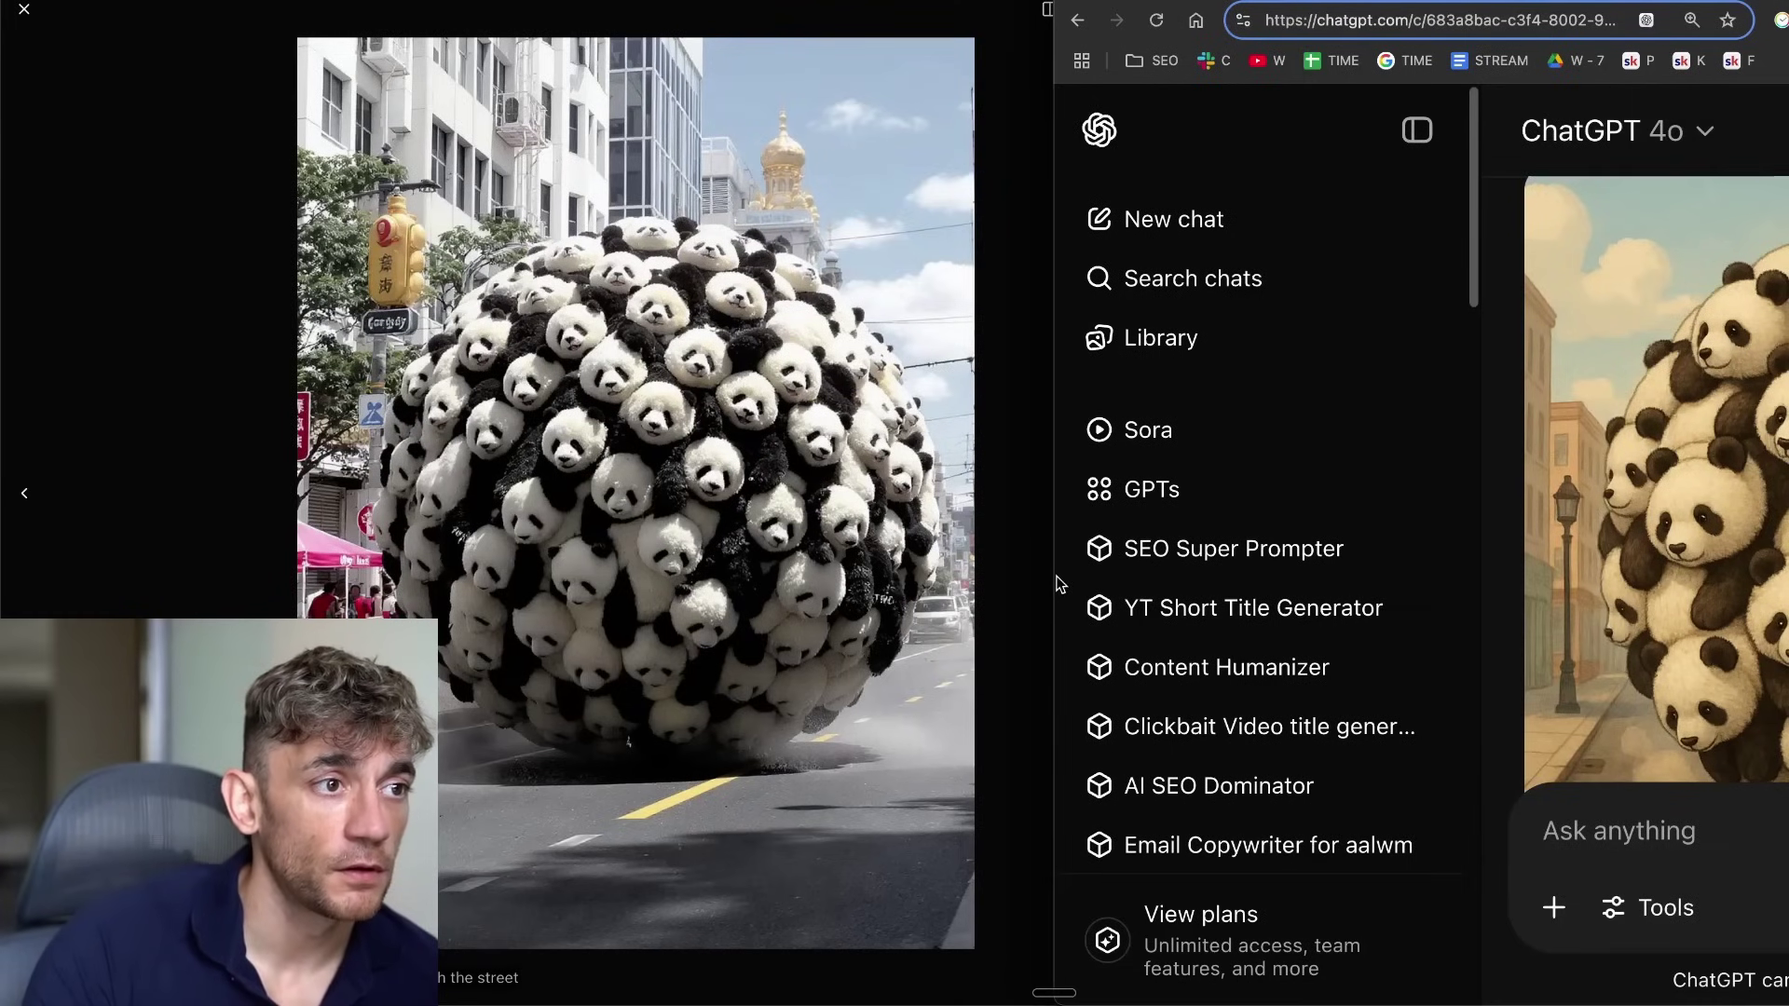
left_click_drag(1056, 587, 618, 587)
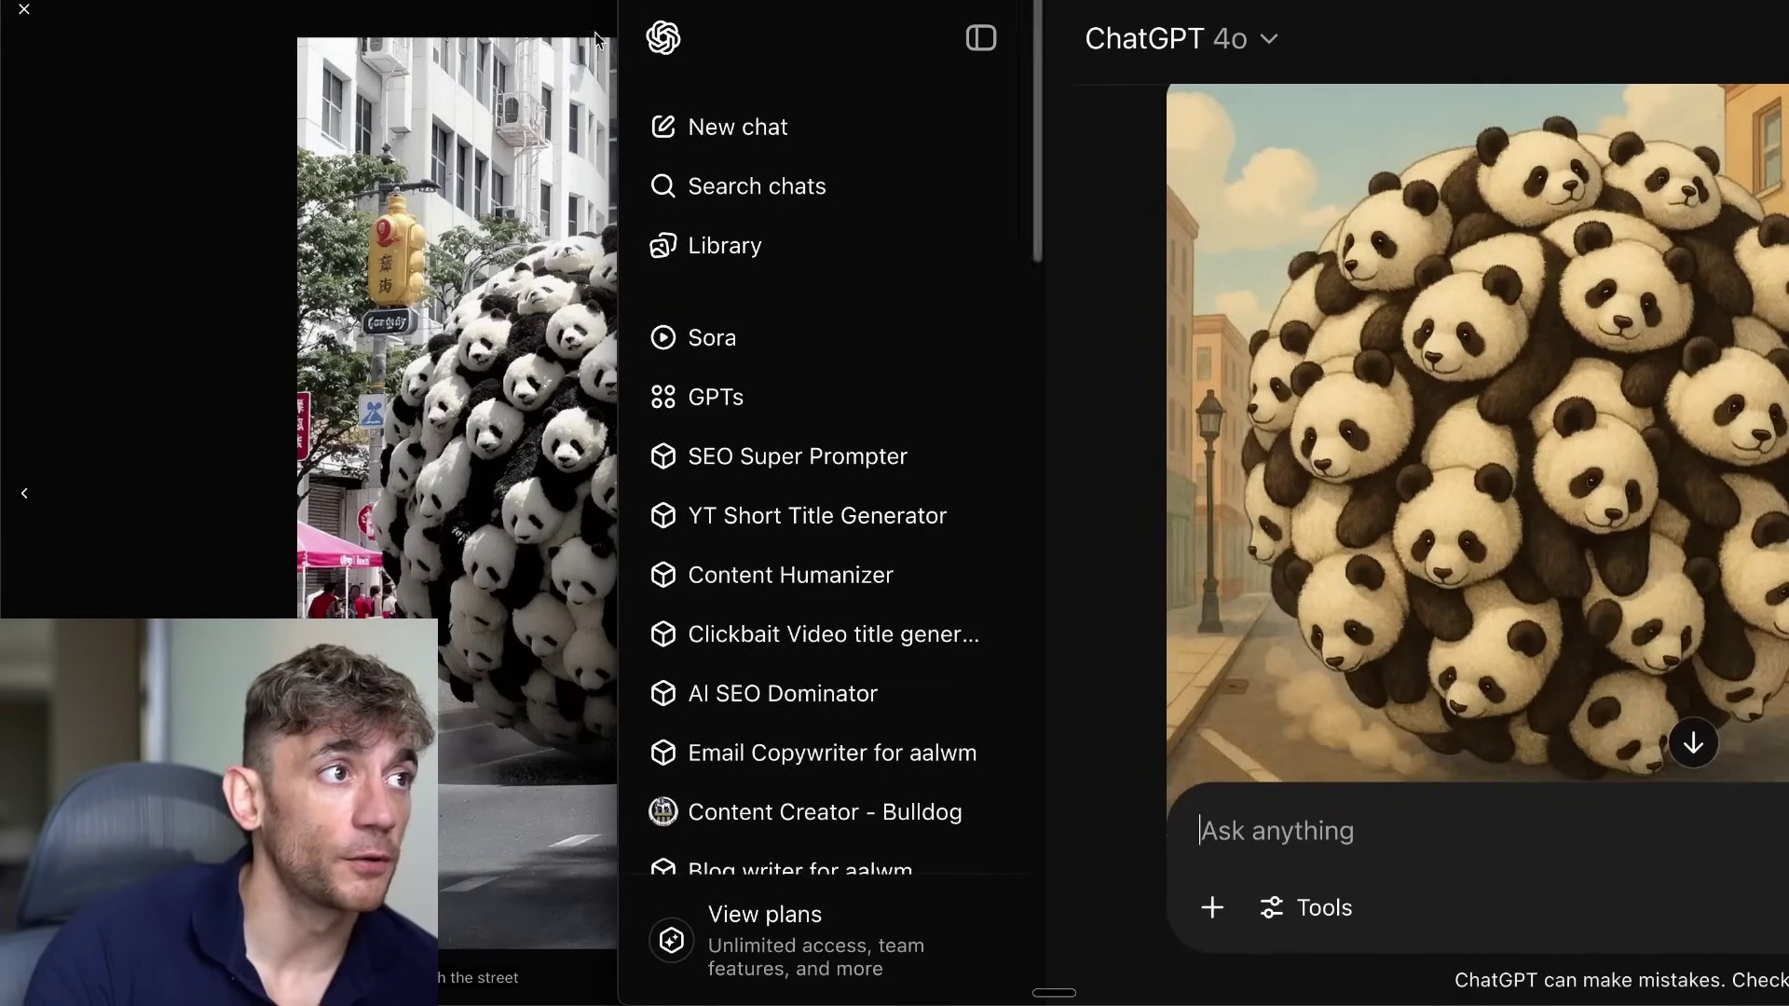
left_click(421, 318)
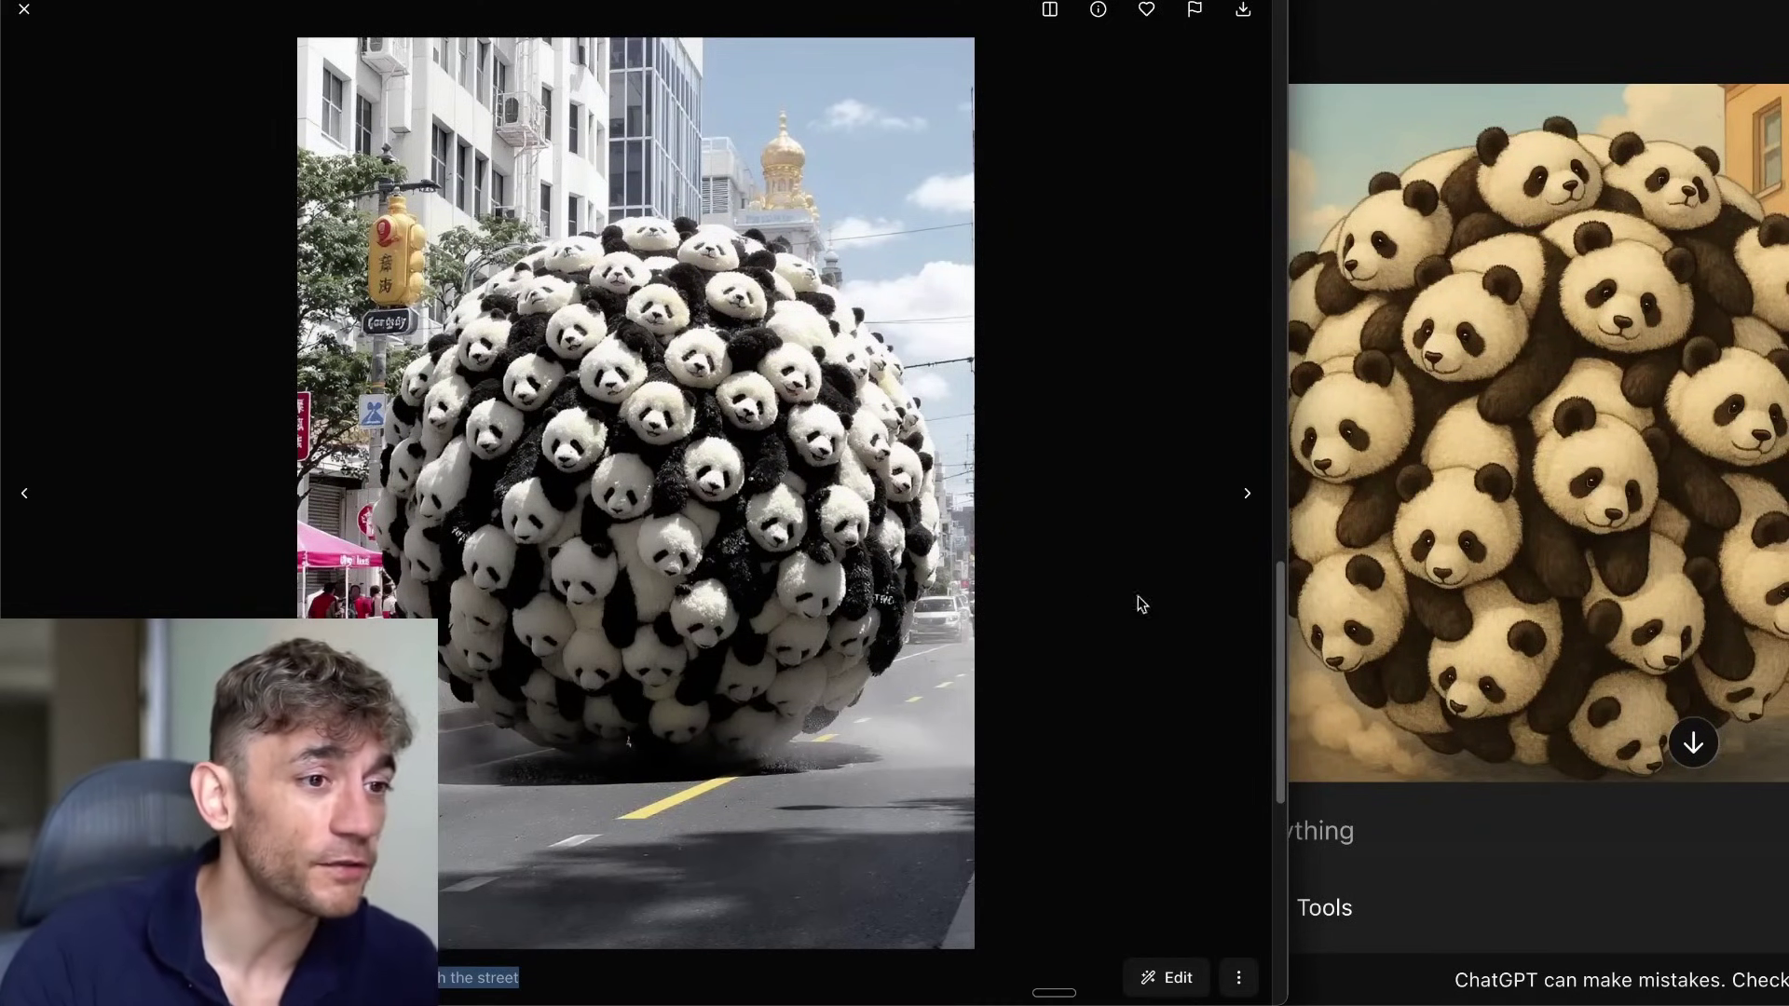
left_click(1430, 881)
- Ask ChatGPT to 'make it photo realistic'
type("ma")
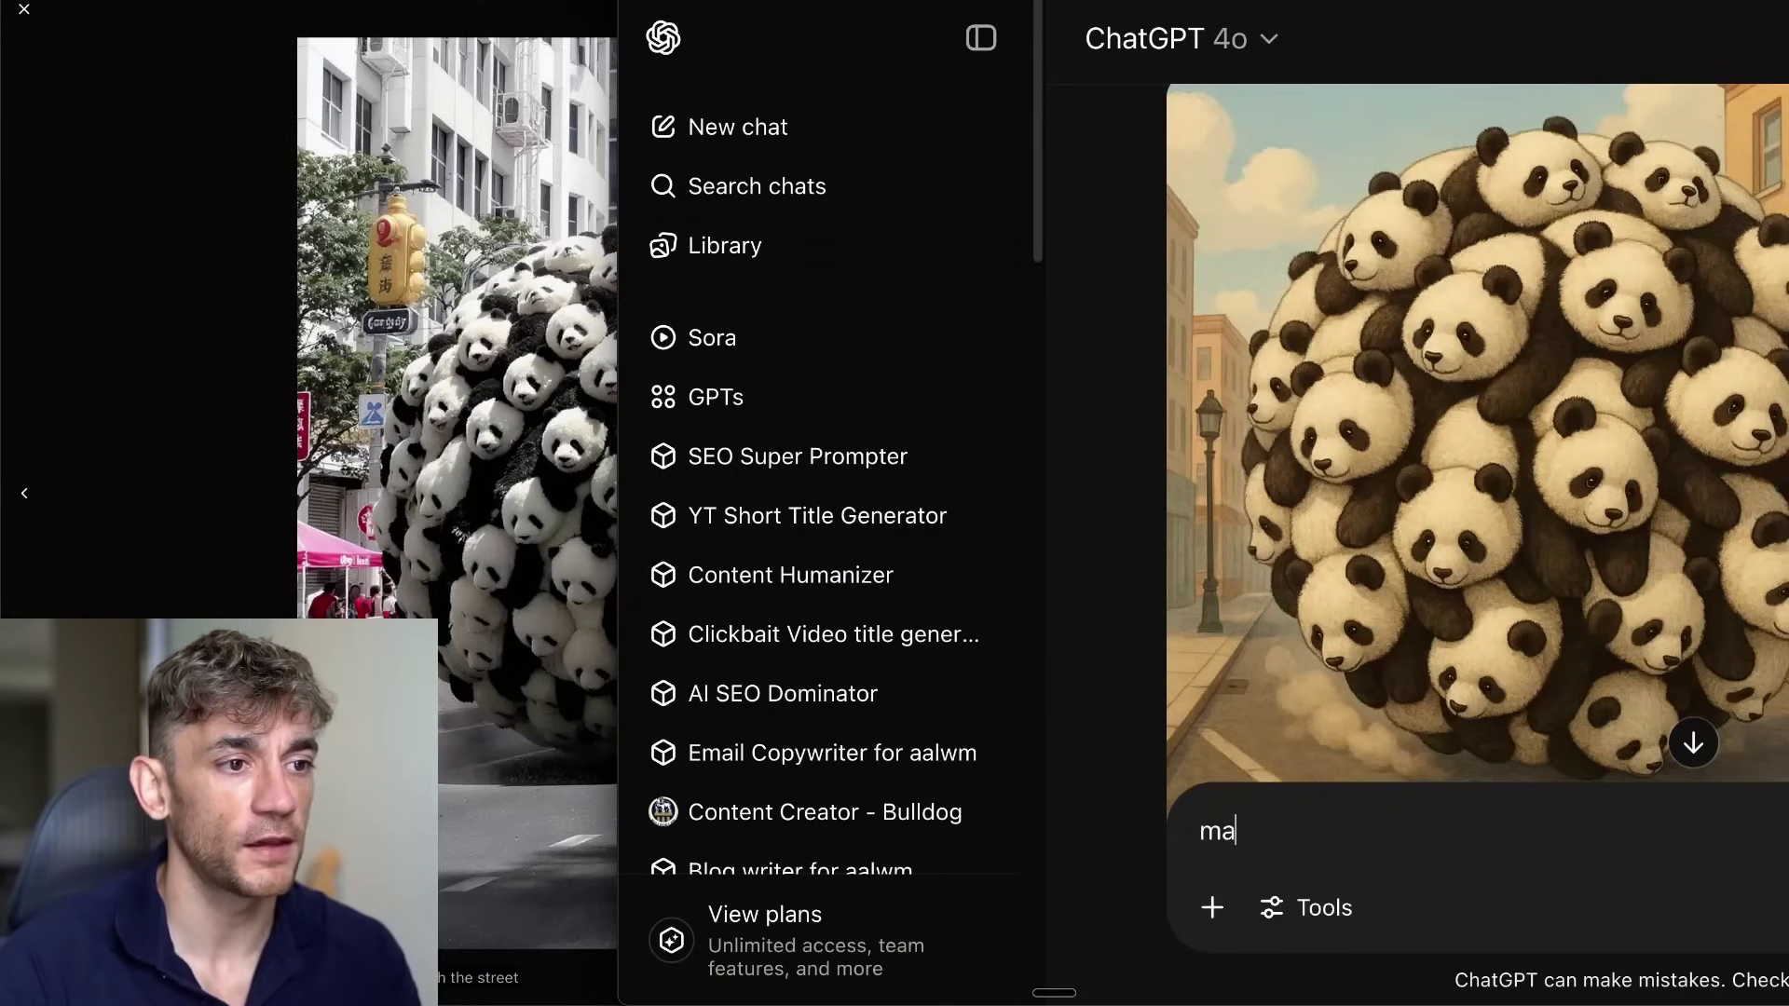
type("ke it phot")
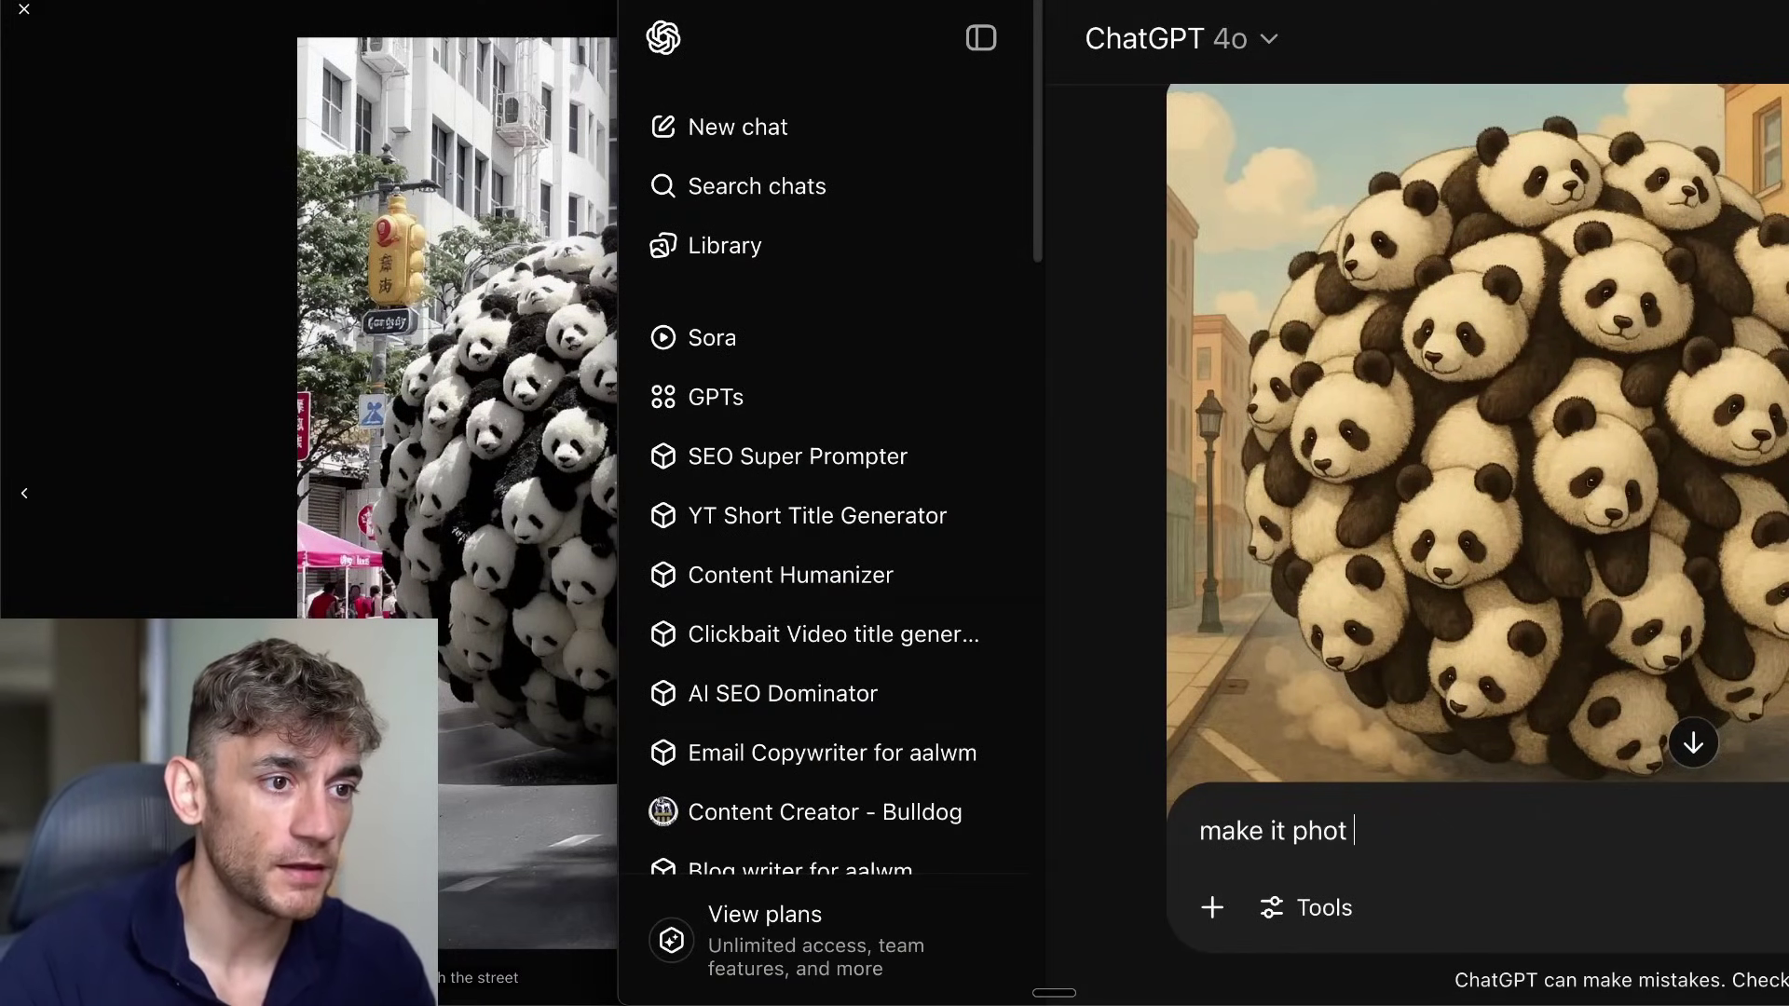
type("o realistic")
key("Return")
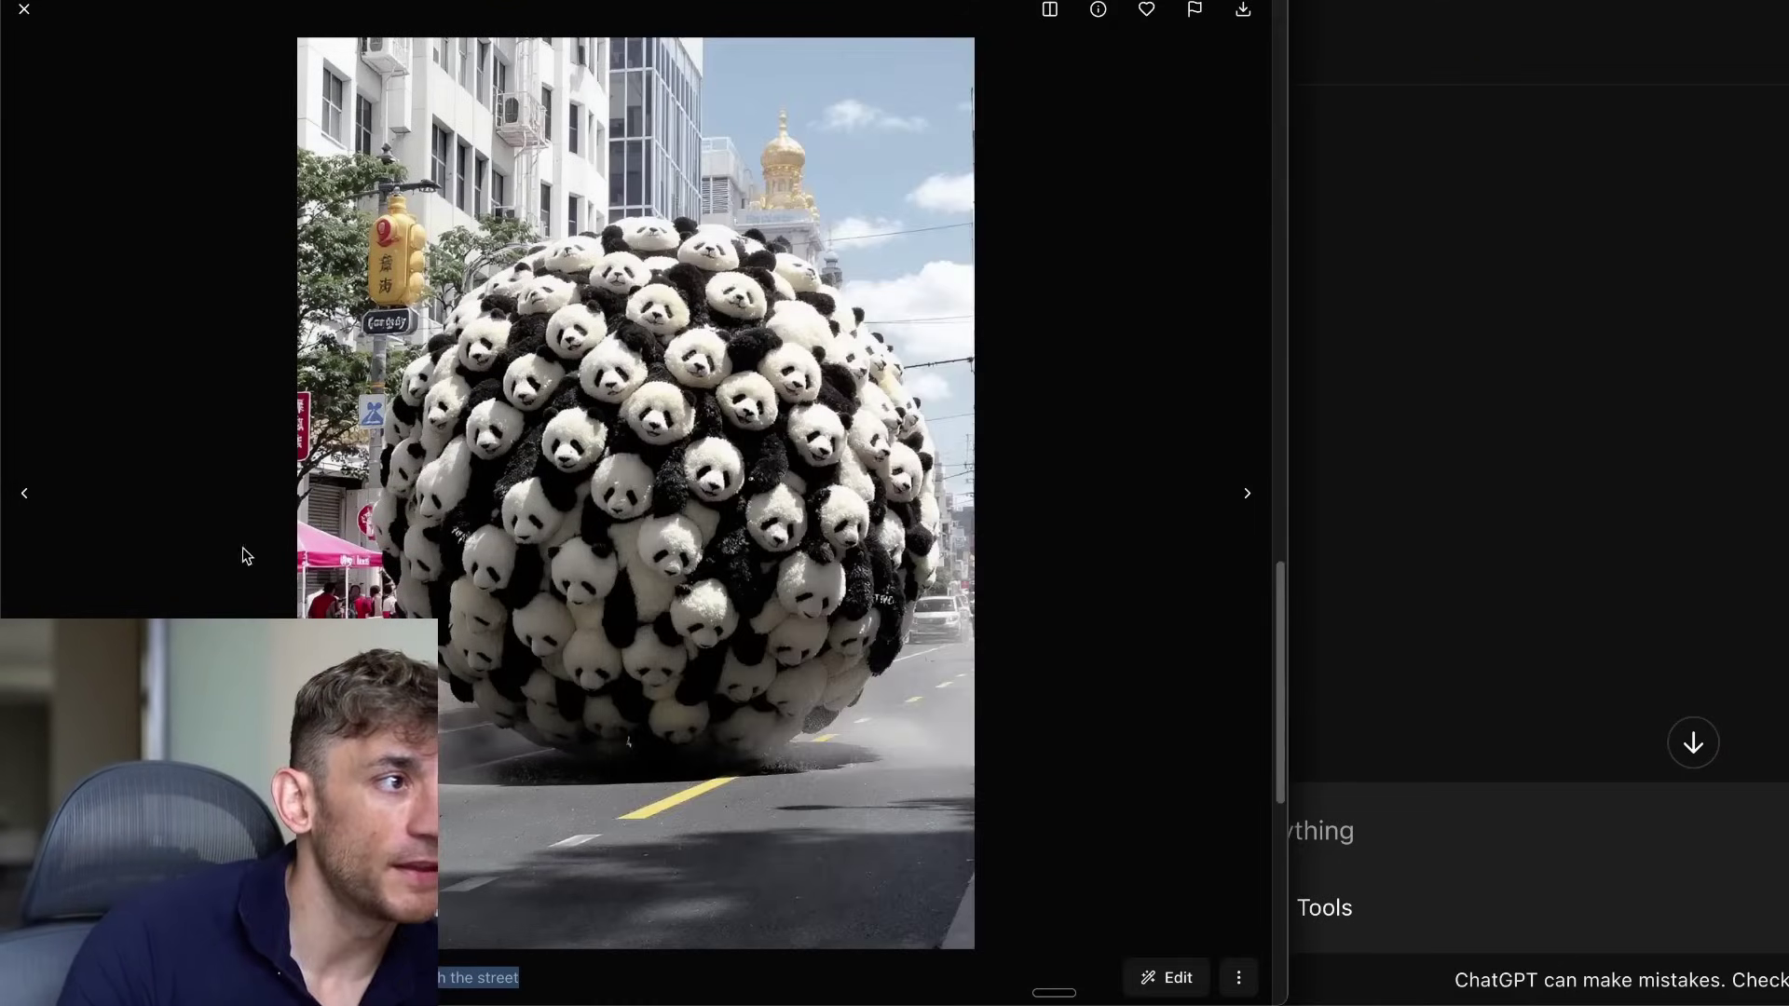
double_click(242, 546)
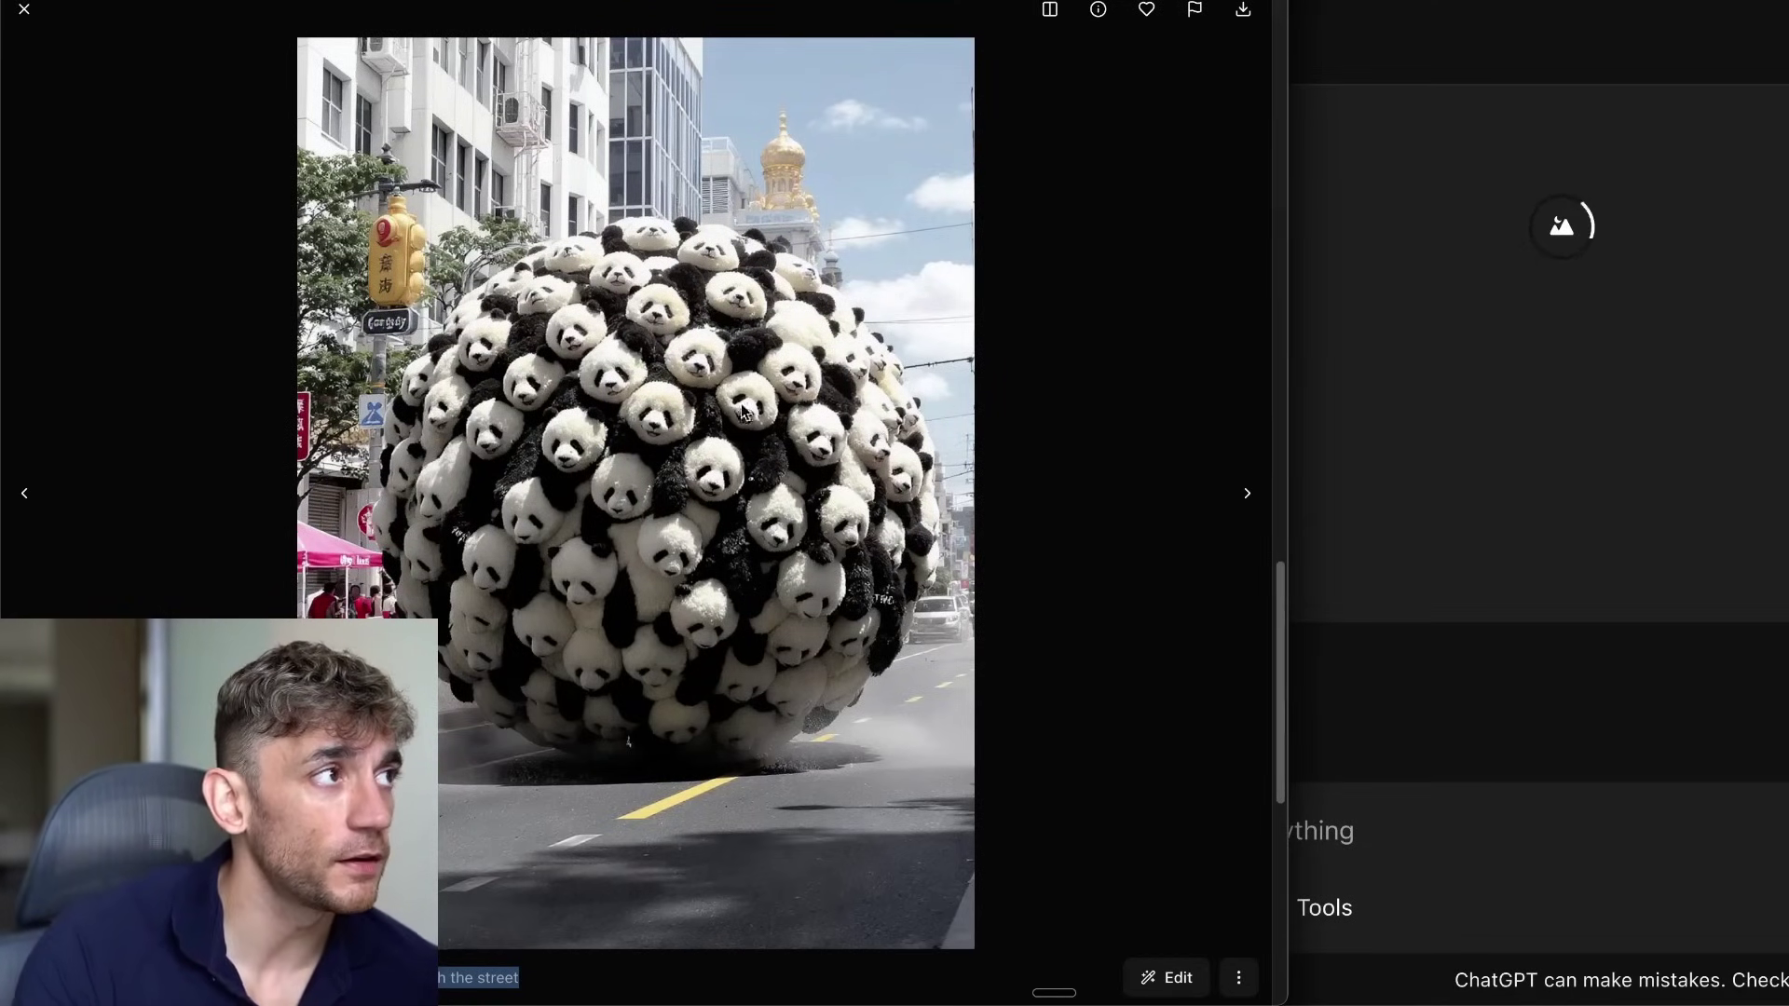
- Close the panda viewer and open the New York gangster grillz portrait from the Examples gallery
key("Escape")
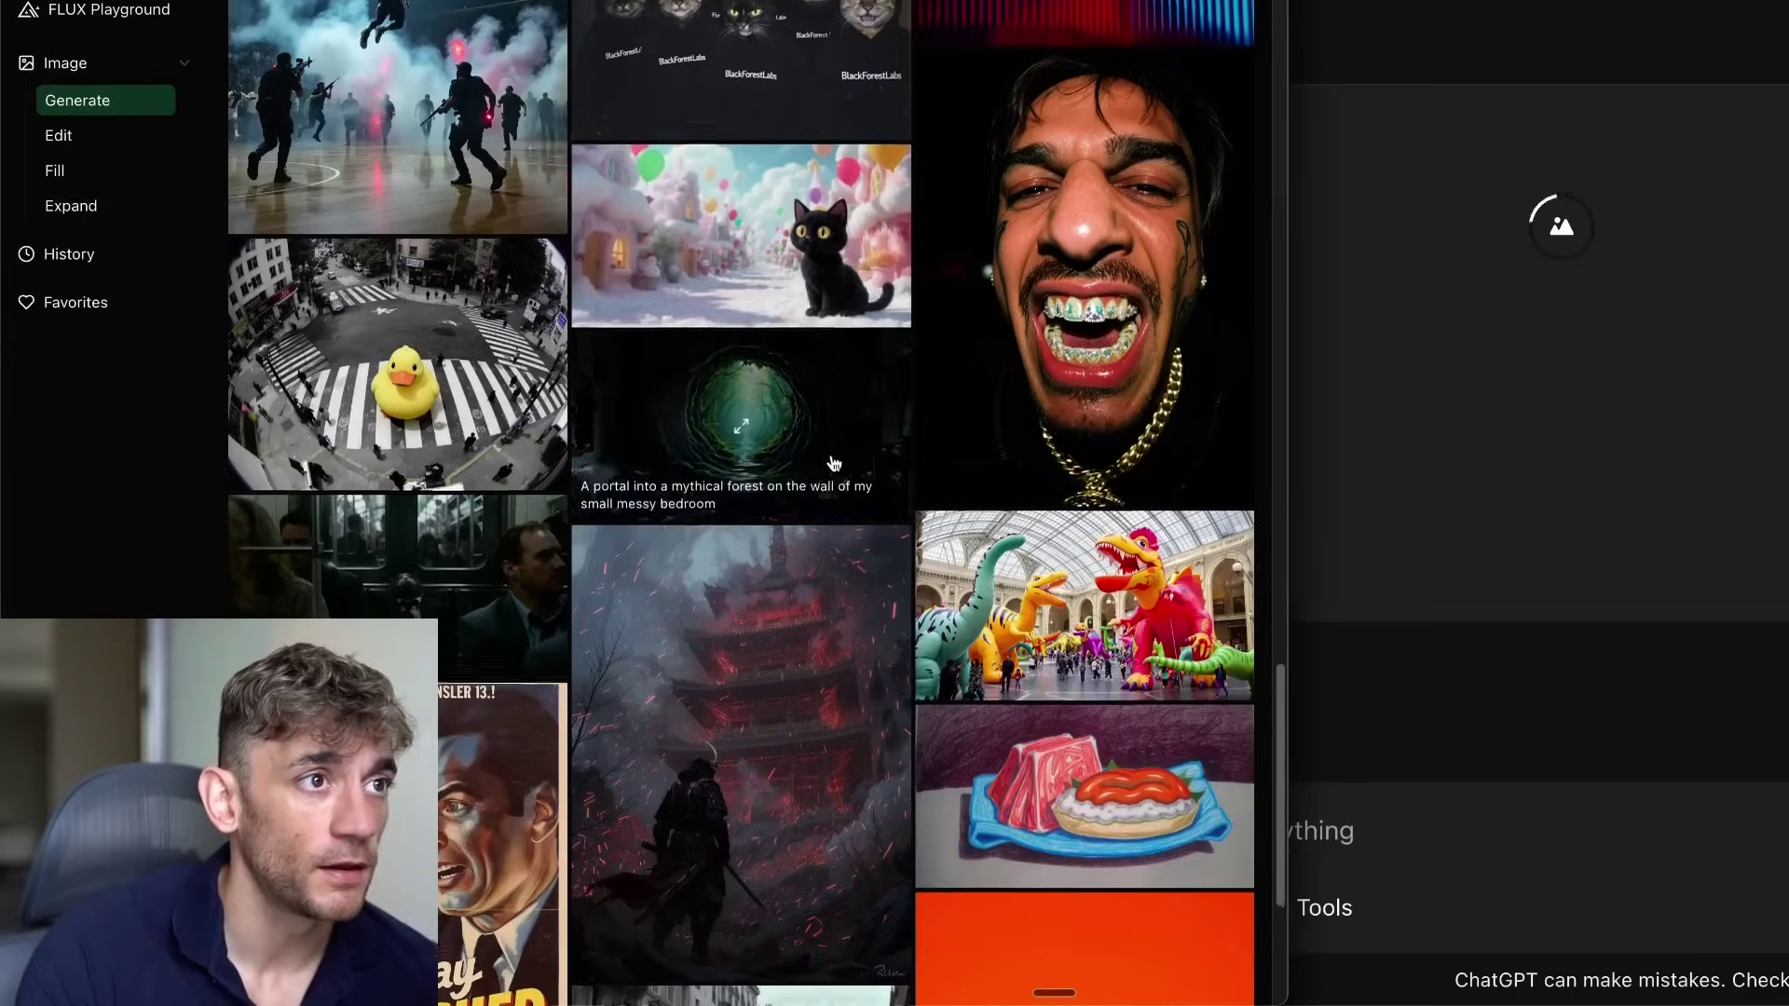
scroll(834, 463, "up", 20)
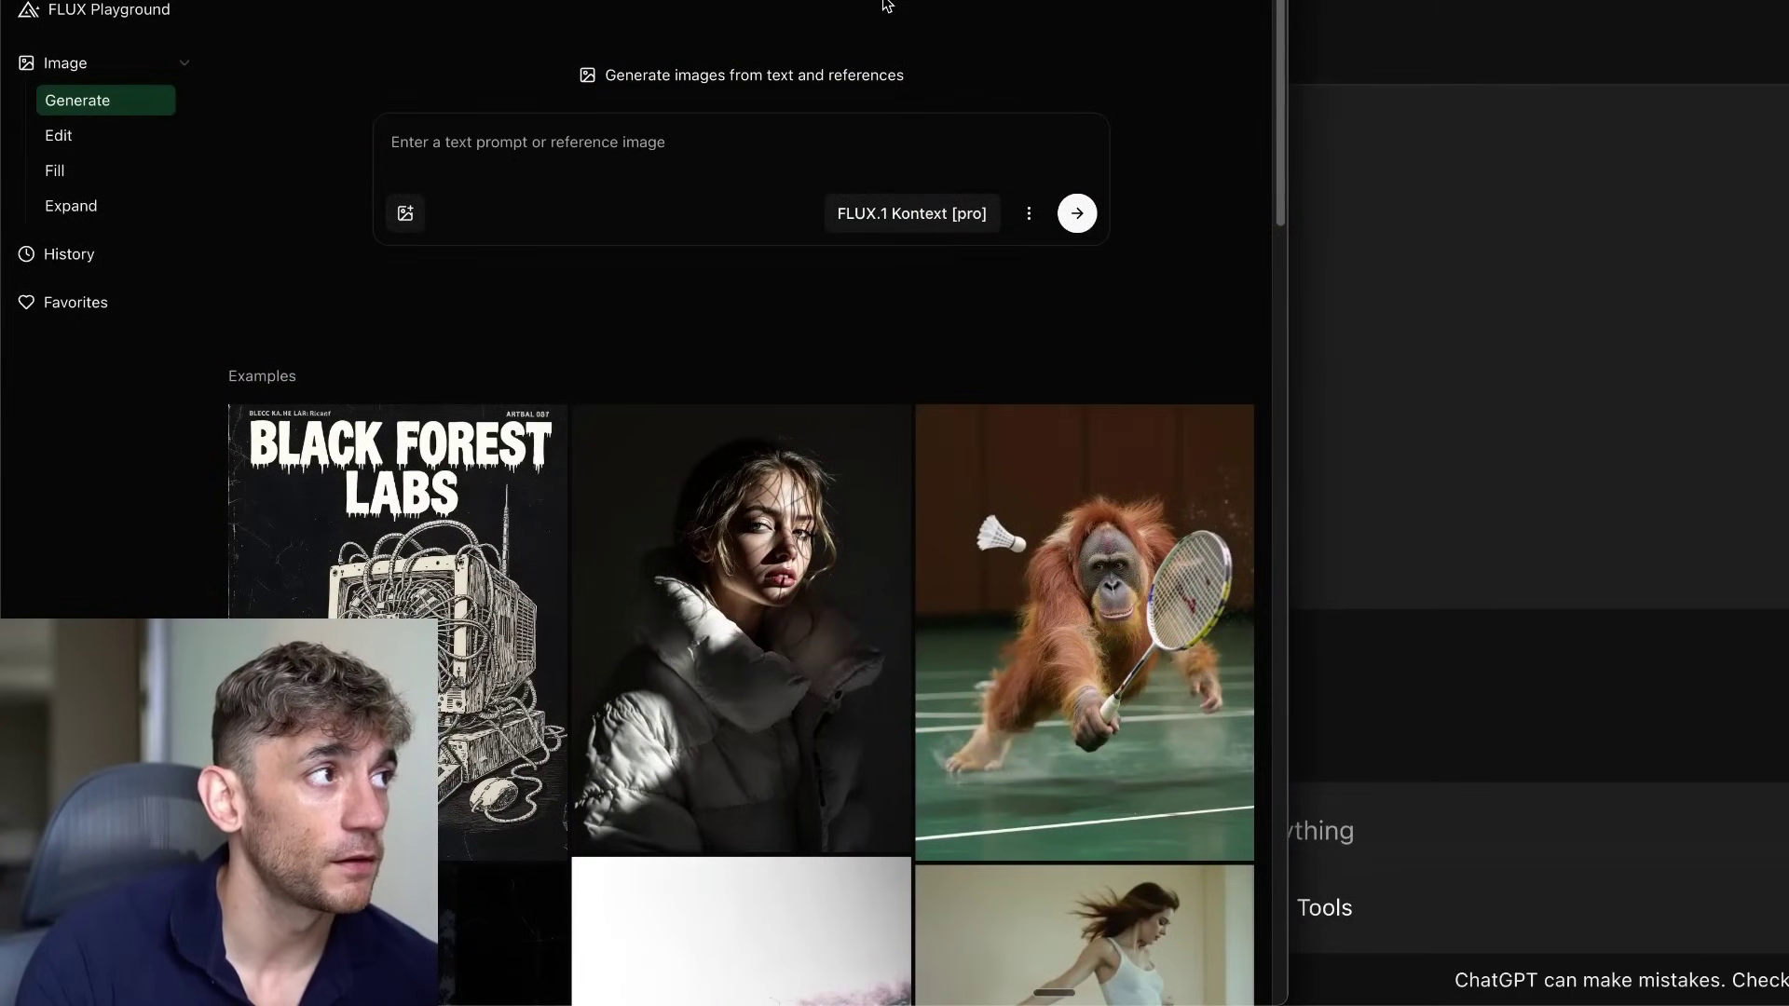
scroll(1244, 492, "down", 5)
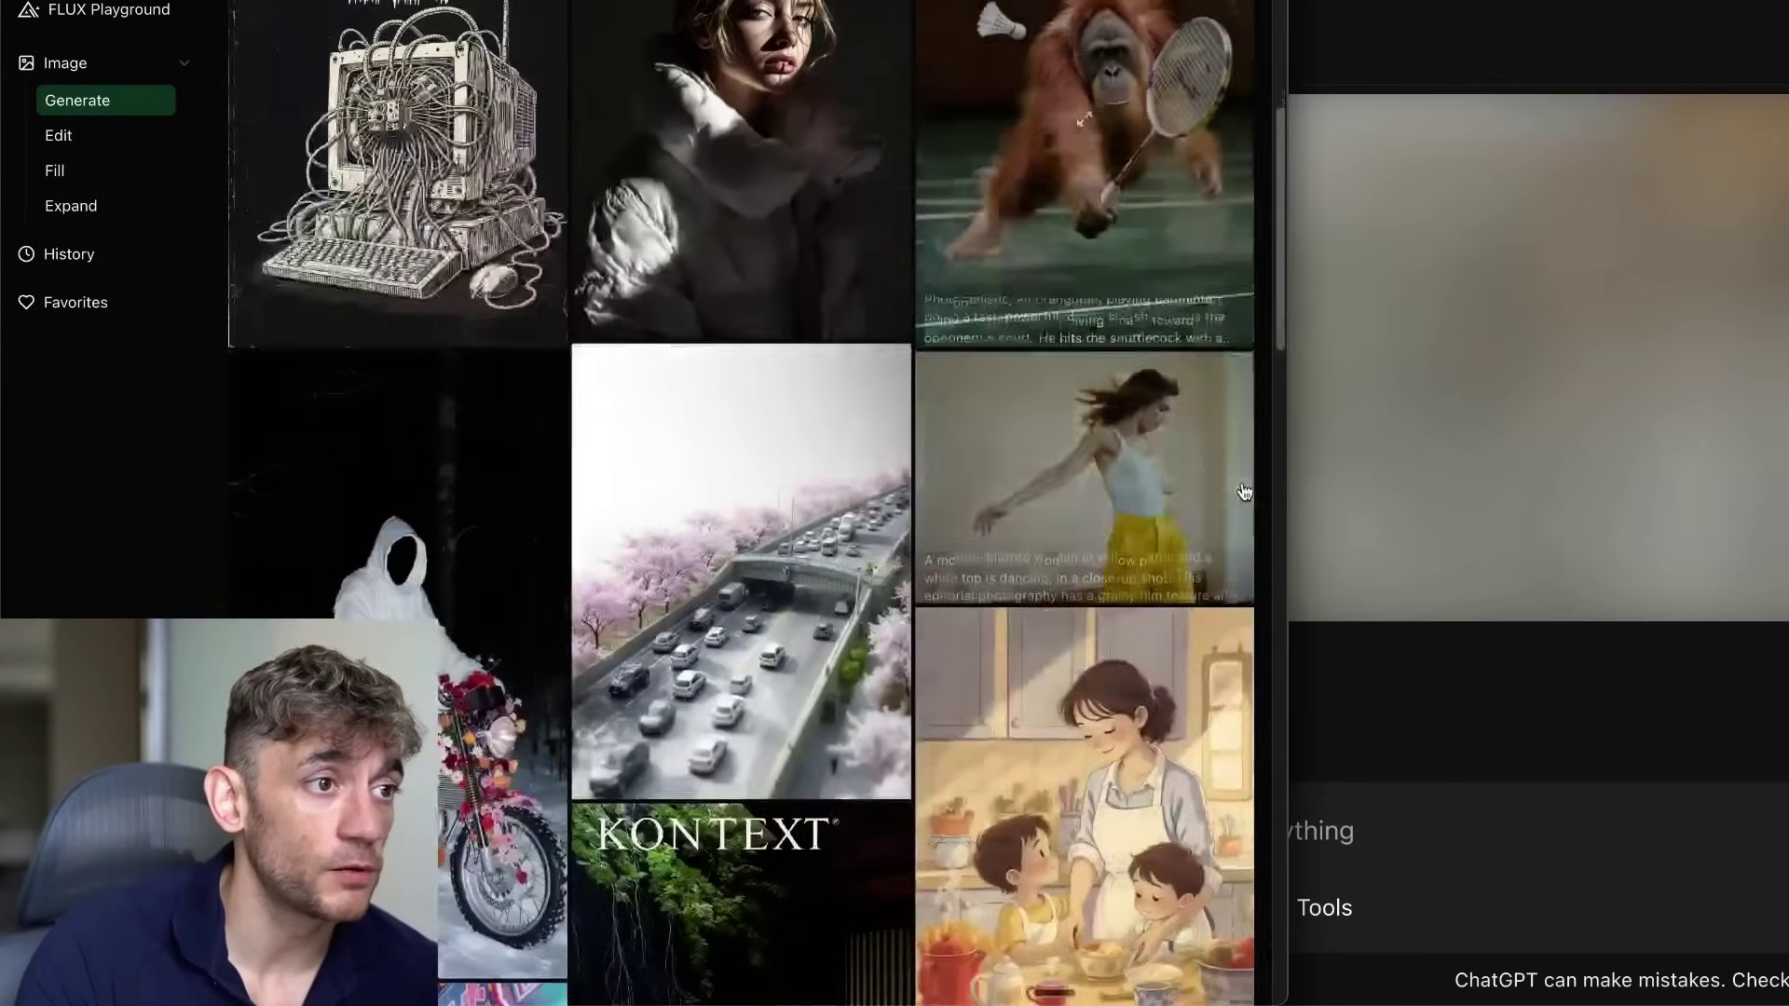
scroll(1244, 492, "down", 15)
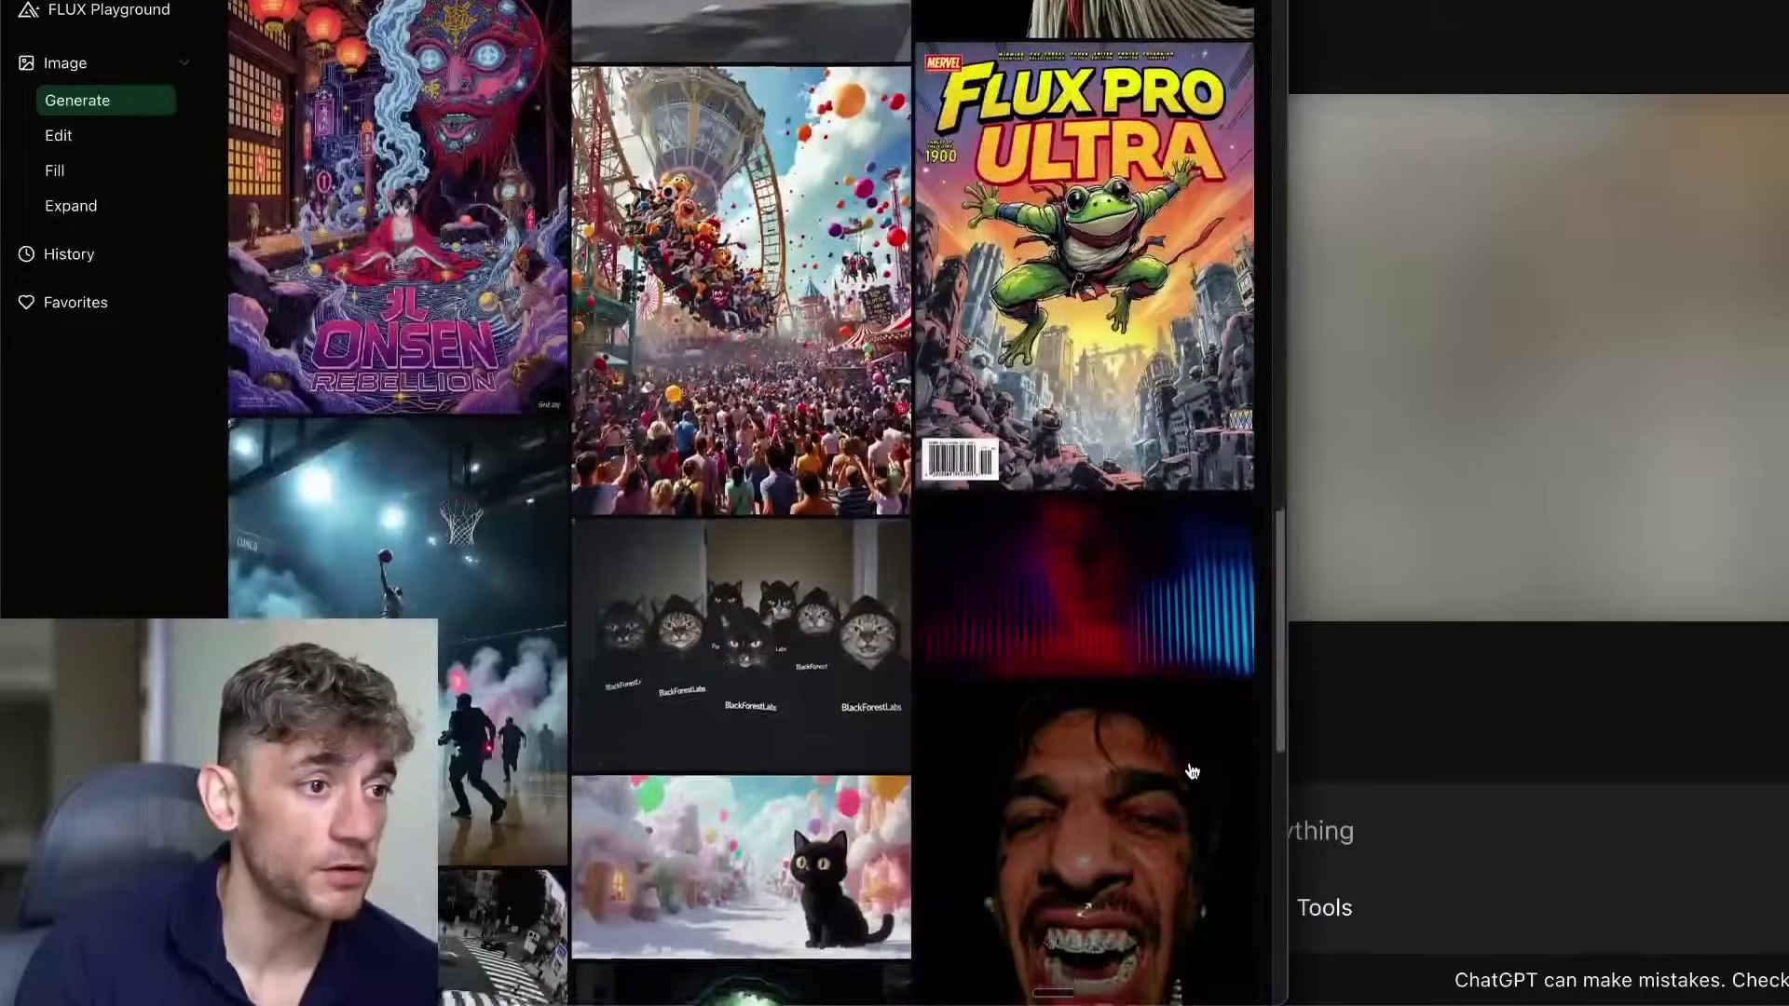
scroll(1192, 772, "down", 3)
left_click(1148, 517)
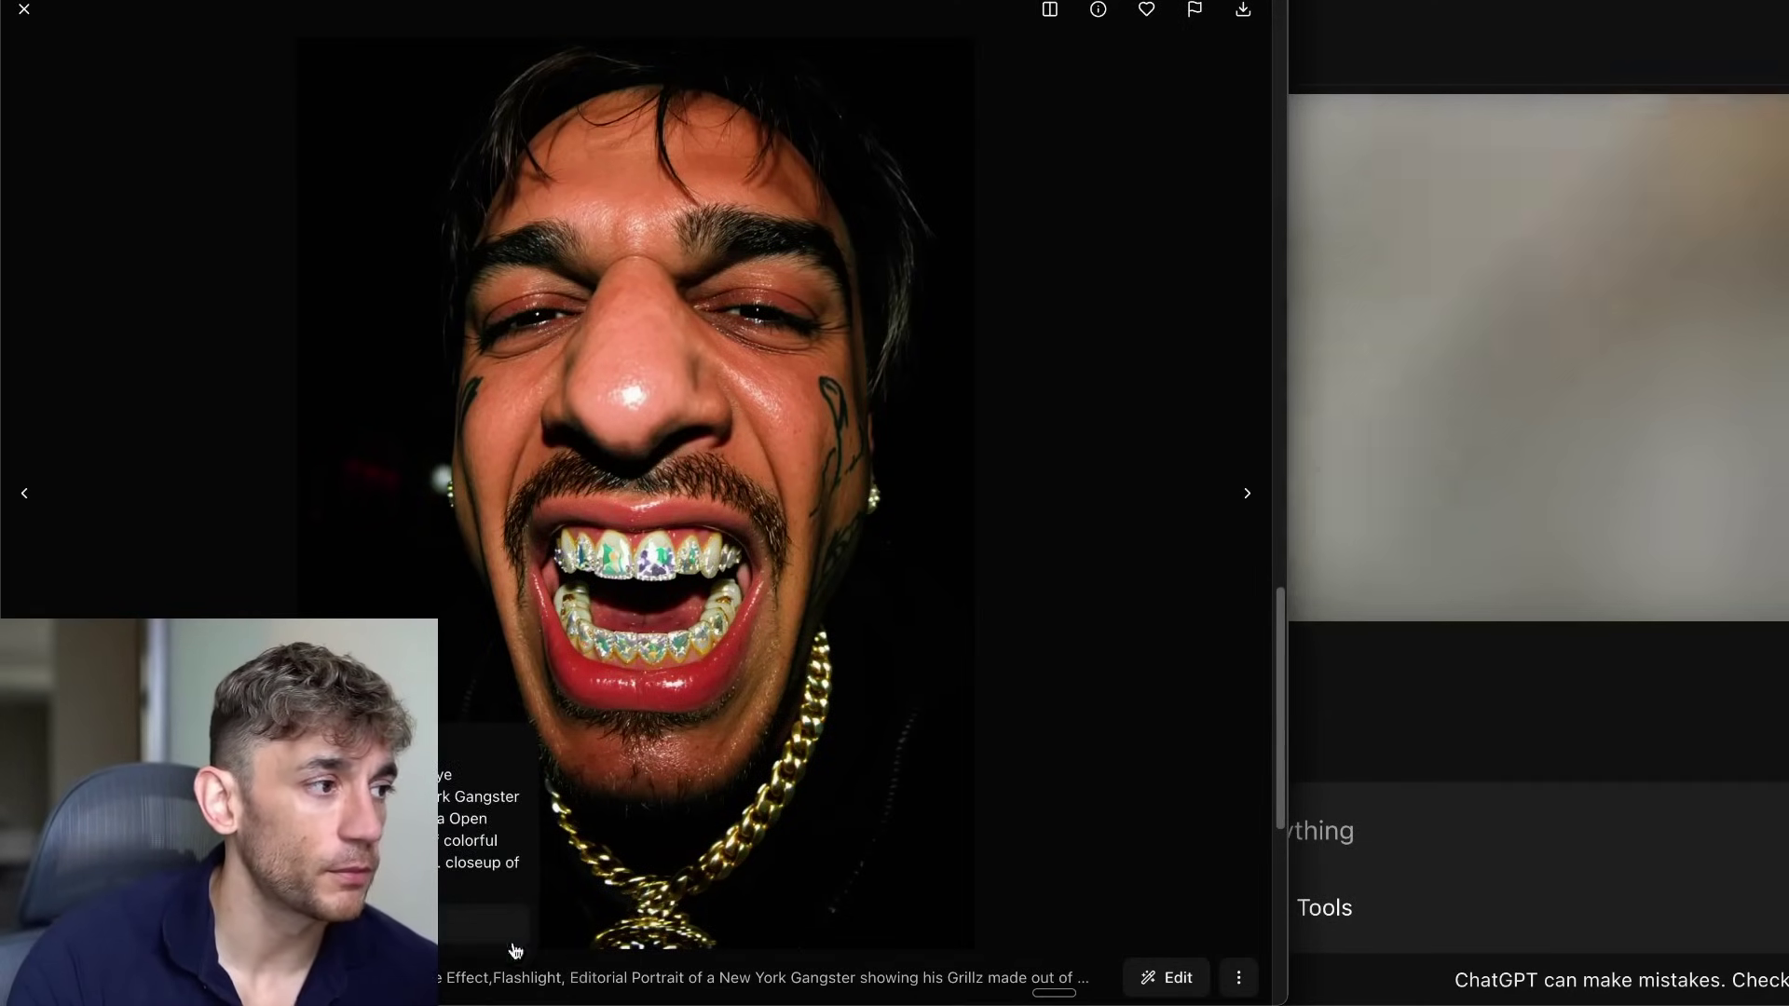
- Select the grillz portrait's prompt text and bring ChatGPT back to the front
left_click_drag(515, 951, 1217, 723)
left_click(1614, 705)
key("ctrl+t")
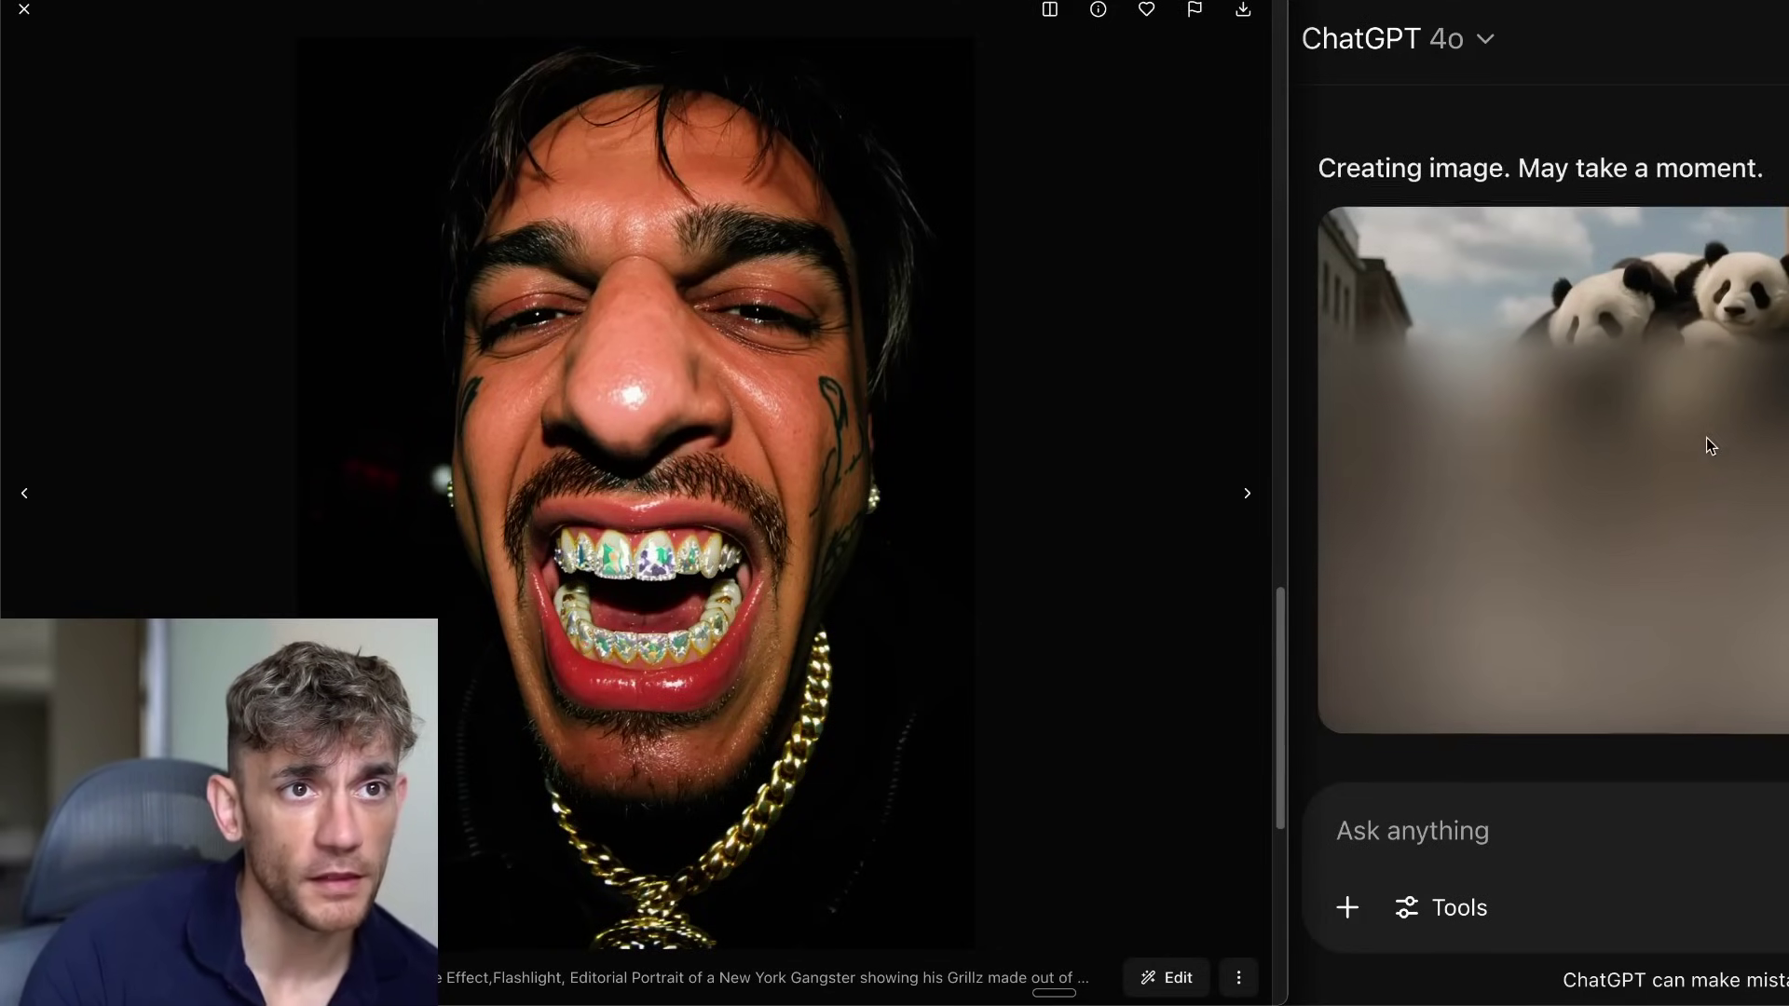
- Switch to the ChatGPT chat showing its colourful-grillz portrait version
scroll(1708, 438, "up", 1)
scroll(1708, 455, "down", 3)
scroll(1709, 460, "up", 3)
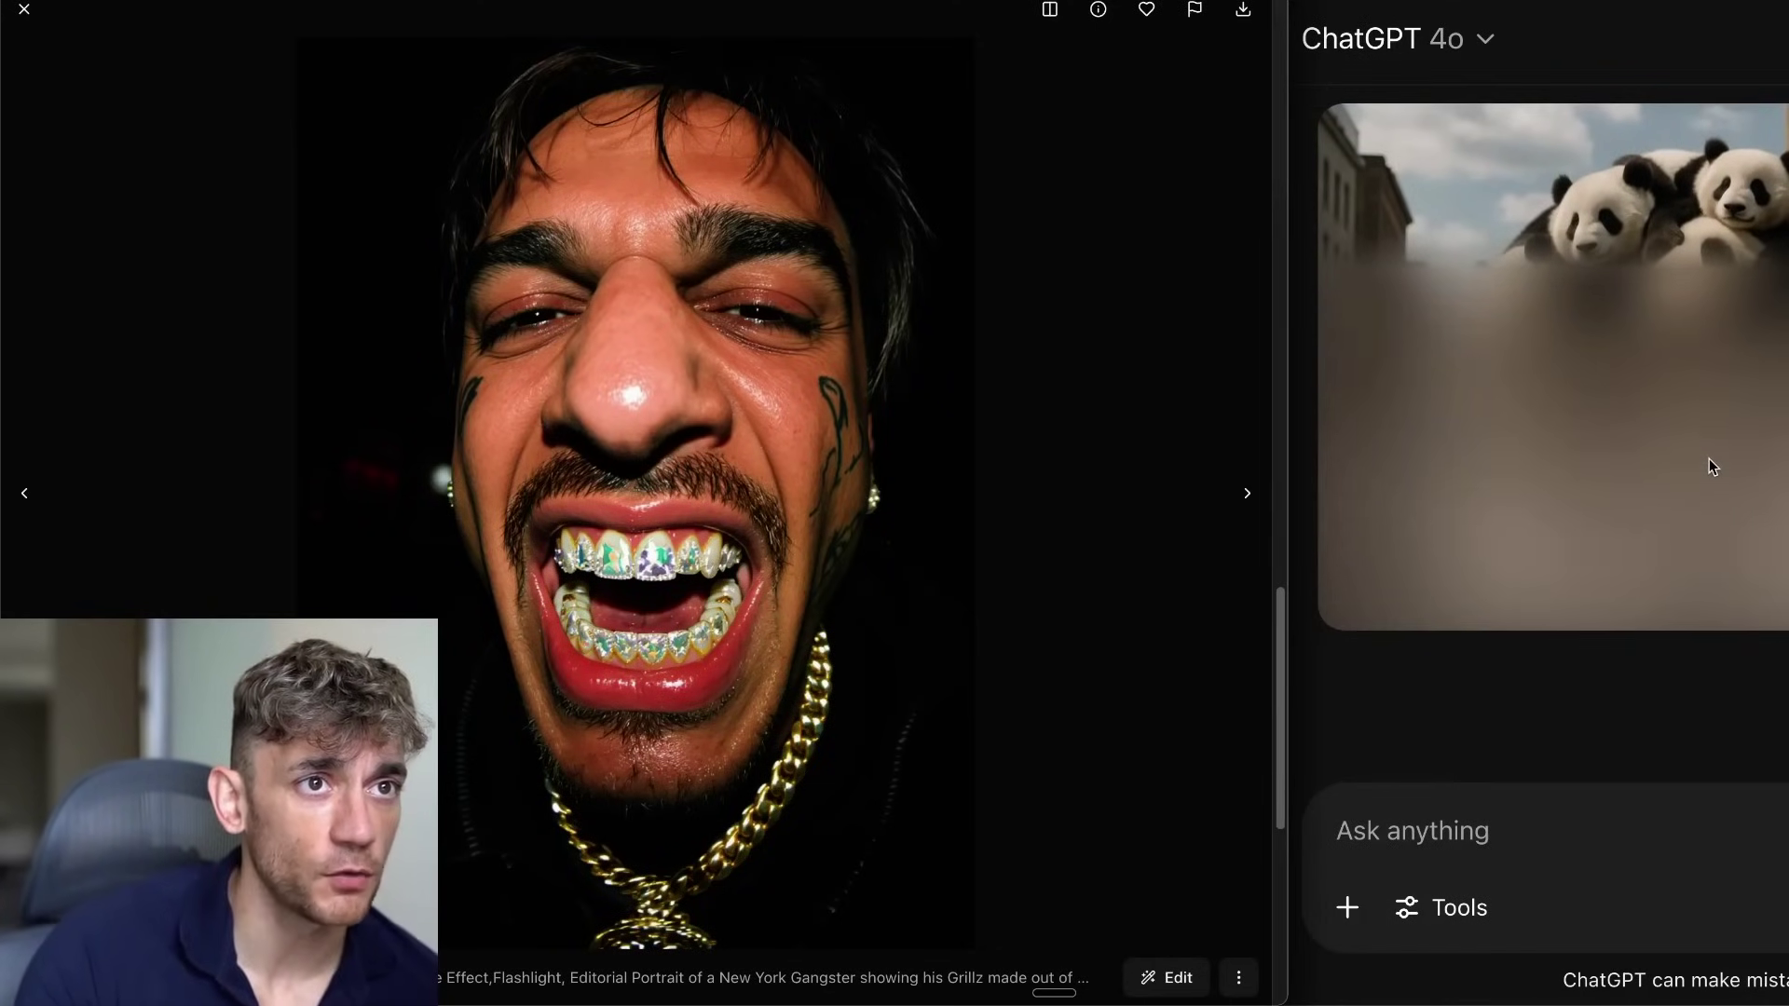
scroll(1617, 494, "up", 10)
scroll(1624, 456, "down", 10)
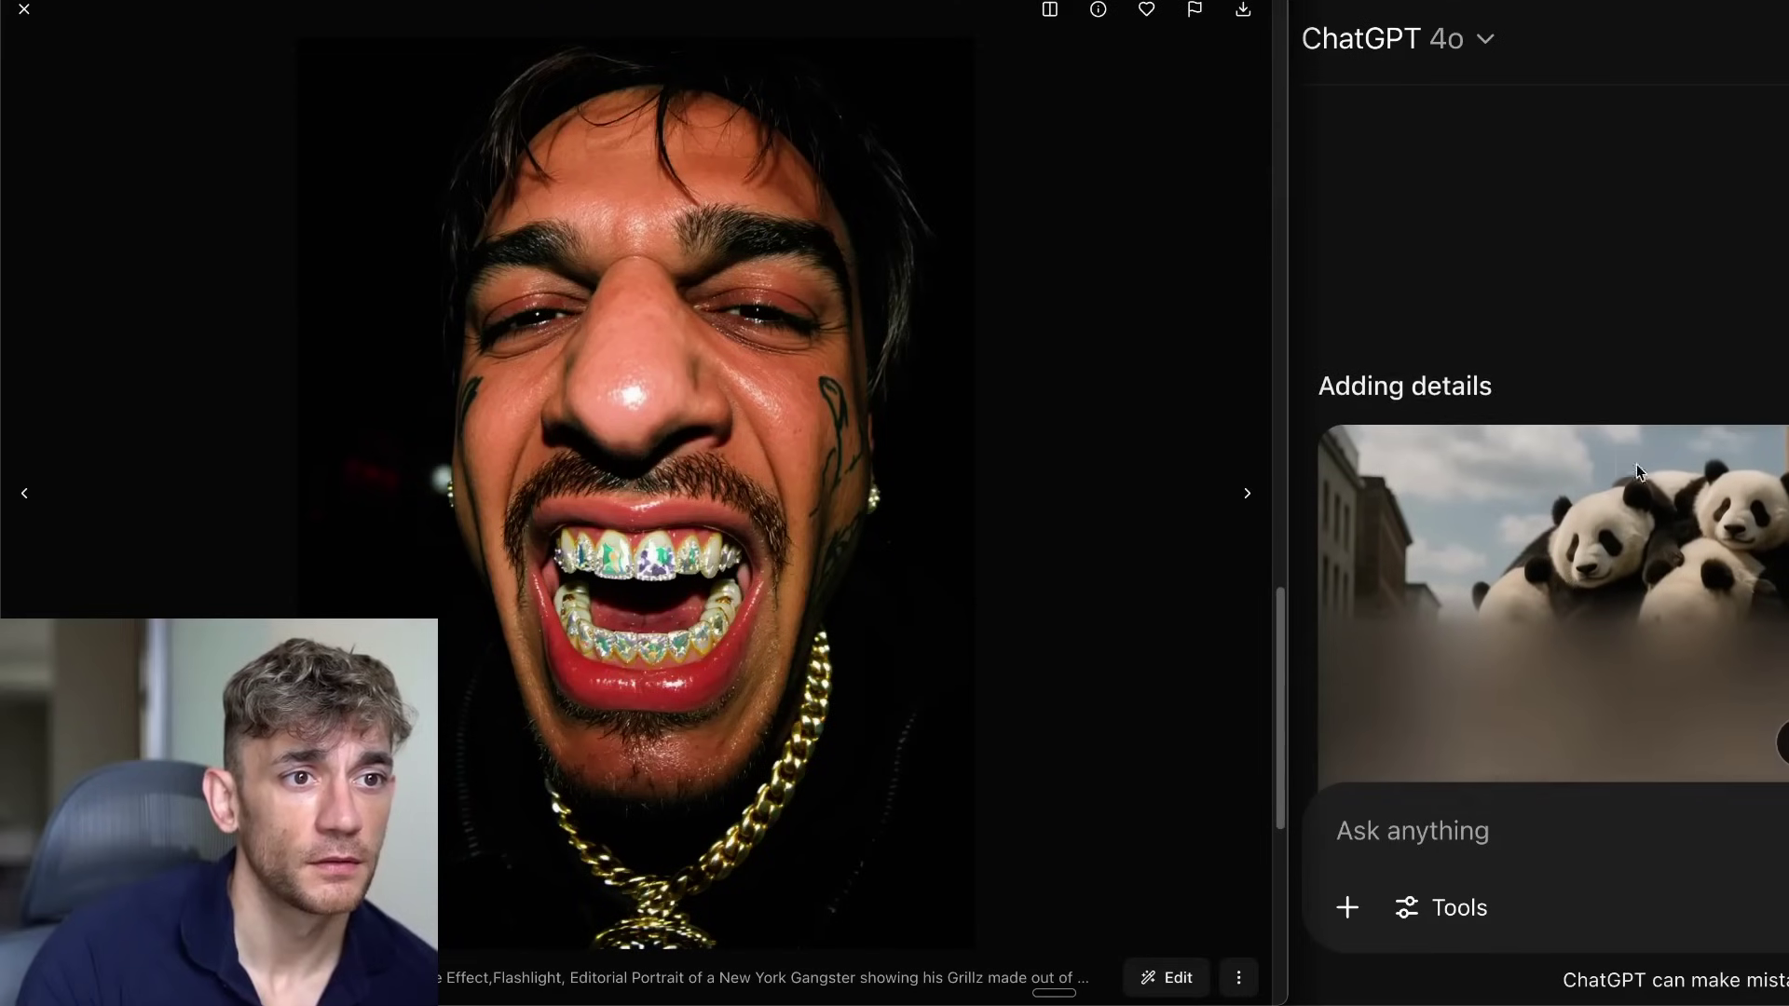
scroll(1642, 490, "down", 2)
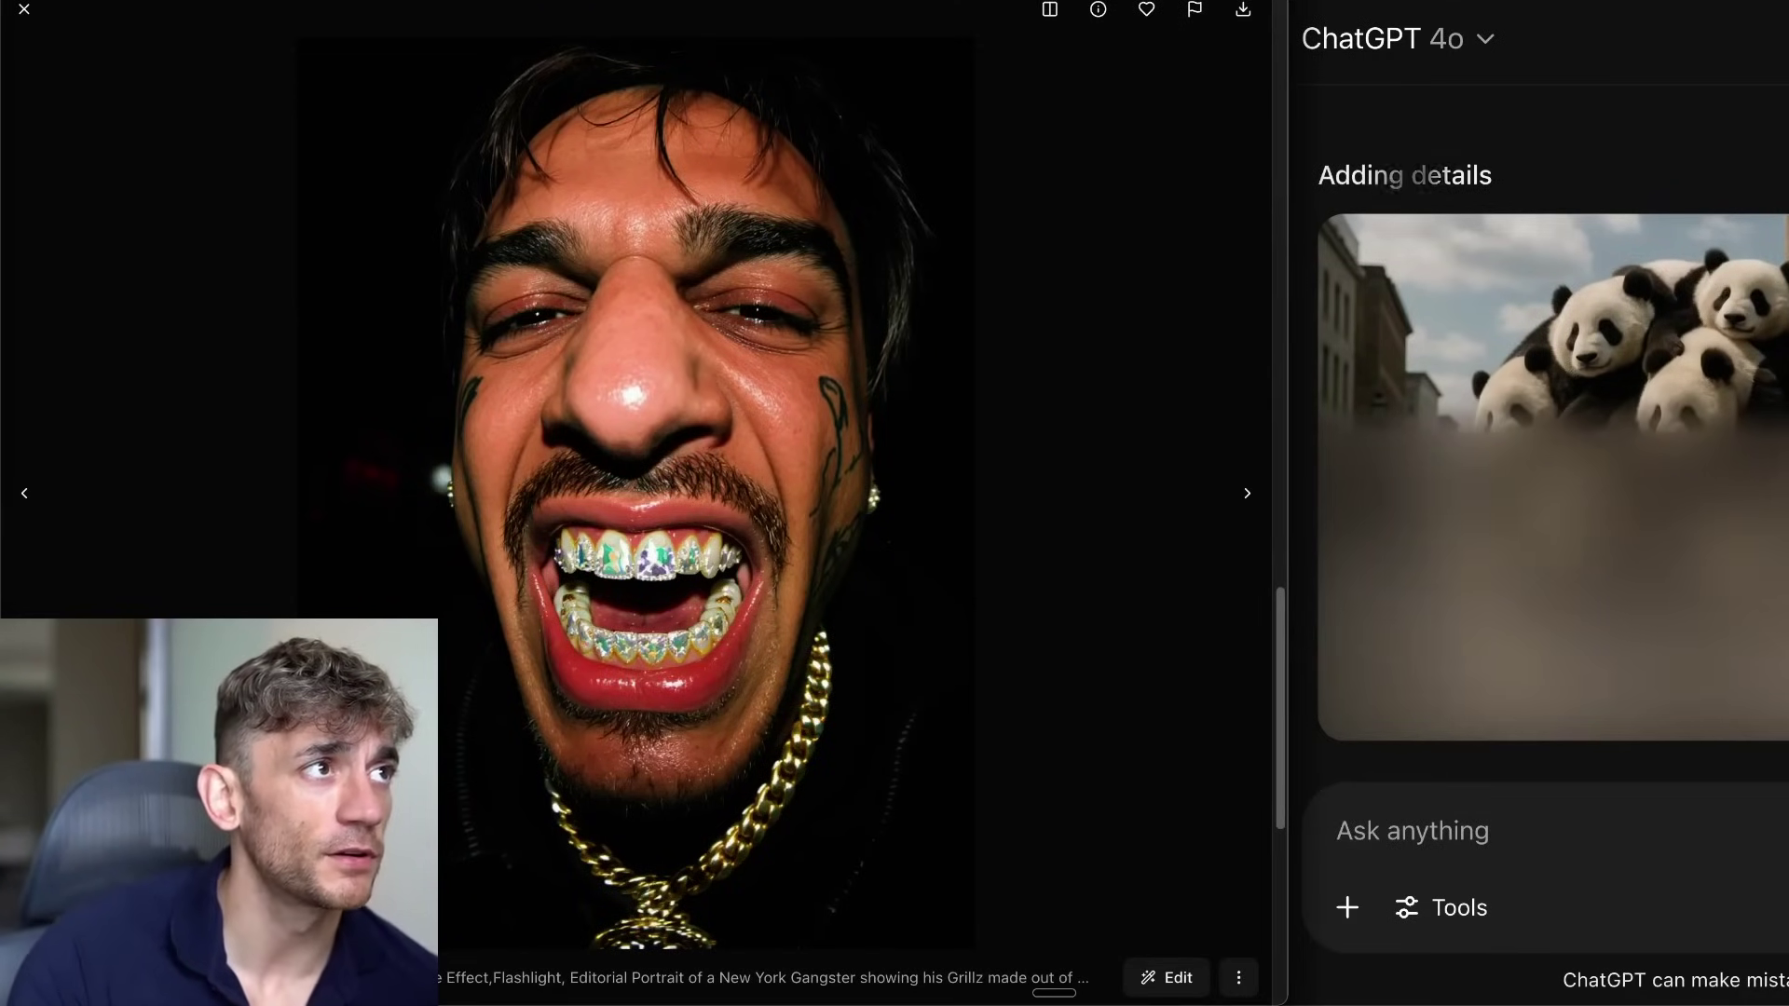
key("ctrl+Tab")
key("ctrl+Tab")
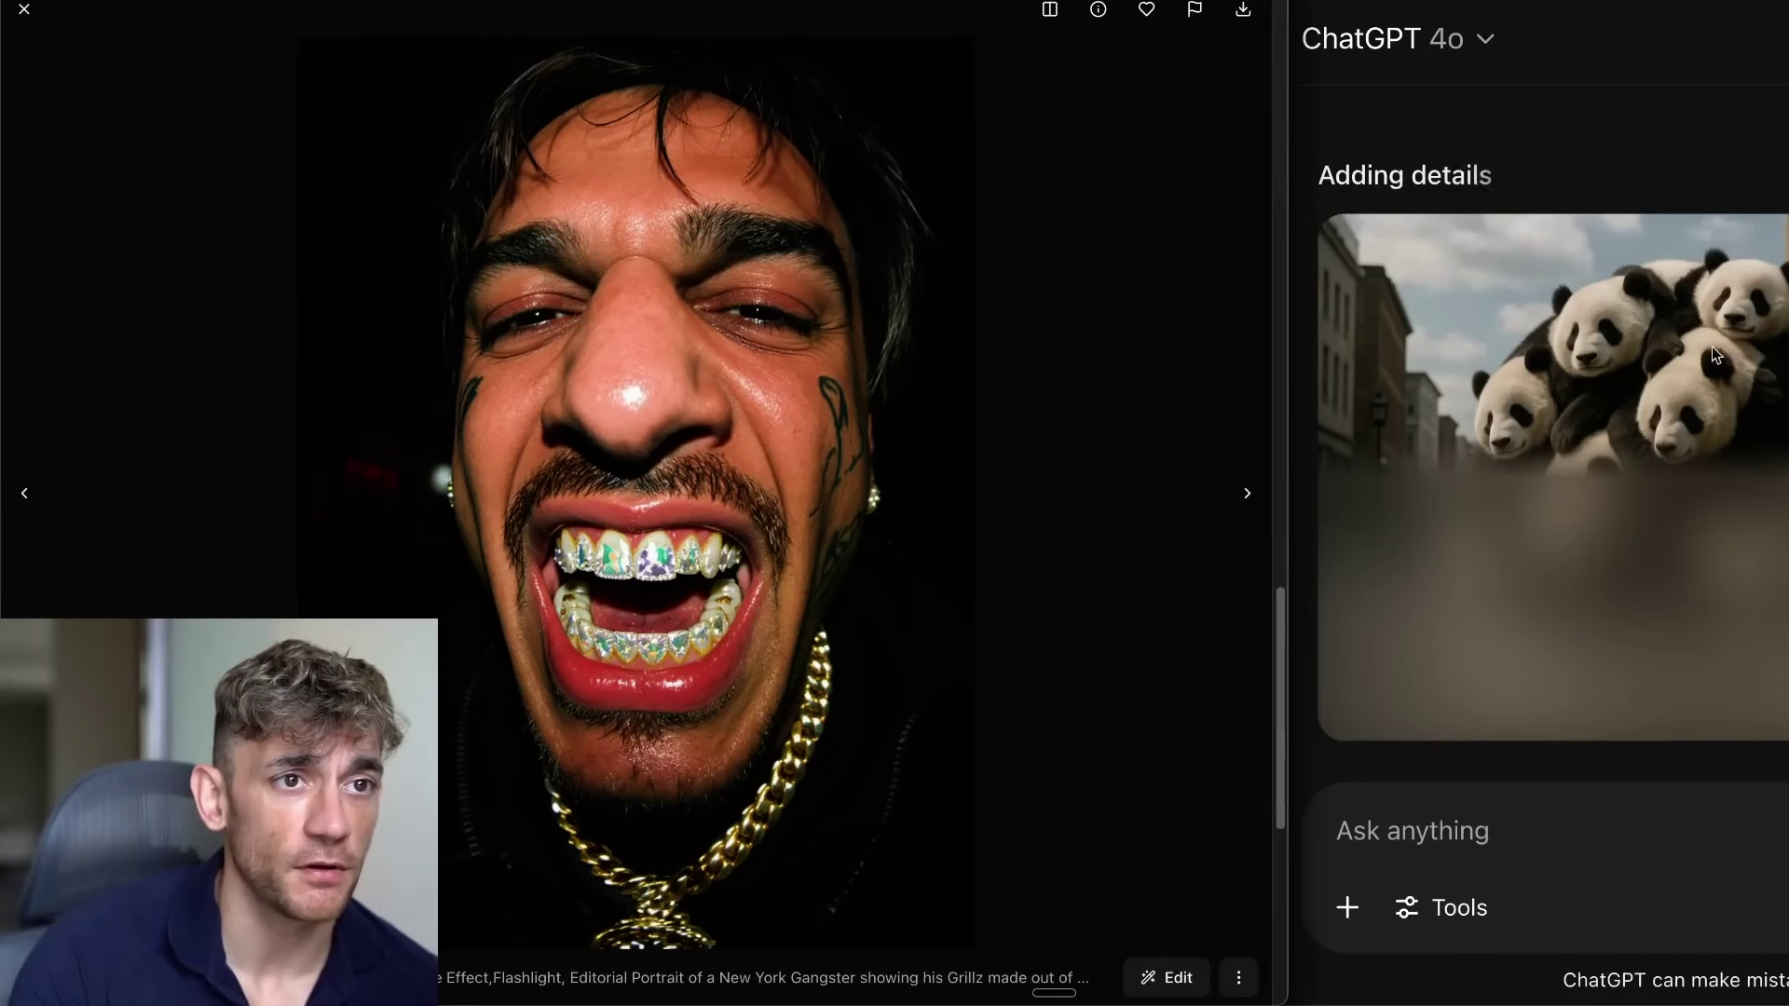
scroll(1698, 347, "up", 3)
scroll(1681, 339, "down", 4)
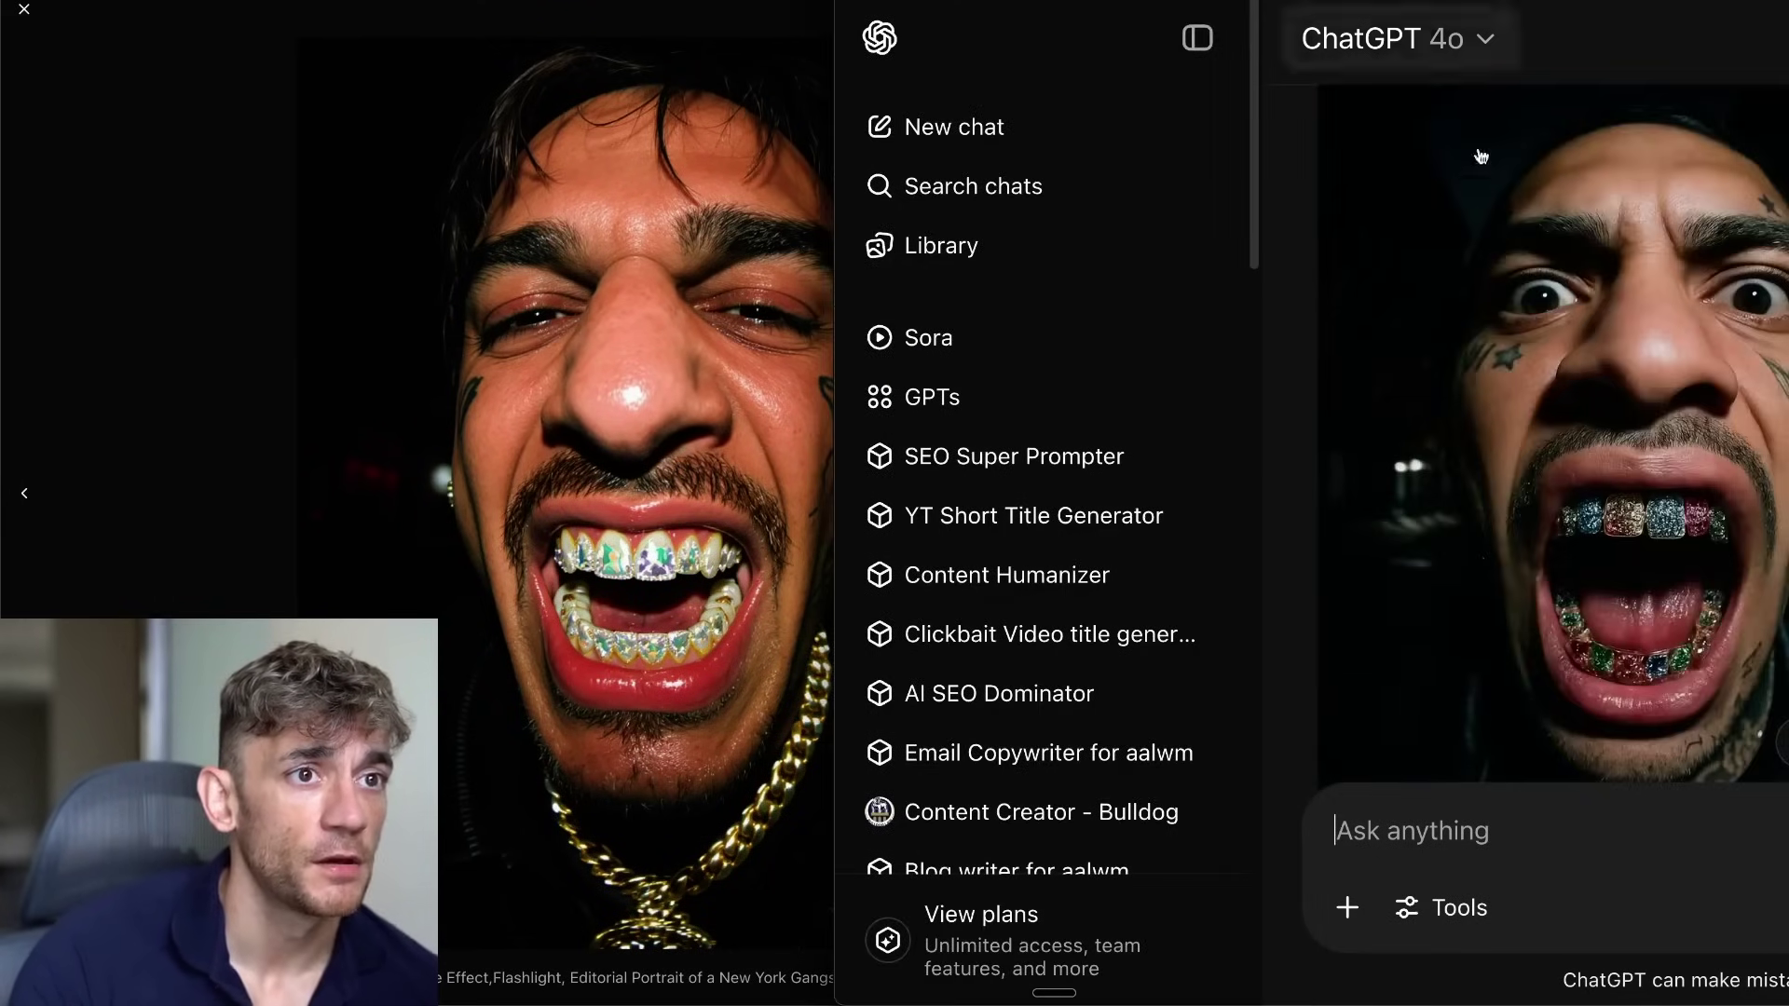
- Download the FLUX grillz portrait and close its full-size viewer
left_click(579, 468)
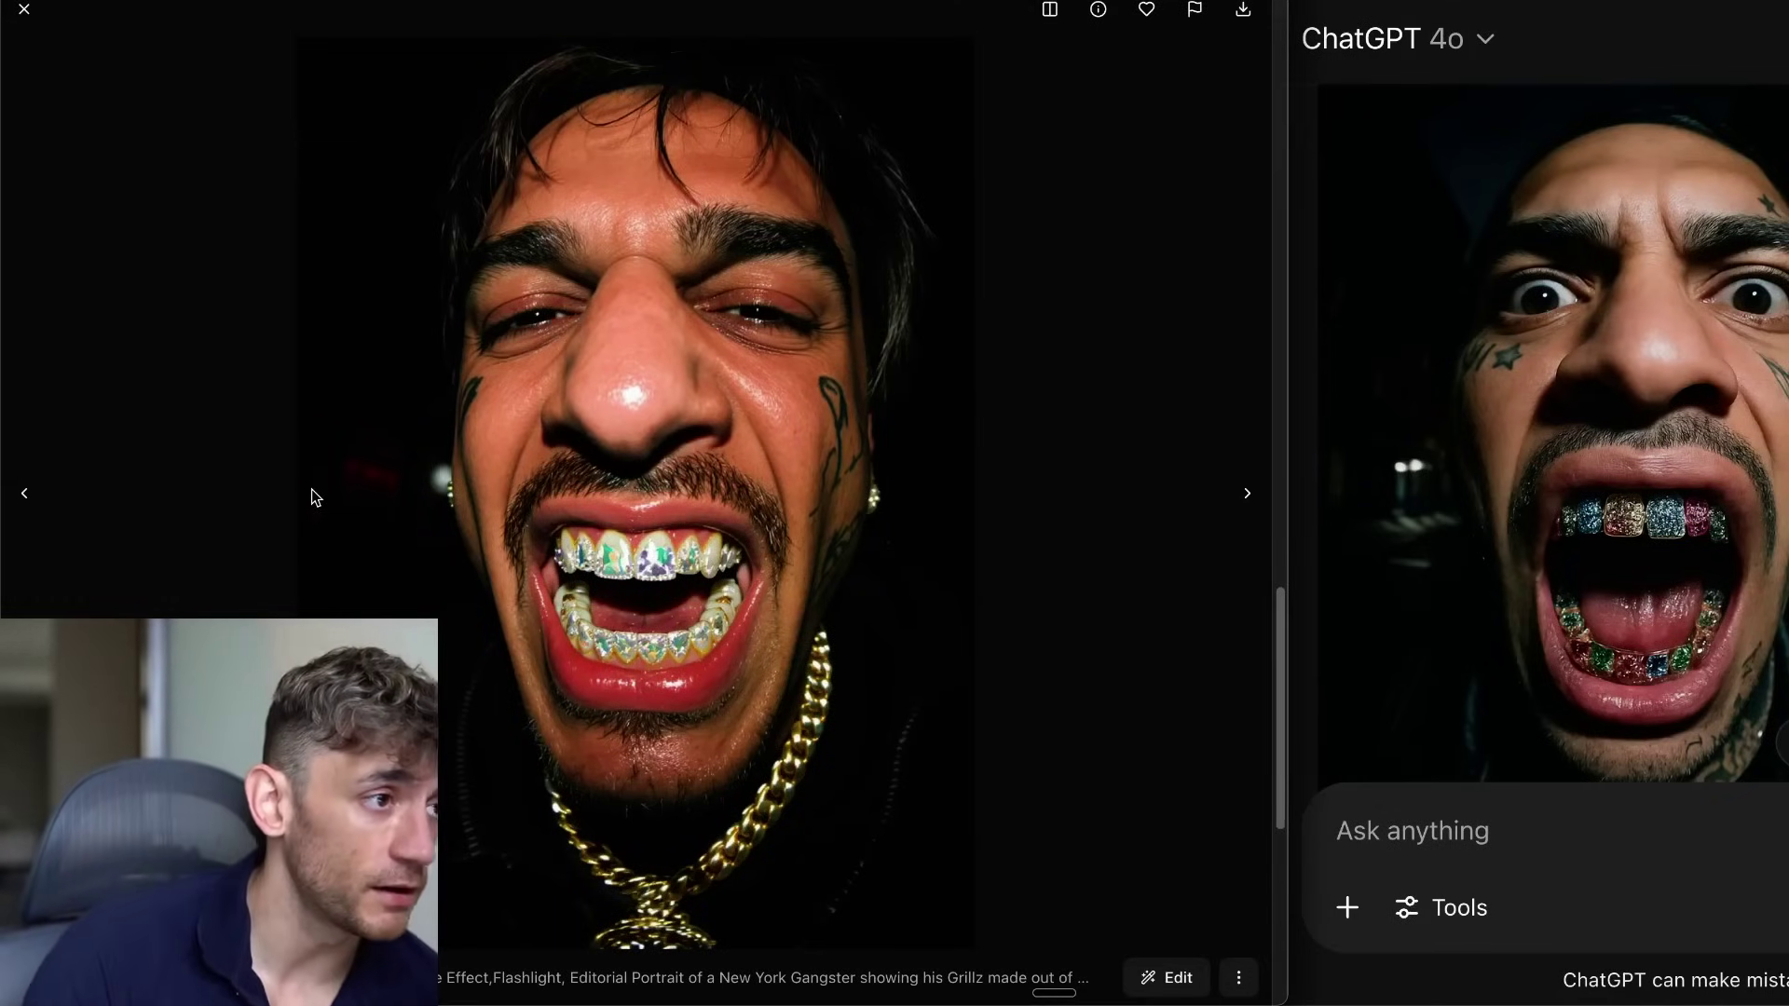
left_click(1242, 9)
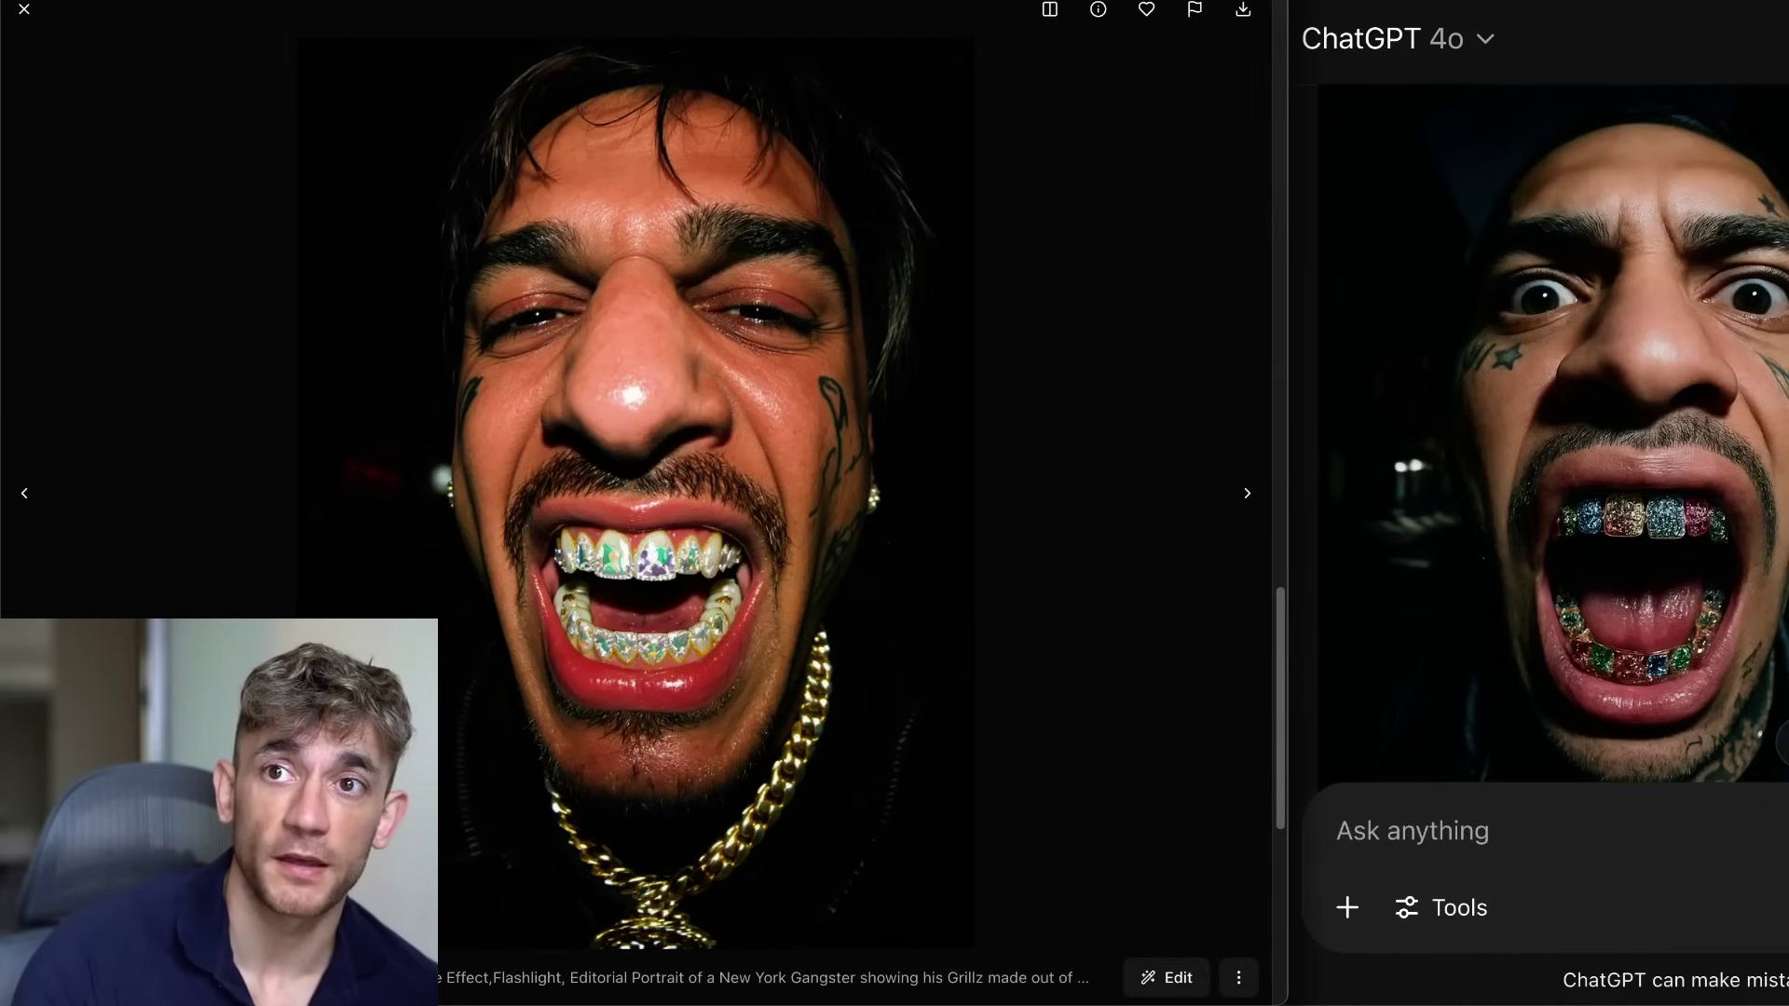
left_click(720, 5)
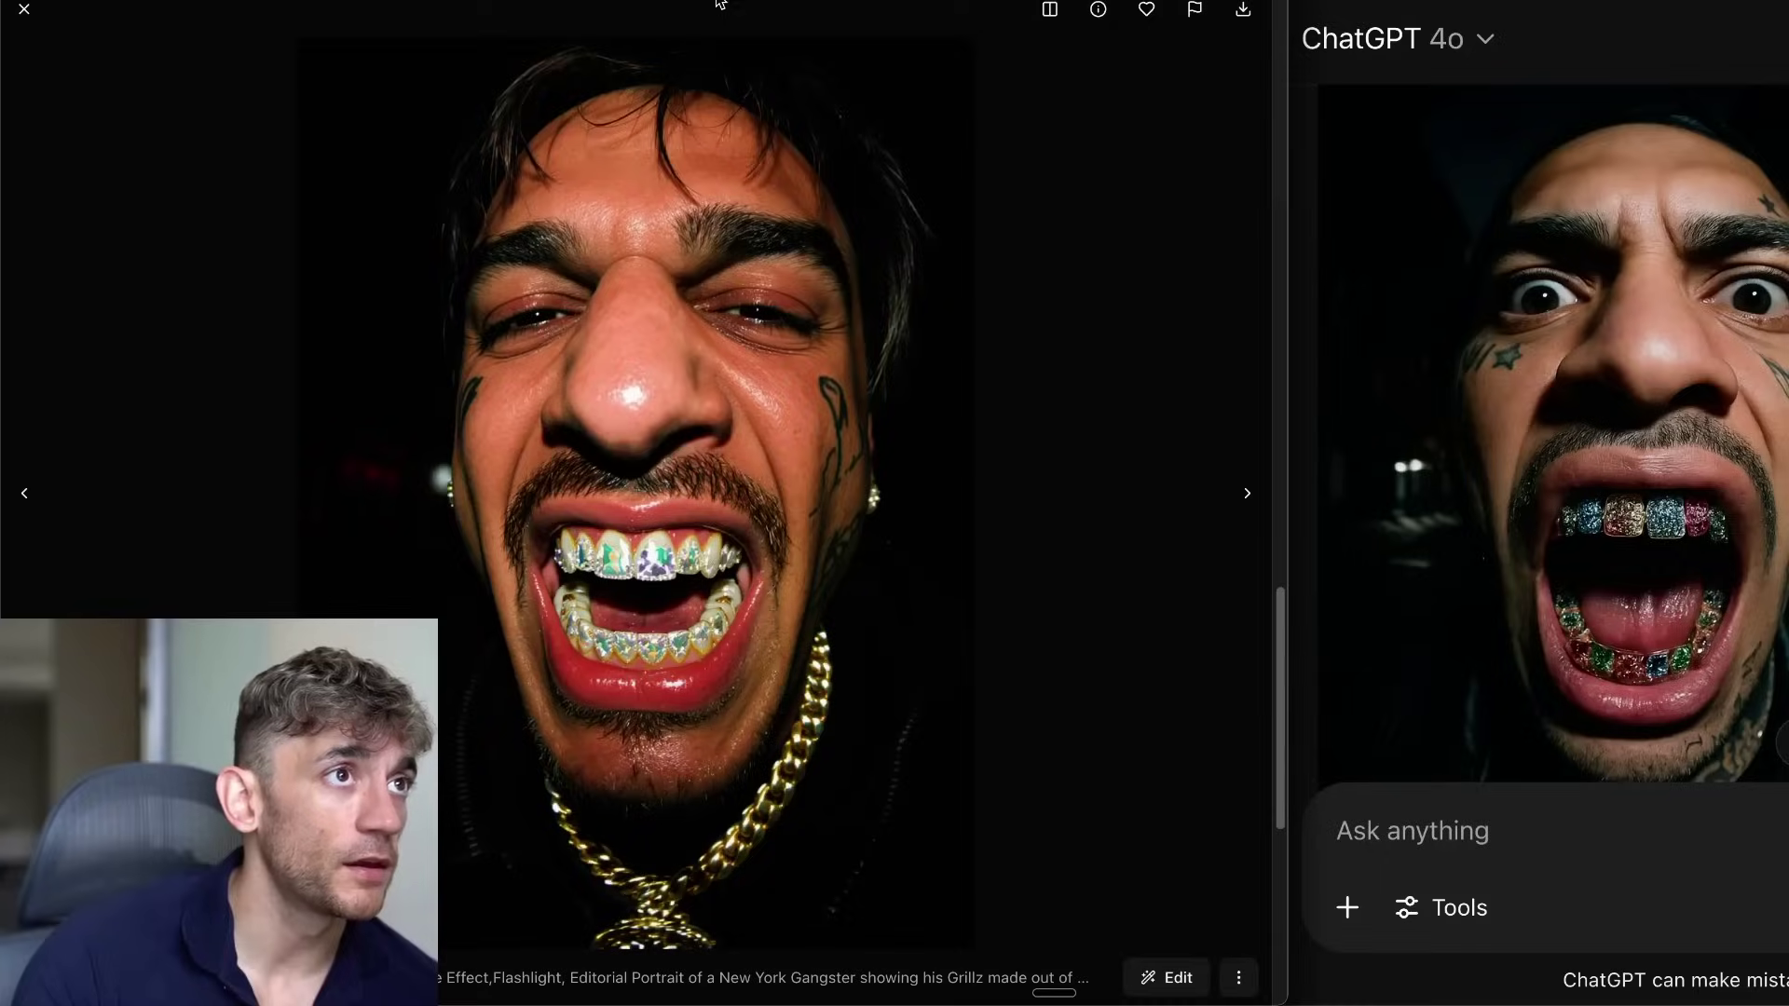
- In Kling AI Image to Video, upload the grillz portrait as Start and generate a rave dance-off video
key("super+t")
type("klingai")
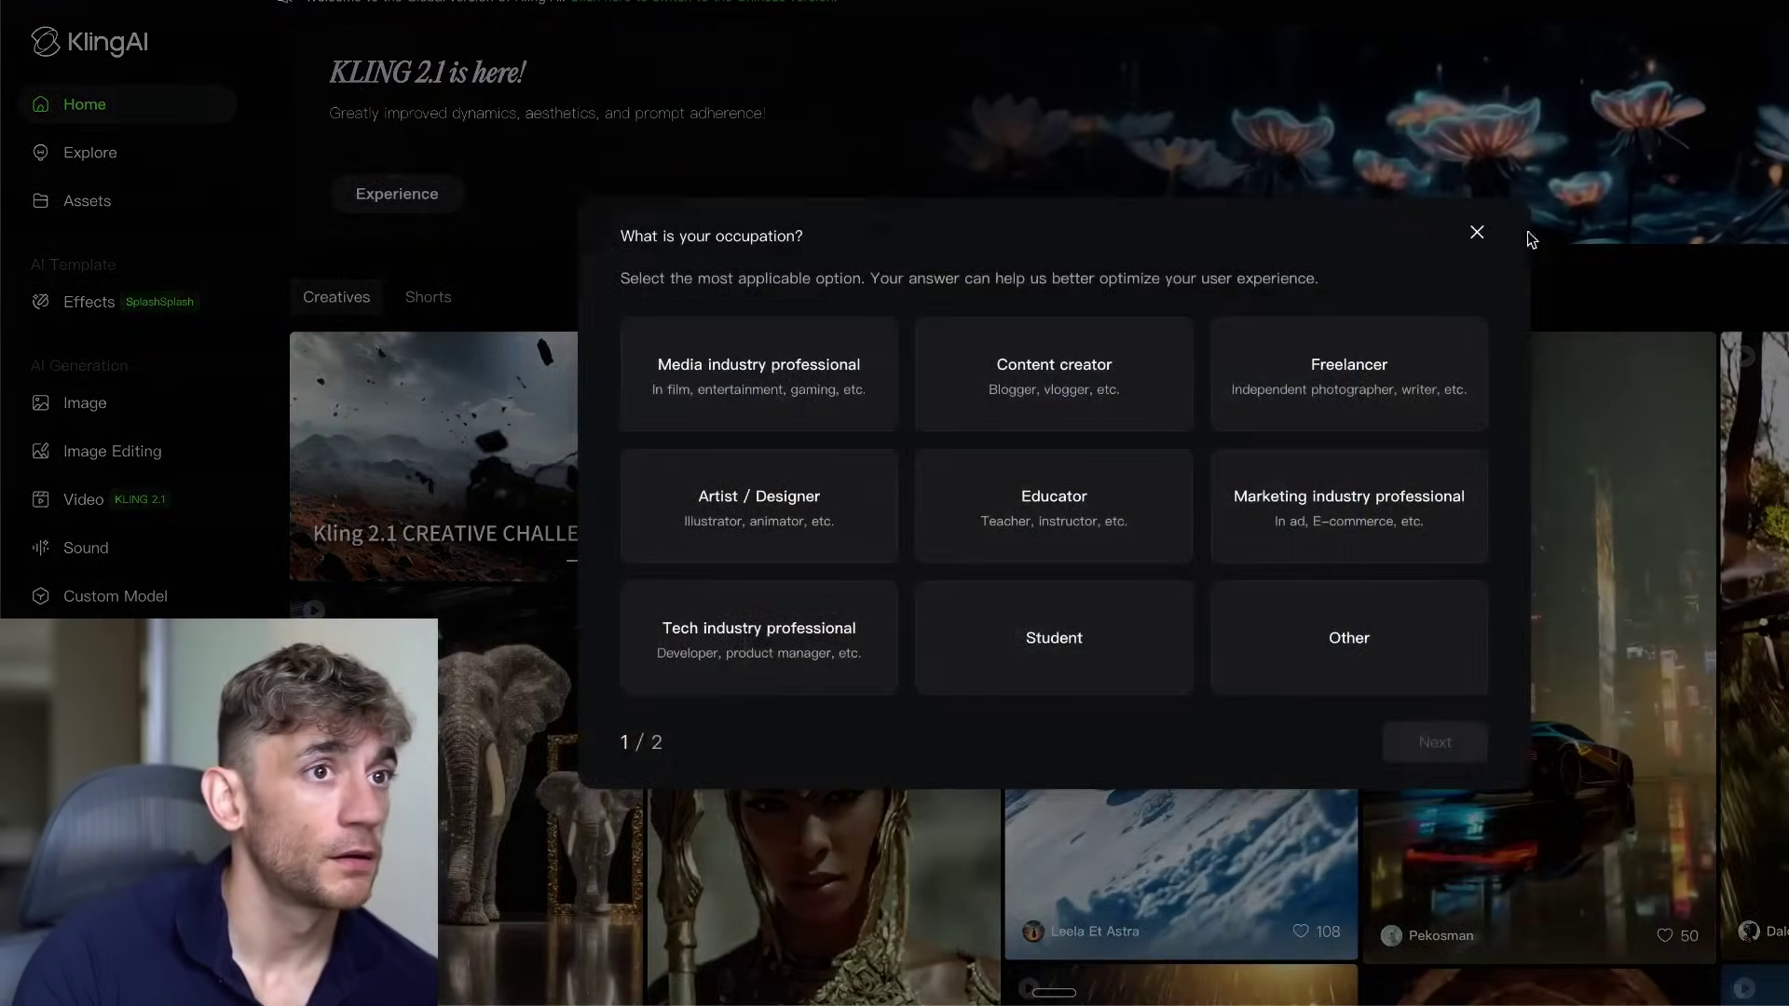
left_click(1476, 233)
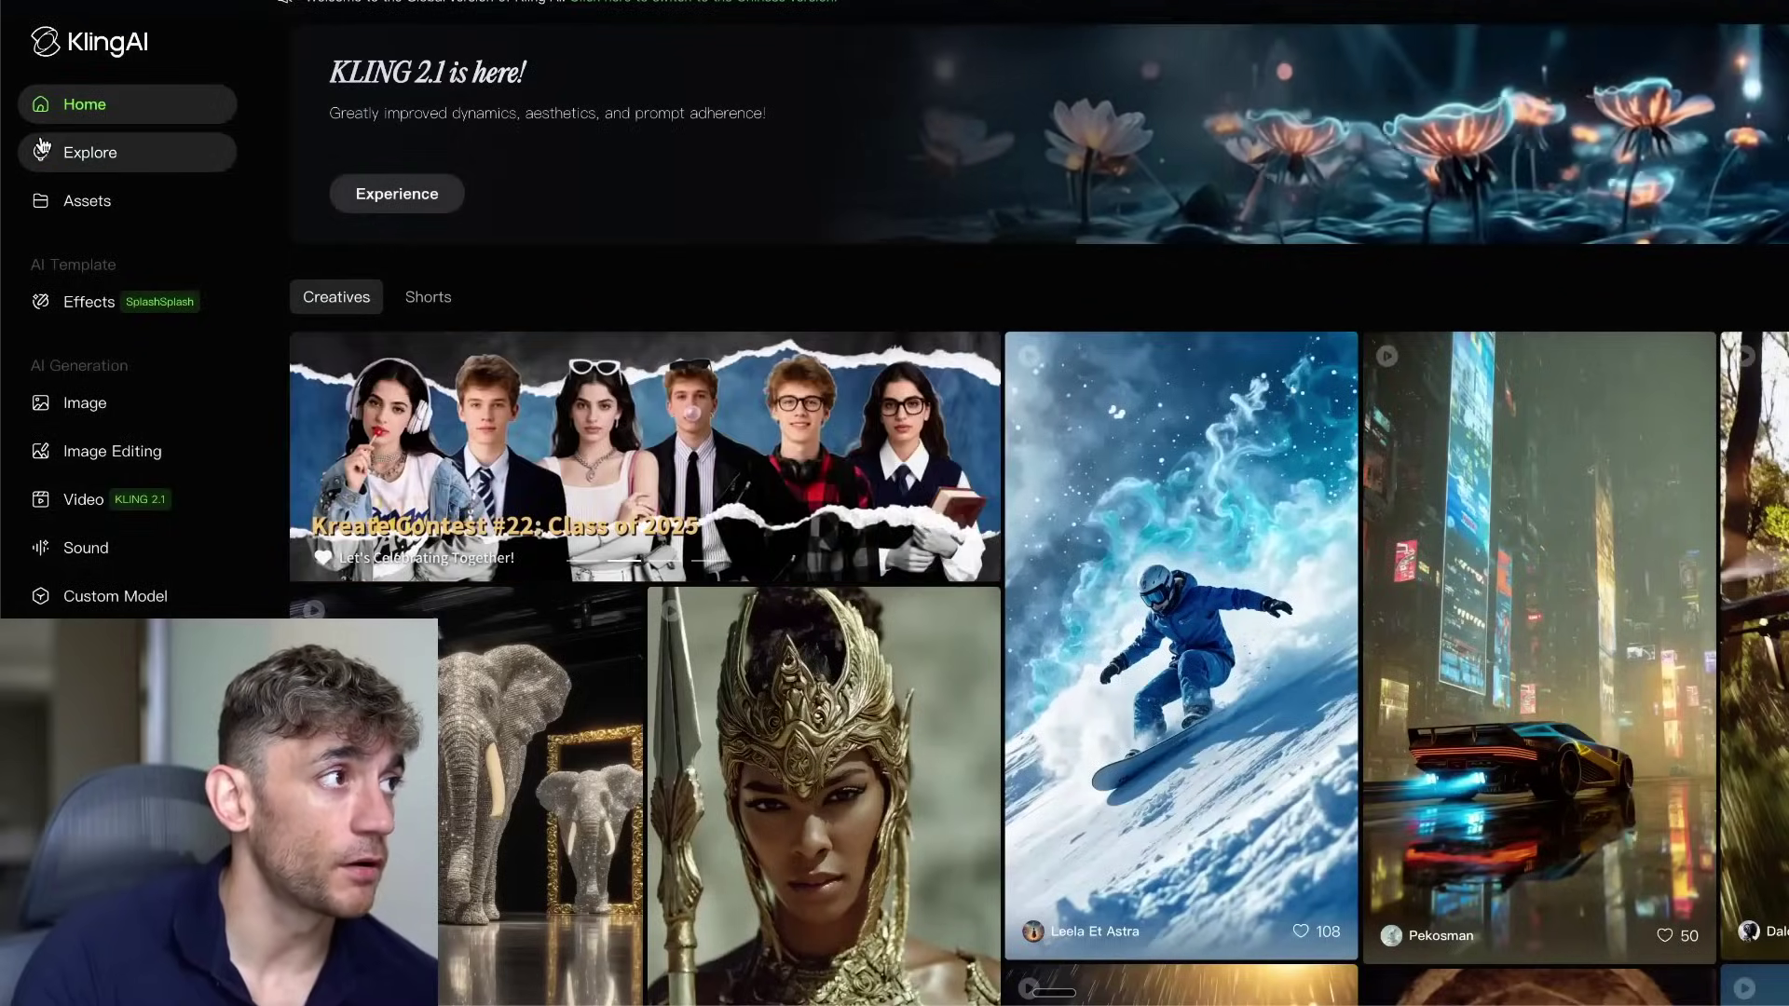
left_click(104, 504)
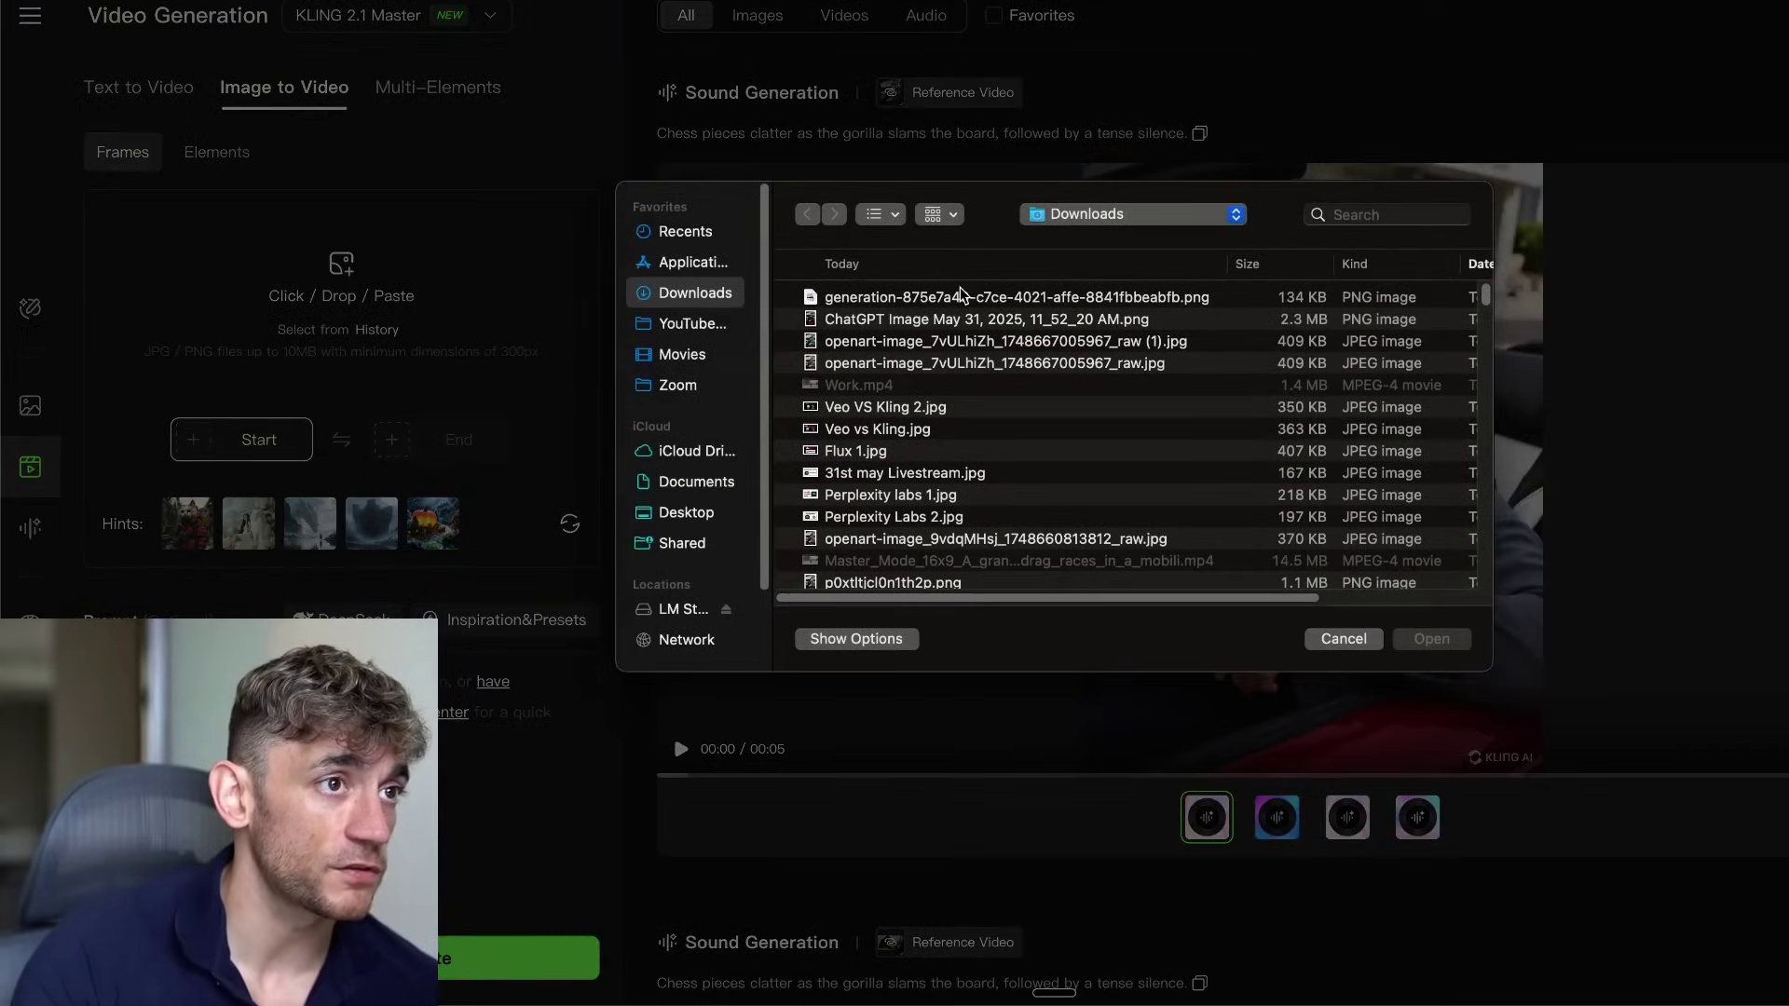
double_click(963, 296)
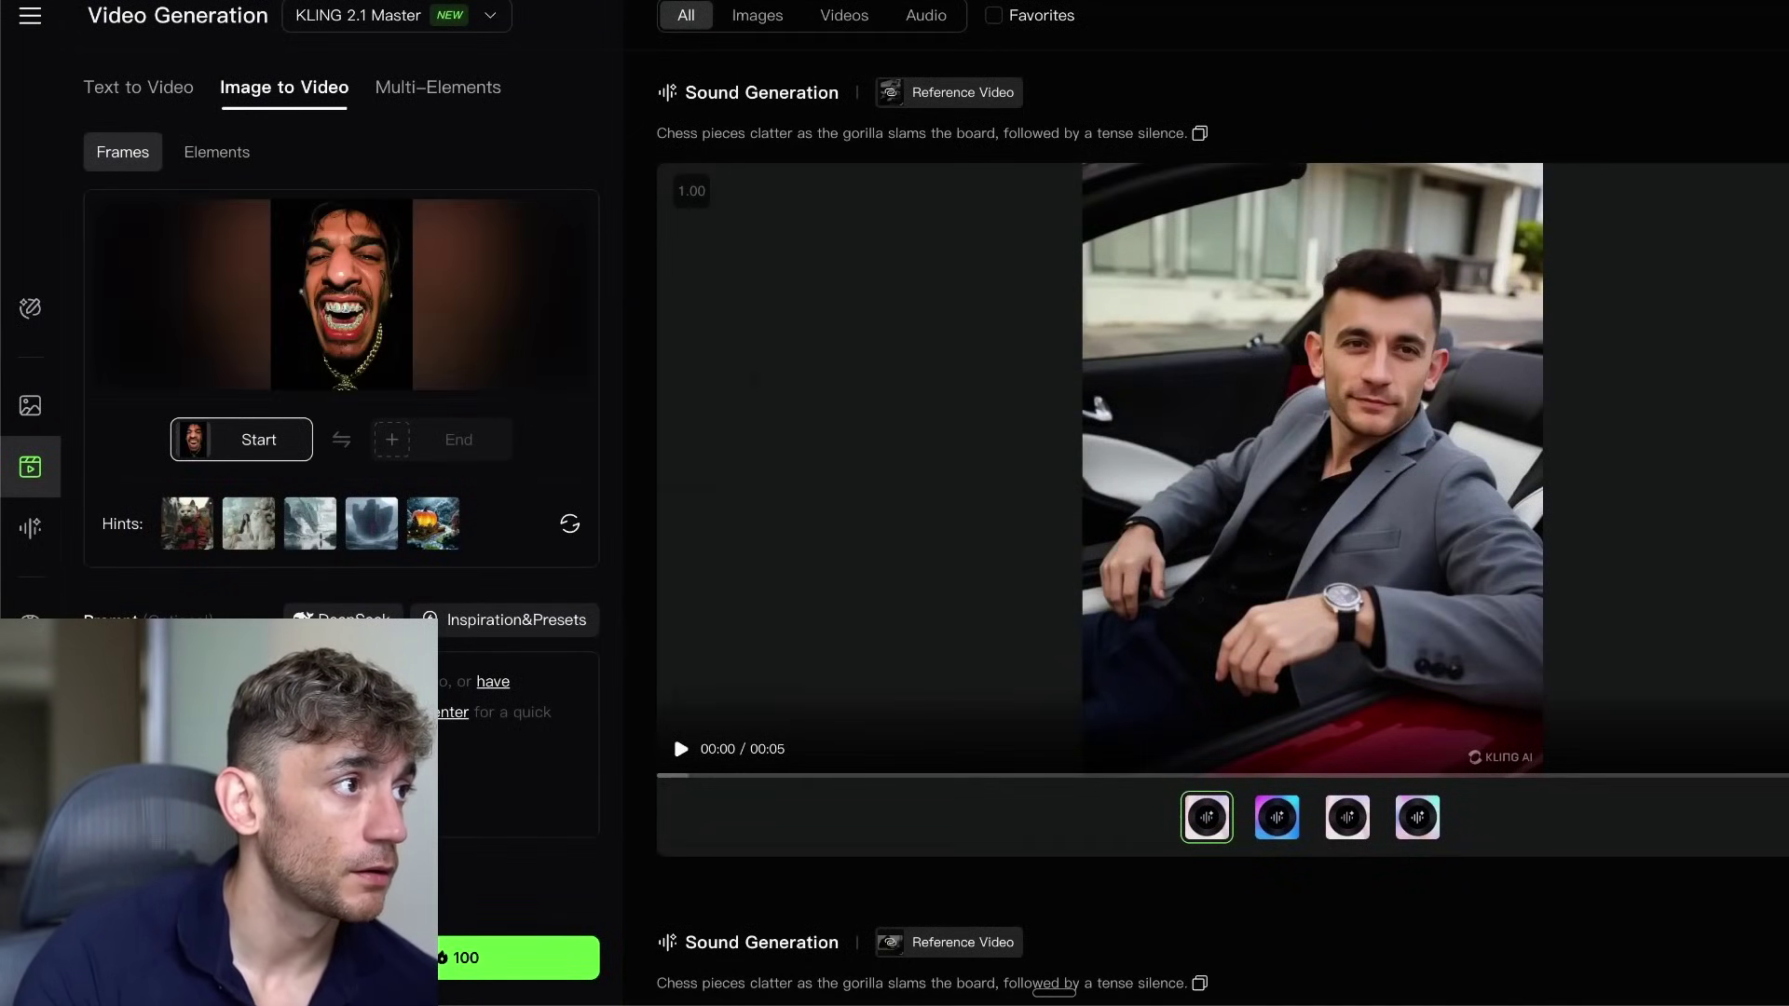
left_click(518, 663)
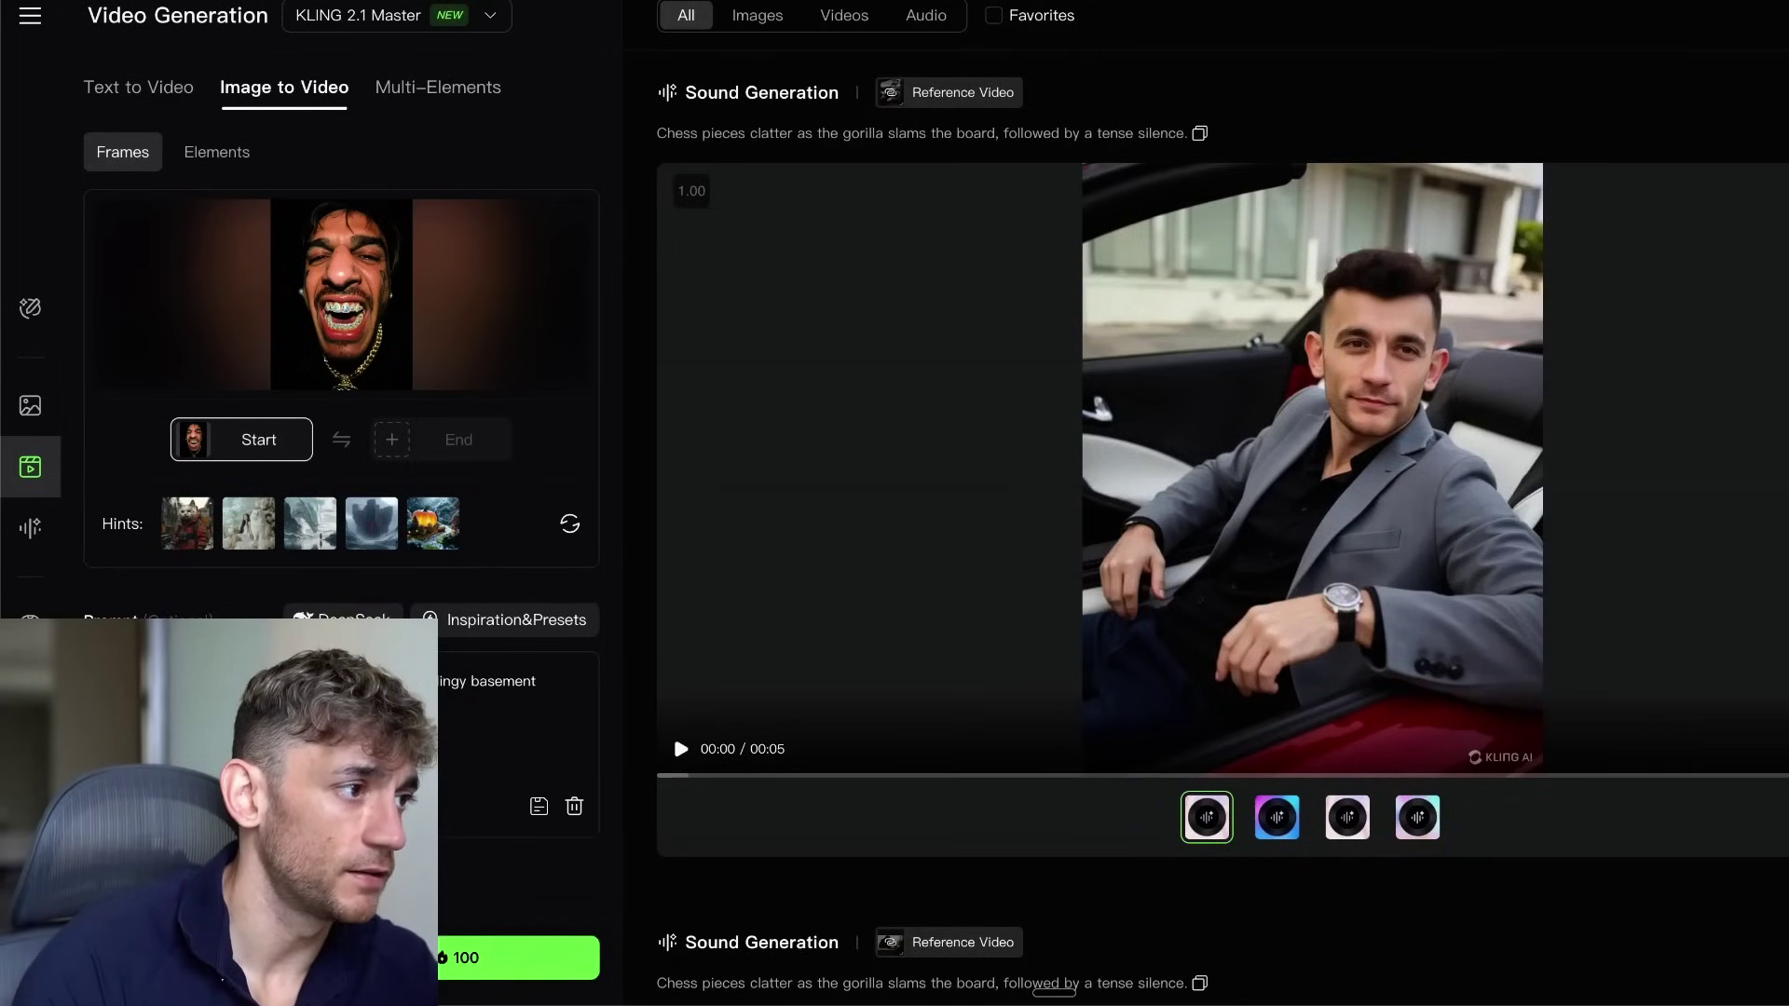
left_click(442, 952)
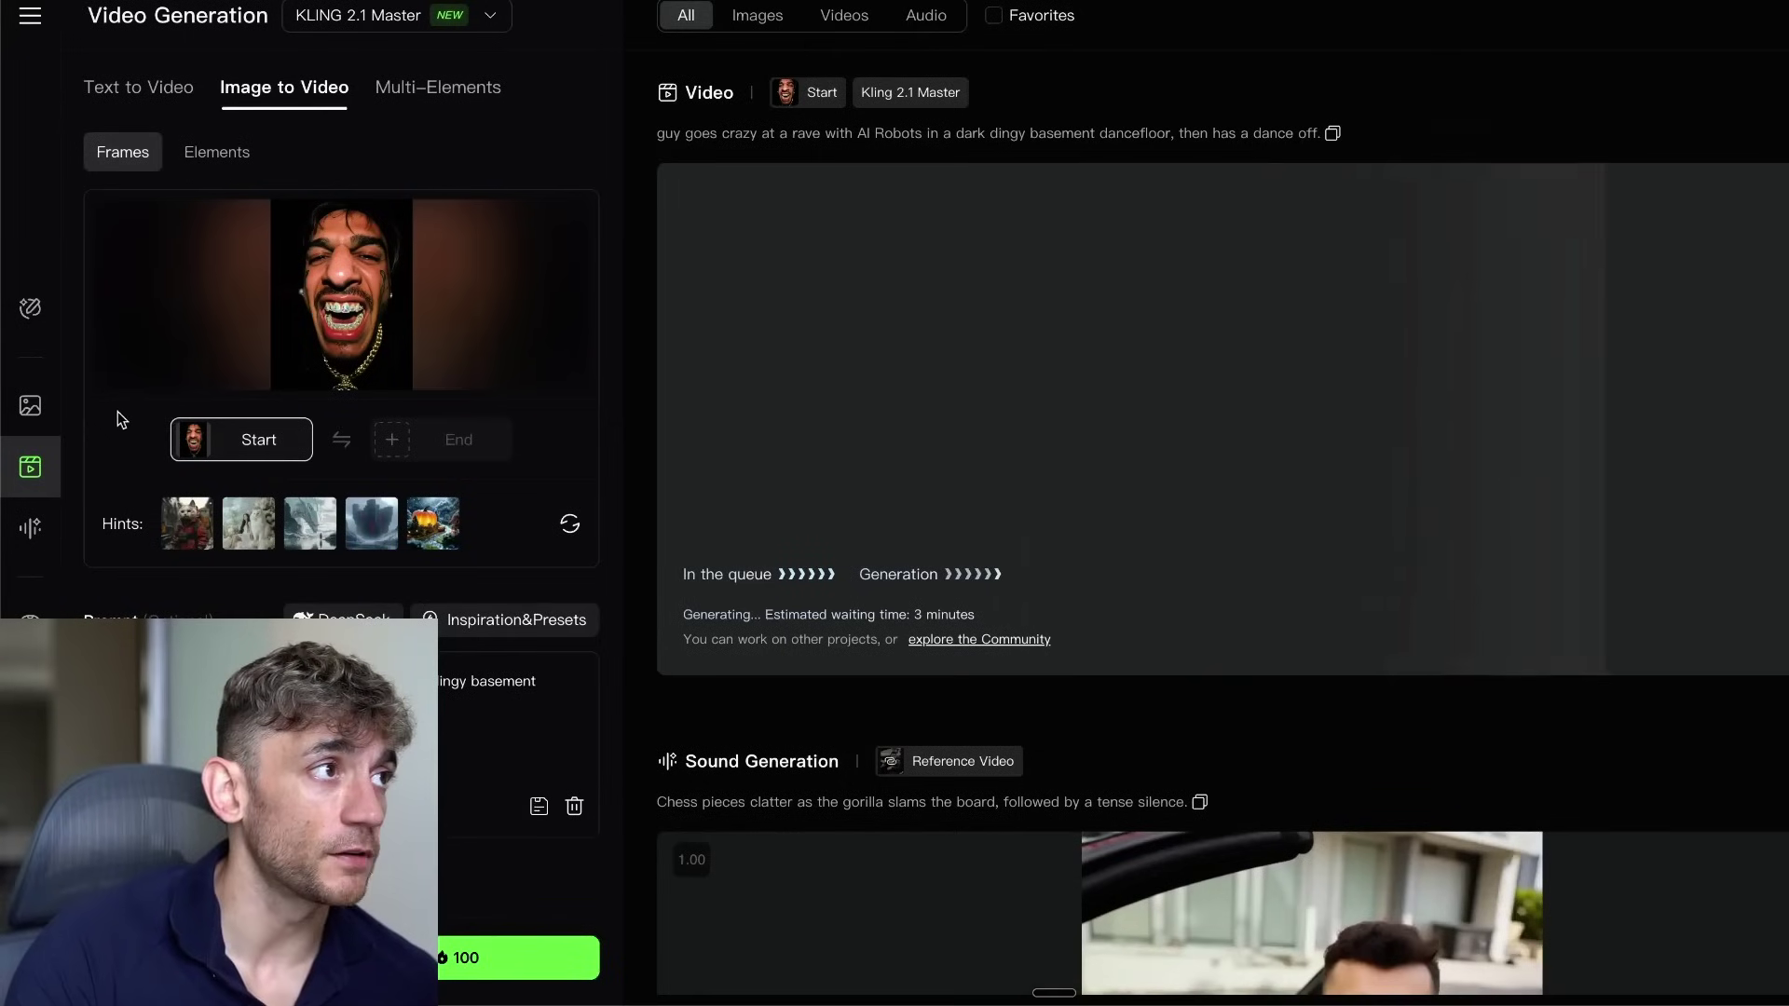
left_click(477, 15)
left_click(477, 15)
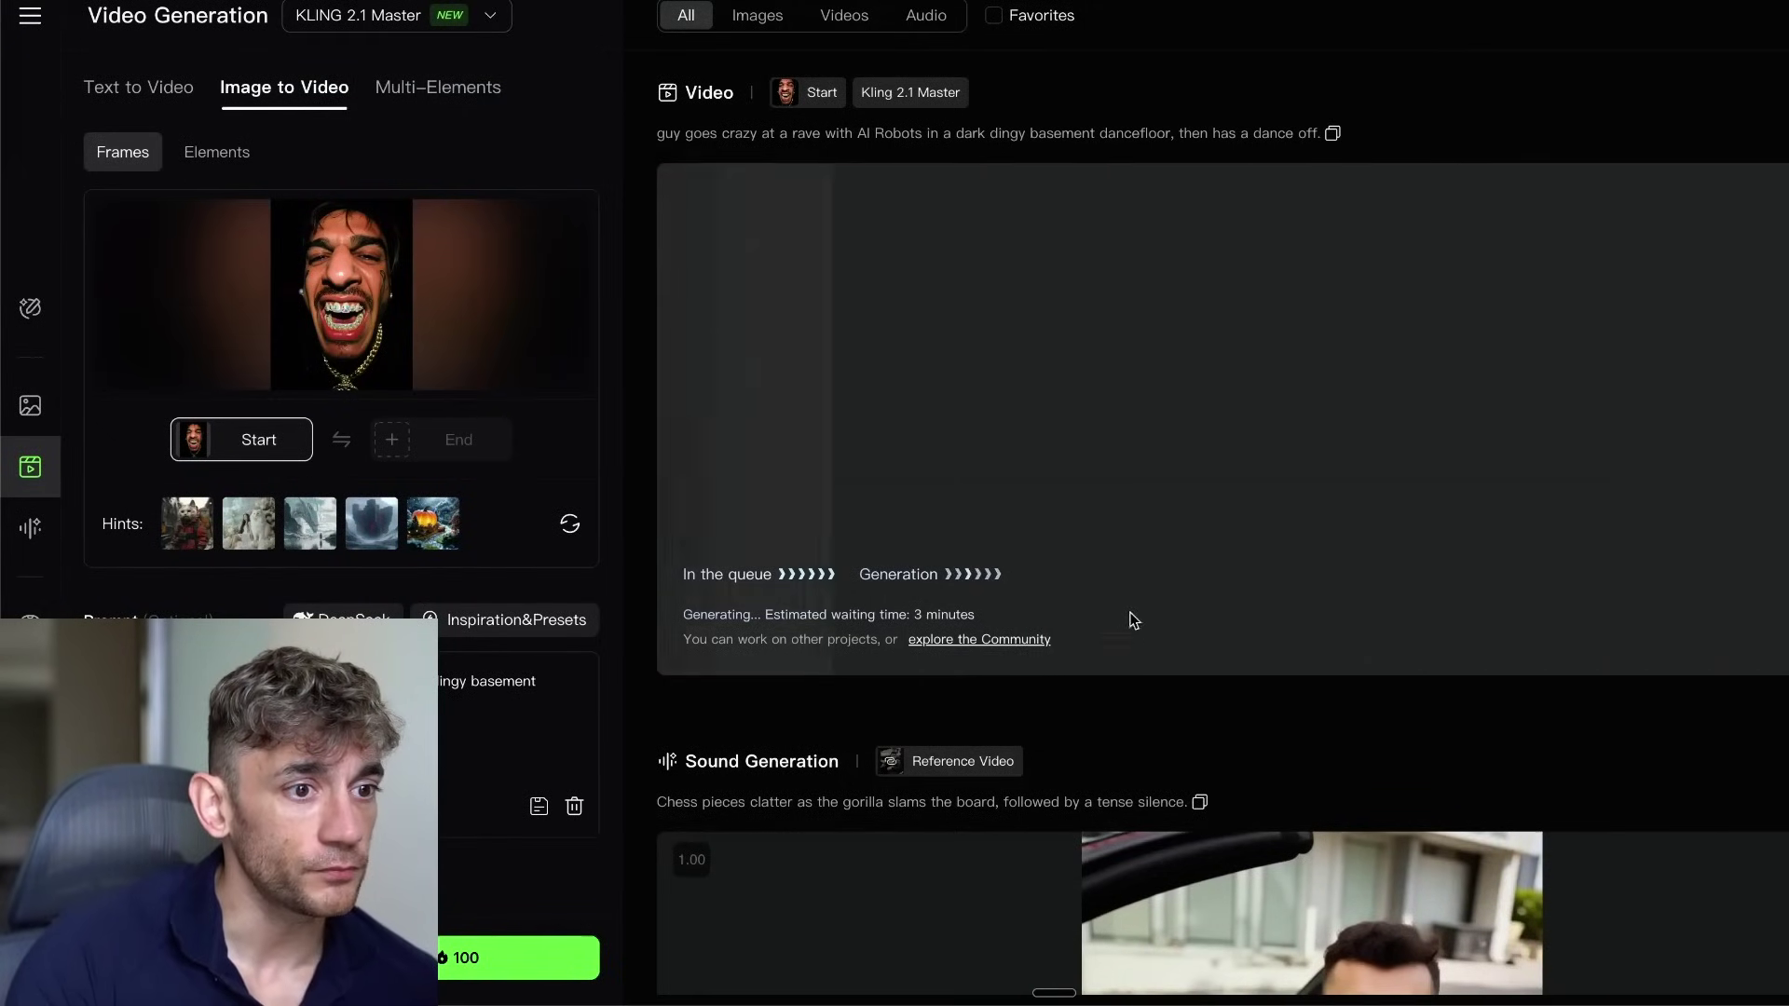
scroll(1165, 623, "down", 5)
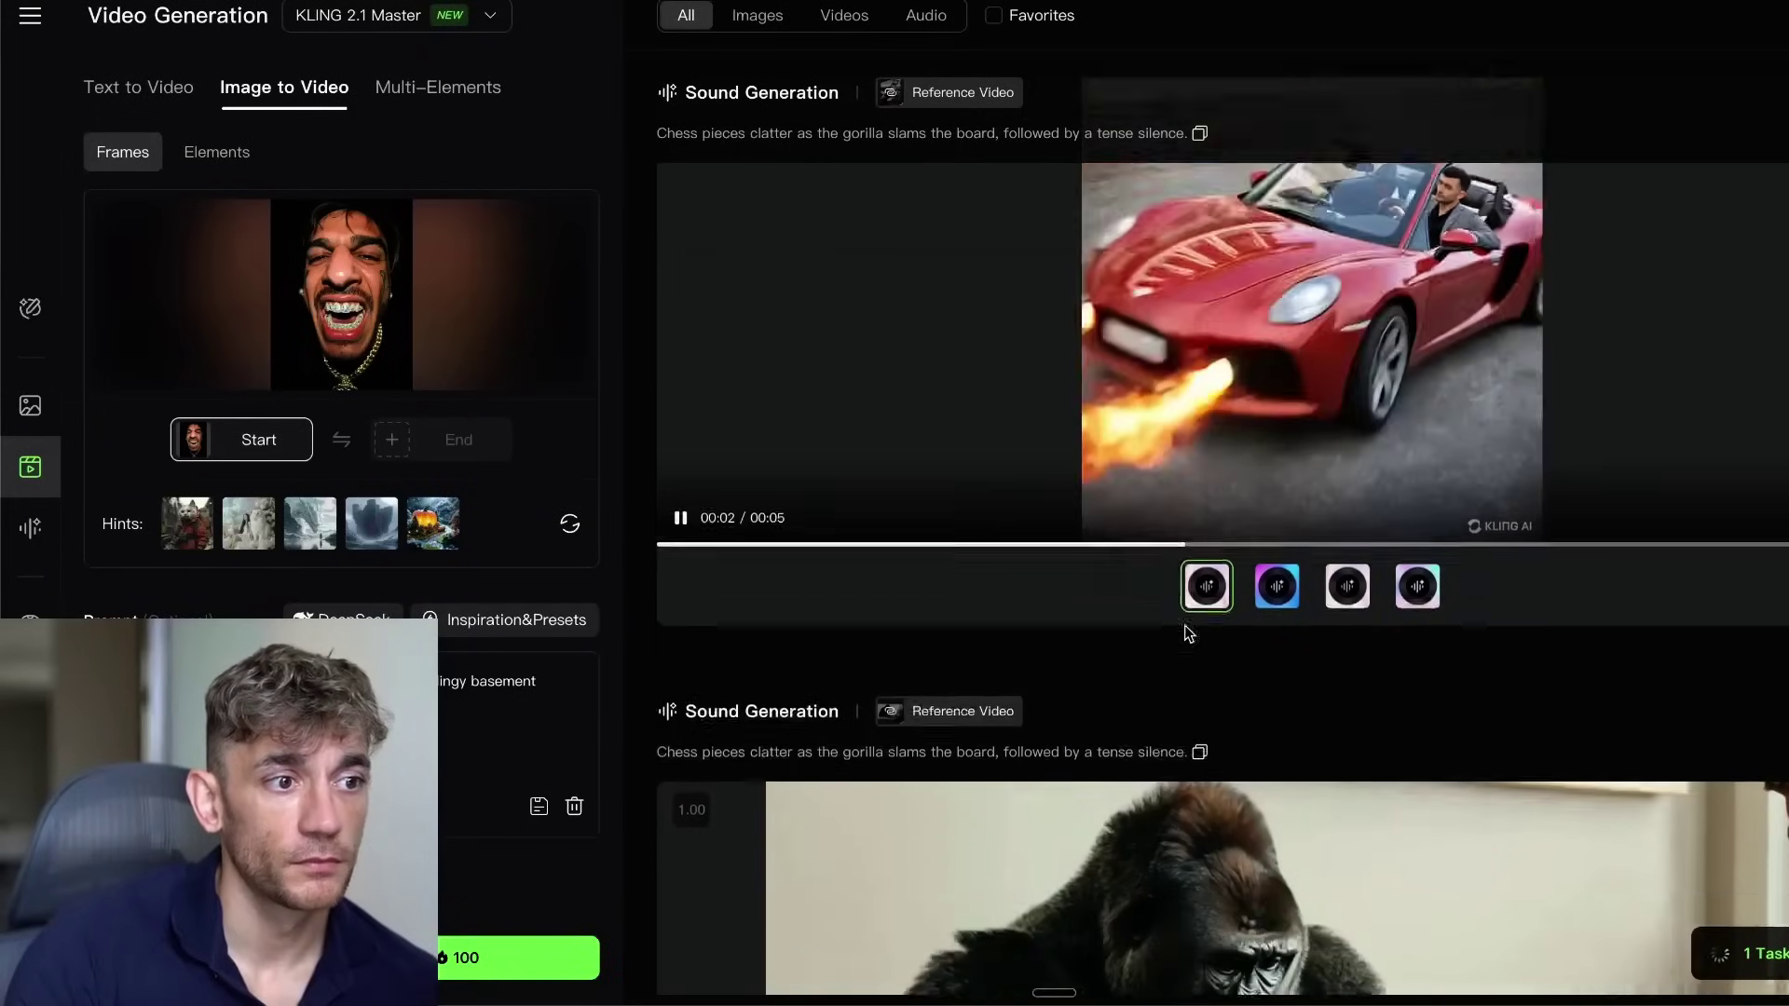
scroll(1198, 653, "down", 5)
scroll(1221, 708, "down", 2)
scroll(672, 727, "down", 15)
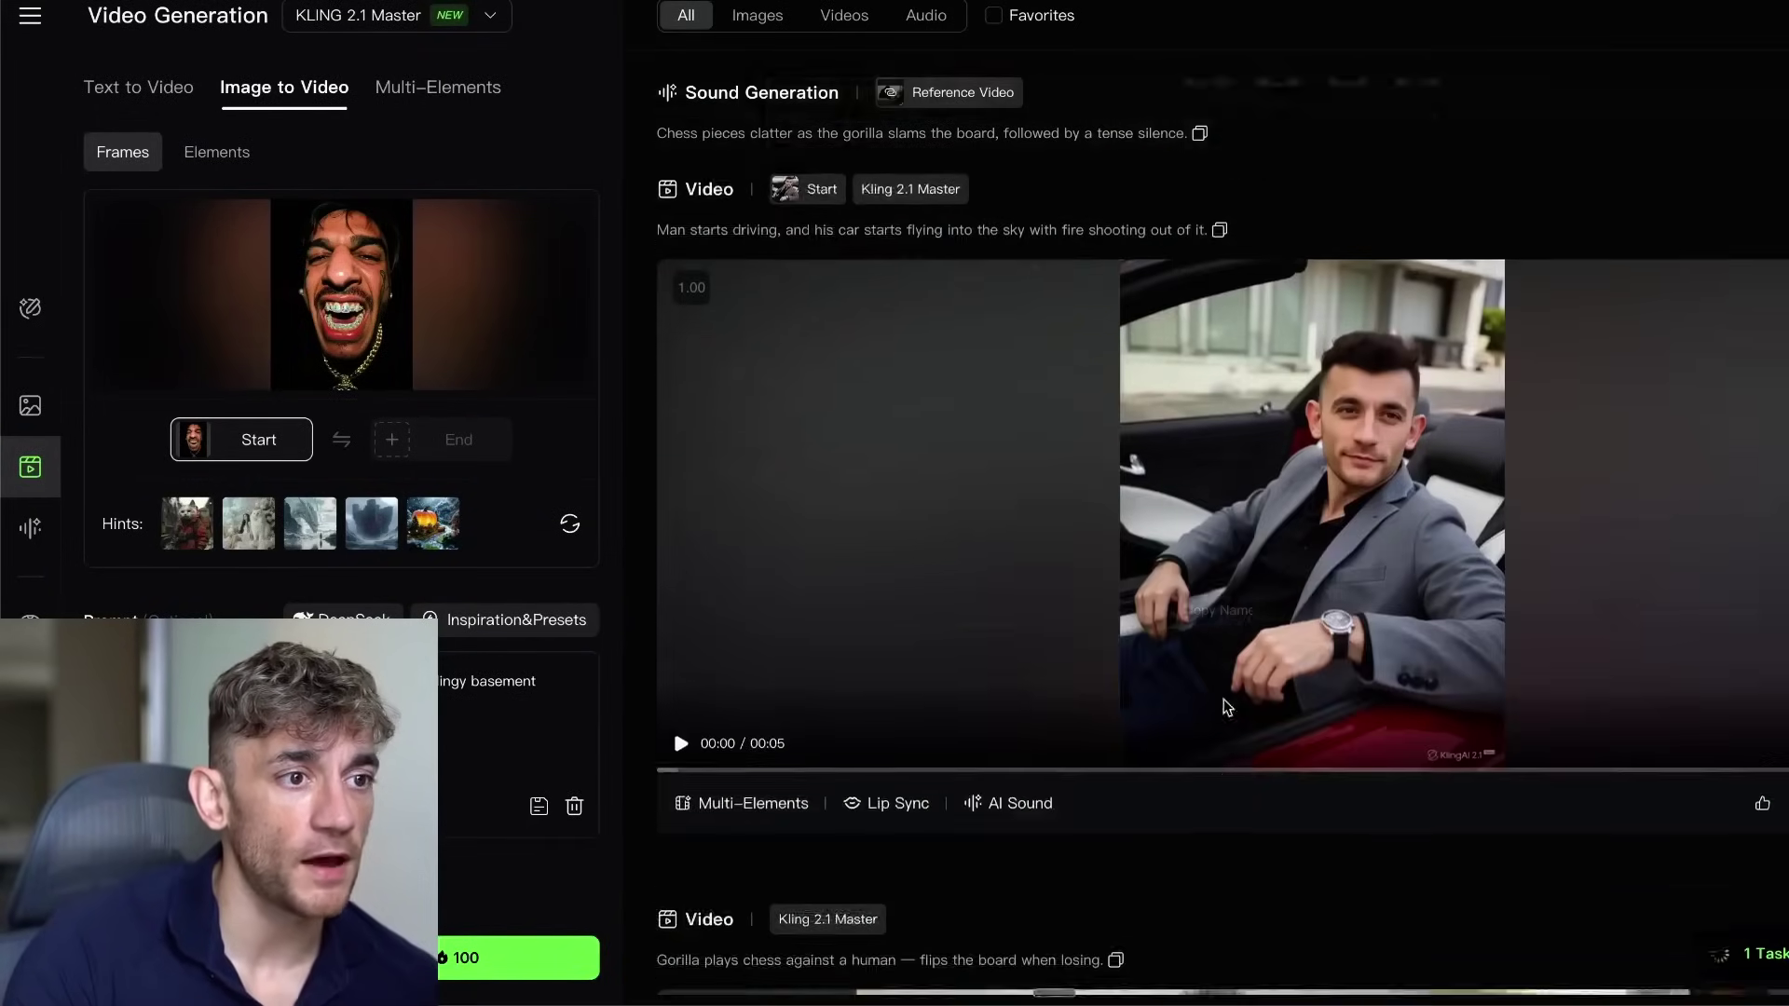
scroll(1065, 668, "up", 15)
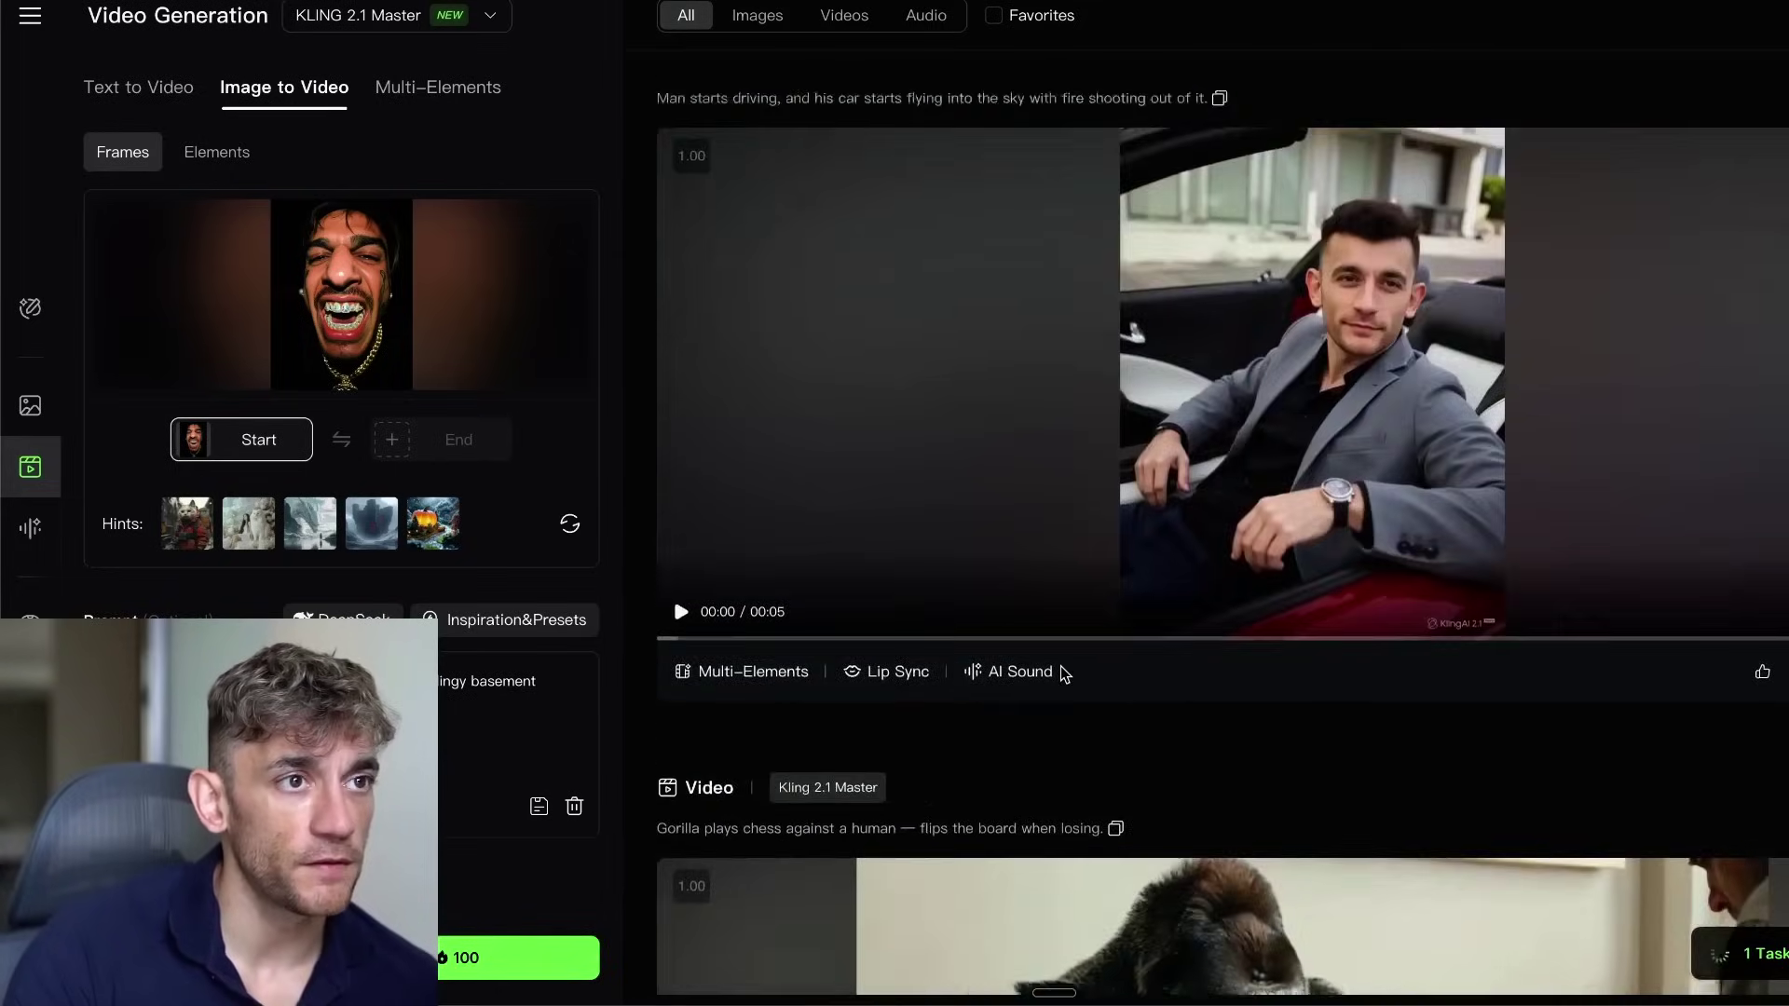
scroll(1314, 407, "down", 7)
scroll(1212, 642, "up", 7)
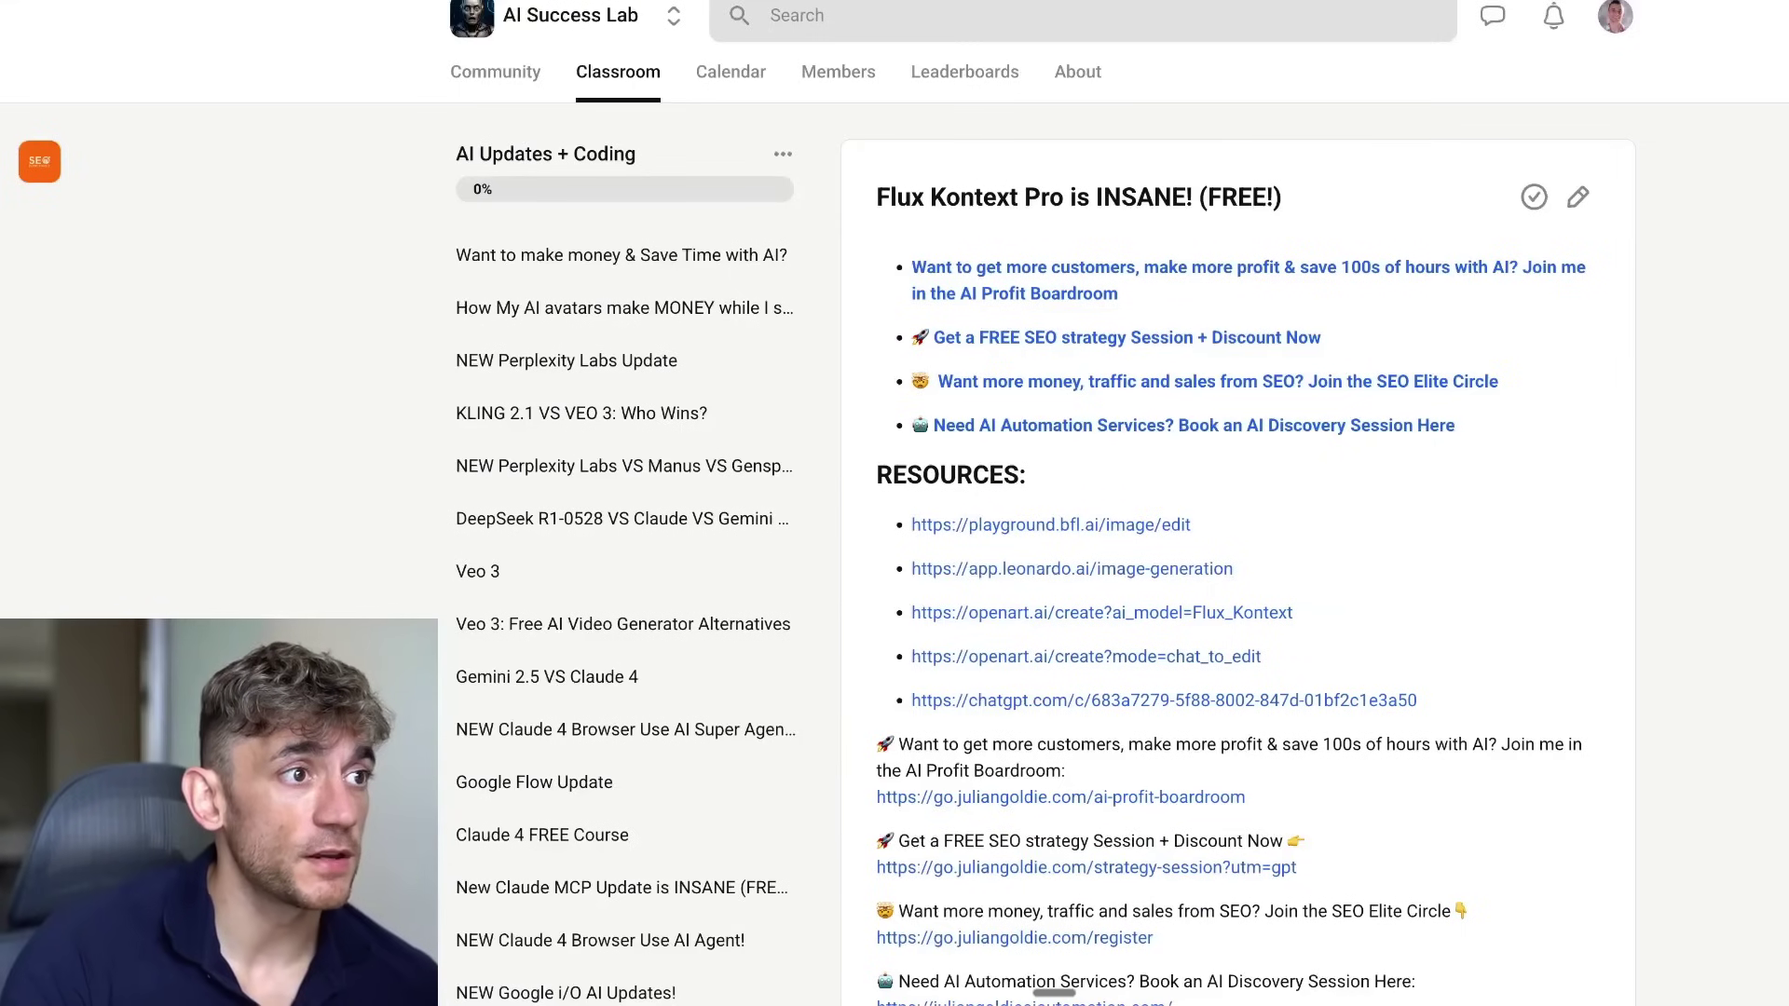
- Highlight the Flux Kontext lesson's RESOURCES links and SOP introduction text
left_click_drag(848, 463, 1675, 712)
scroll(1676, 712, "down", 3)
scroll(1674, 671, "up", 3)
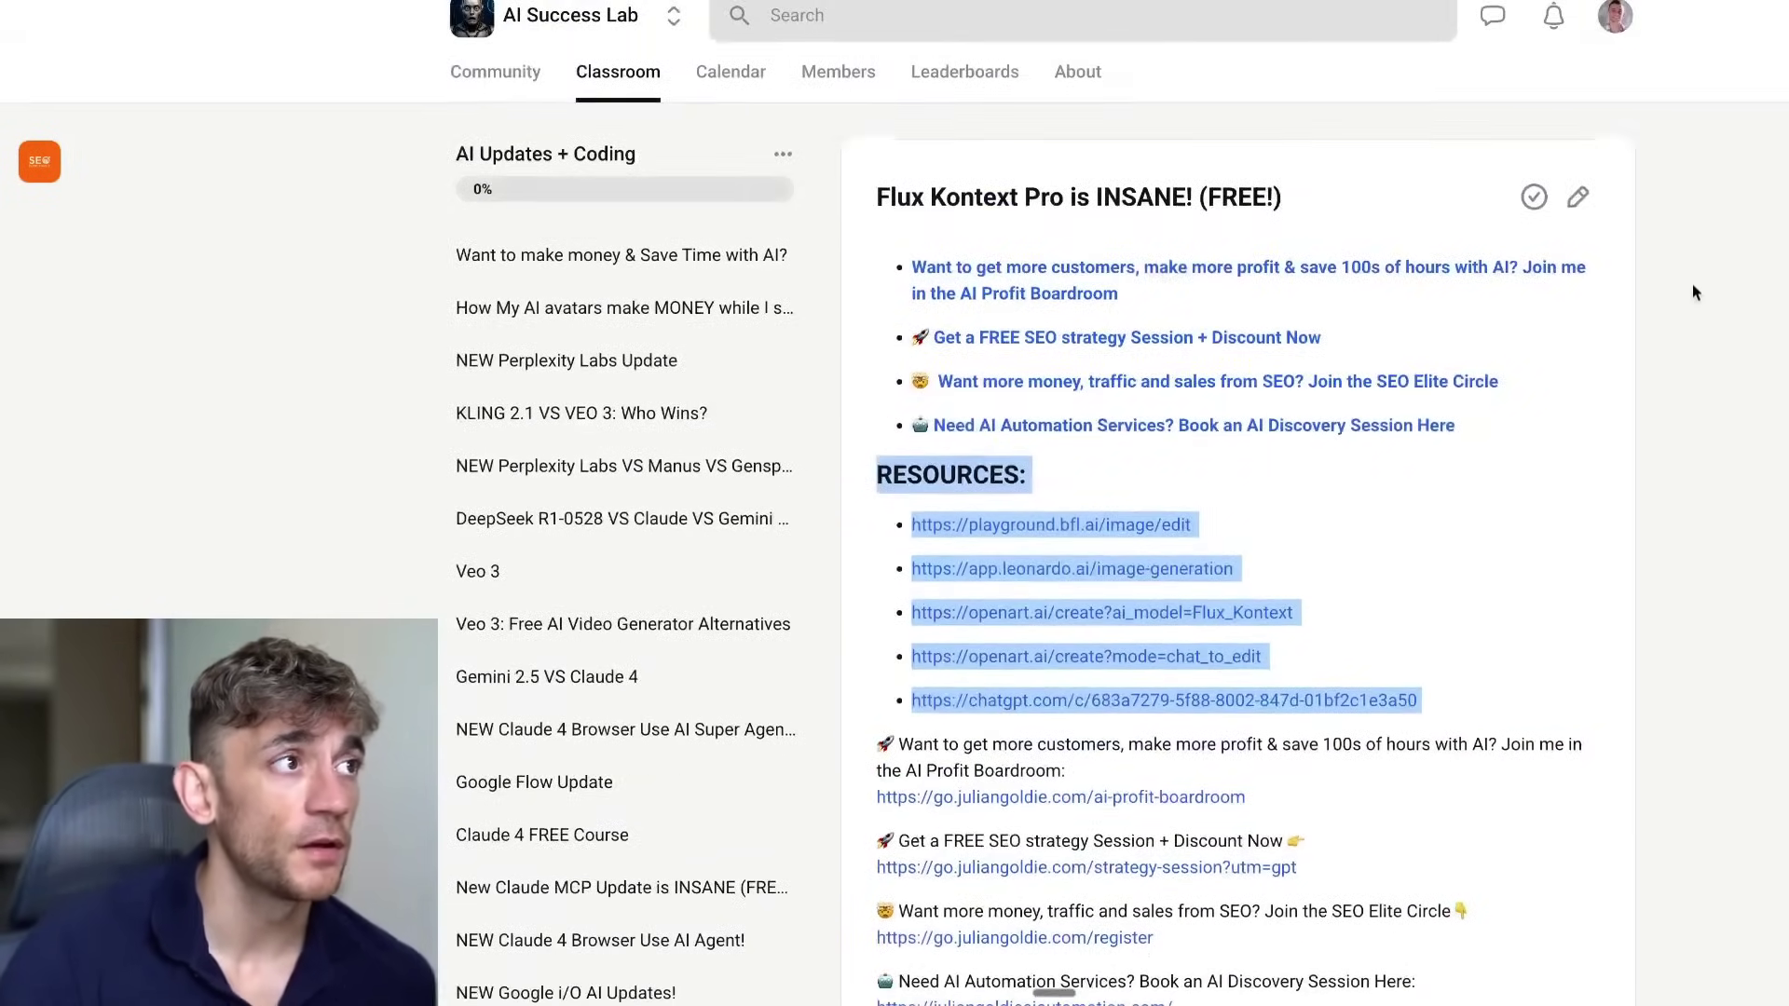
scroll(1619, 381, "down", 9)
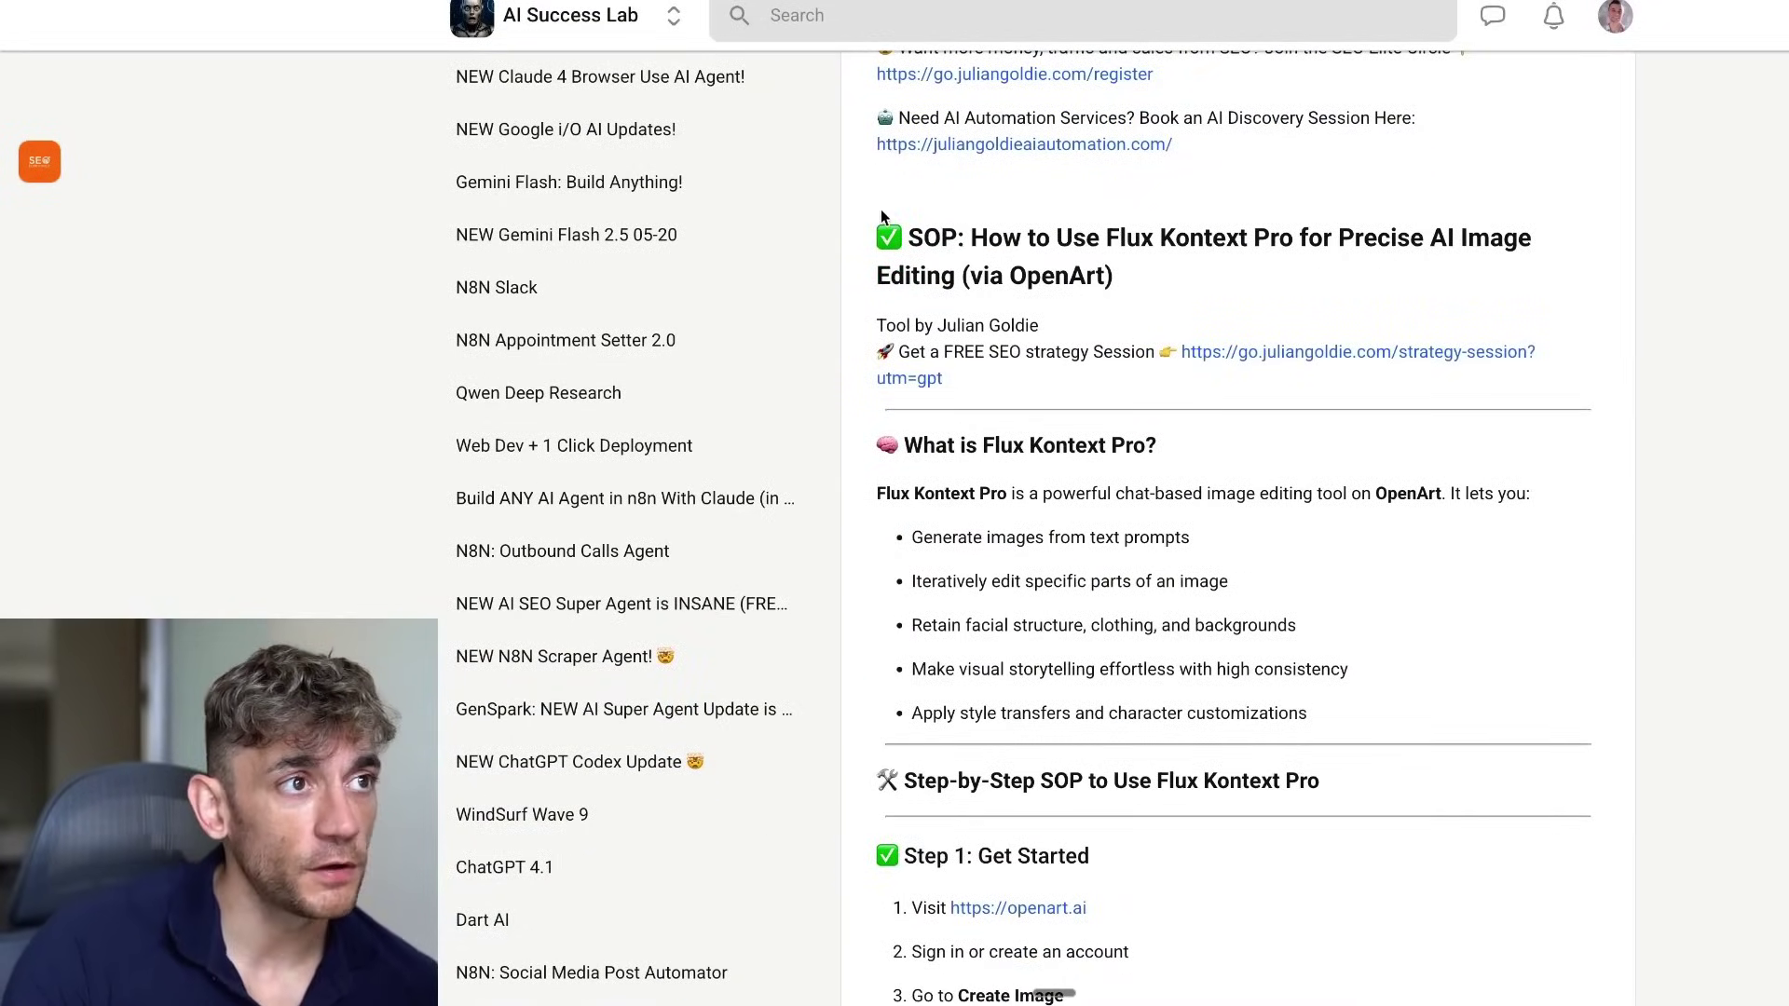
left_click_drag(880, 209, 1423, 792)
scroll(1451, 633, "down", 20)
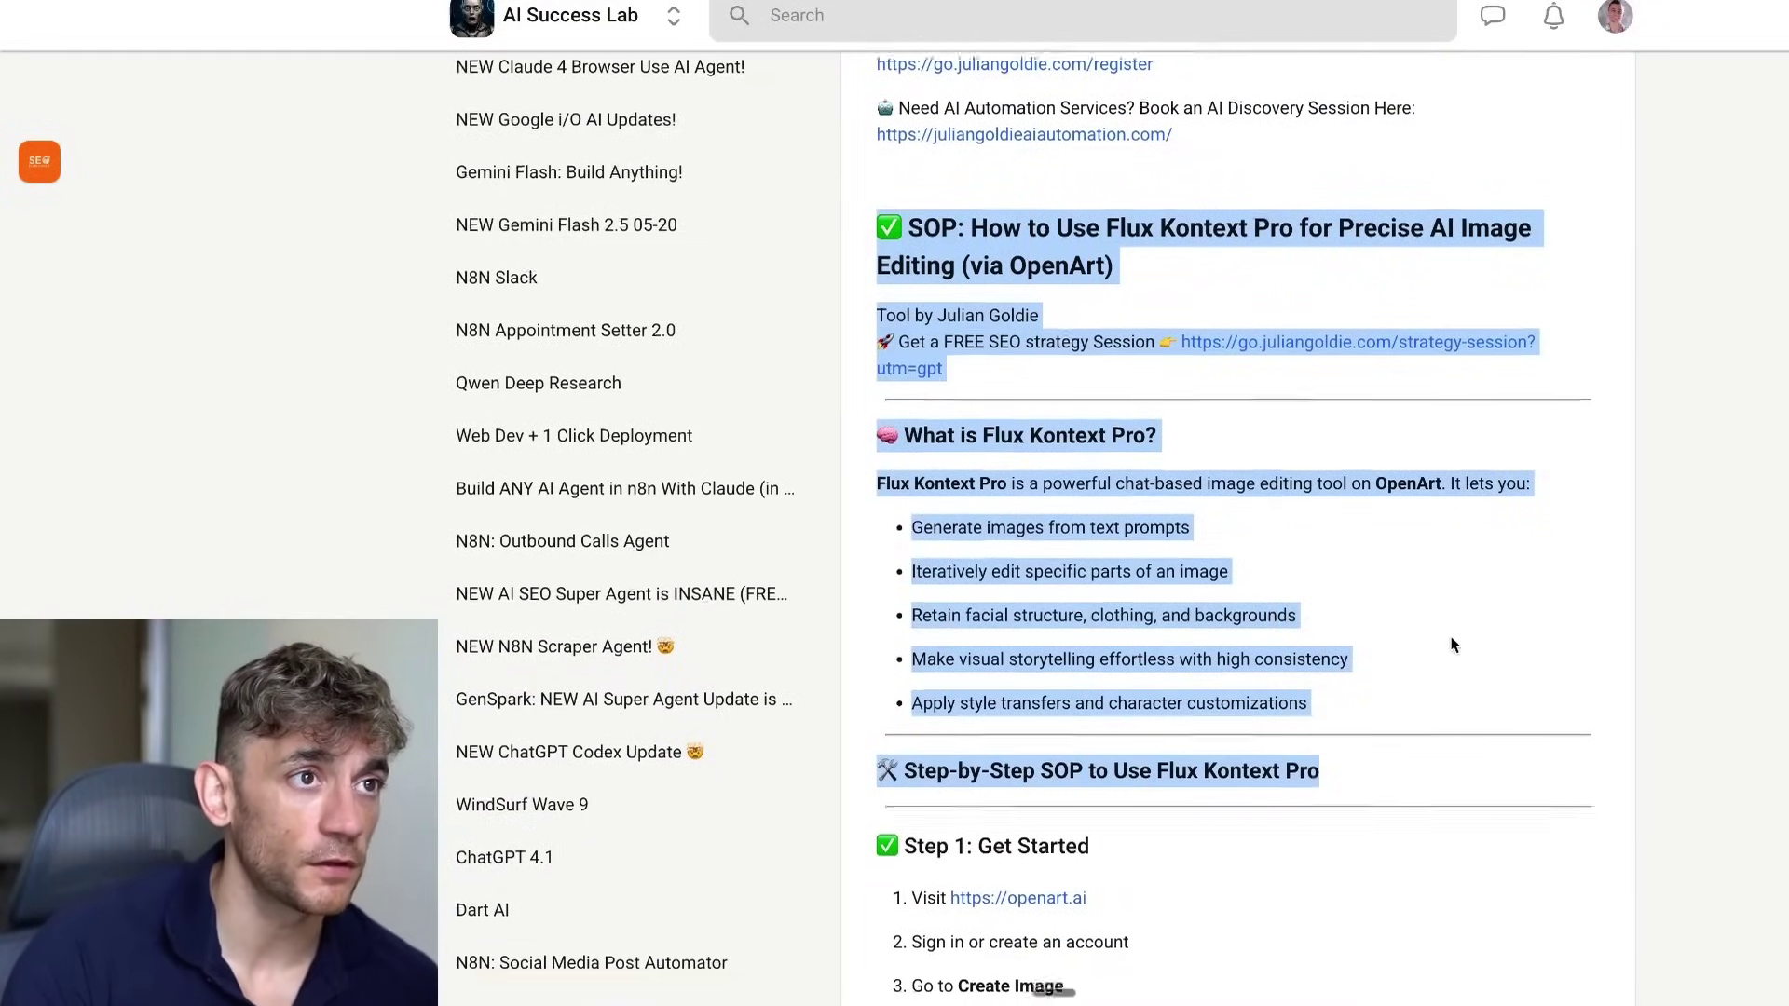
scroll(1342, 579, "down", 20)
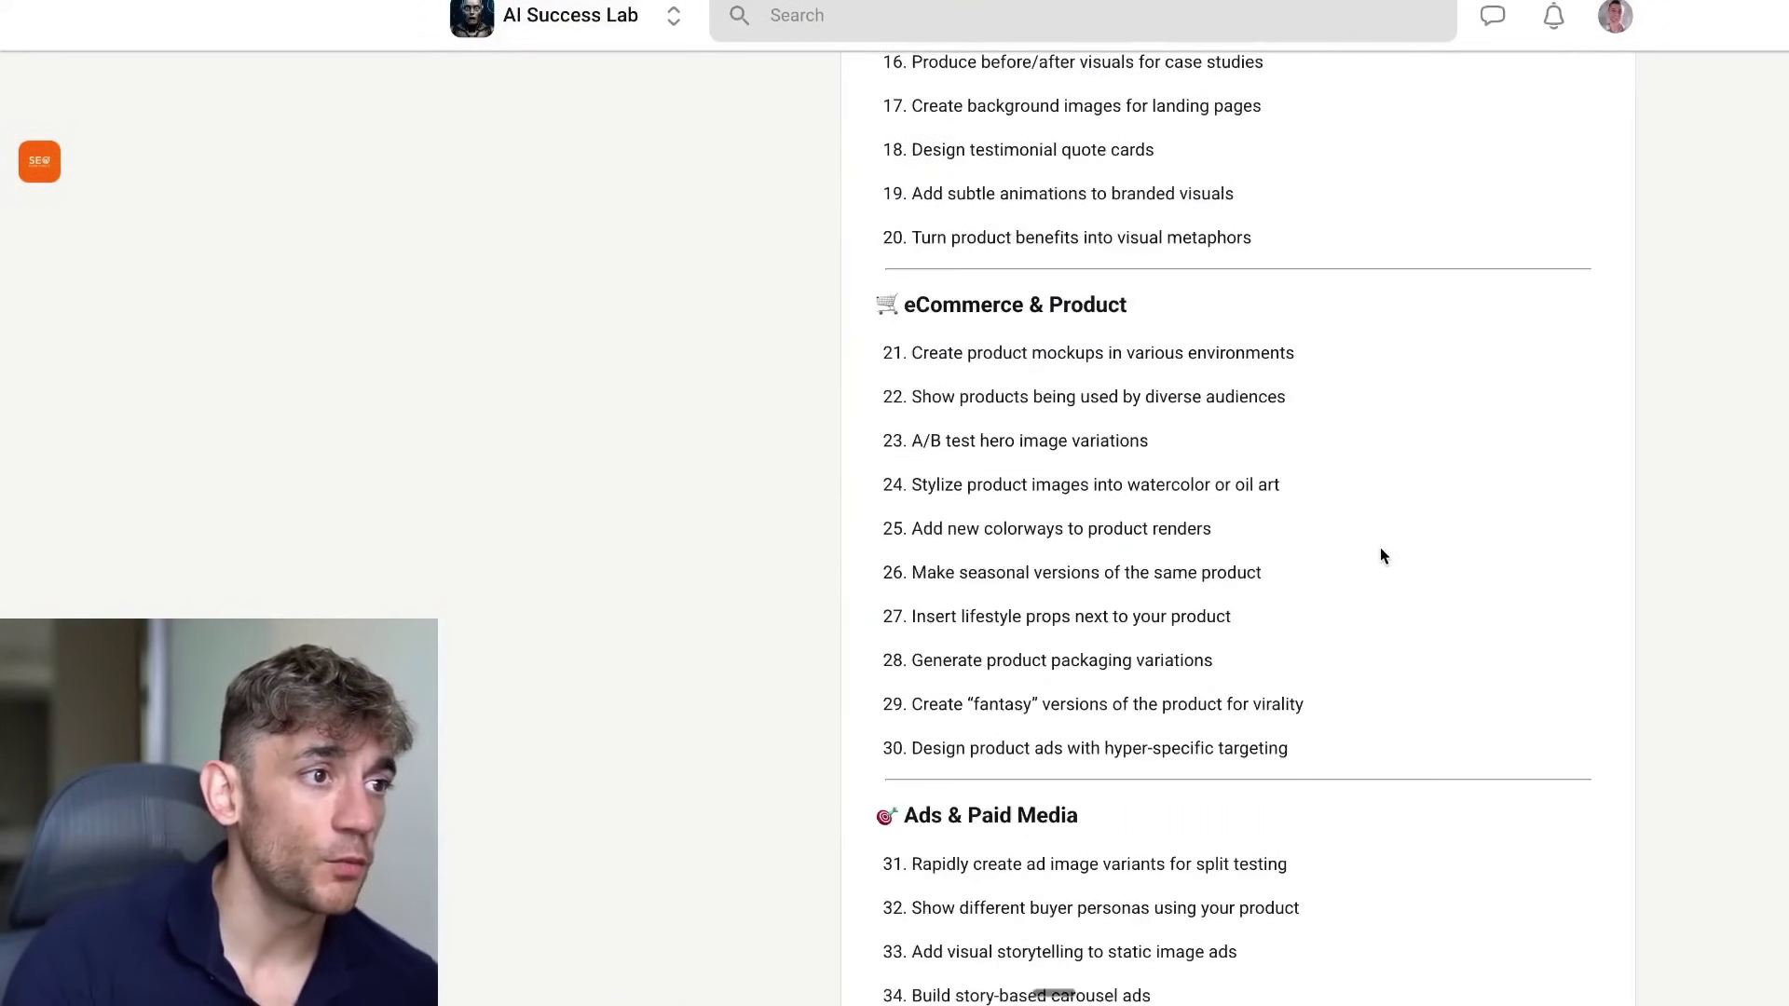
scroll(1444, 643, "down", 8)
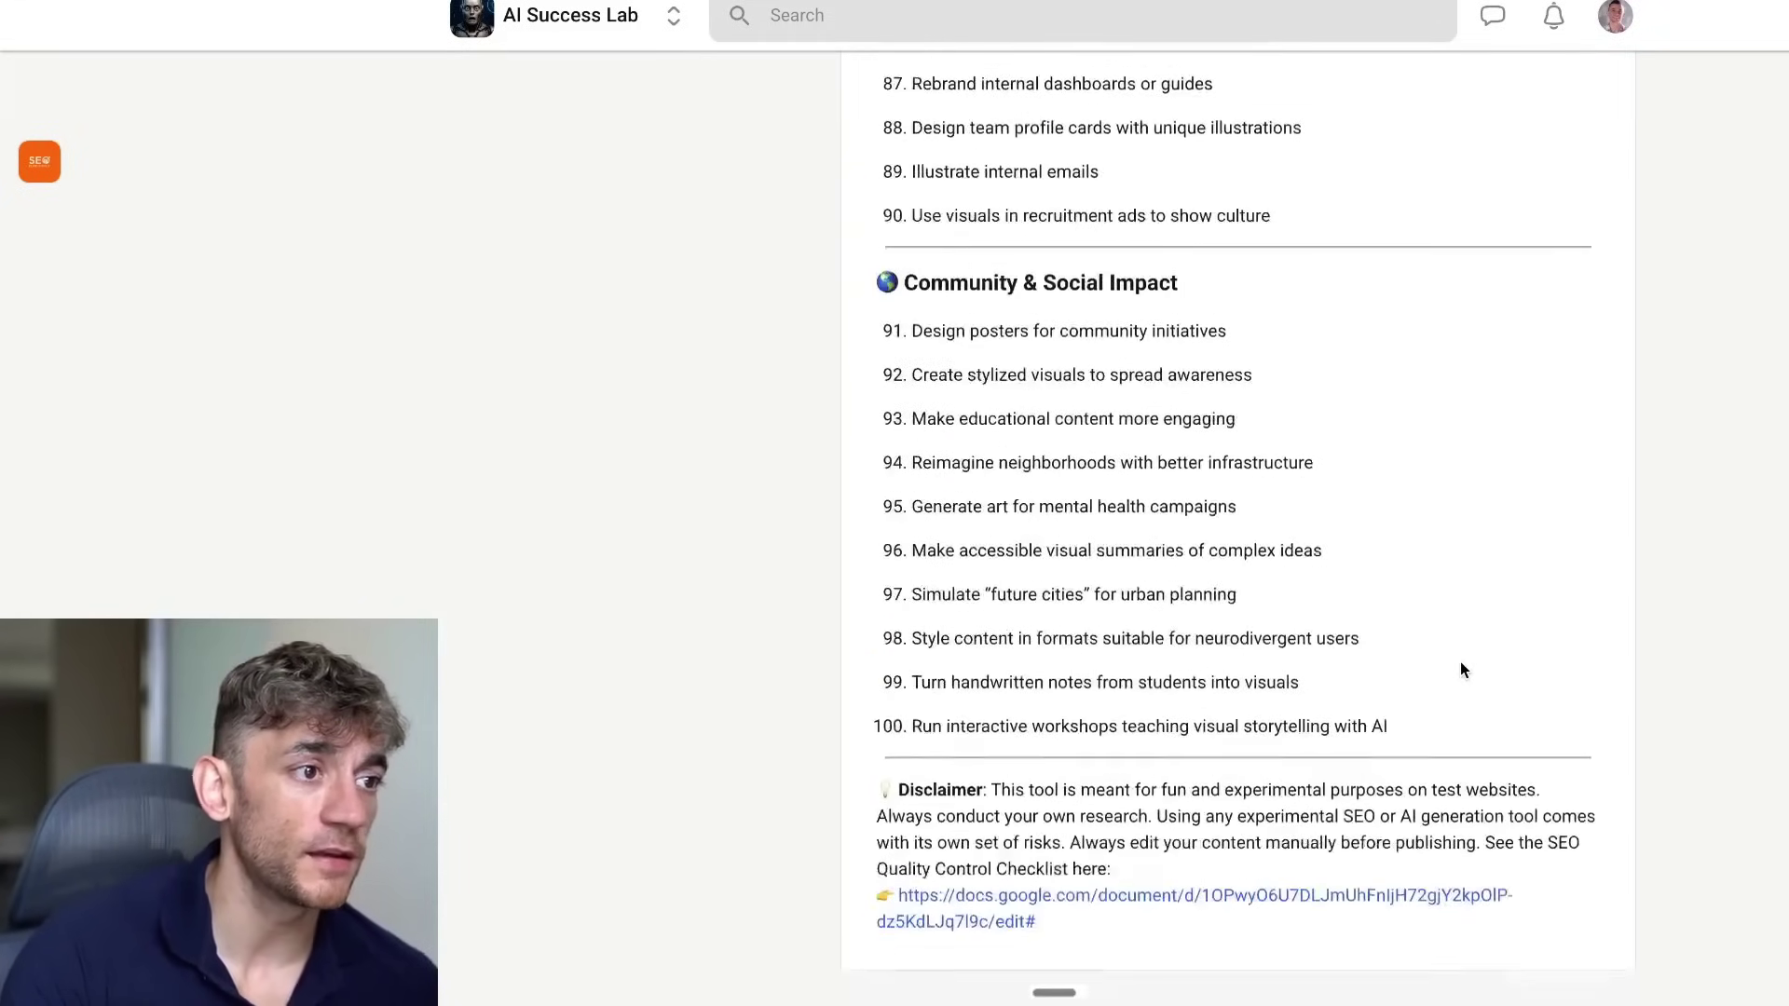
scroll(1509, 653, "up", 20)
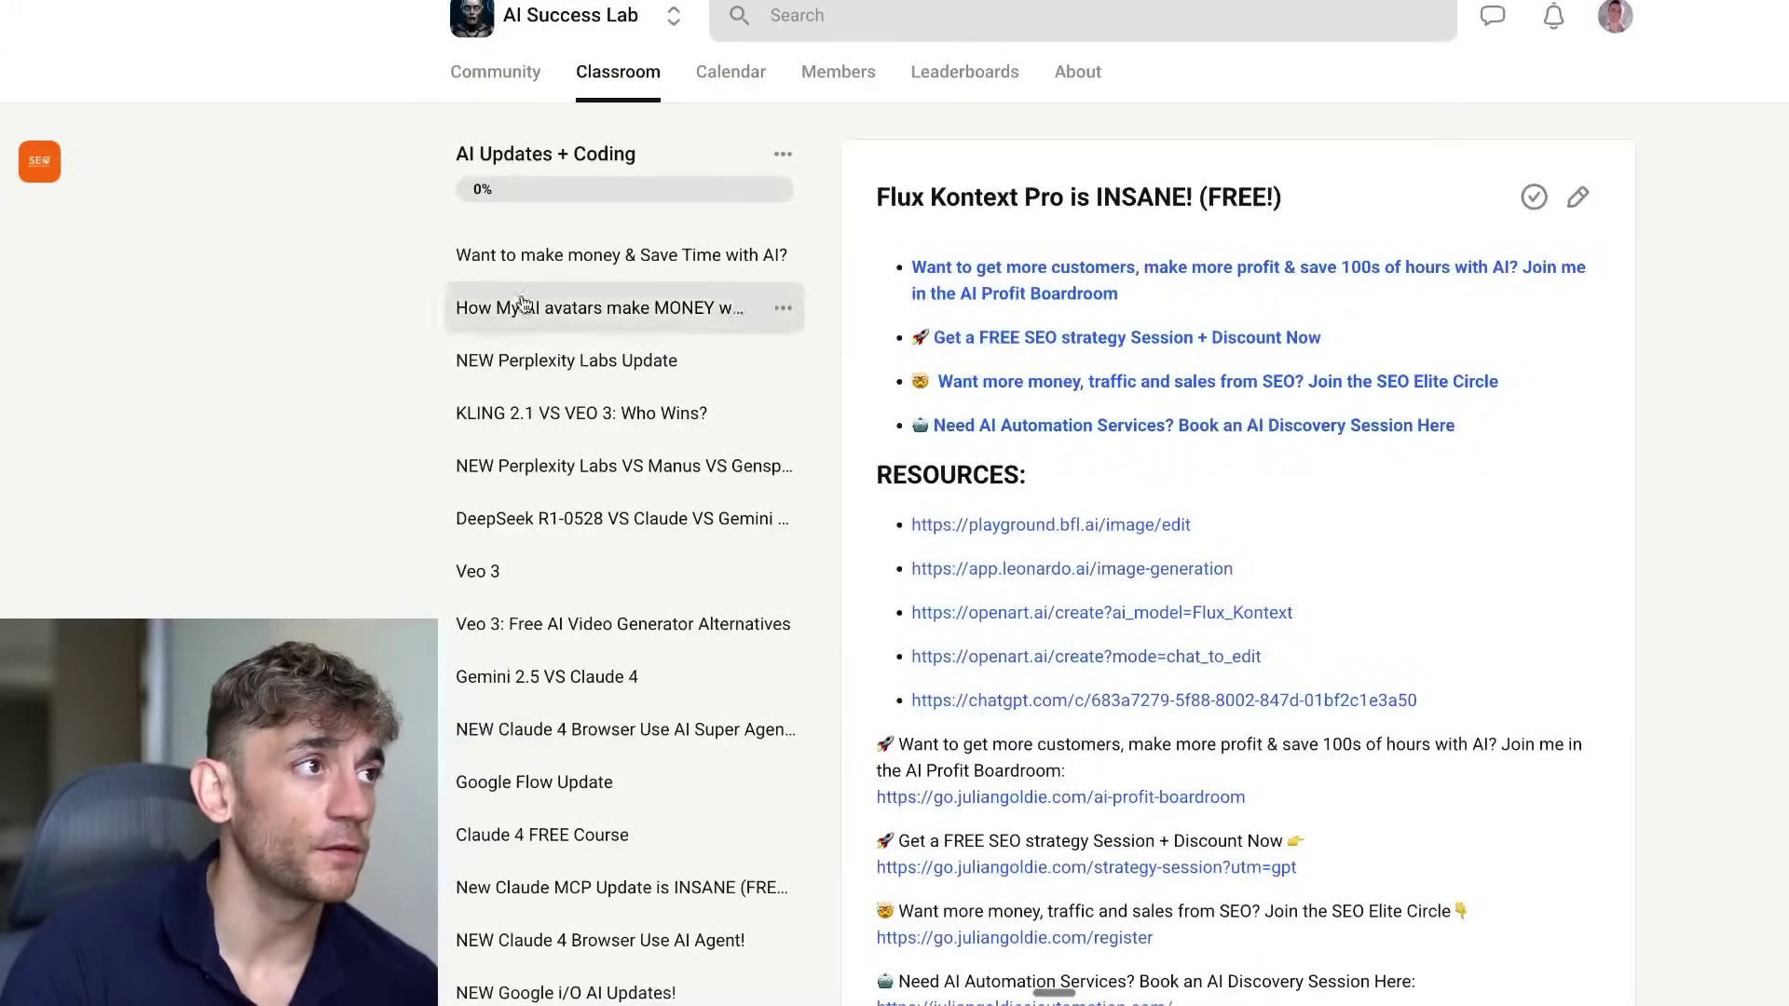
- Browse the AI Success Lab community feed, then open the AI Updates + Coding course
left_click(517, 84)
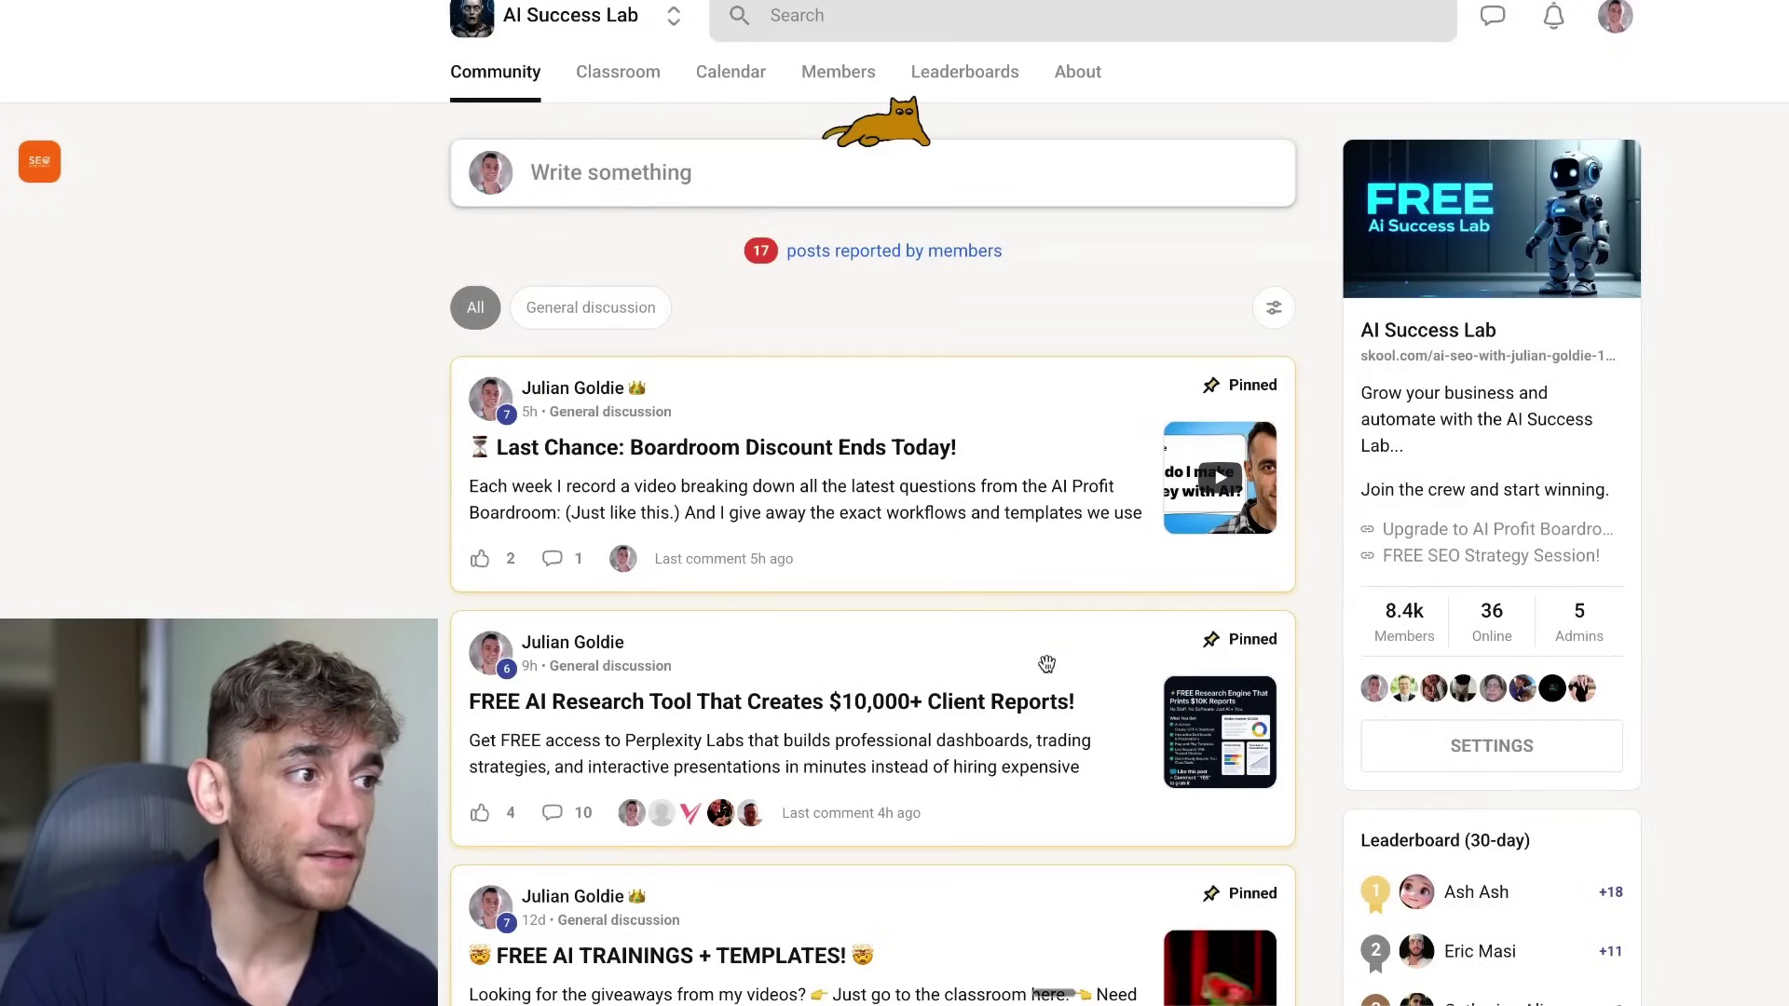
scroll(351, 484, "down", 10)
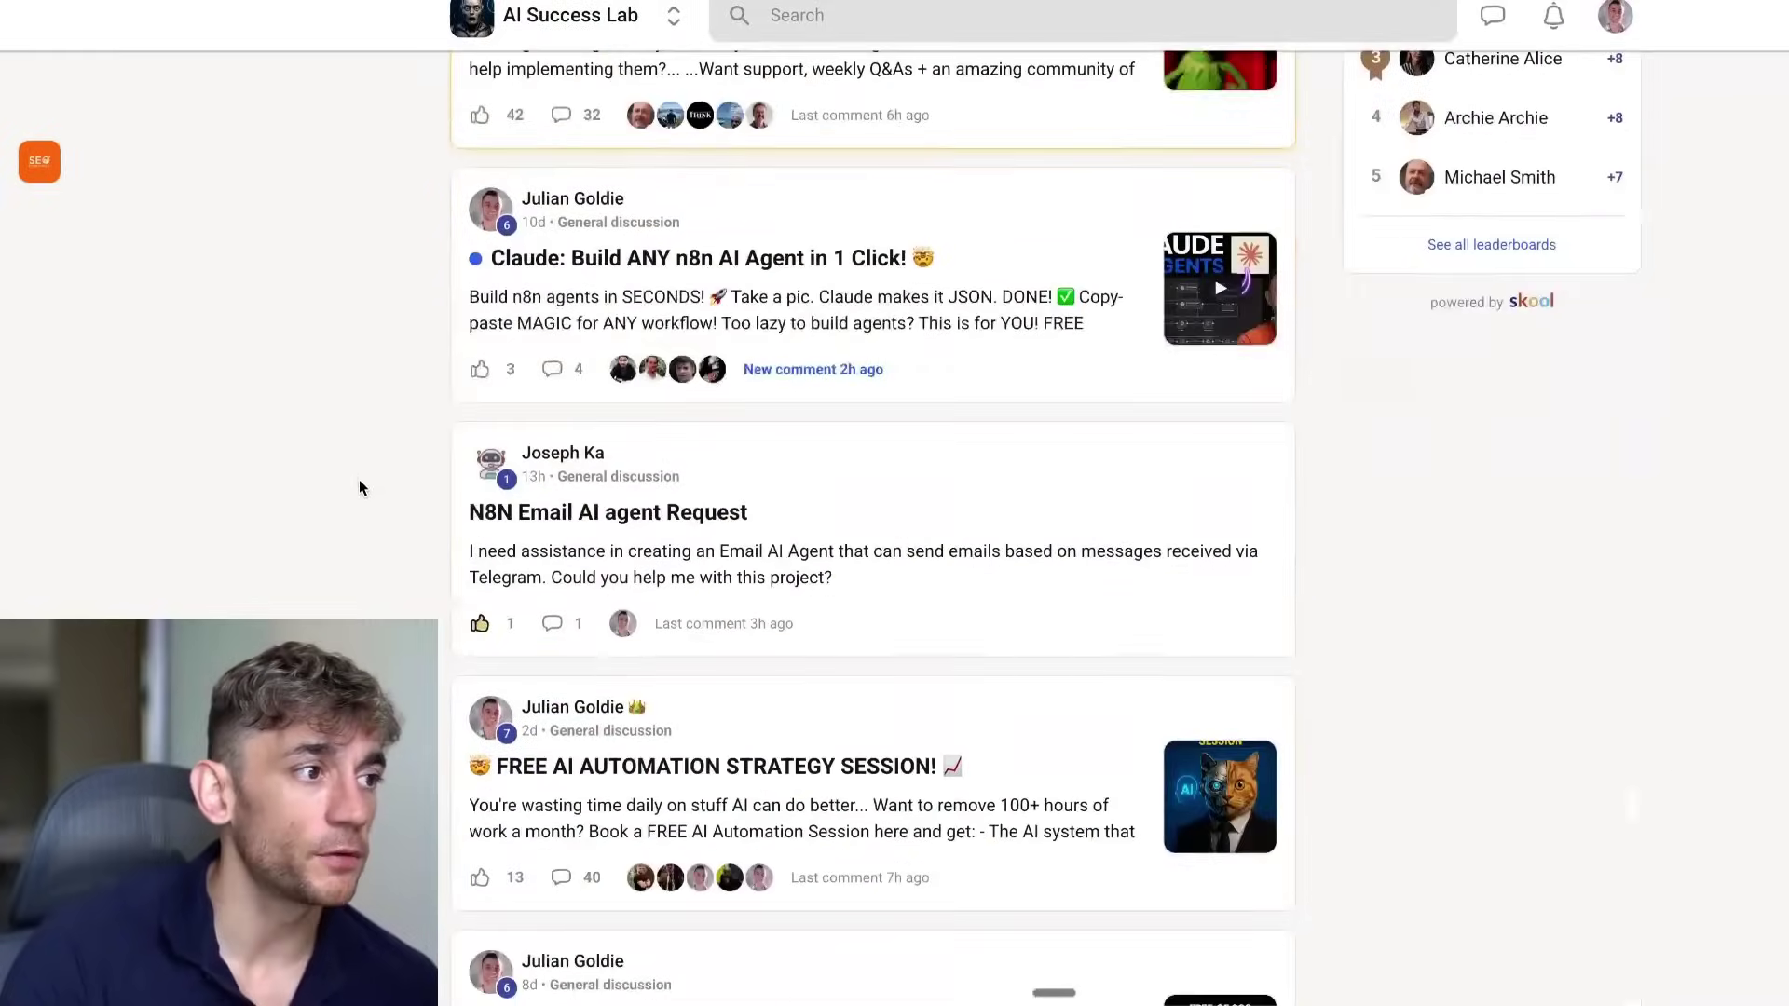
scroll(315, 395, "down", 4)
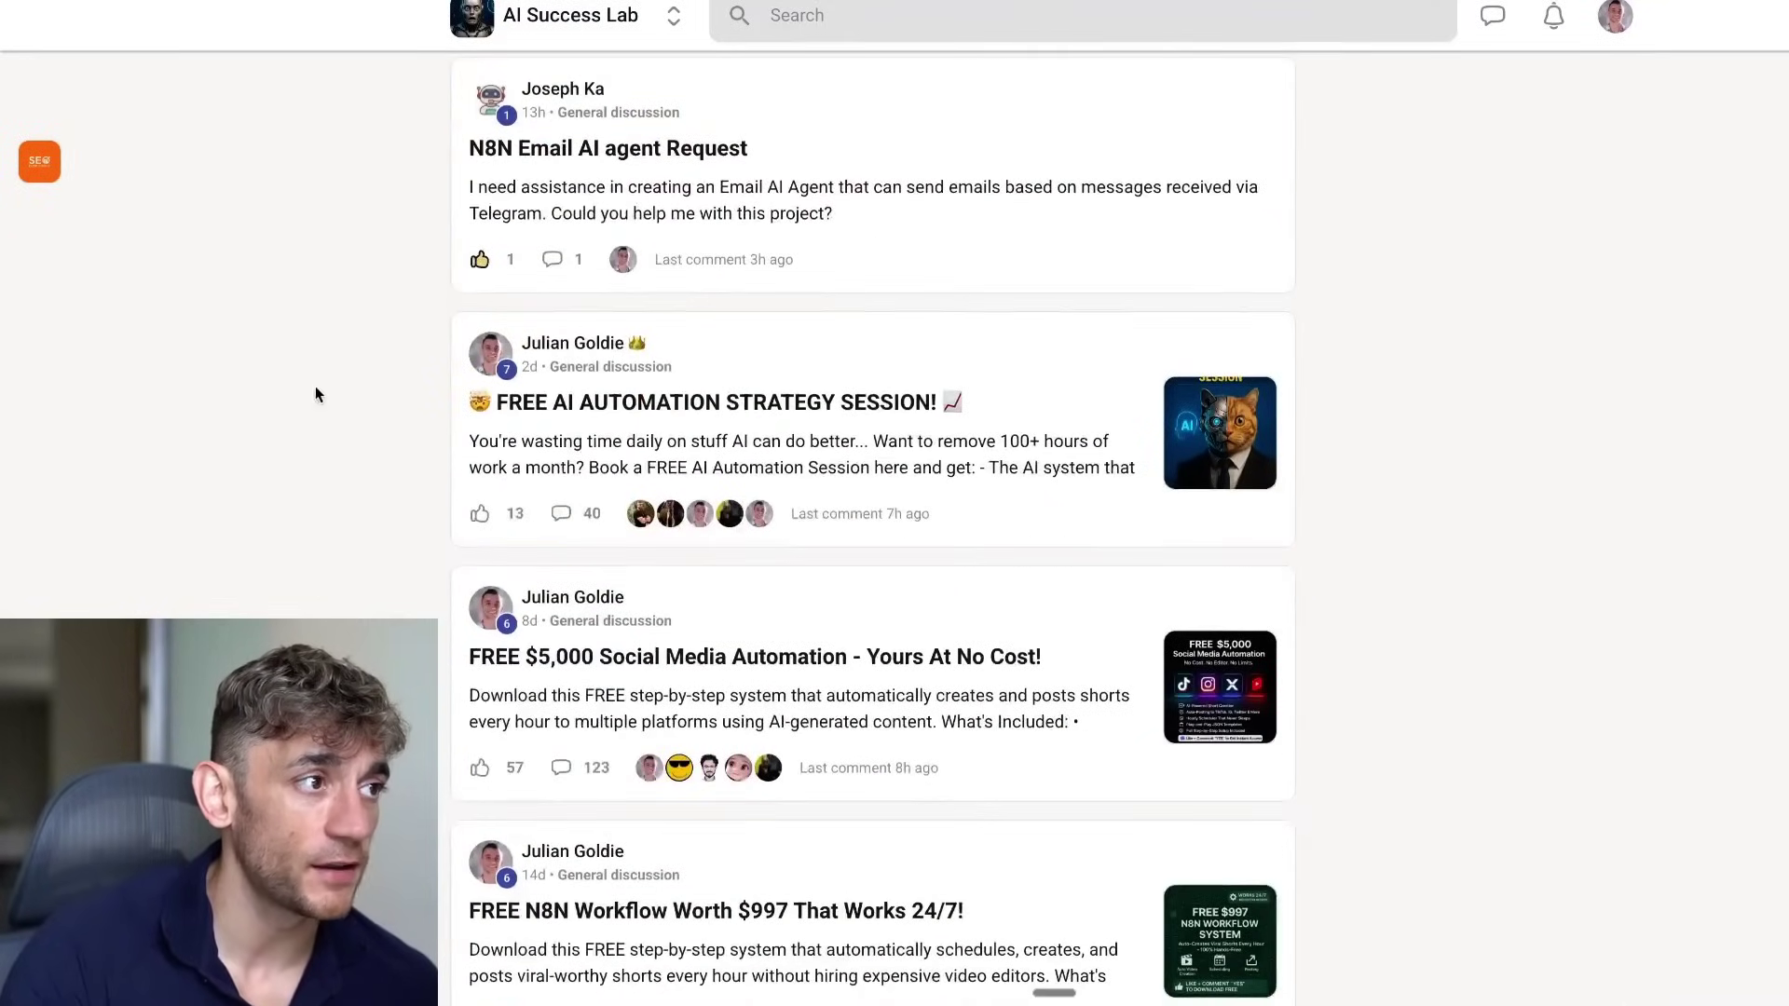
scroll(327, 382, "down", 3)
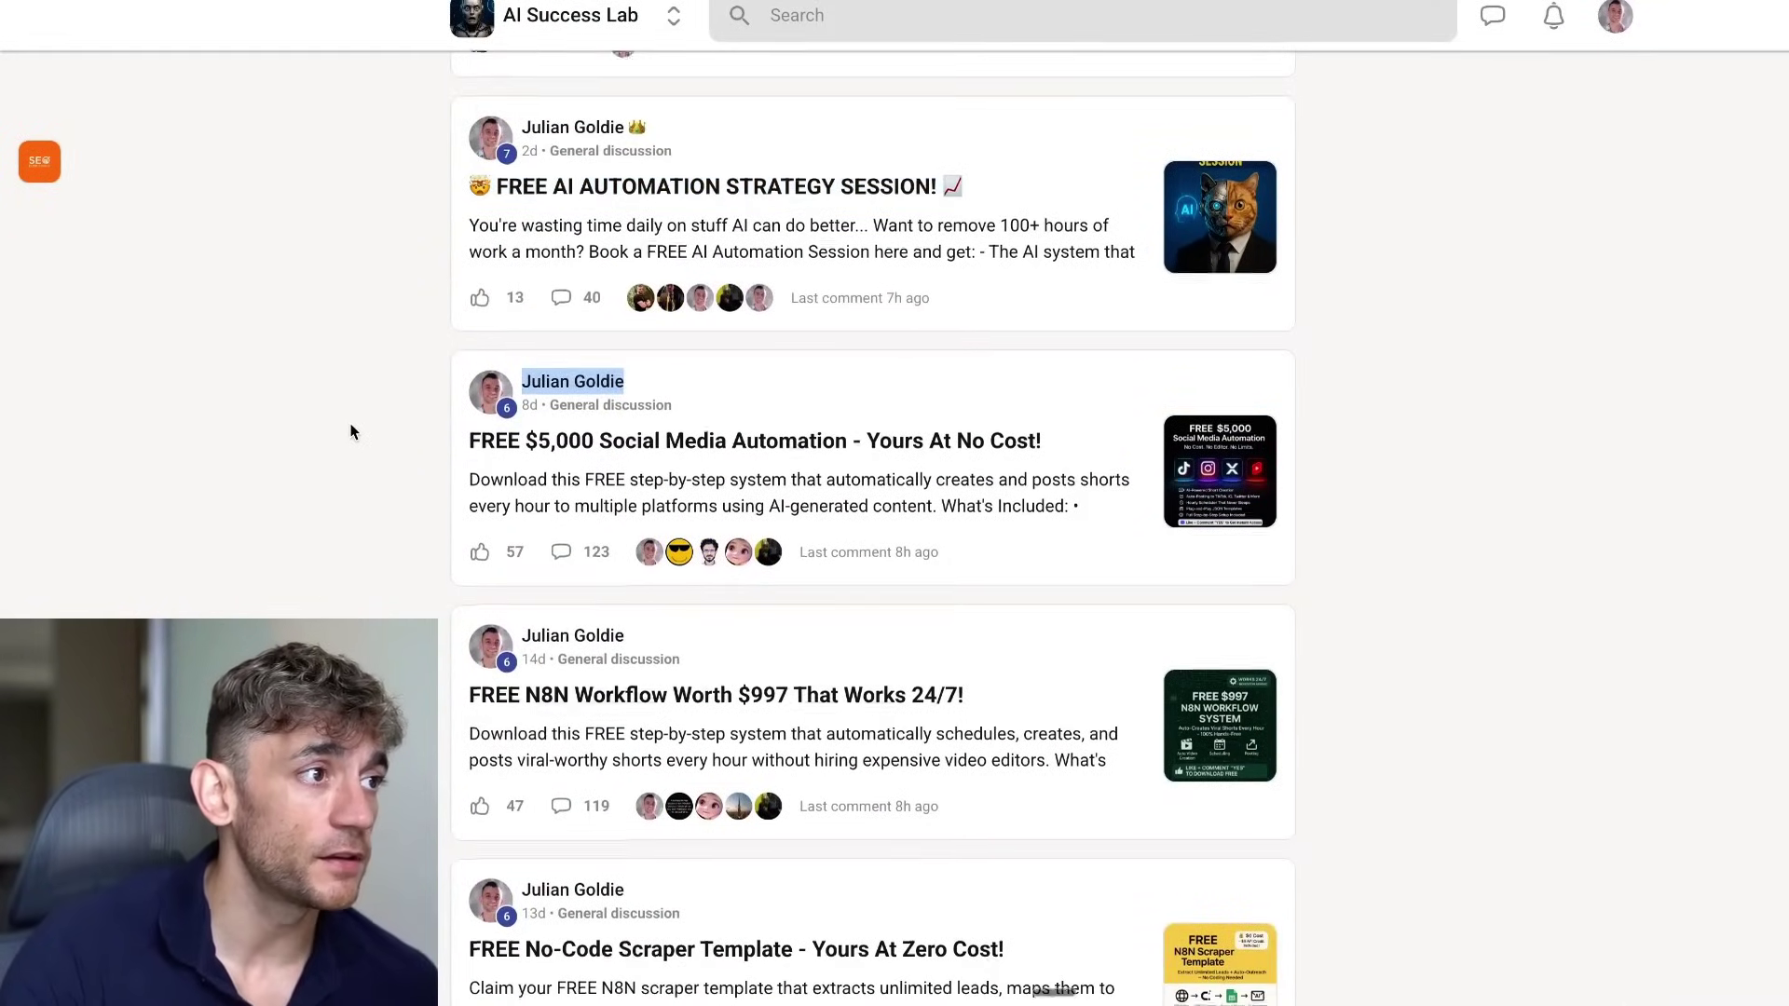
scroll(354, 447, "down", 8)
key("Home")
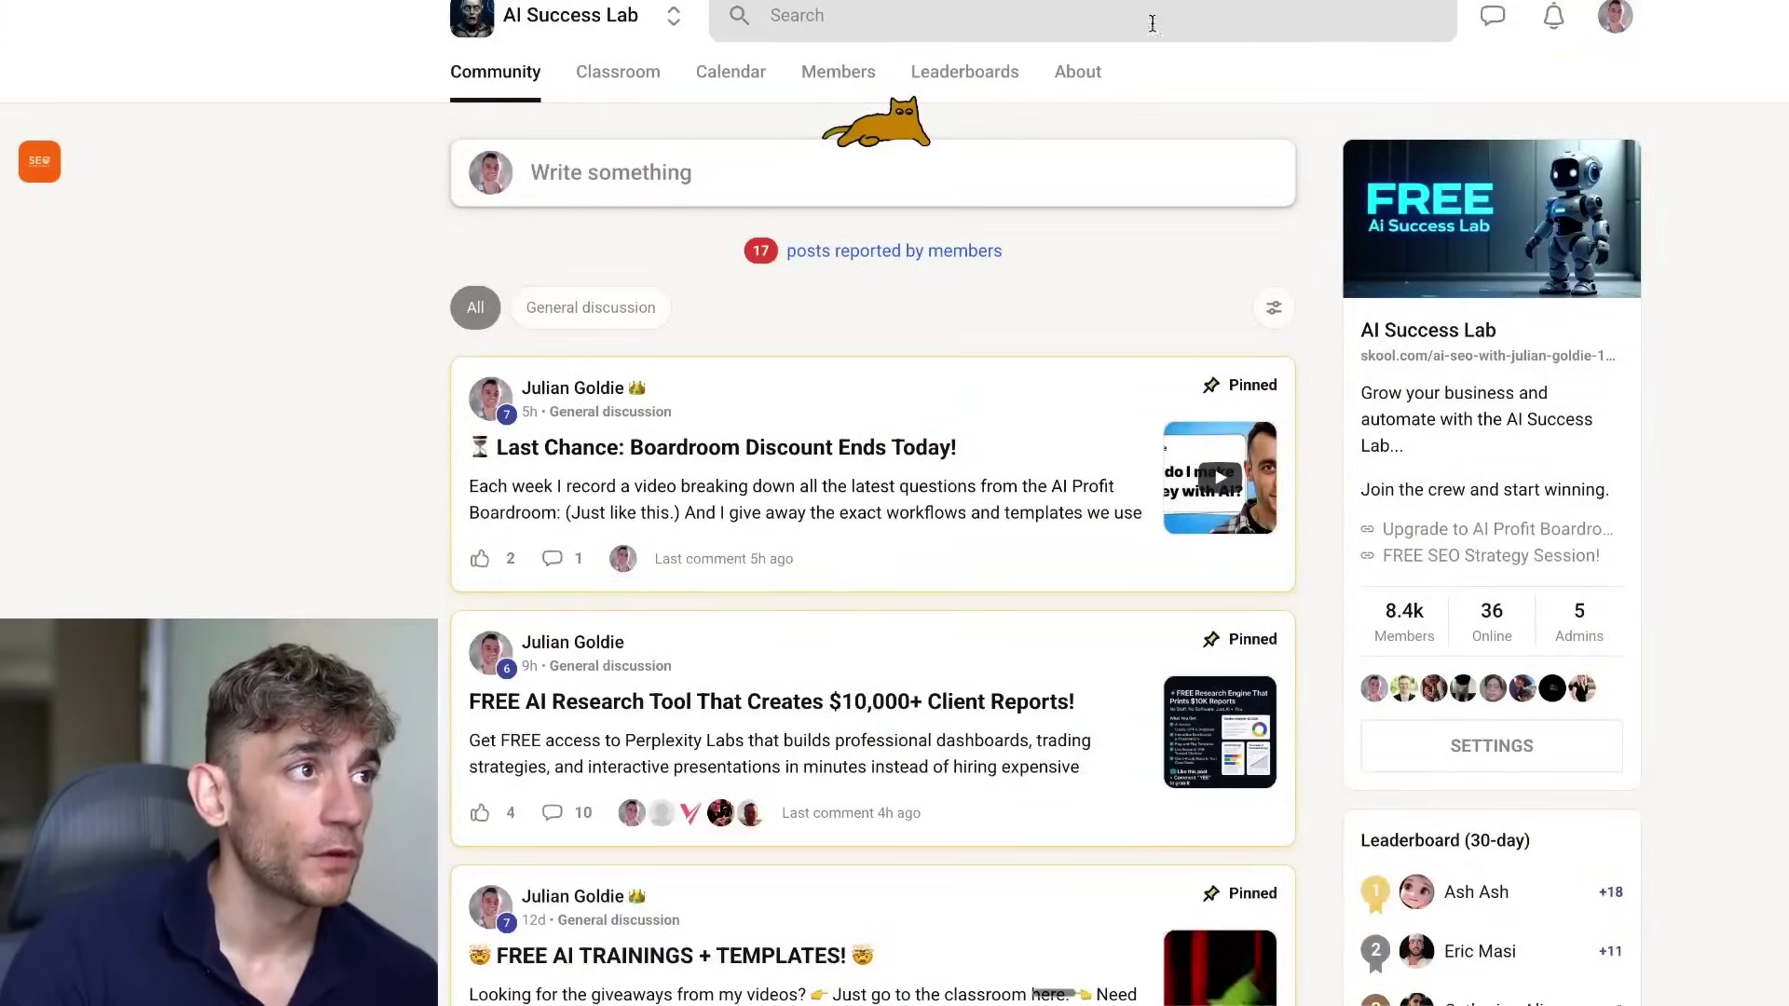
left_click(617, 72)
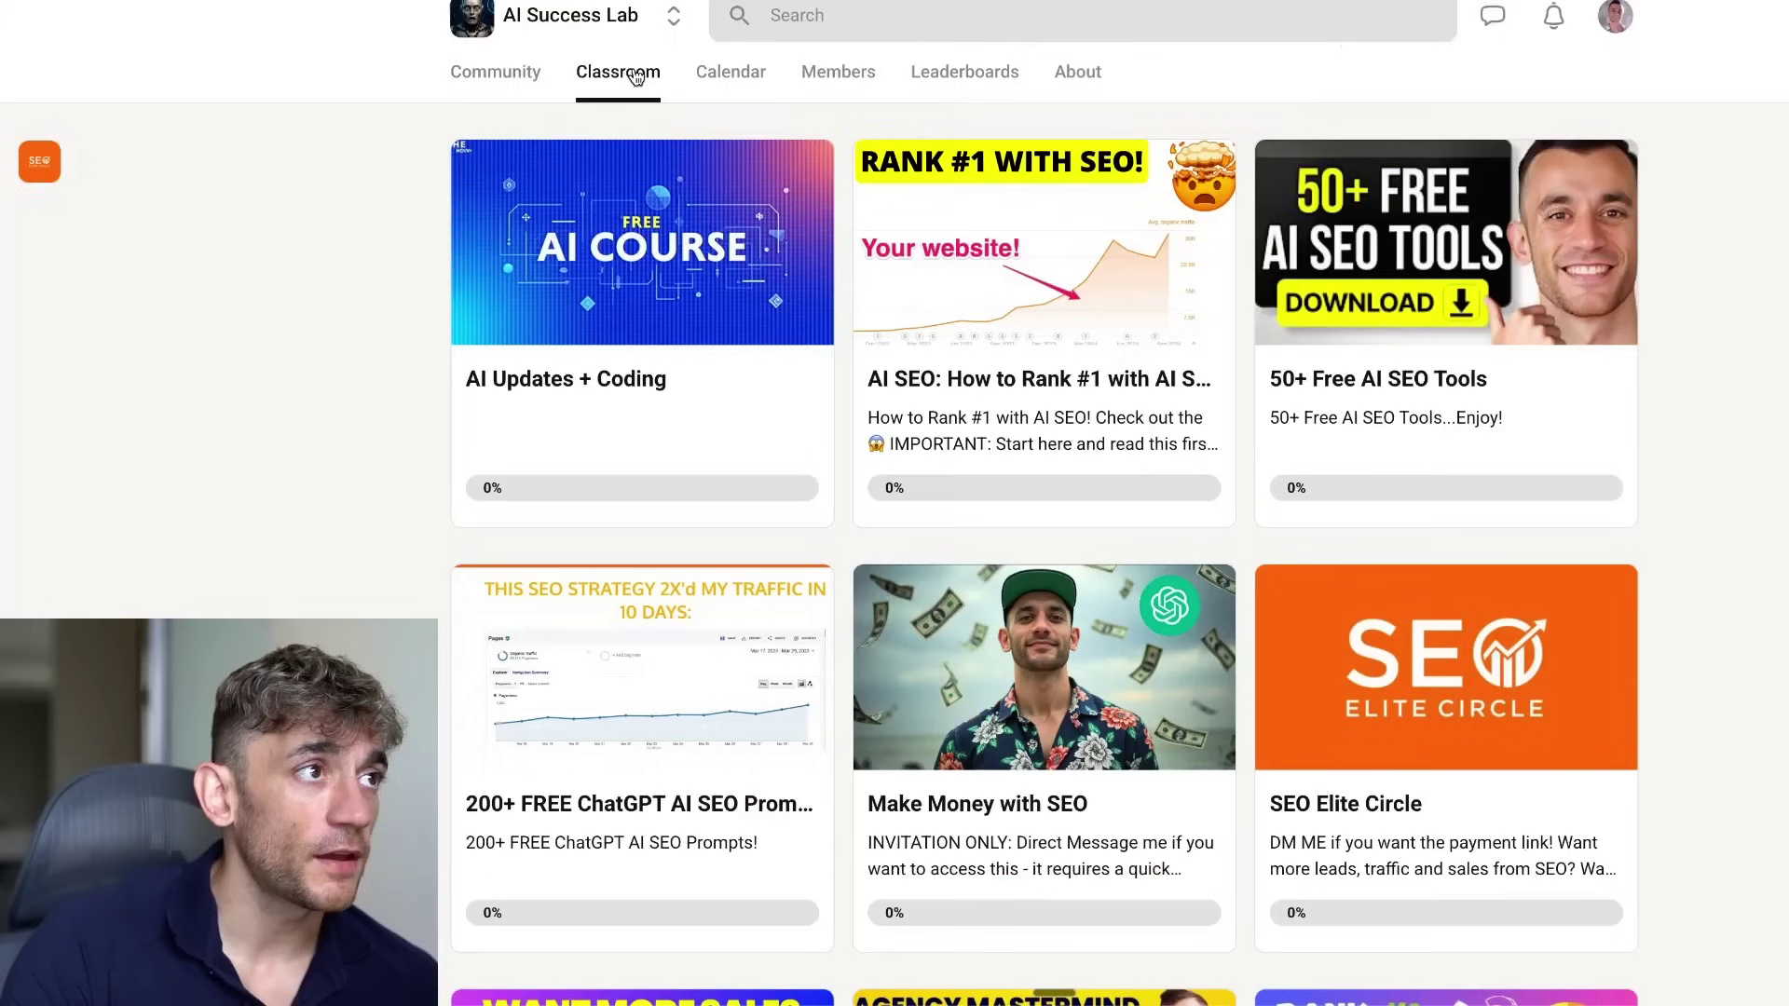
left_click(590, 197)
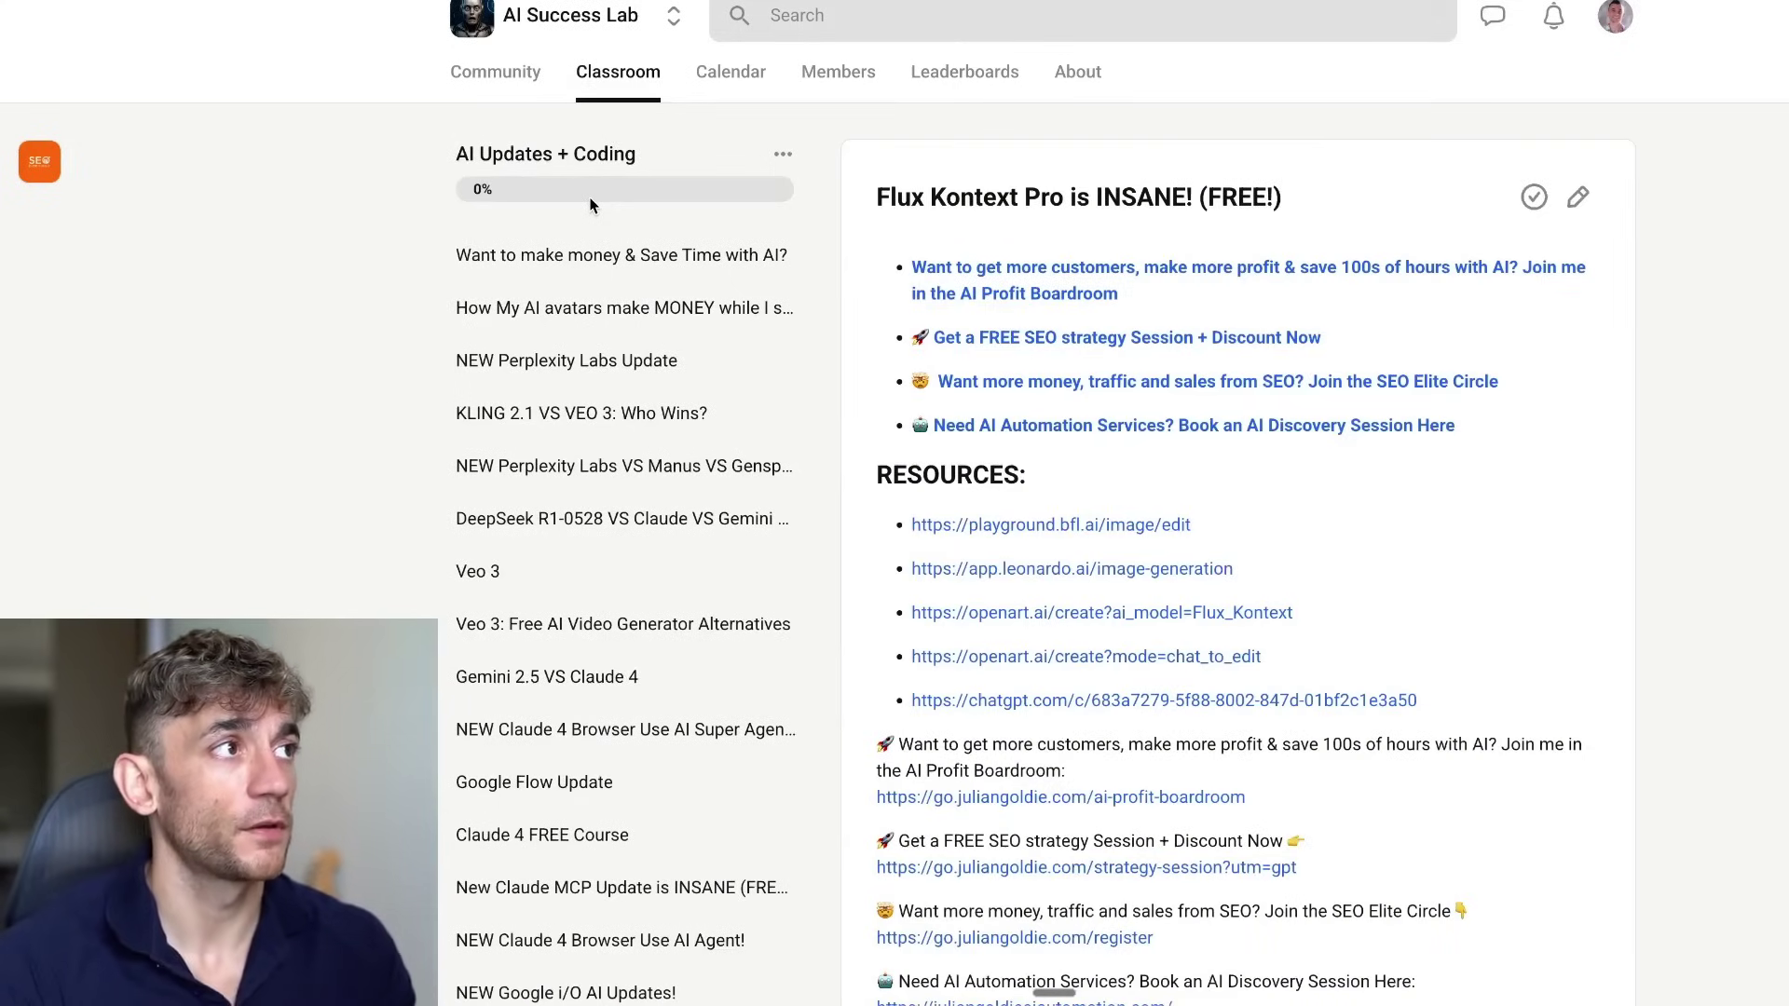
- Go to the AI Profit Boardroom community via the address bar
key("ctrl+l")
type("ai")
left_click(590, 187)
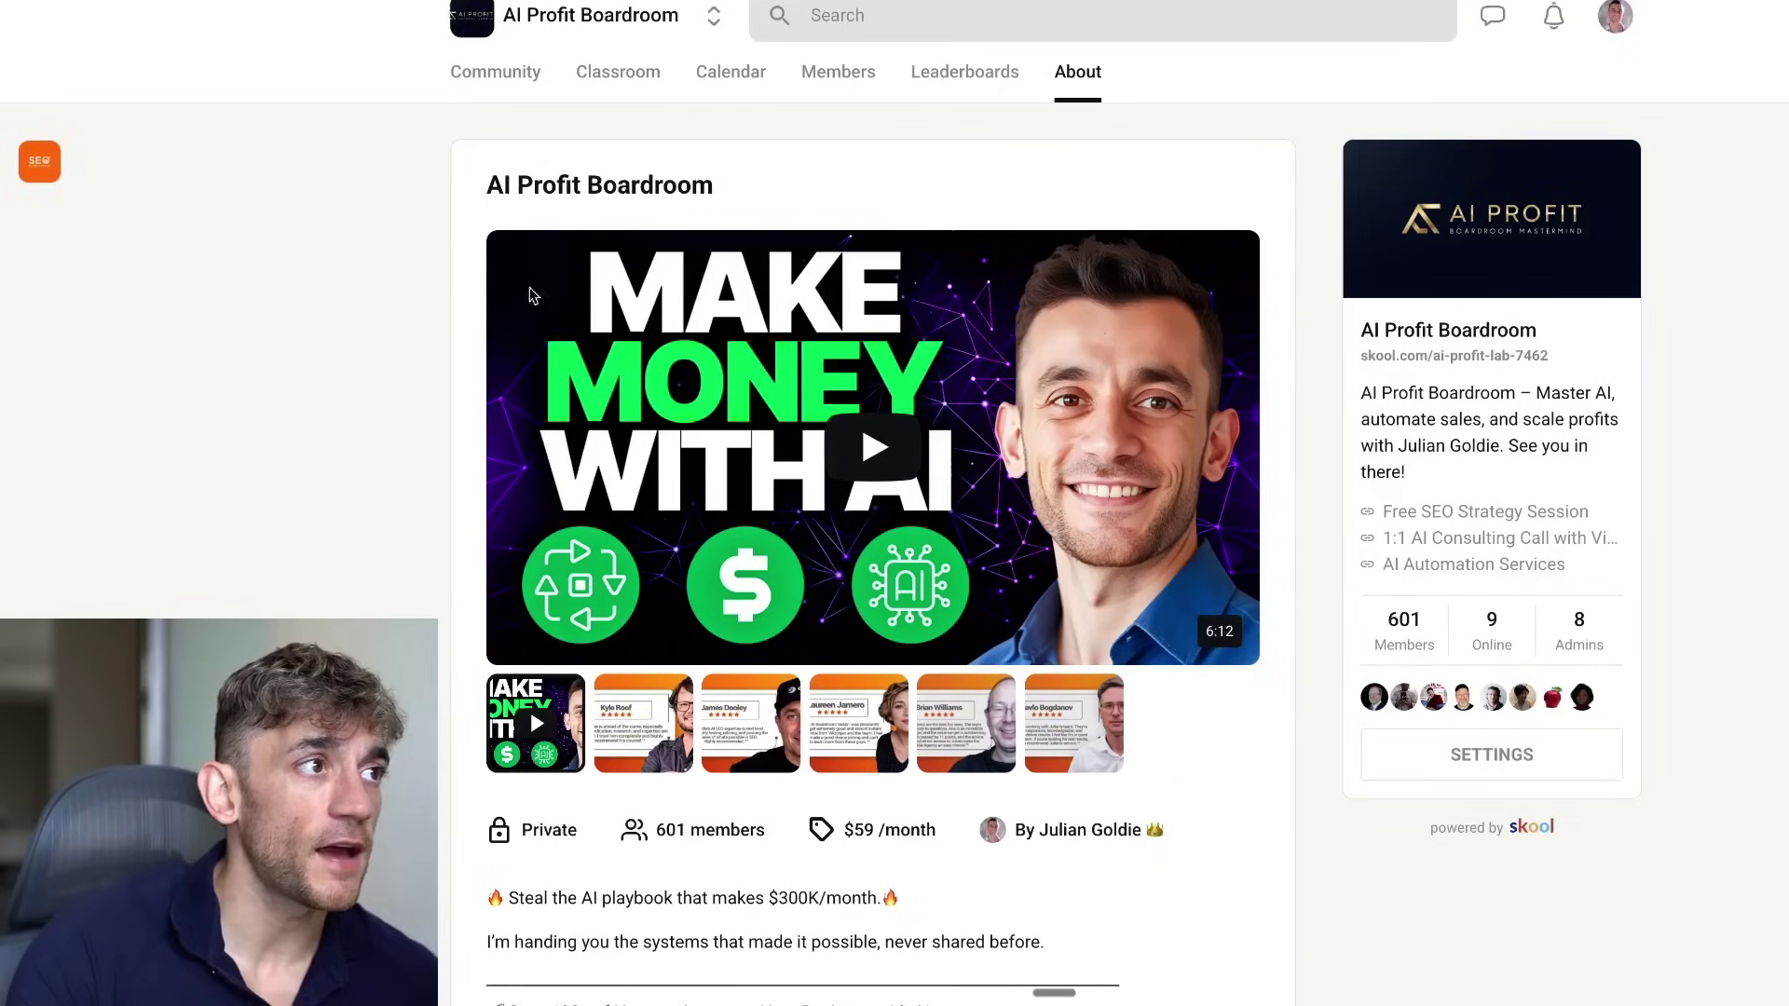
- Open the AI Profit Boardroom Community tab and scroll through its posts
triple_click(506, 193)
left_click(315, 25)
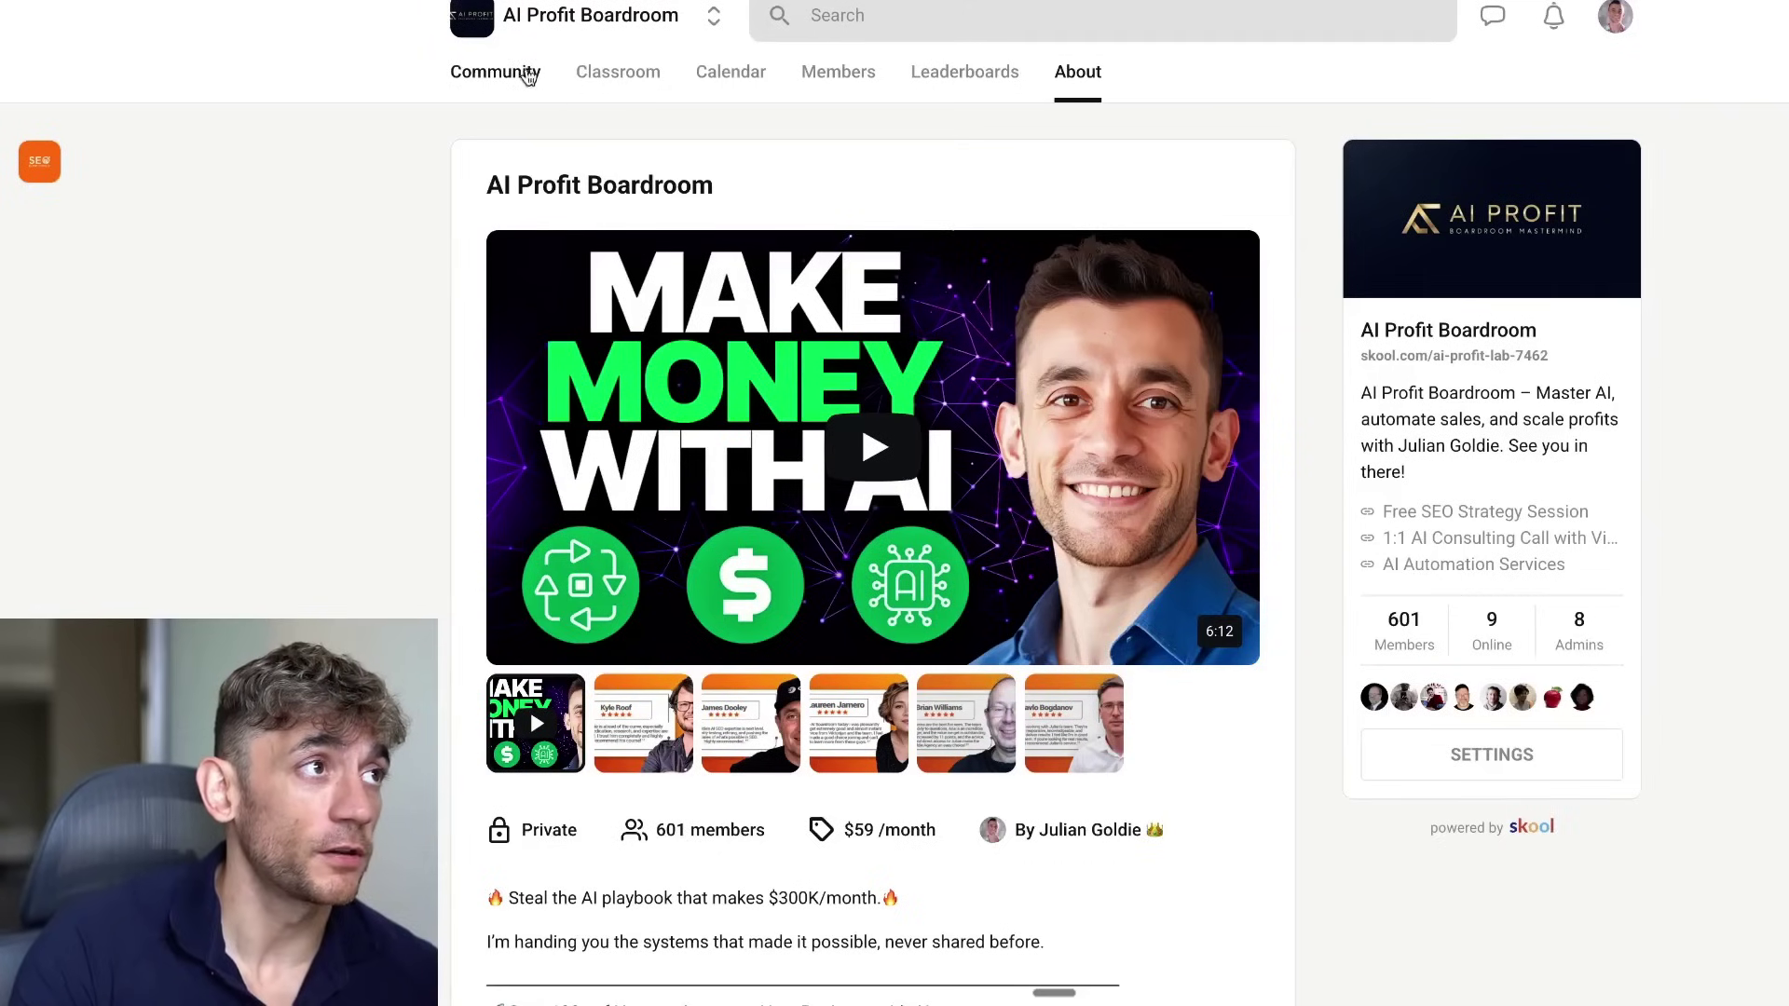
left_click(525, 73)
scroll(705, 474, "down", 3)
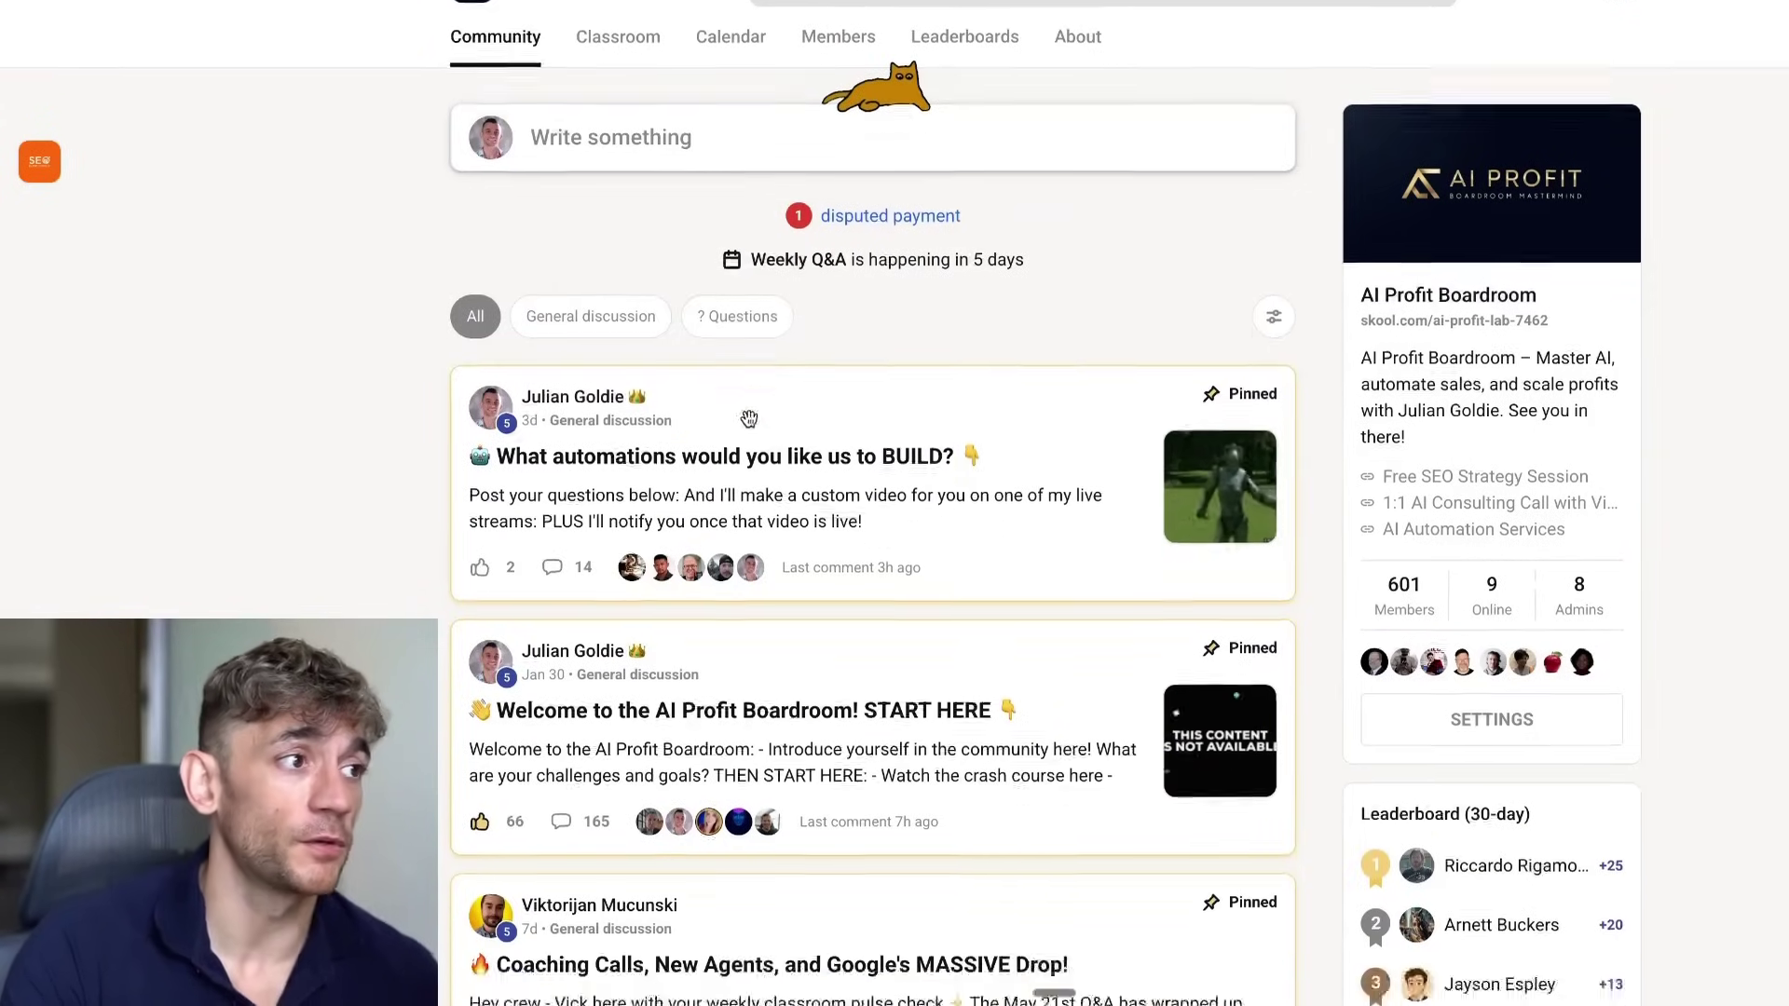
scroll(705, 473, "down", 5)
scroll(1095, 398, "up", 9)
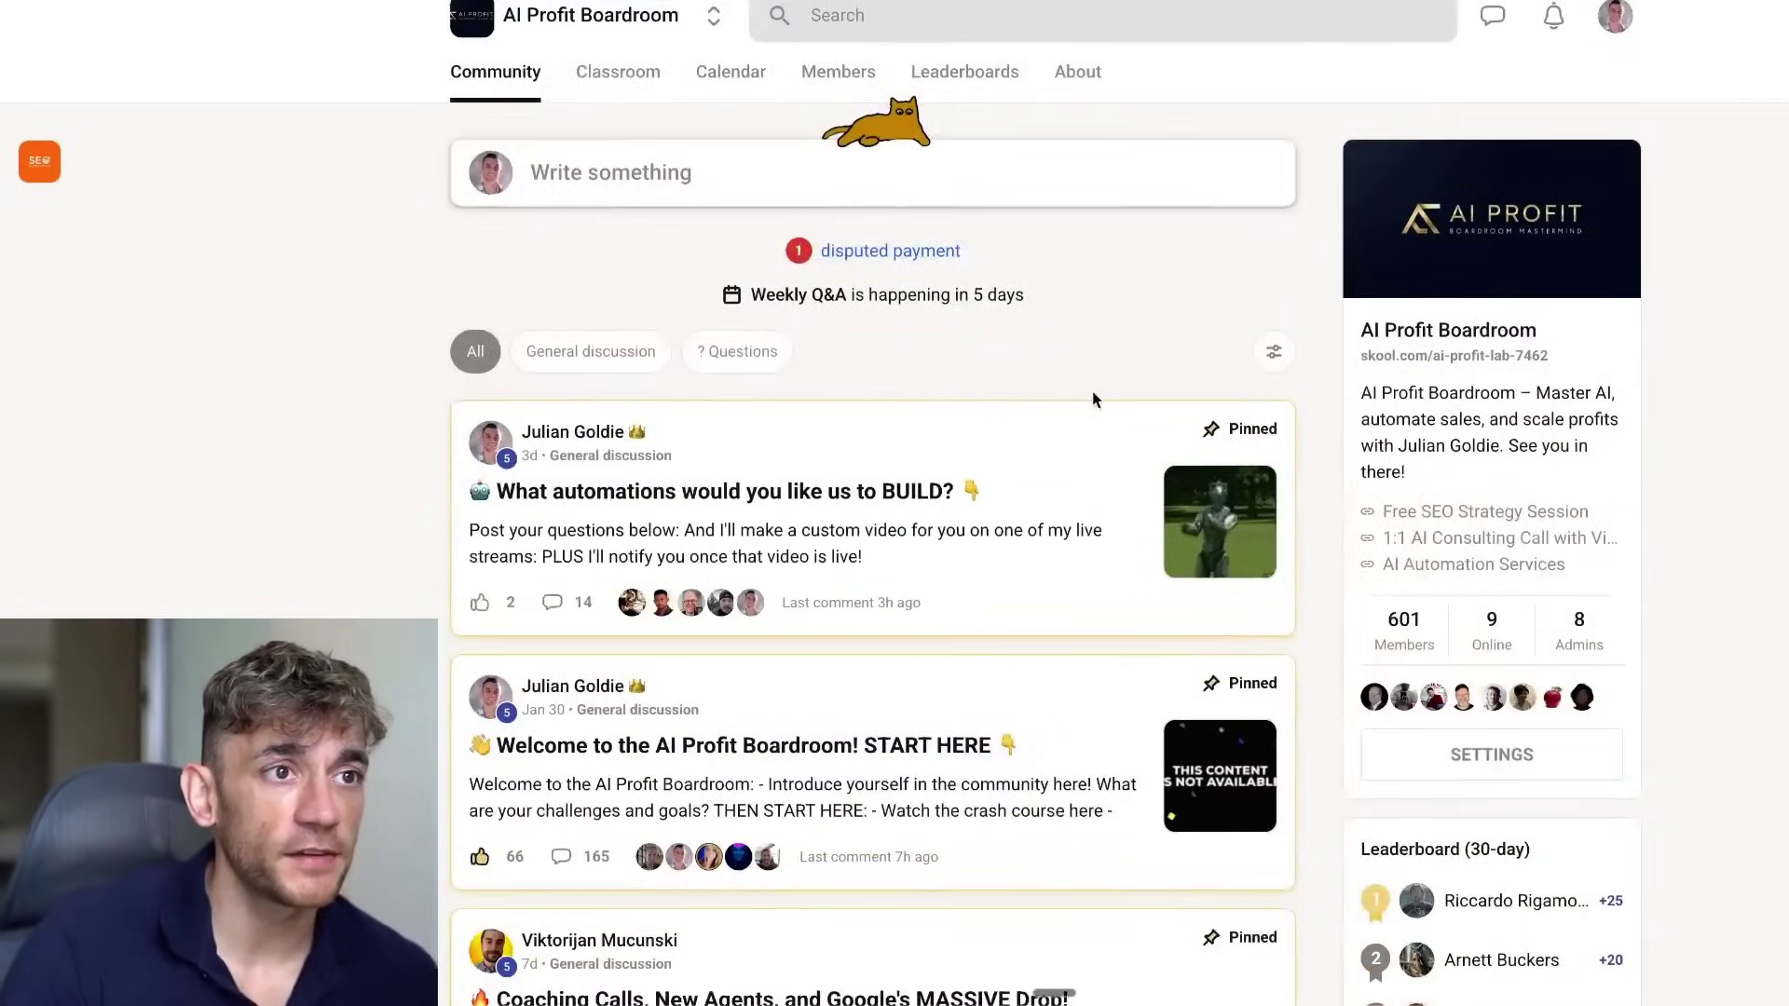
scroll(671, 471, "down", 9)
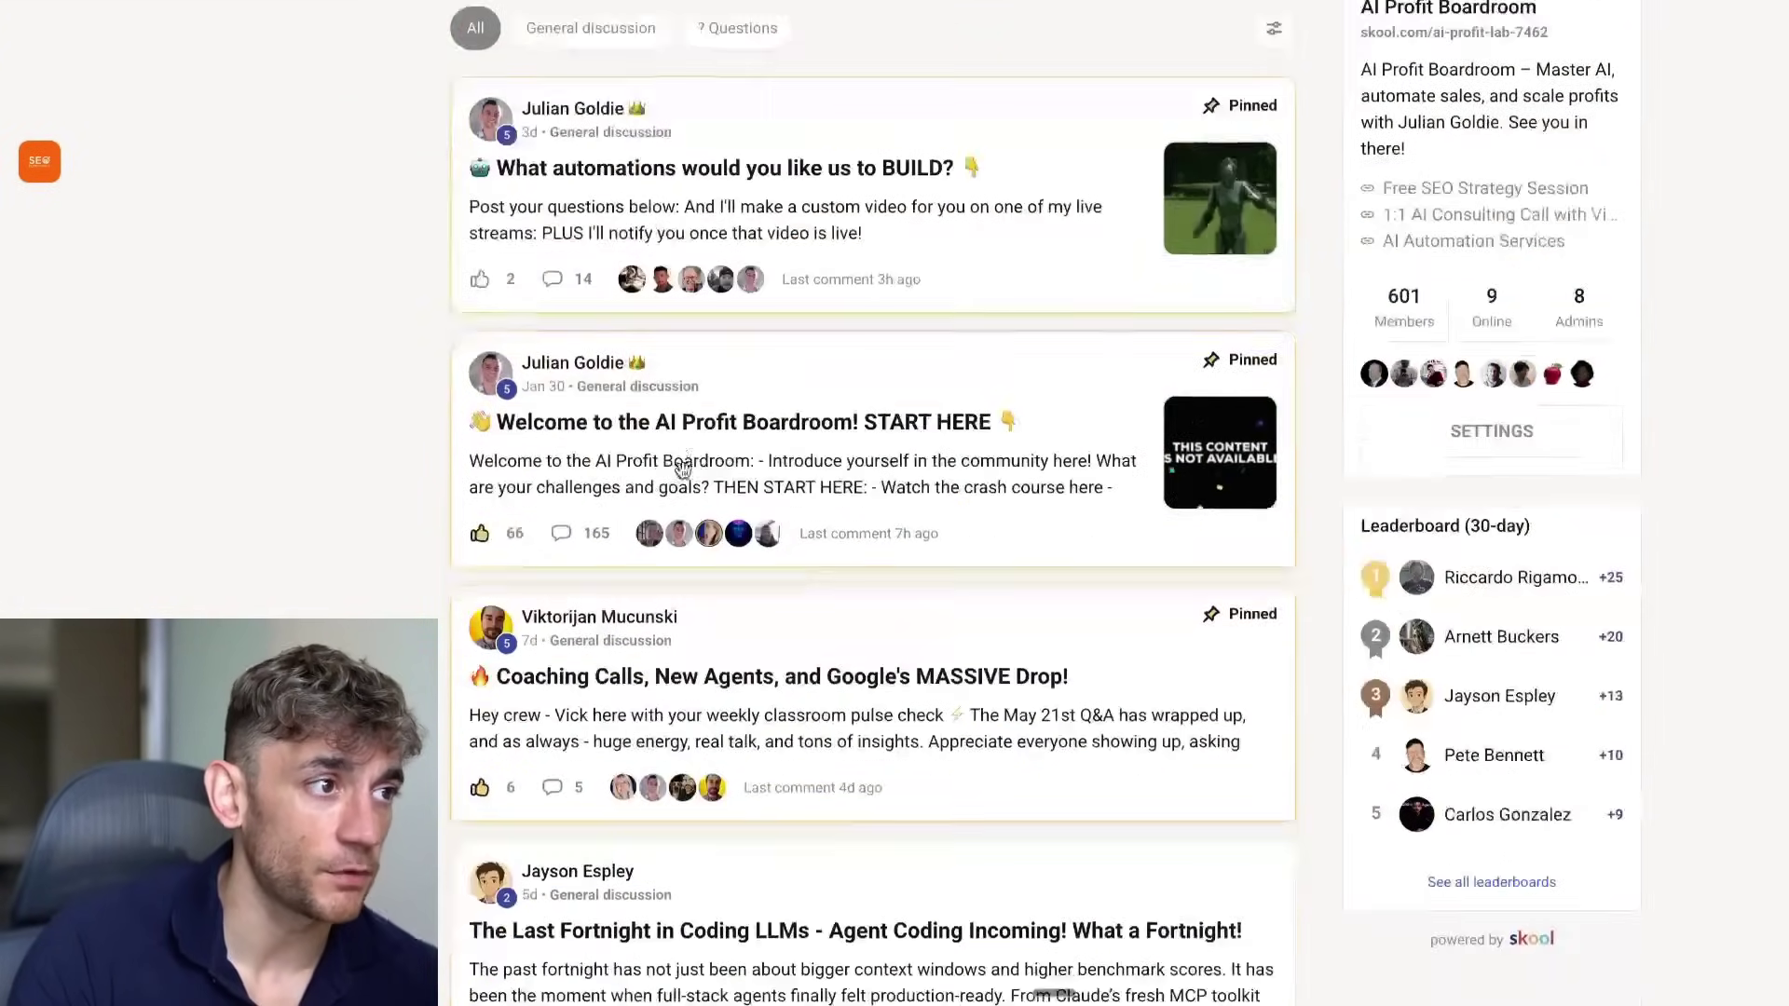
scroll(636, 304, "up", 9)
- Read the pinned 'What automations would you like us to BUILD?' post, then keep scrolling the feed
left_click(798, 483)
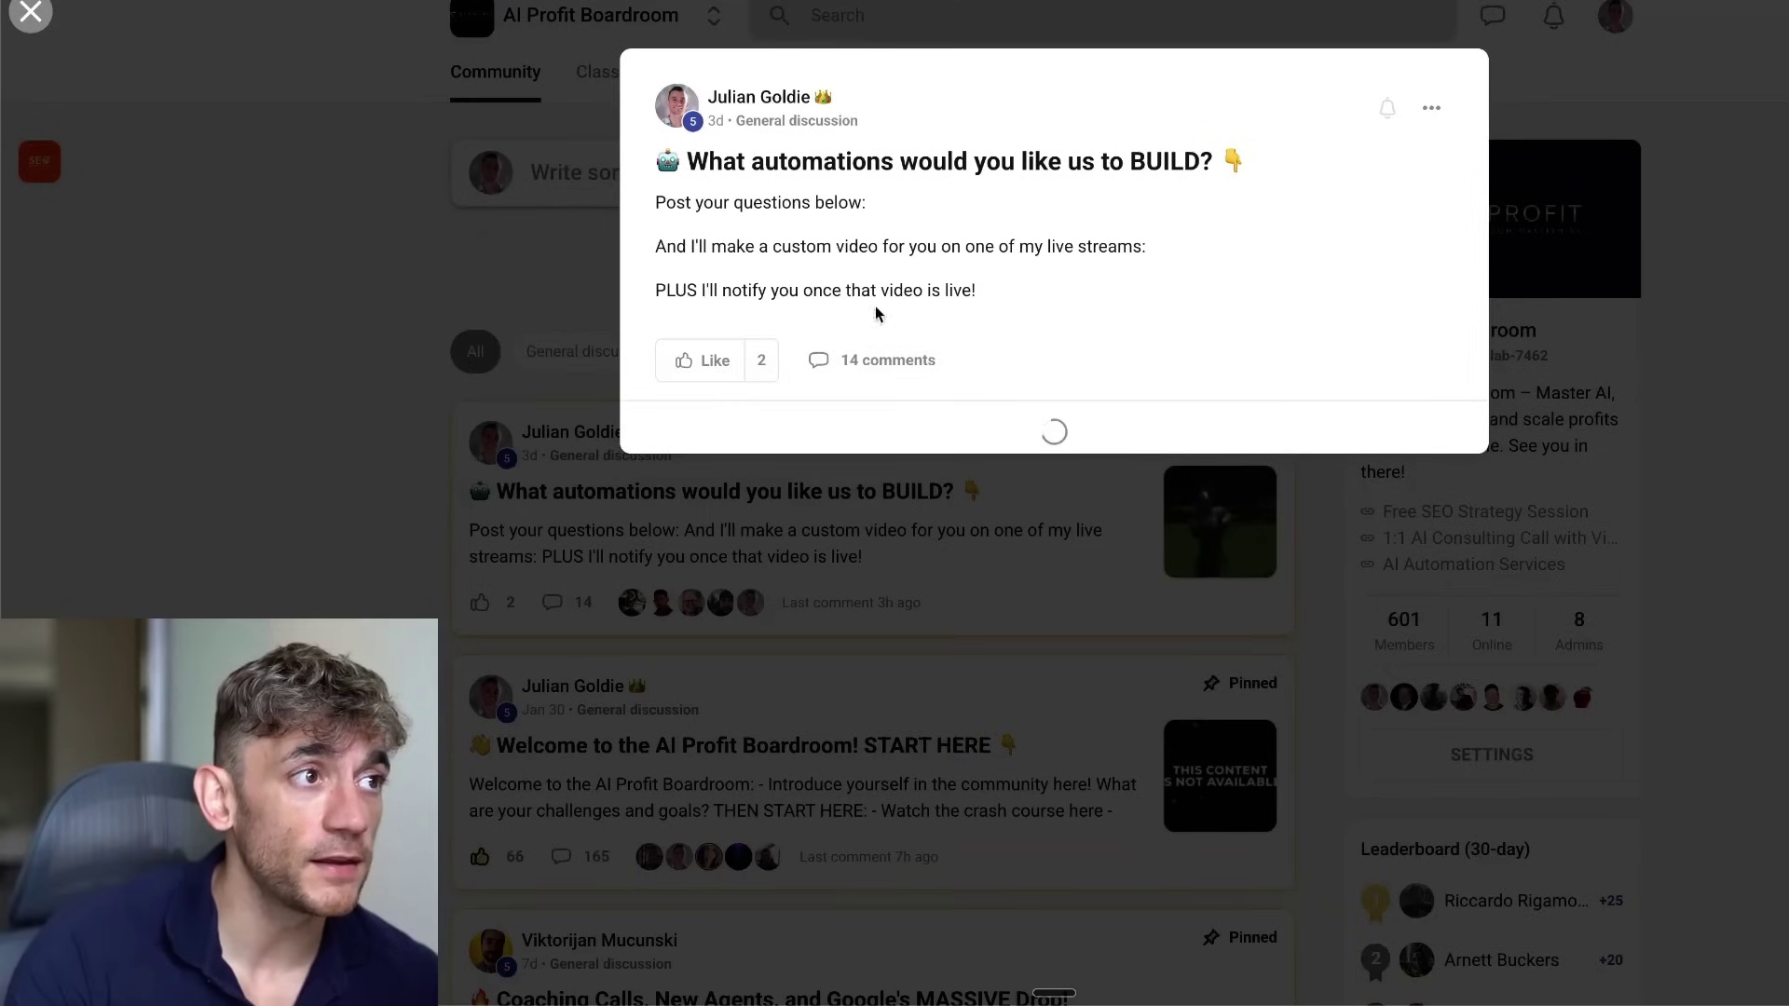
triple_click(866, 242)
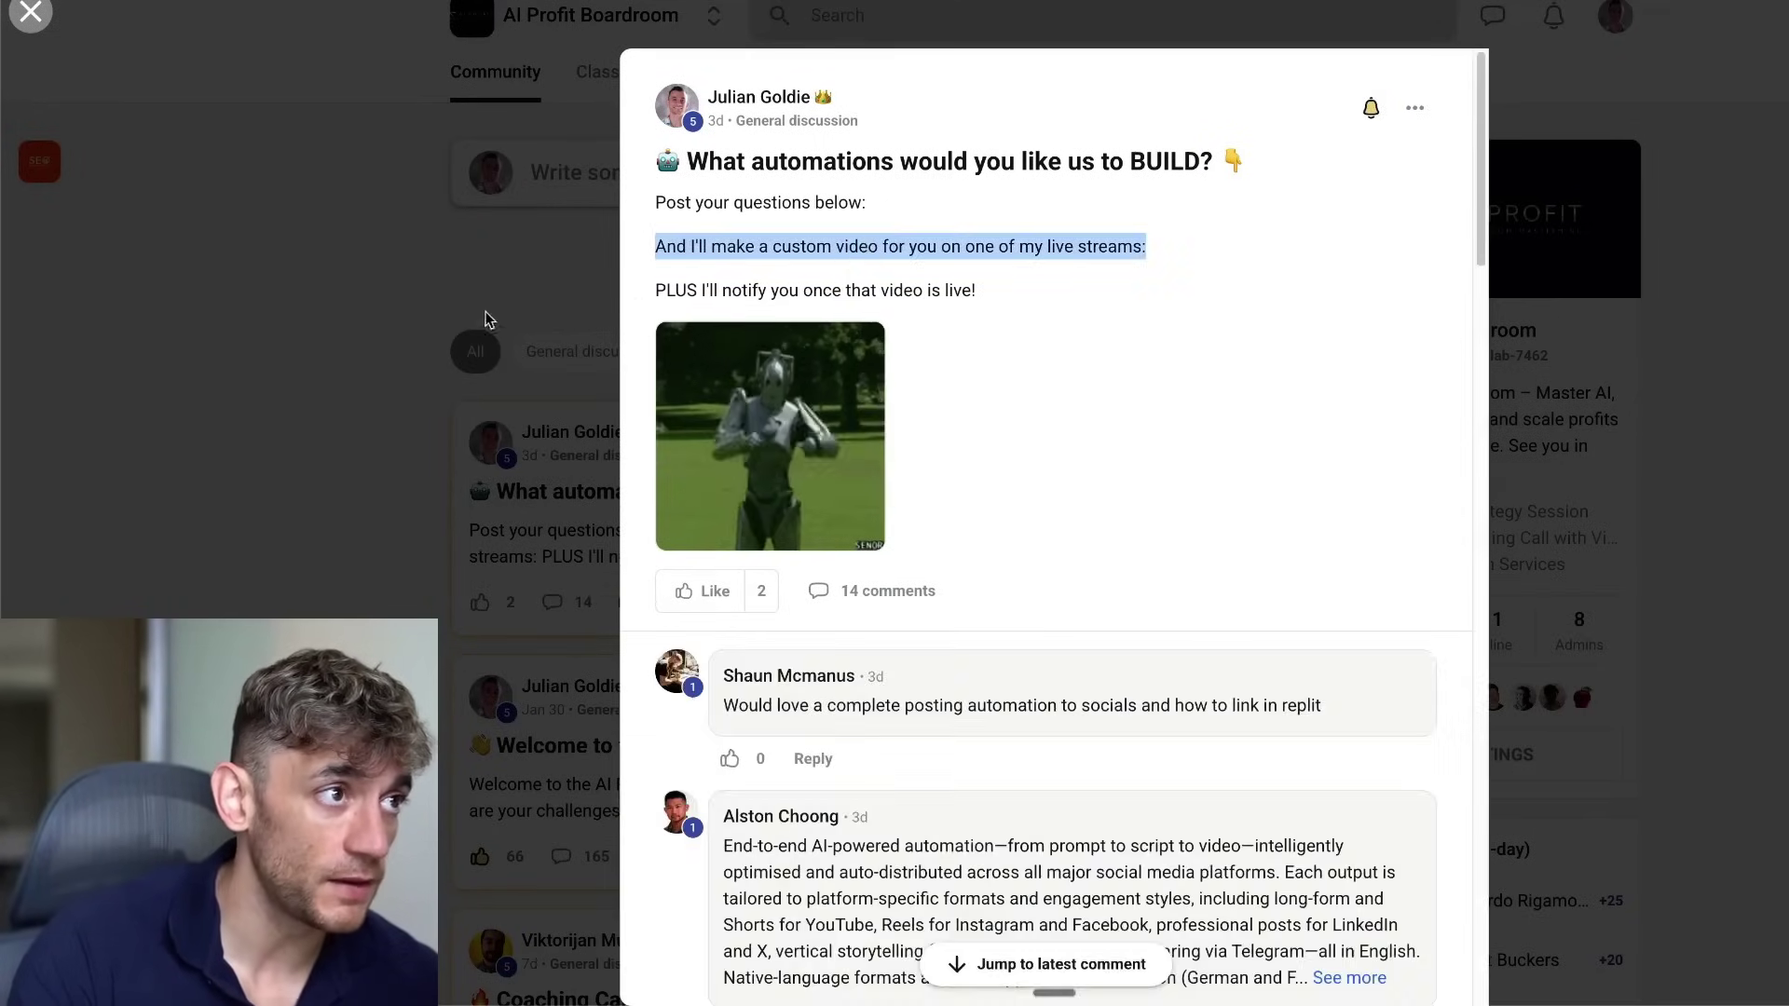
left_click(483, 312)
scroll(871, 570, "down", 5)
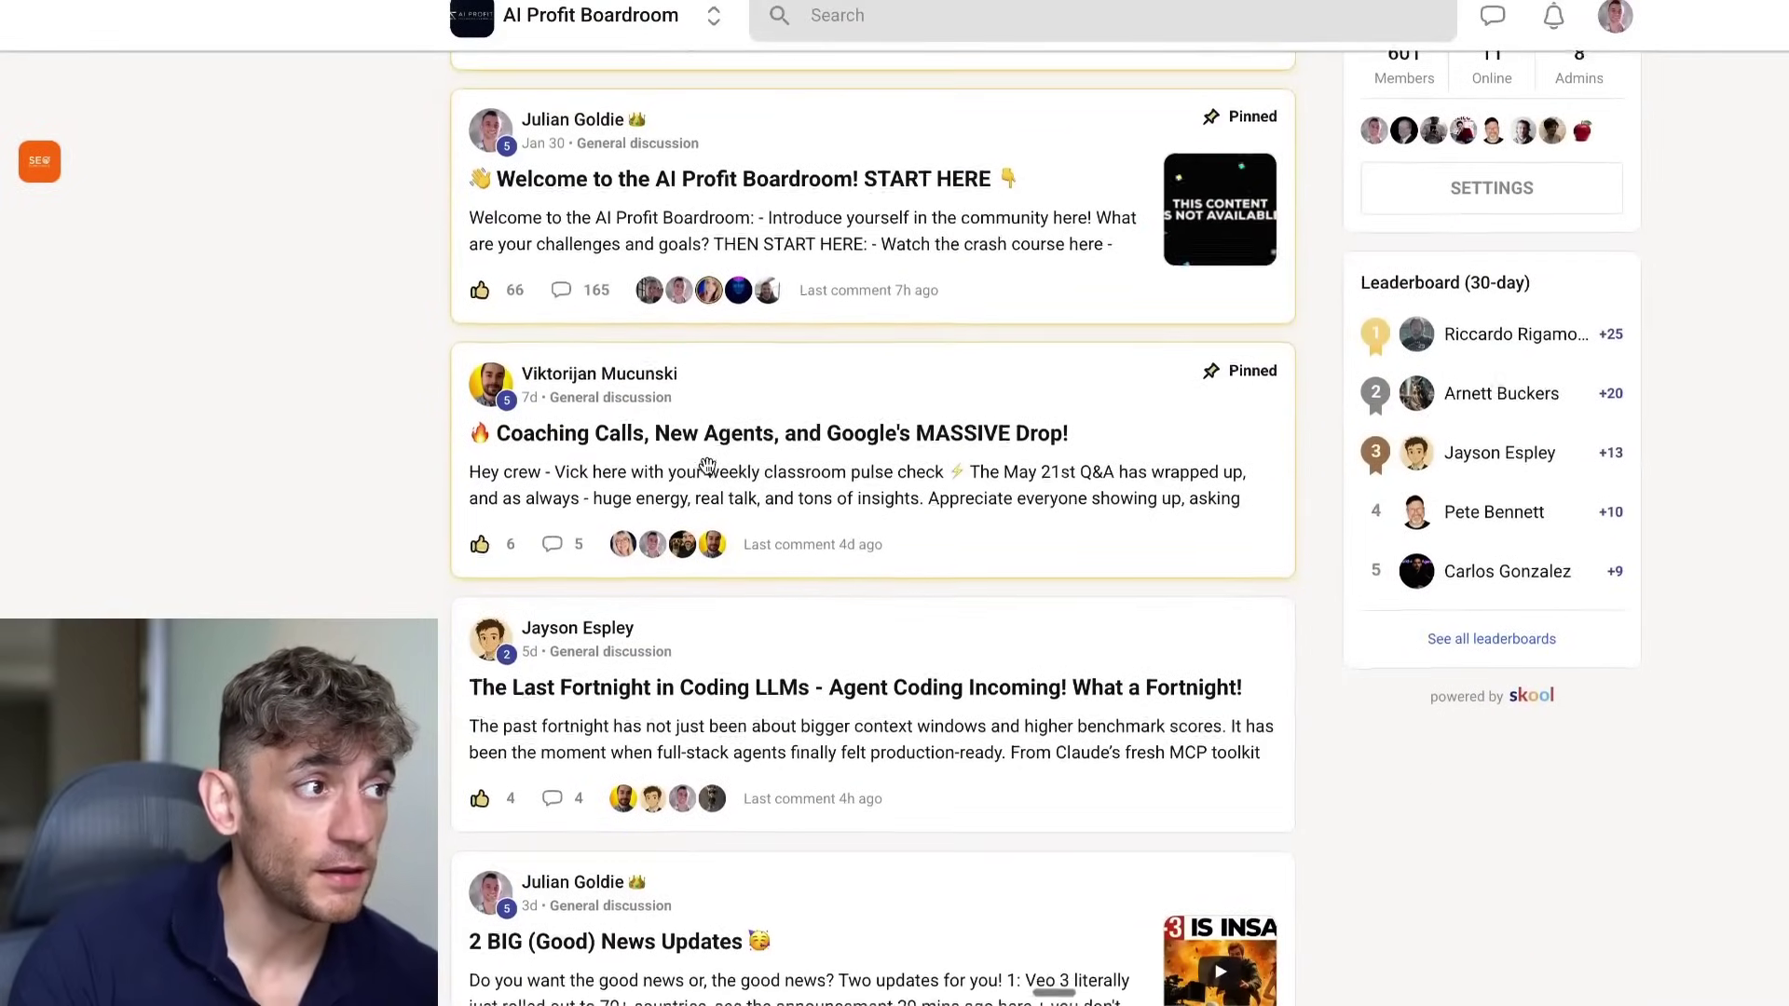
scroll(924, 470, "down", 4)
scroll(890, 415, "up", 10)
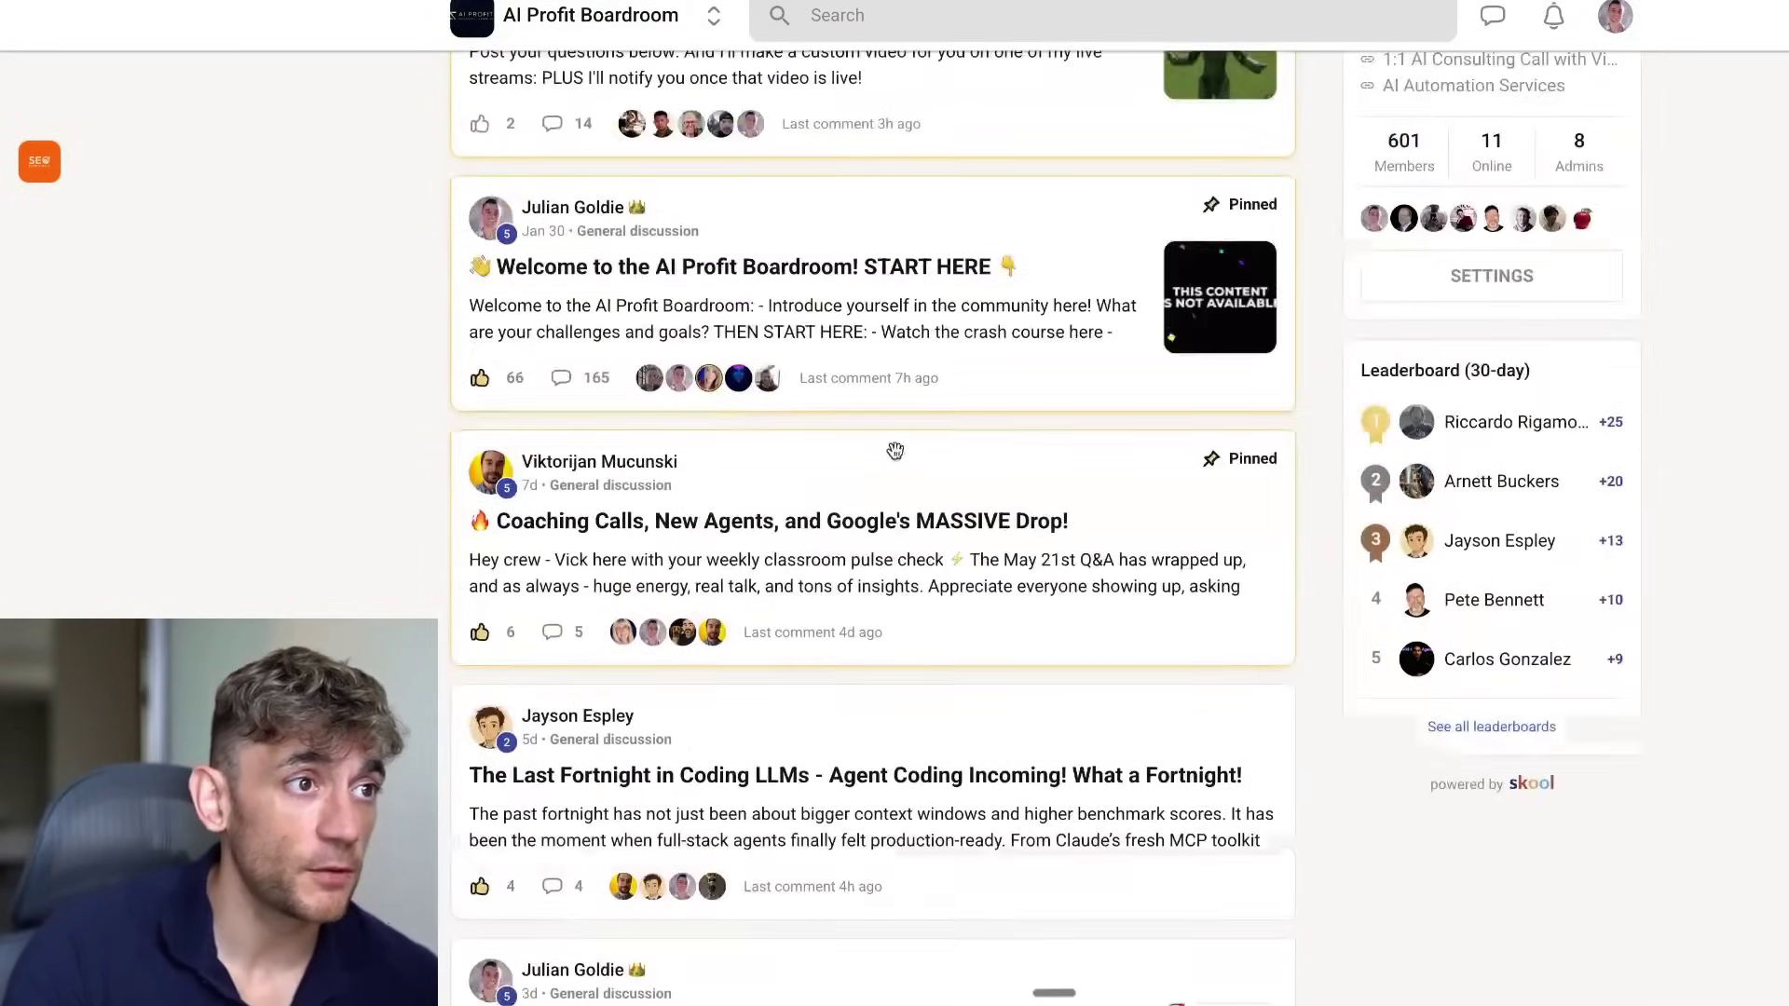
scroll(907, 603, "down", 12)
scroll(908, 603, "down", 7)
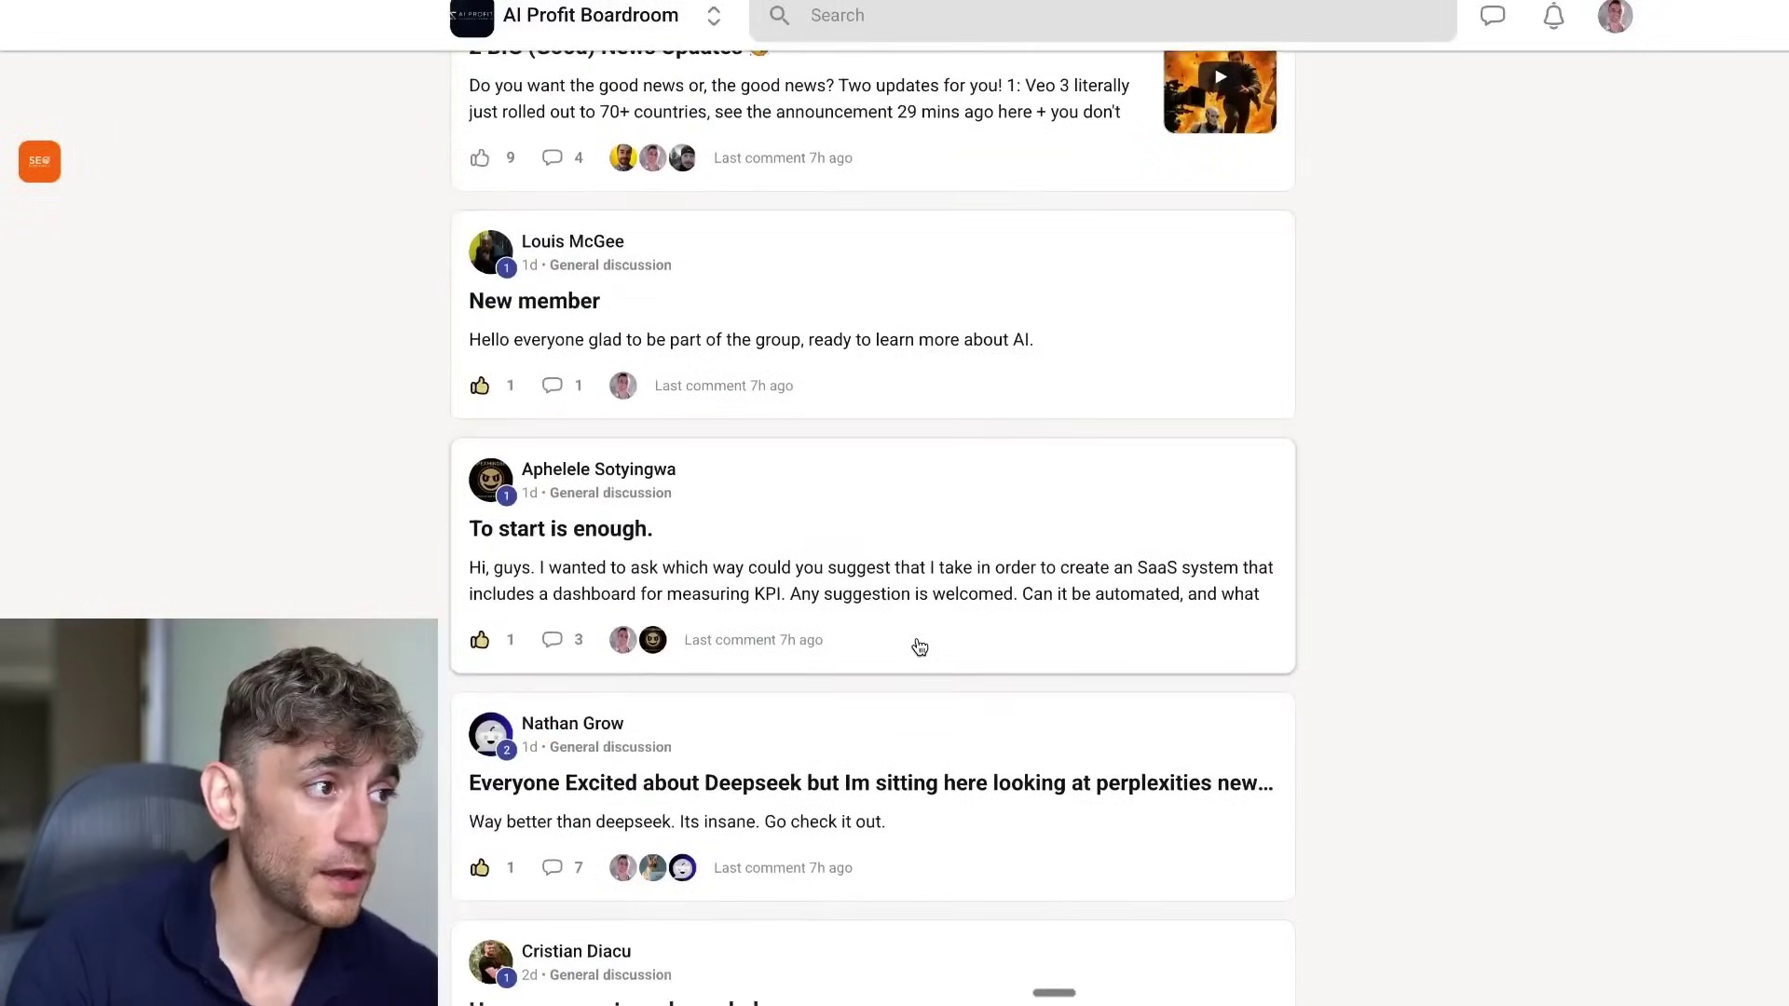
scroll(41, 404, "up", 13)
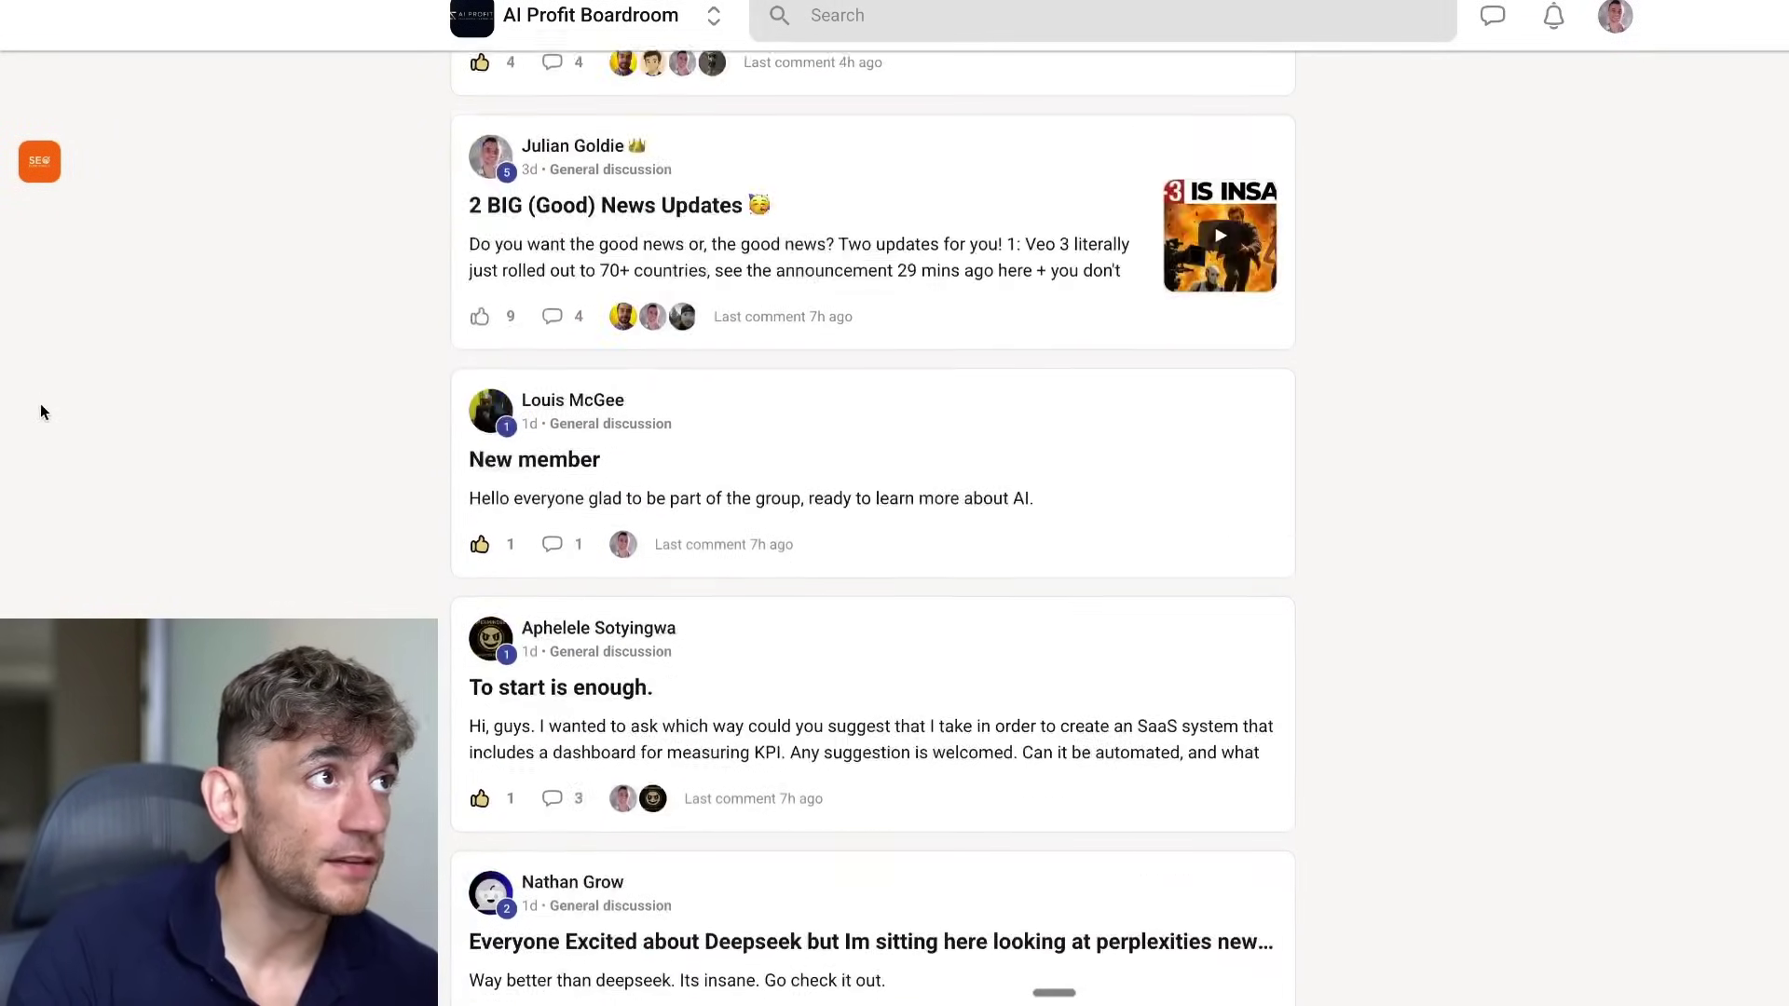
- Load the juliangoldieai site's AI Time Machine Method page and view it from the top
key("ctrl+l")
type("juliangoldieai")
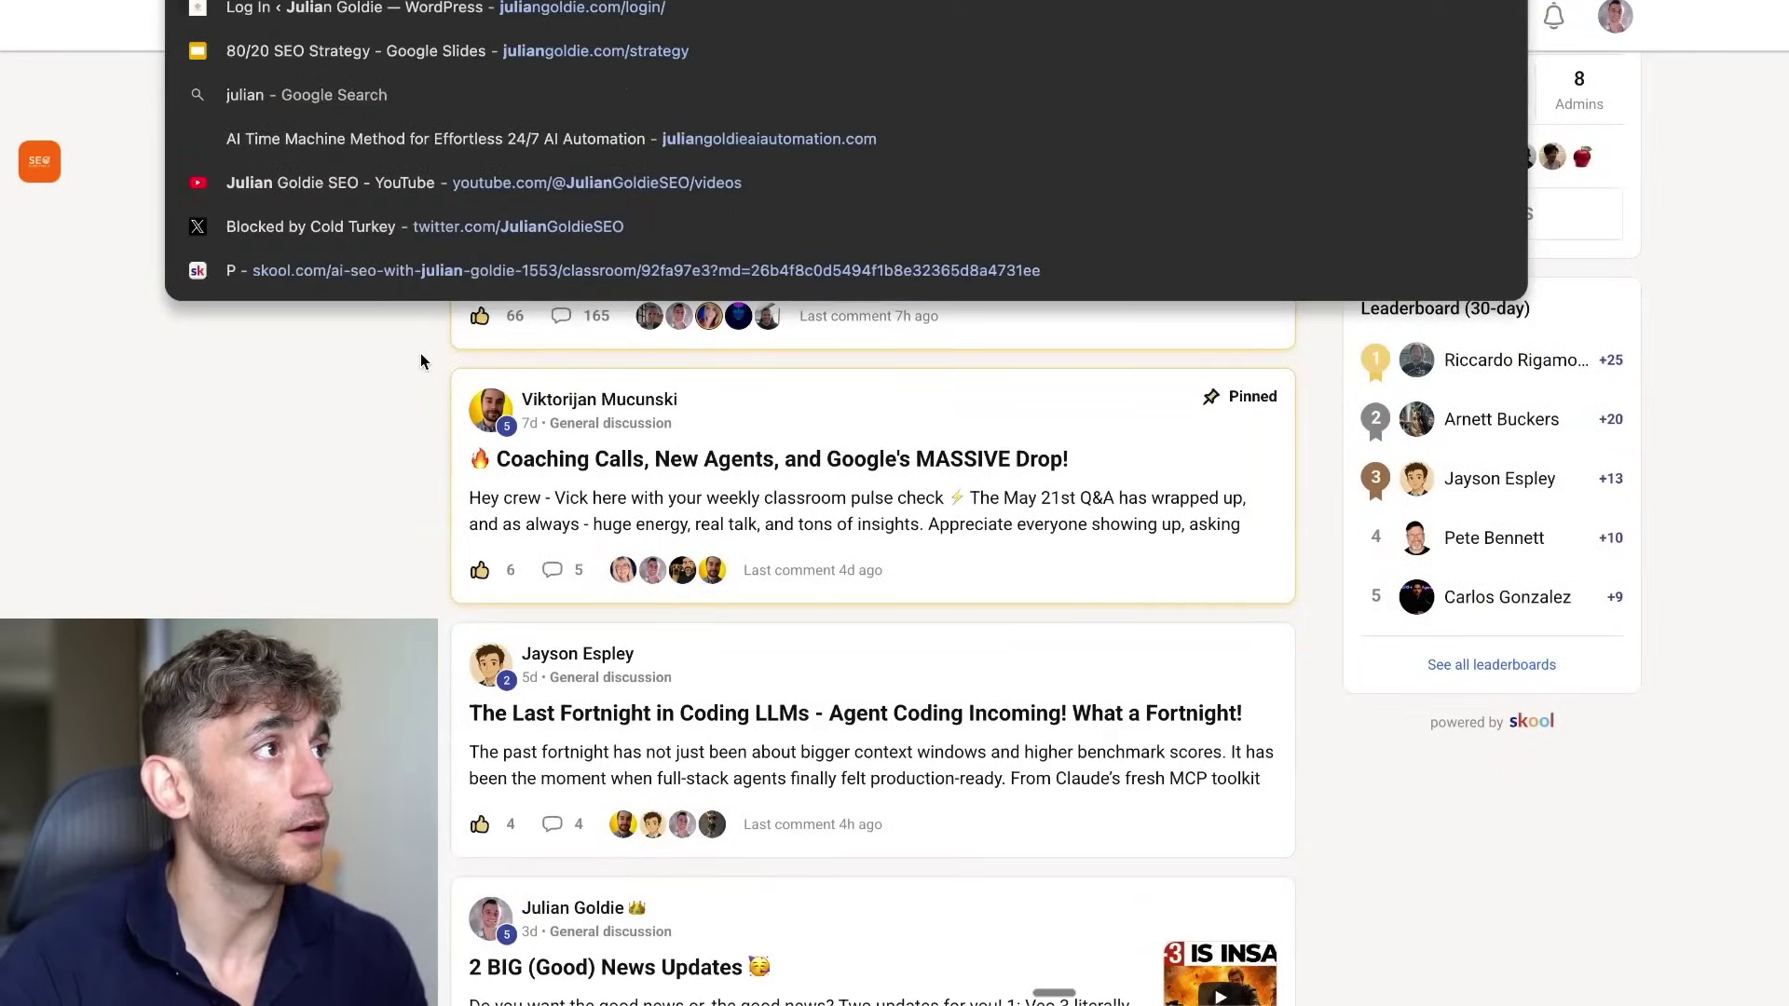
key("Return")
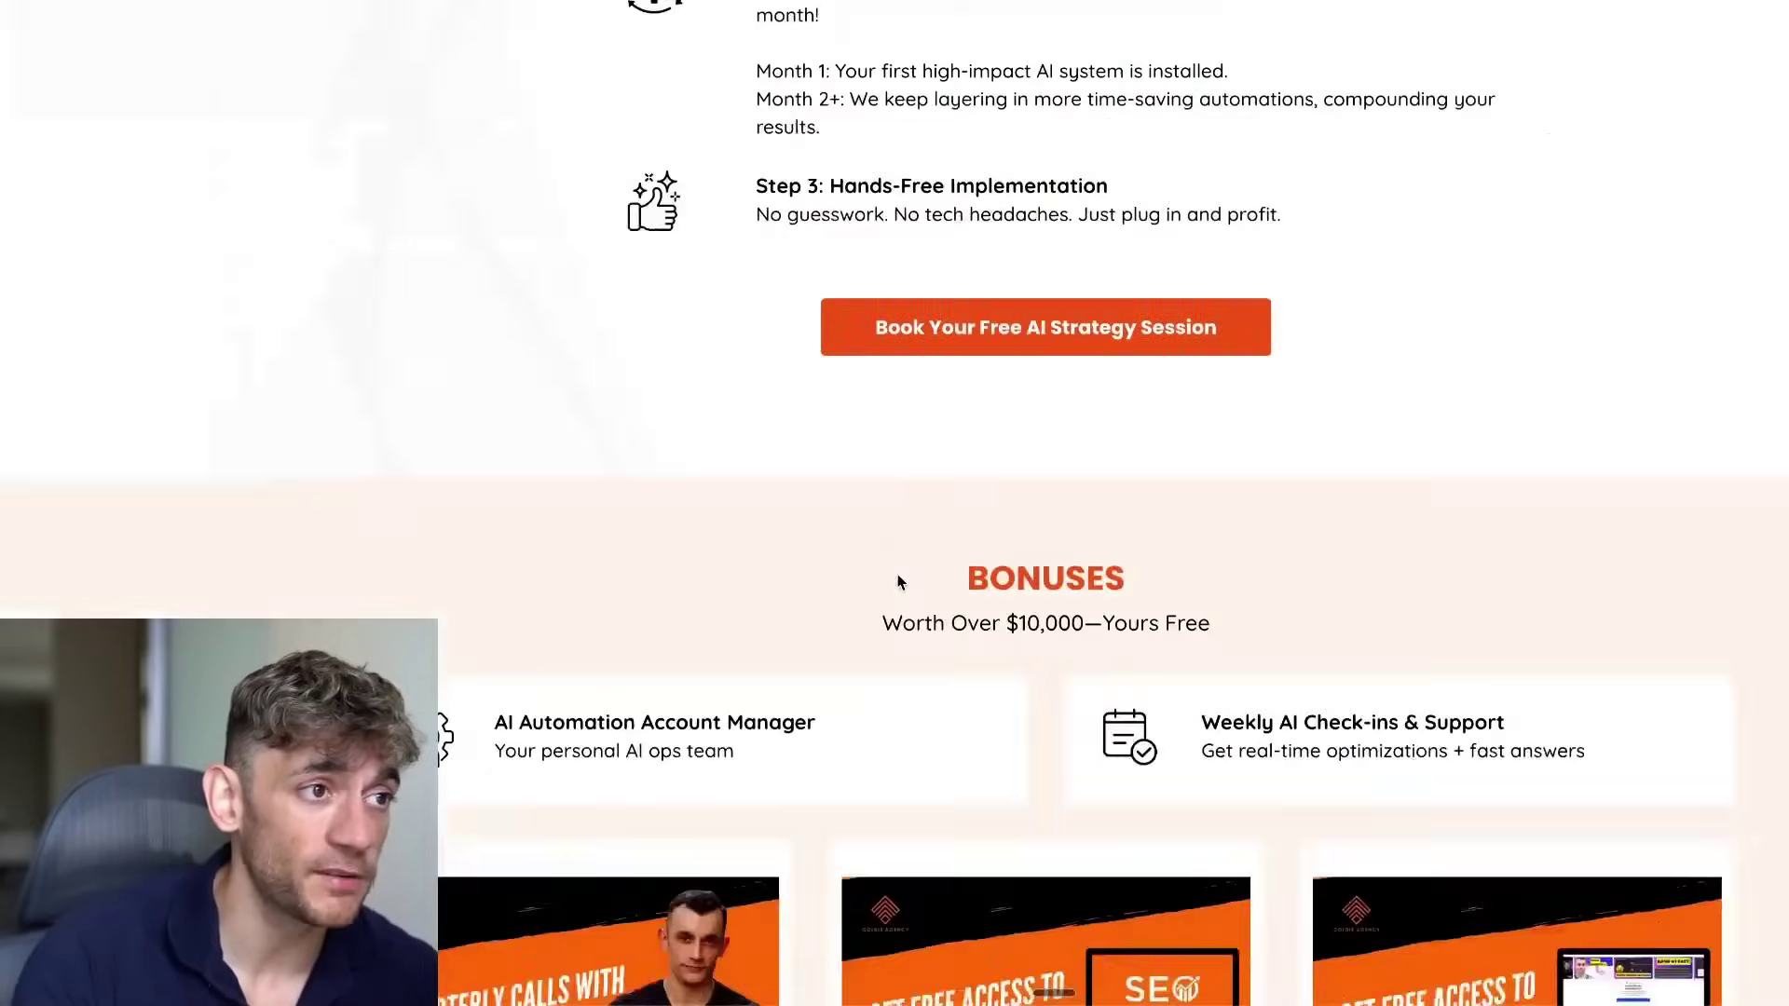
scroll(899, 582, "up", 15)
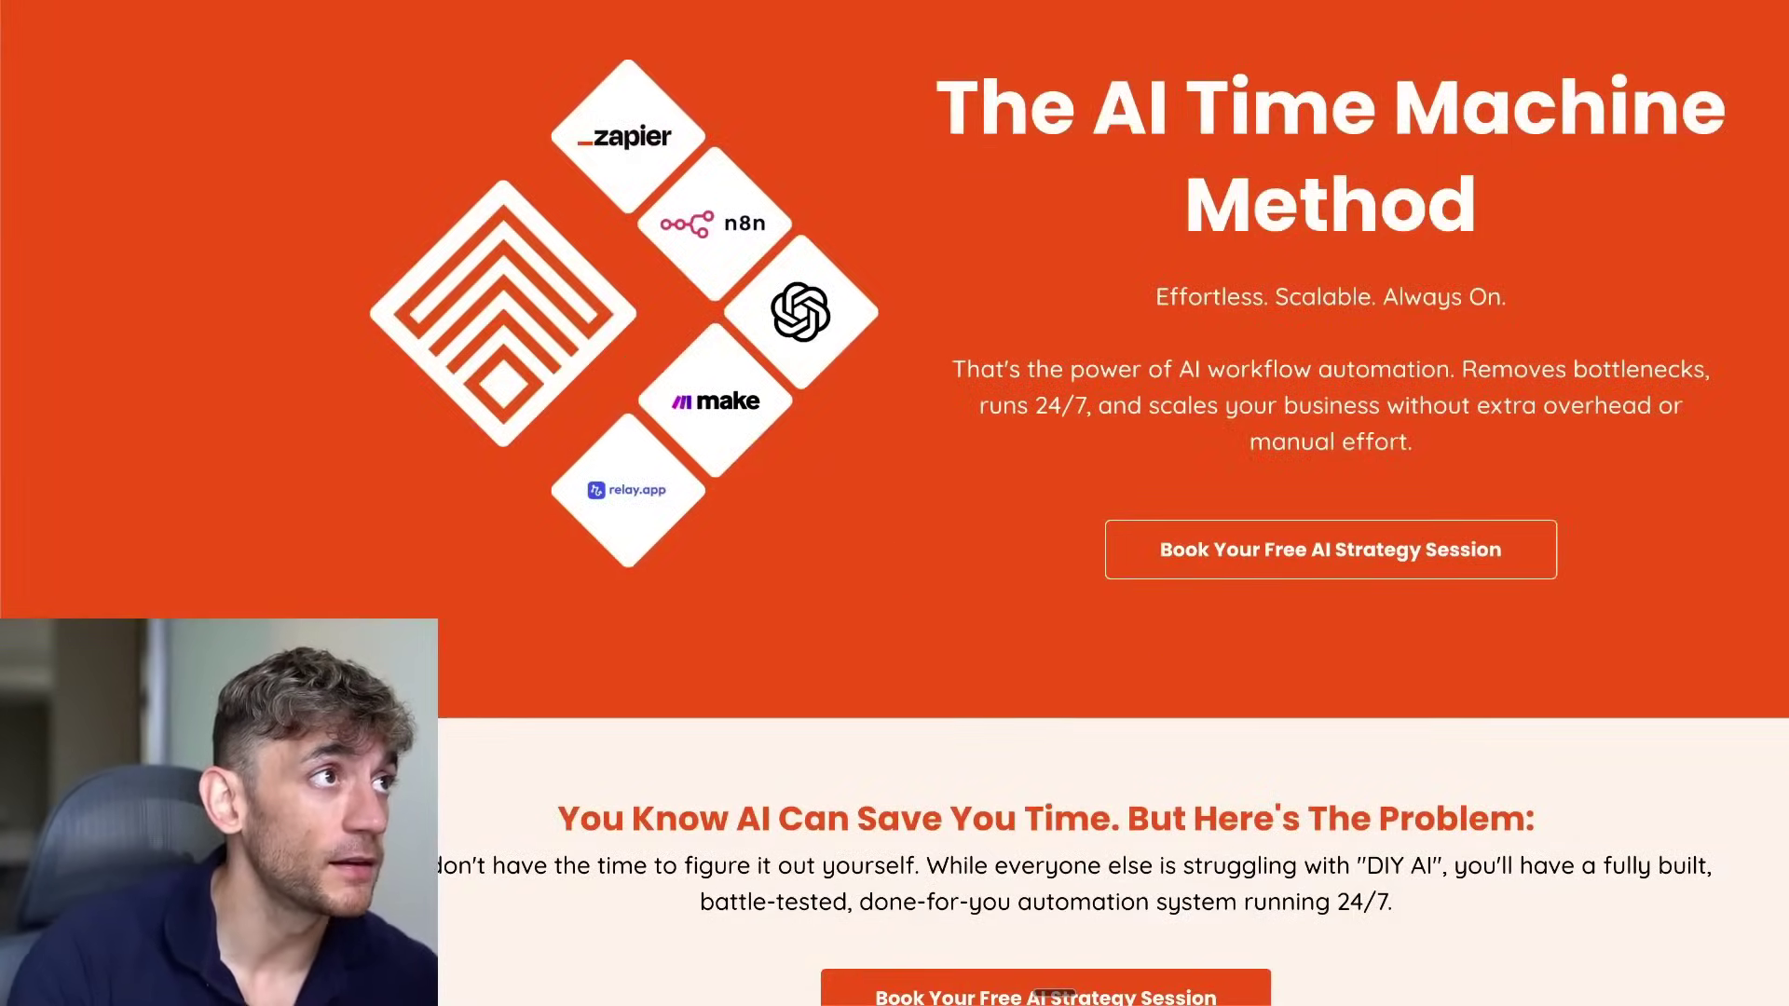